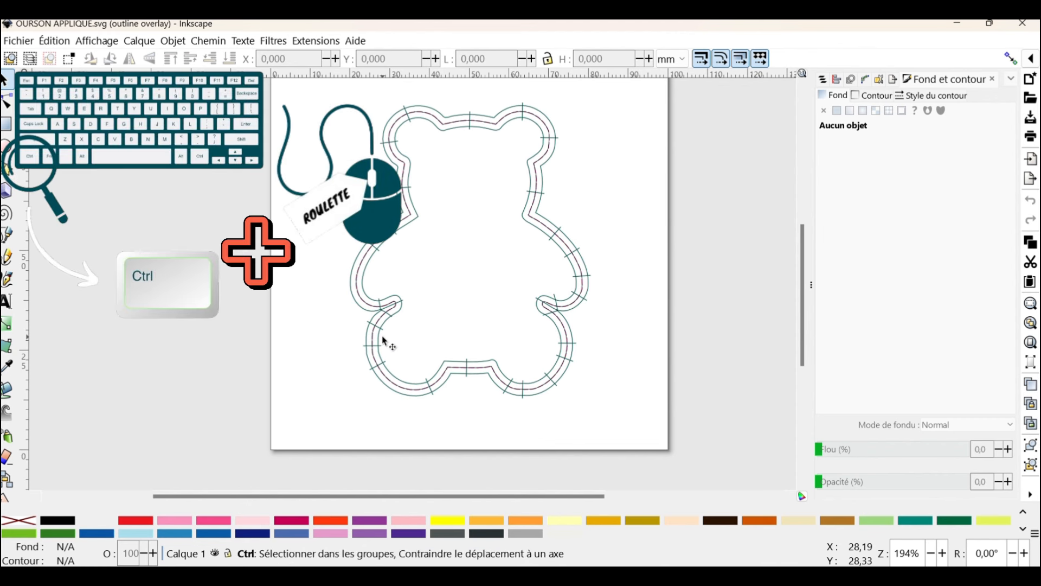
Examine the teddy bear appliqué's stitch lines close up around the arm and leg, then as a whole
scroll(384, 342, "up", 4)
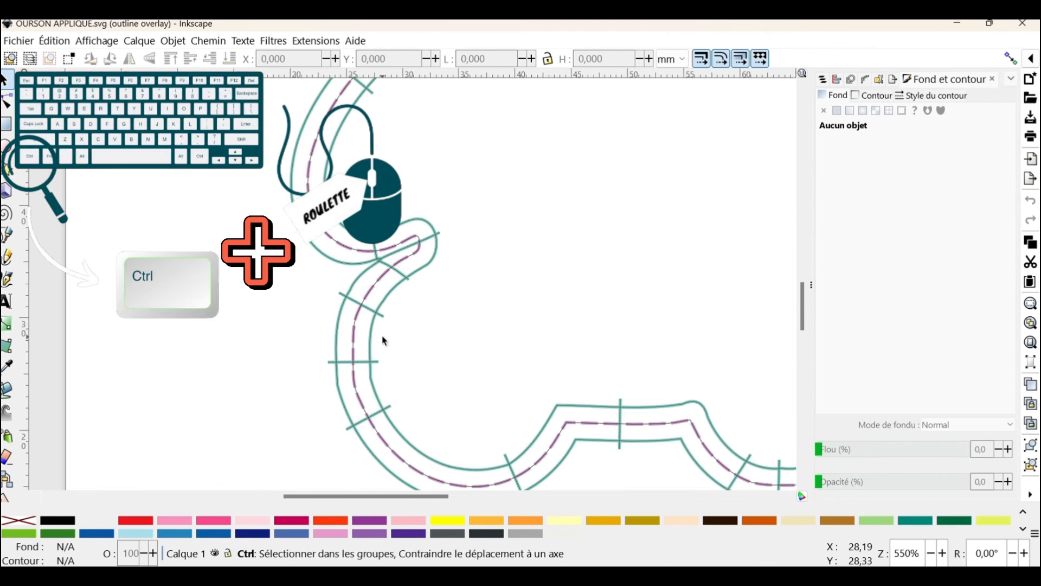
scroll(385, 342, "down", 5)
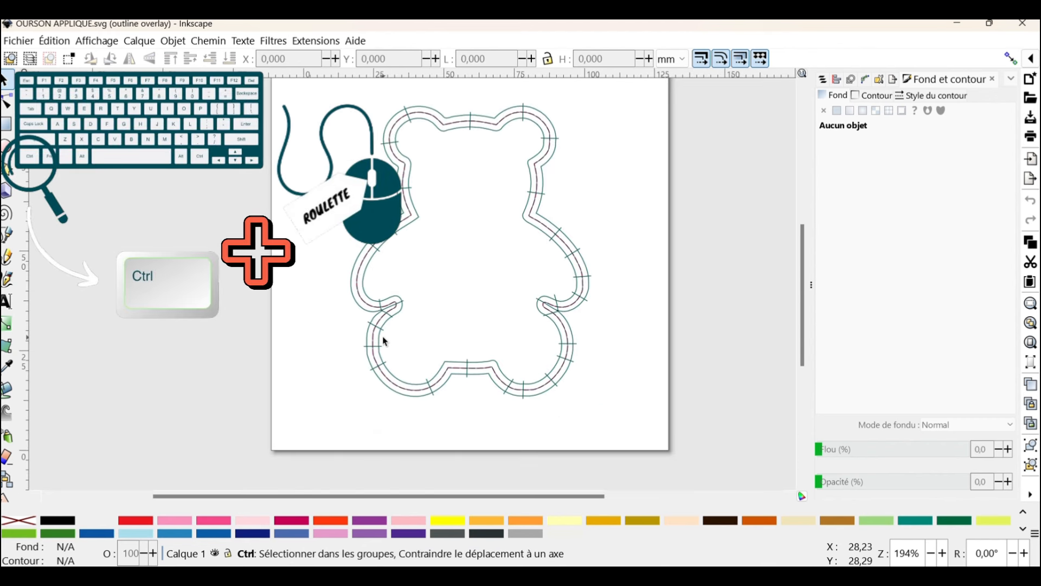
scroll(385, 341, "up", 2)
scroll(386, 342, "up", 4)
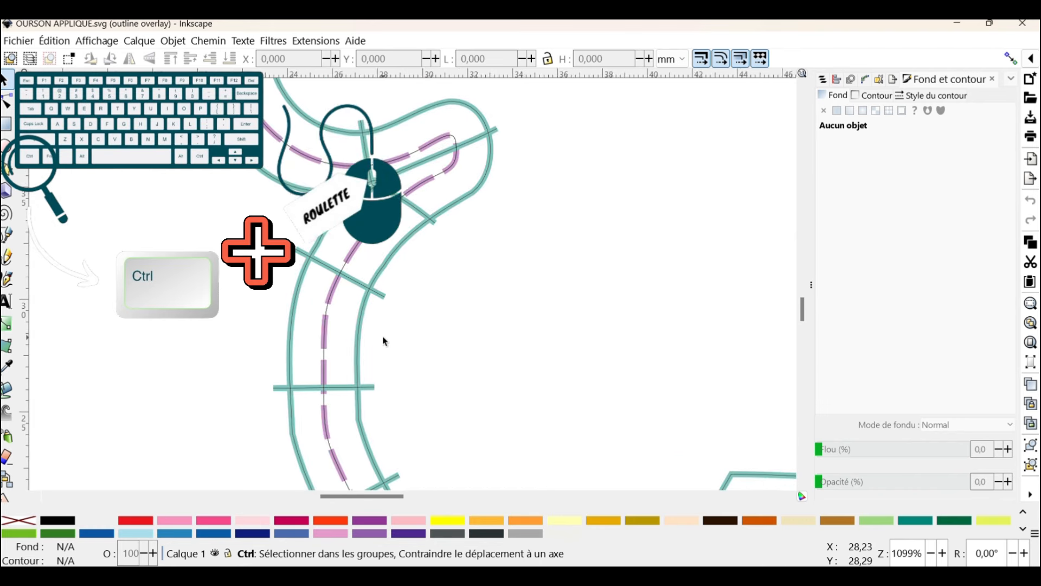
scroll(385, 341, "down", 4)
scroll(385, 342, "down", 1)
scroll(385, 341, "up", 3)
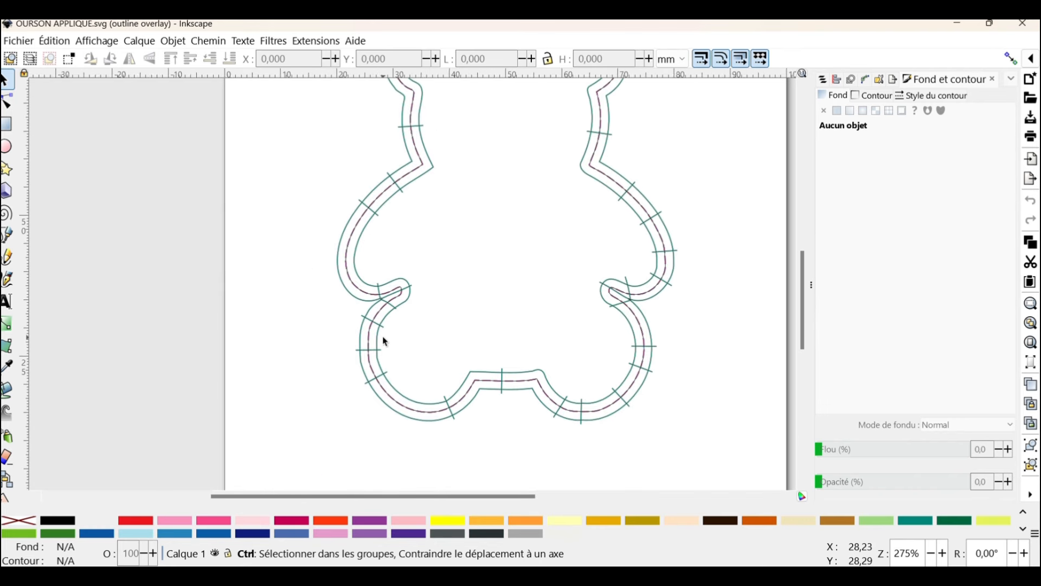
scroll(383, 341, "down", 5)
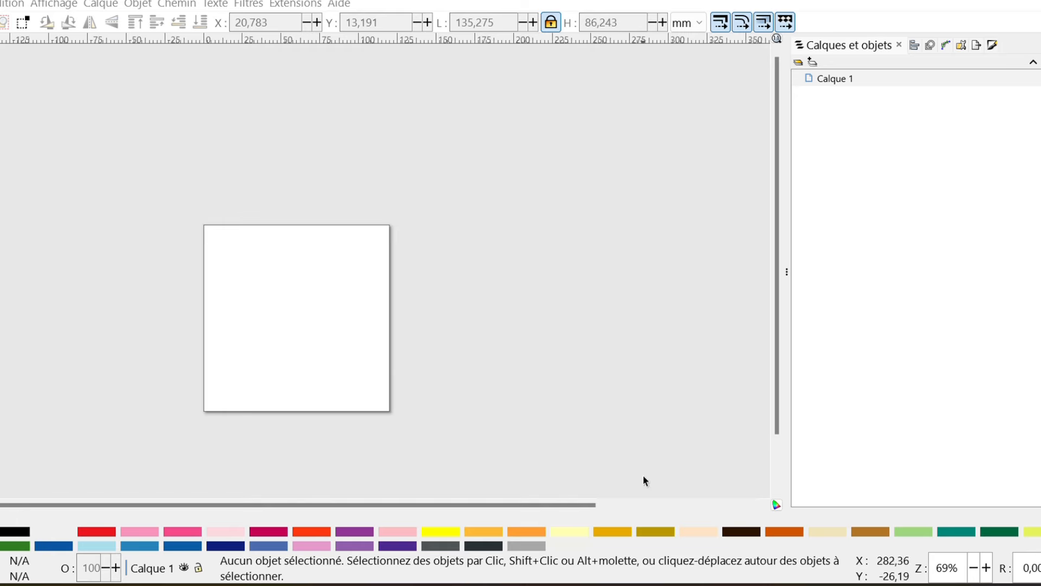
Switch to the browser and go to the preview settings of dafont.com's Western fonts page
mouse_move(625, 583)
left_click(716, 552)
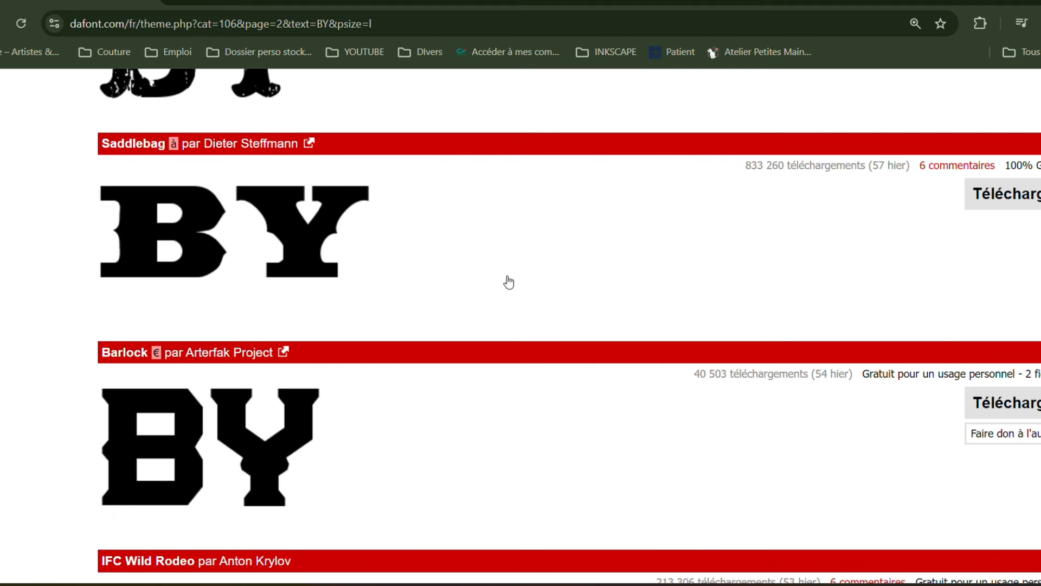
left_click(71, 24)
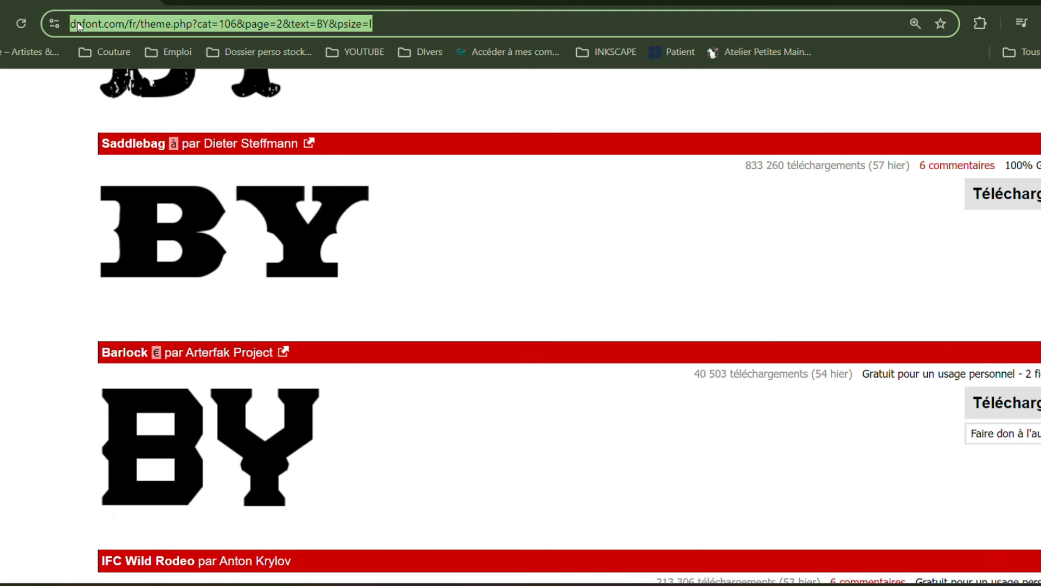
scroll(372, 225, "up", 10)
scroll(372, 225, "up", 10)
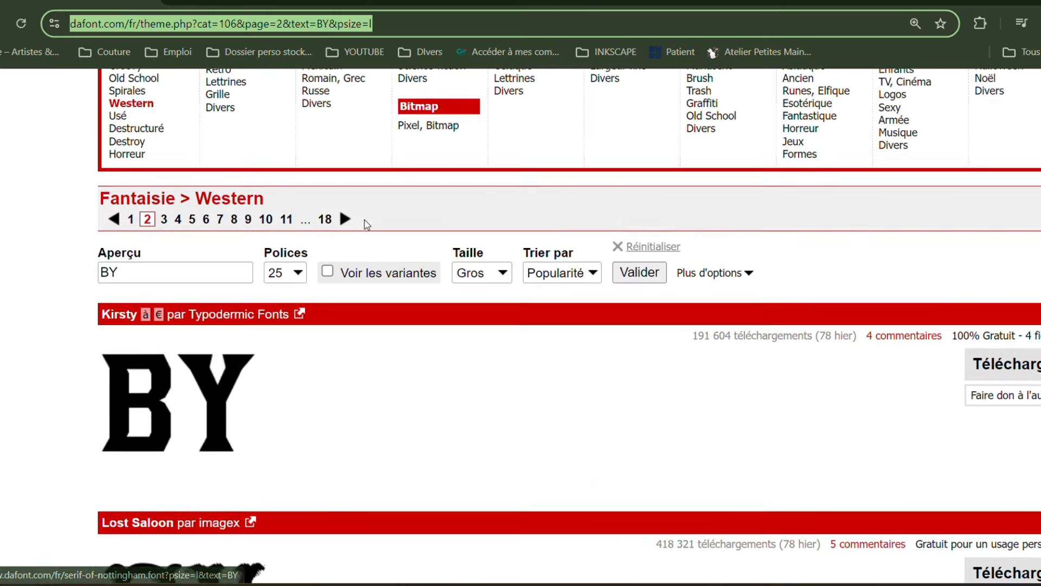
Apply BY as the preview text for the Western fonts, keeping the large size and popularity sorting
scroll(182, 429, "down", 3)
left_click(127, 377)
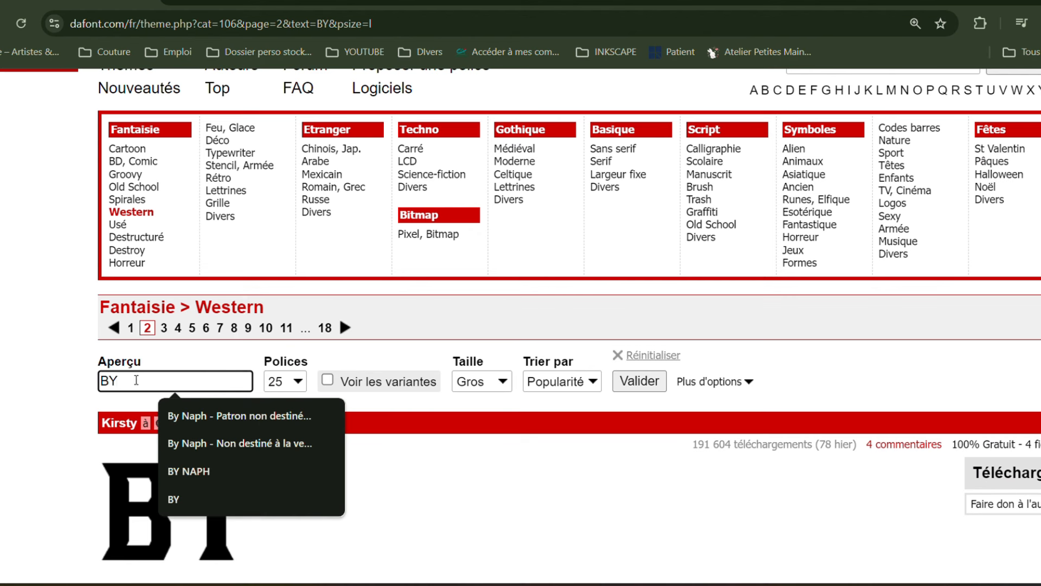
left_click_drag(131, 380, 73, 384)
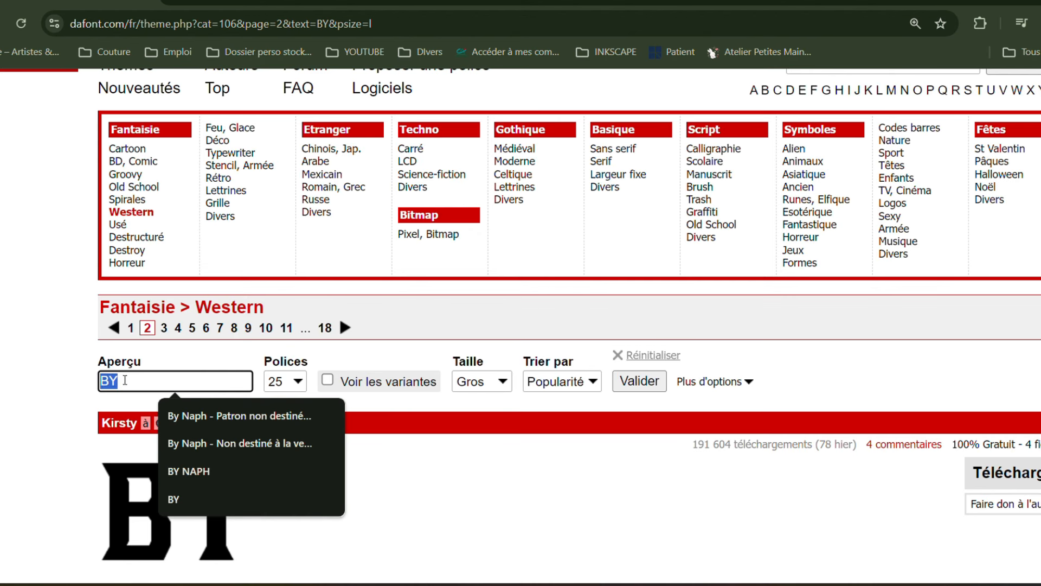
left_click(648, 386)
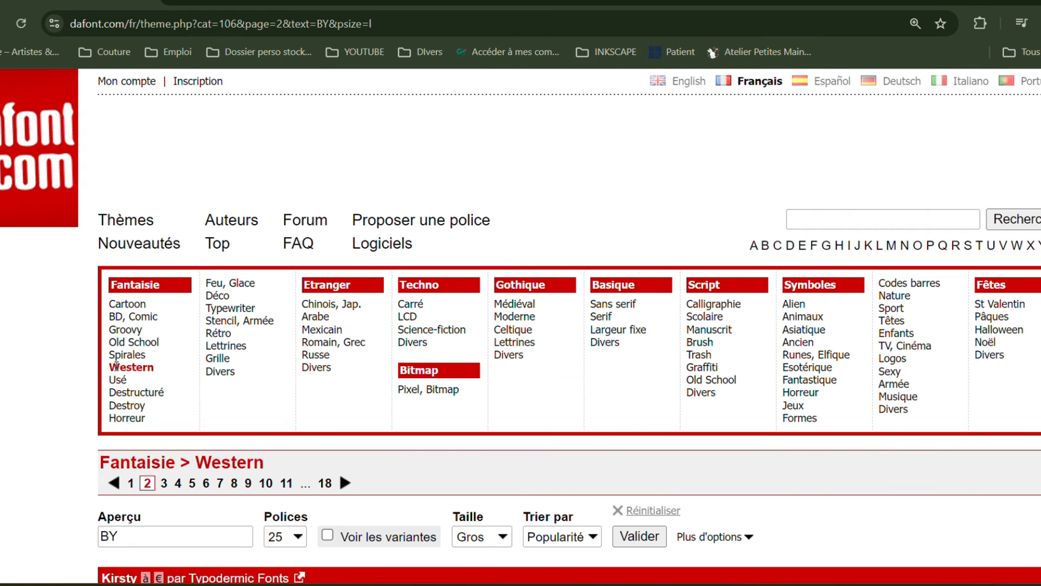
Browse the BY previews of the Western fonts and examine the Kirsty sample at the start of the list
scroll(211, 372, "down", 15)
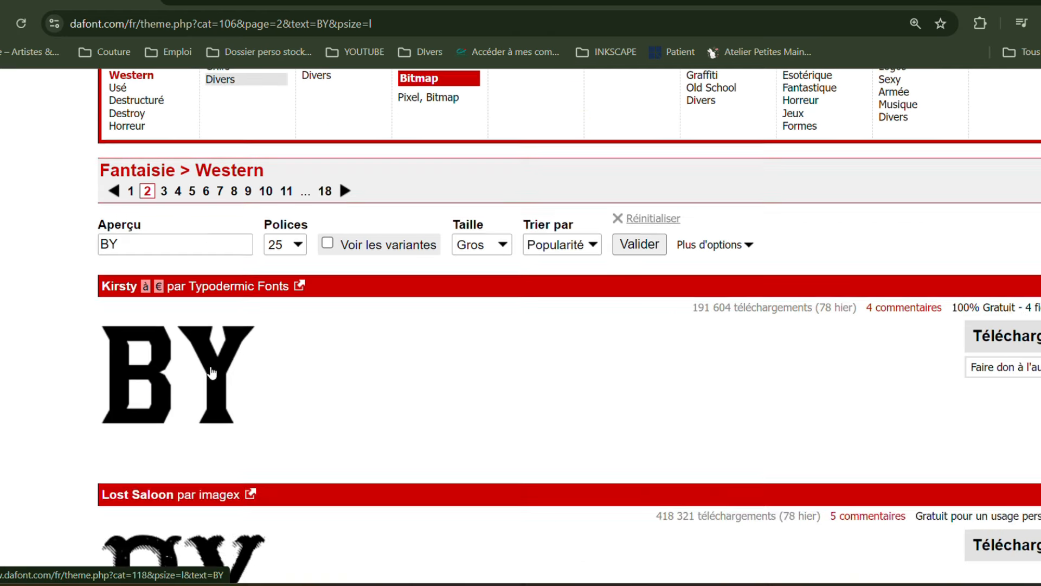
scroll(242, 362, "down", 5)
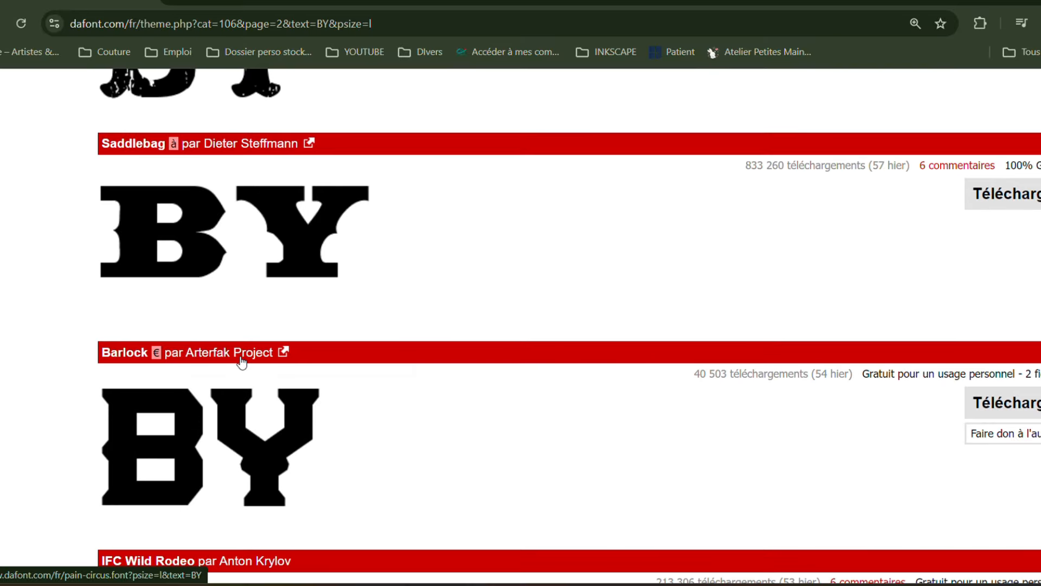
scroll(244, 362, "down", 5)
scroll(243, 362, "down", 20)
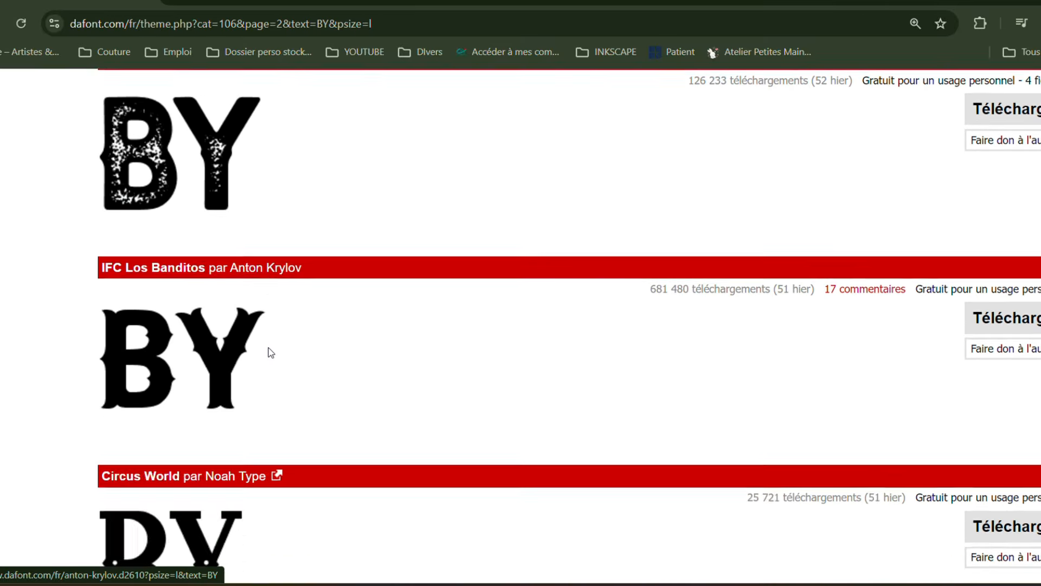
scroll(321, 350, "up", 20)
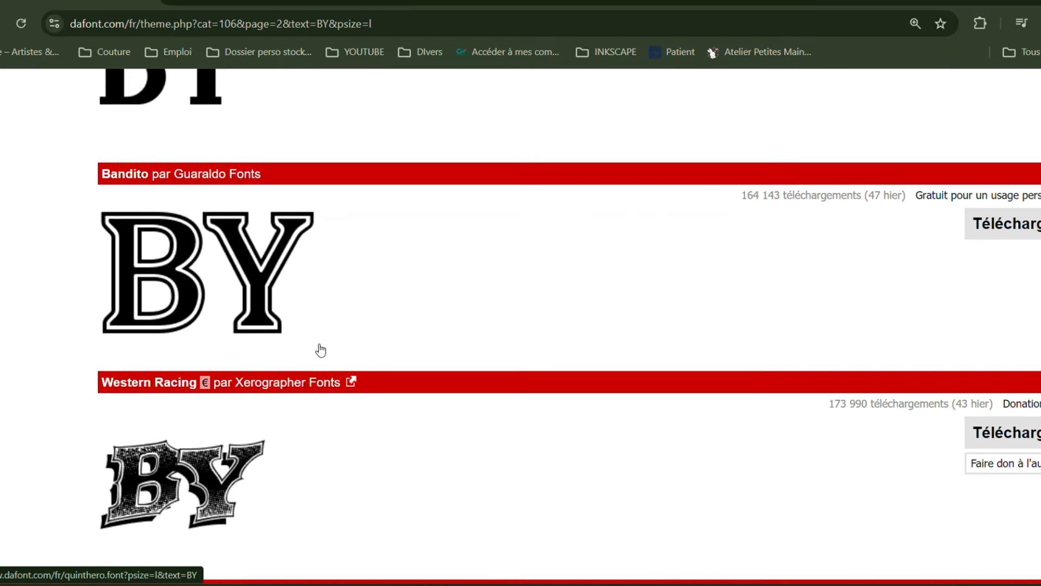
scroll(324, 349, "up", 12)
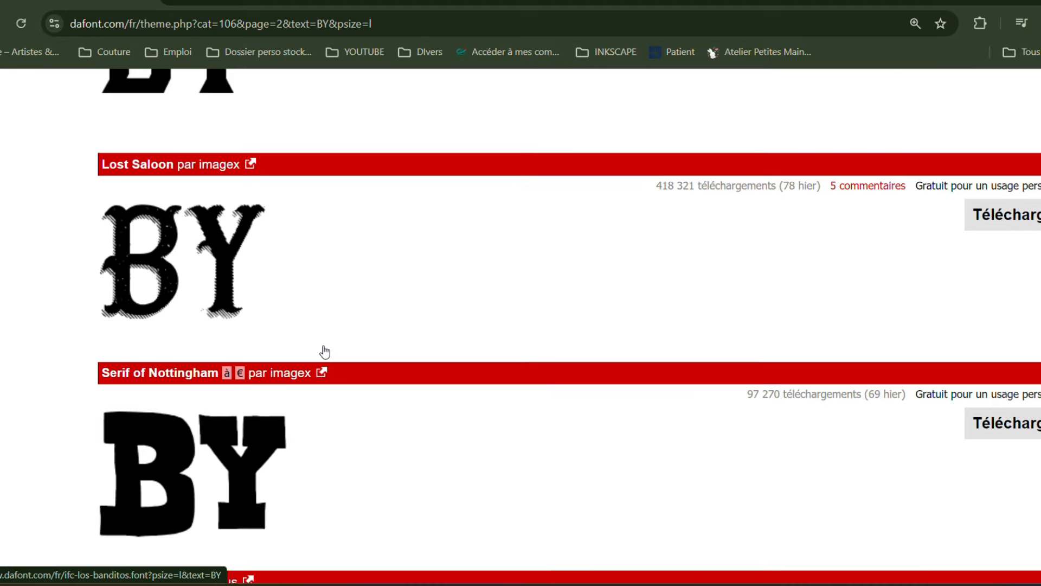
scroll(323, 345, "down", 2)
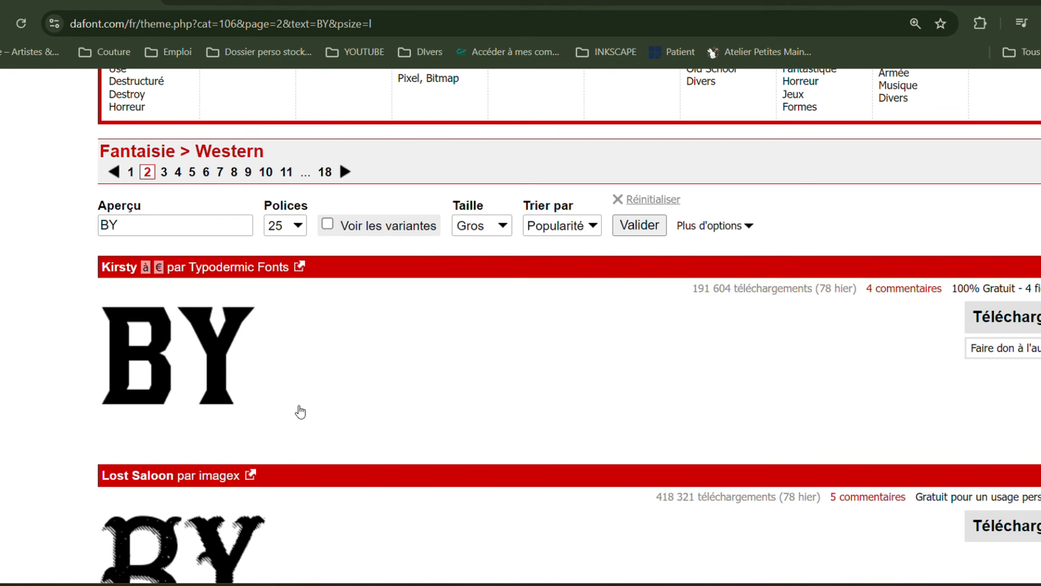
left_click_drag(80, 284, 87, 402)
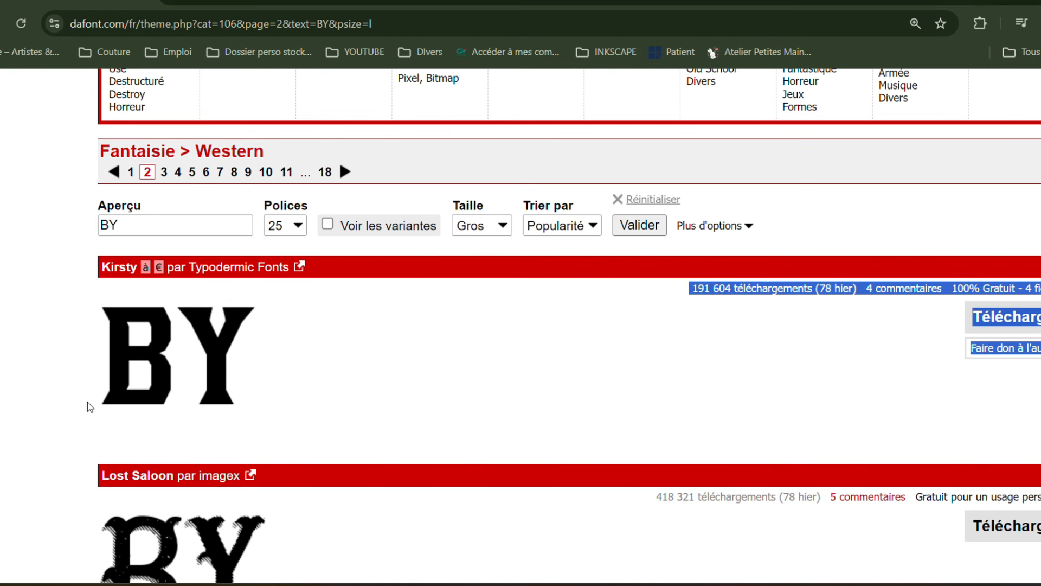
left_click(330, 358)
scroll(372, 430, "down", 1)
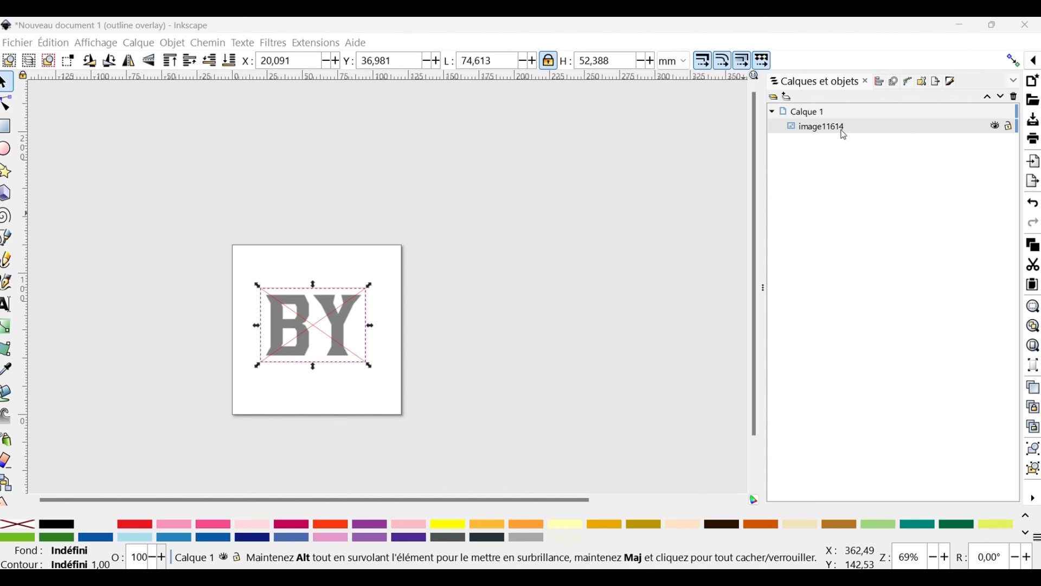
In Inkscape, trace the pasted BY image into a vector path with a single-pass brightness threshold of 0.450
right_click(337, 332)
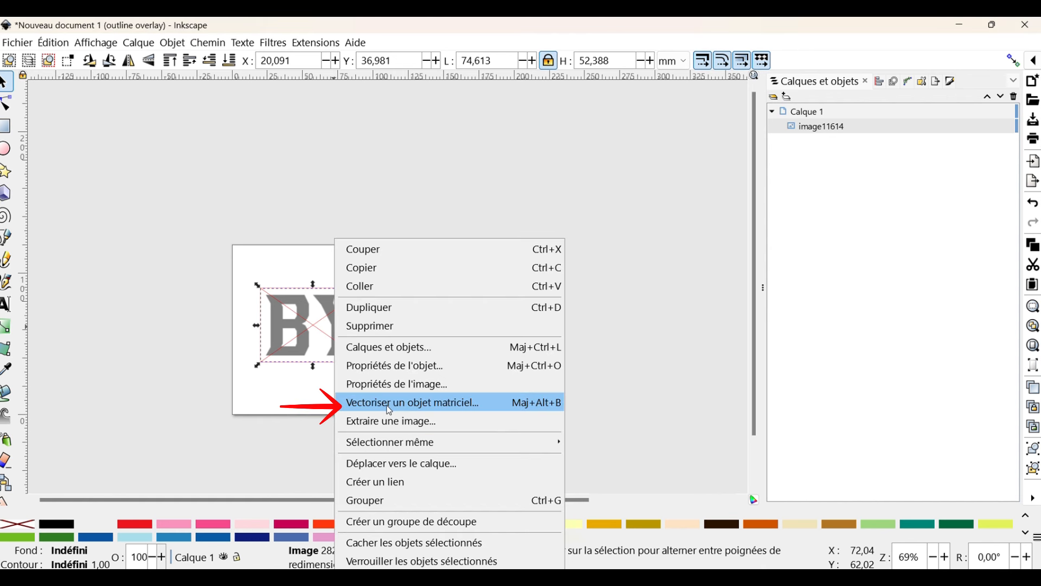
left_click(448, 403)
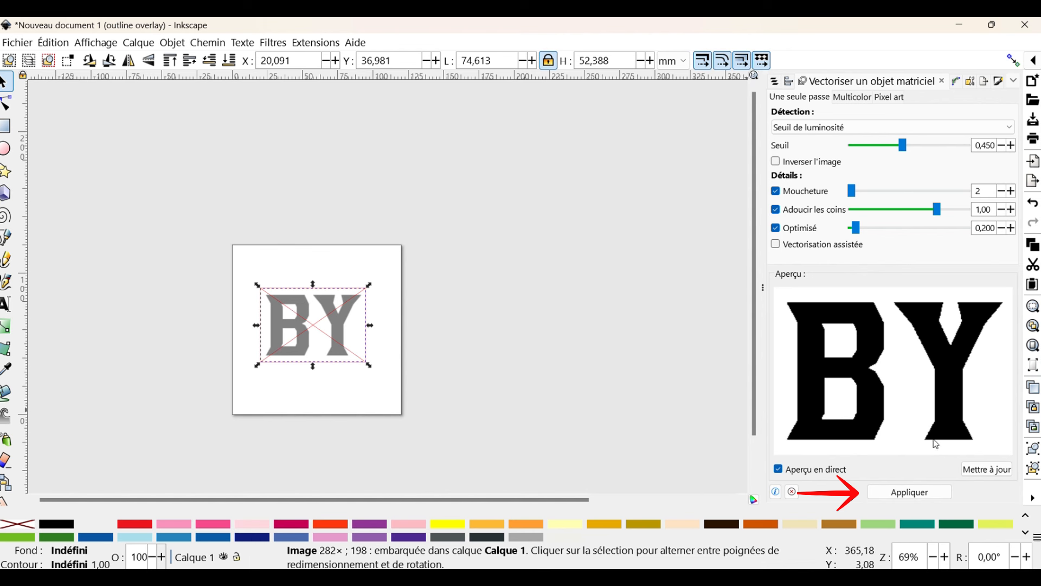
left_click(913, 495)
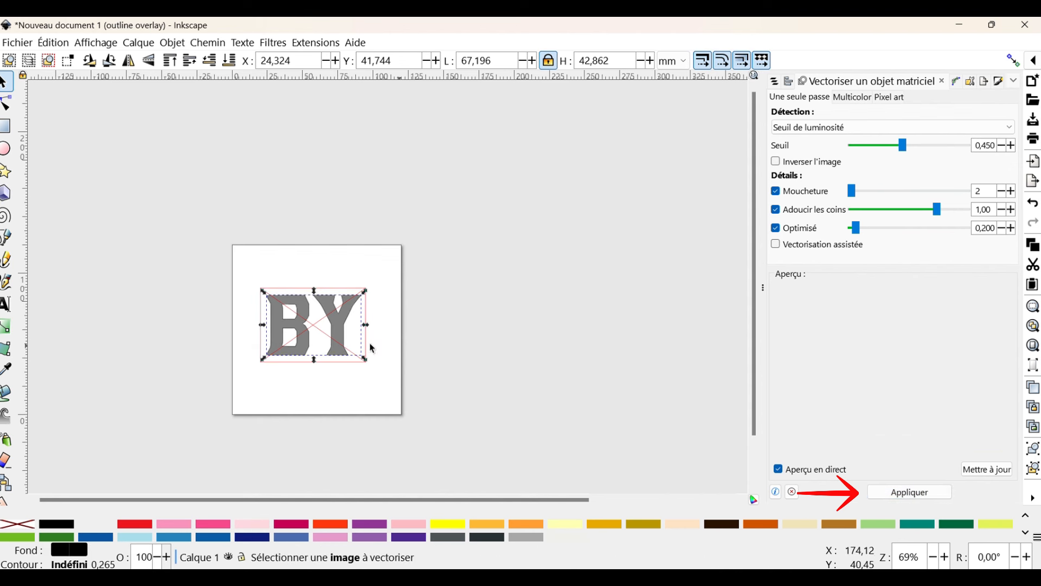
Show the layers and objects list and move the traced BY path upward, clear of the original image
left_click(776, 83)
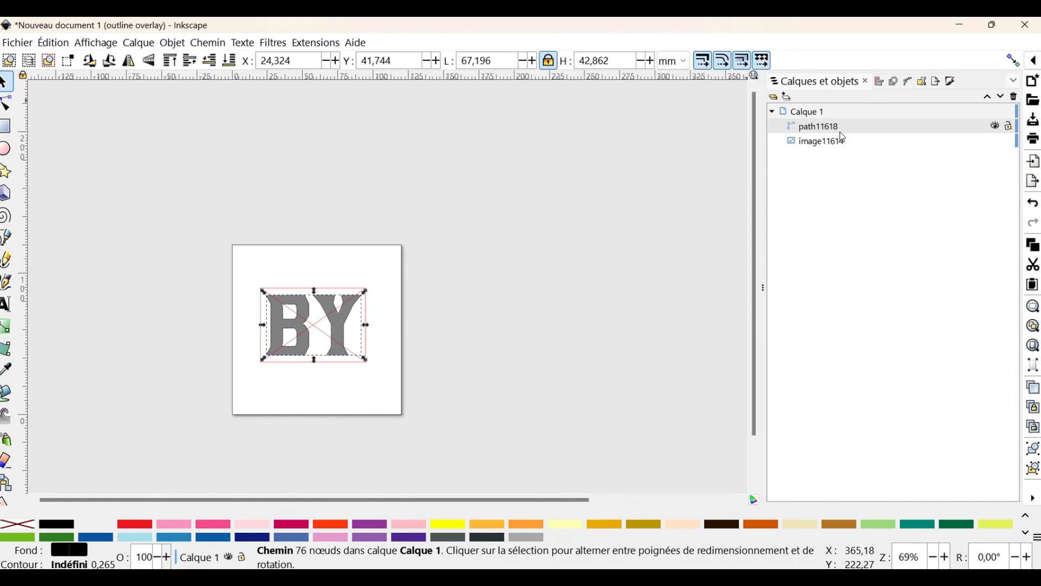
left_click(808, 142)
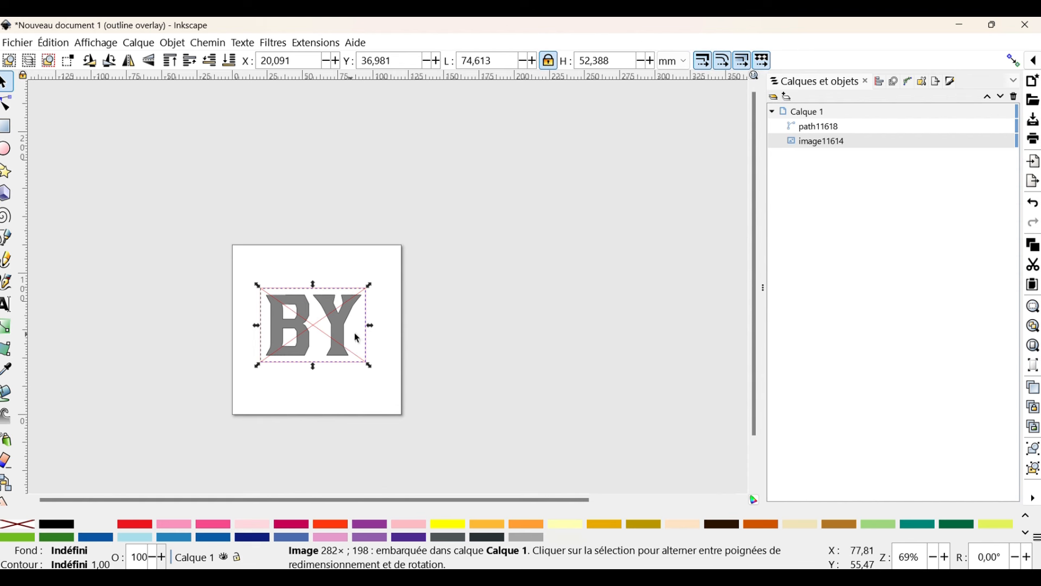
left_click_drag(341, 332, 347, 263)
left_click(337, 328)
mouse_move(340, 325)
left_mouse_down()
mouse_move(358, 321)
mouse_move(321, 322)
left_mouse_up()
Delete the original bitmap image11614 from Calque 1
left_click(816, 142)
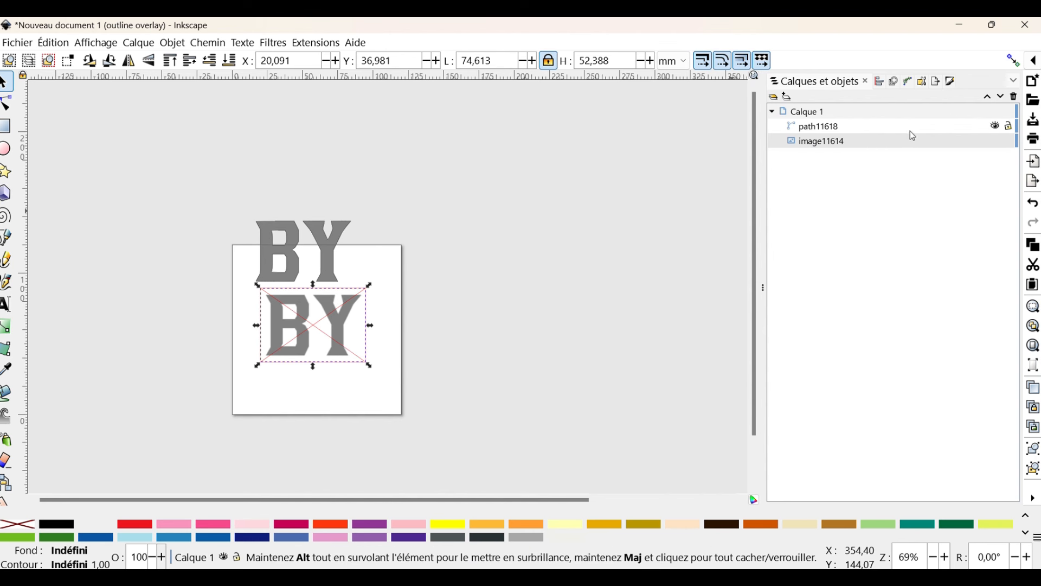
right_click(871, 142)
left_click(762, 230)
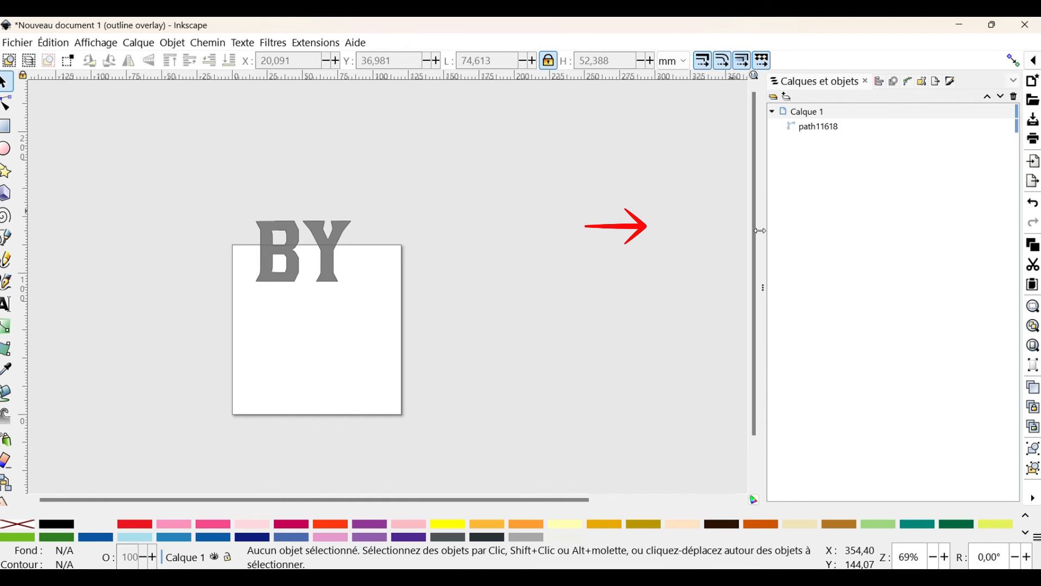
Scale the BY path proportionally to a height of 55 mm and place it around the middle of the page
left_click(328, 253)
left_click_drag(328, 252, 342, 329)
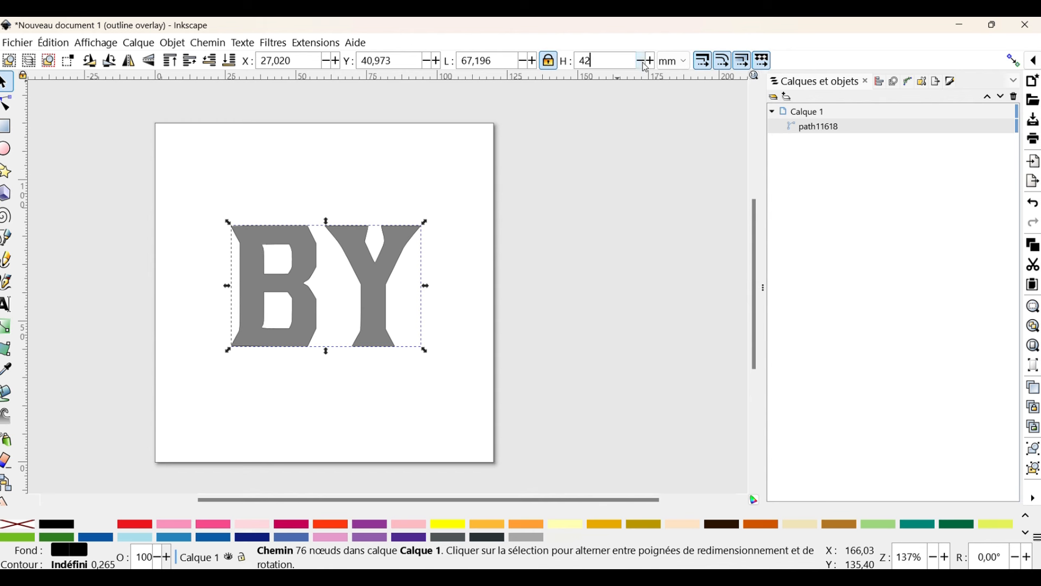
key("BackSpace")
key("BackSpace")
key("Return")
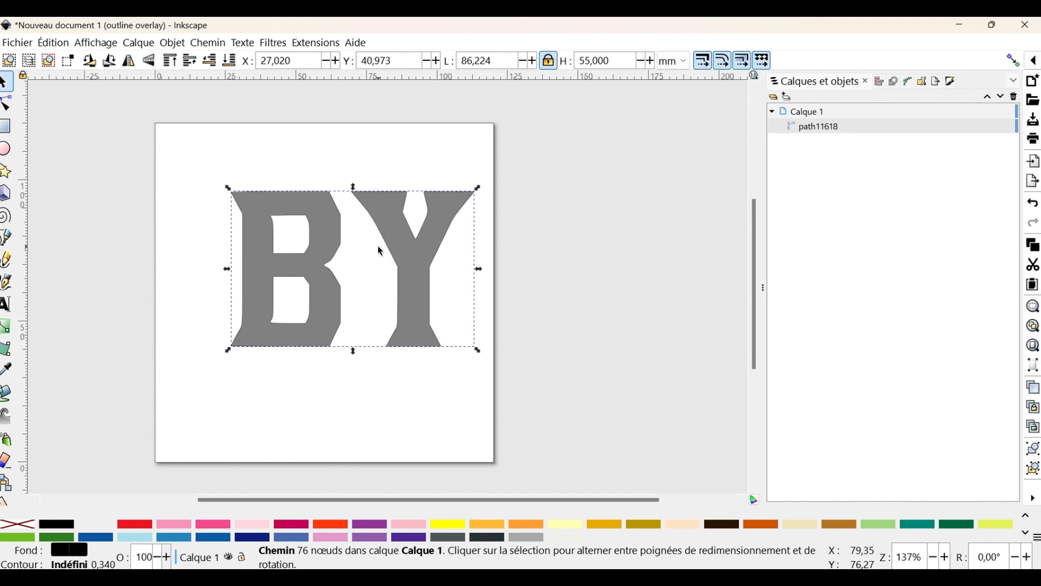
left_click_drag(384, 240, 362, 259)
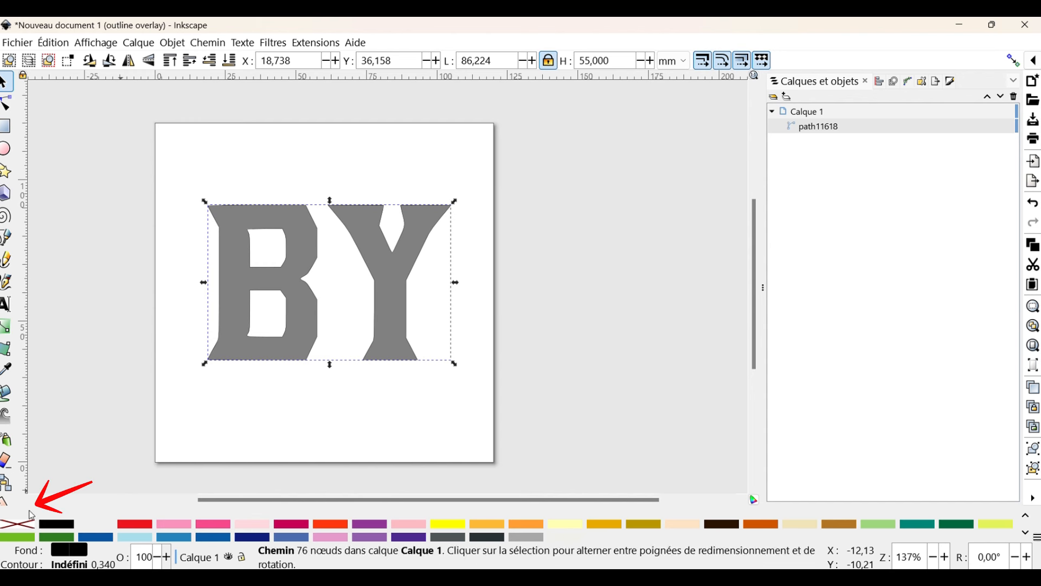
Remove the fill from the BY path and set its stroke to red
right_click(12, 525)
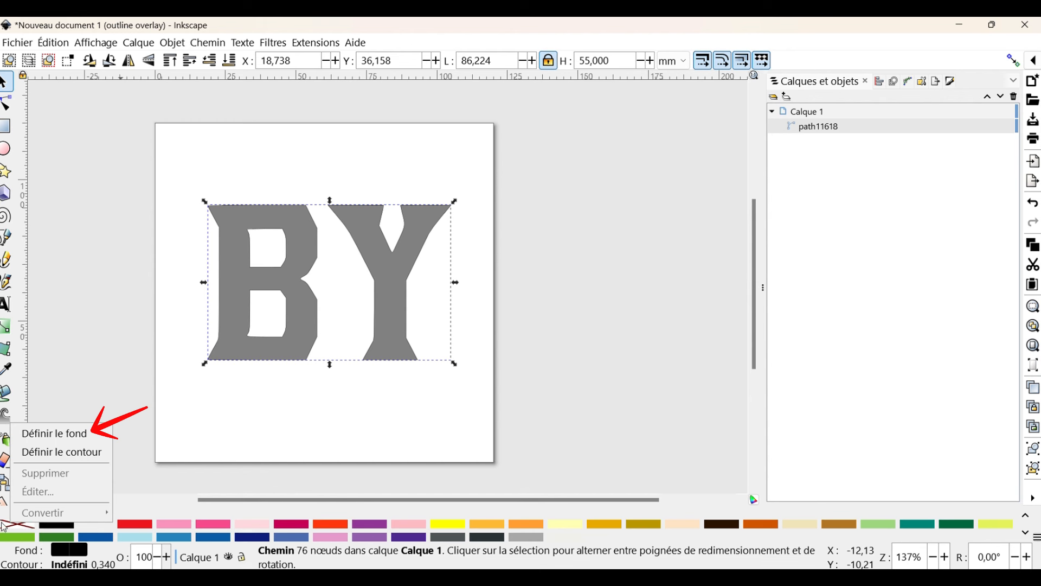
left_click(64, 434)
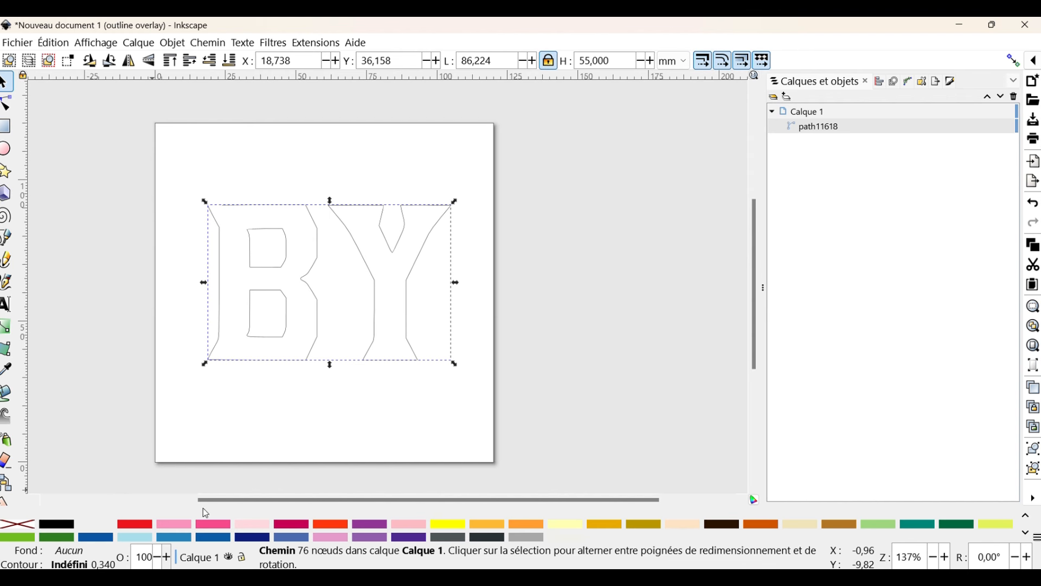
right_click(124, 529)
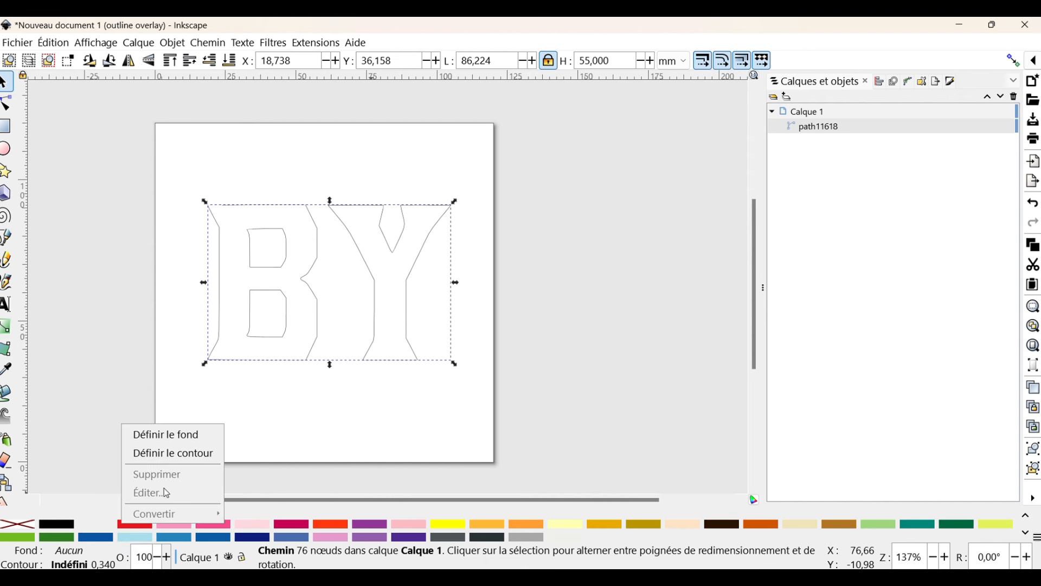
left_click(171, 457)
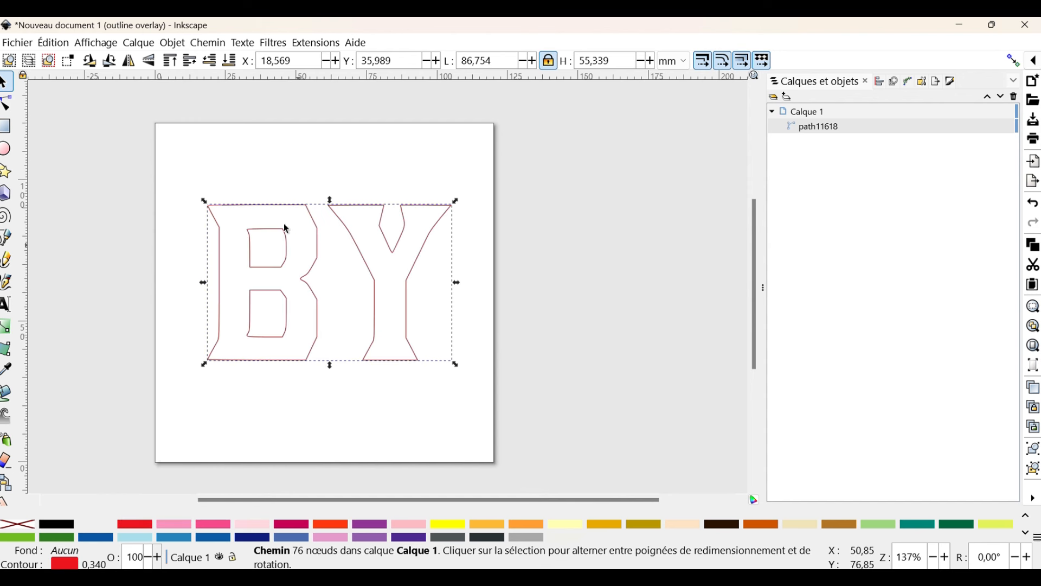
scroll(234, 339, "up", 2)
scroll(235, 341, "up", 3)
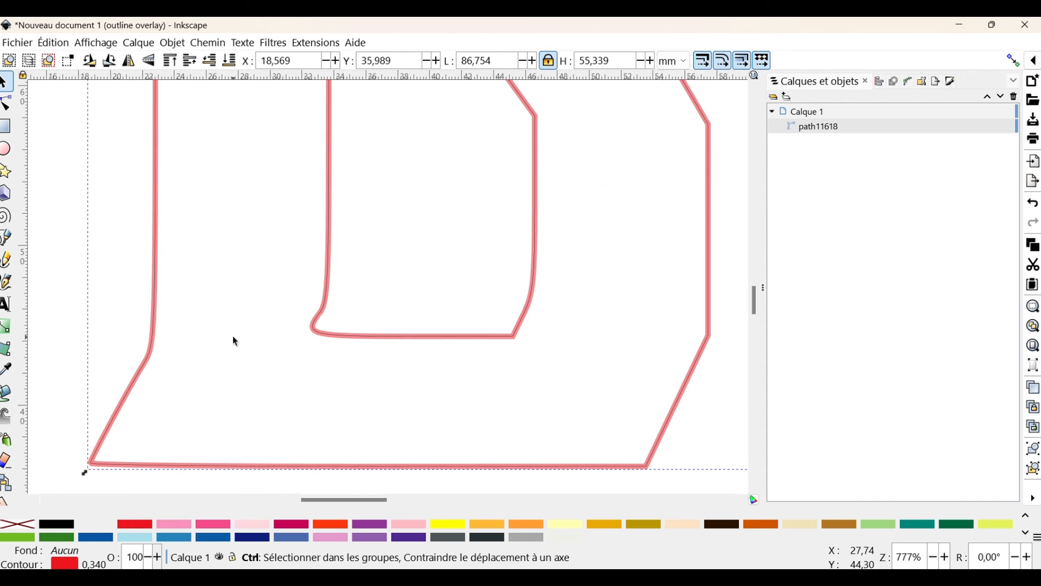
scroll(234, 339, "down", 4)
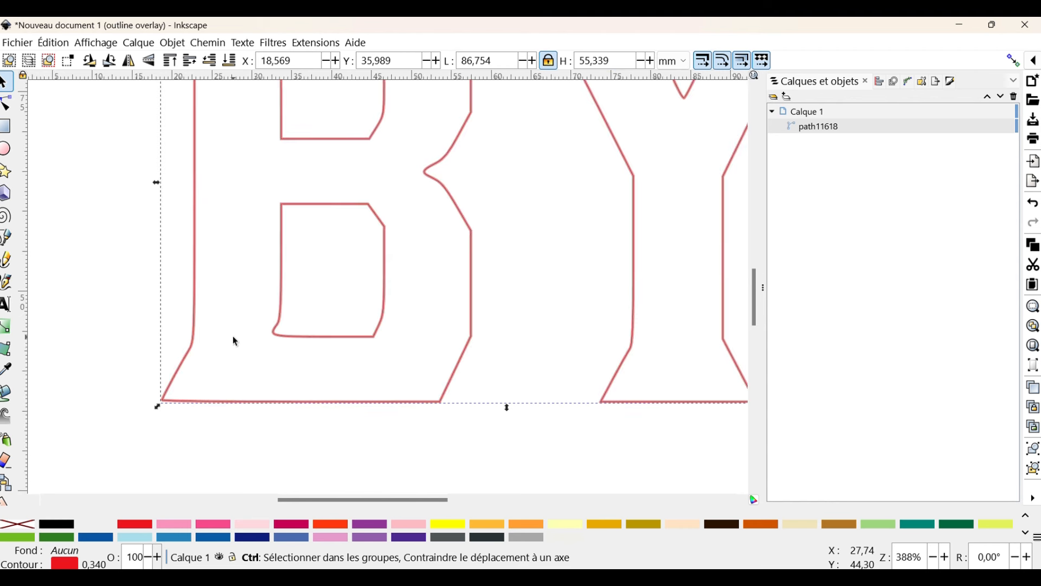
Give the BY path's stroke a dashed line style with the pattern 4 2
scroll(443, 384, "up", 2)
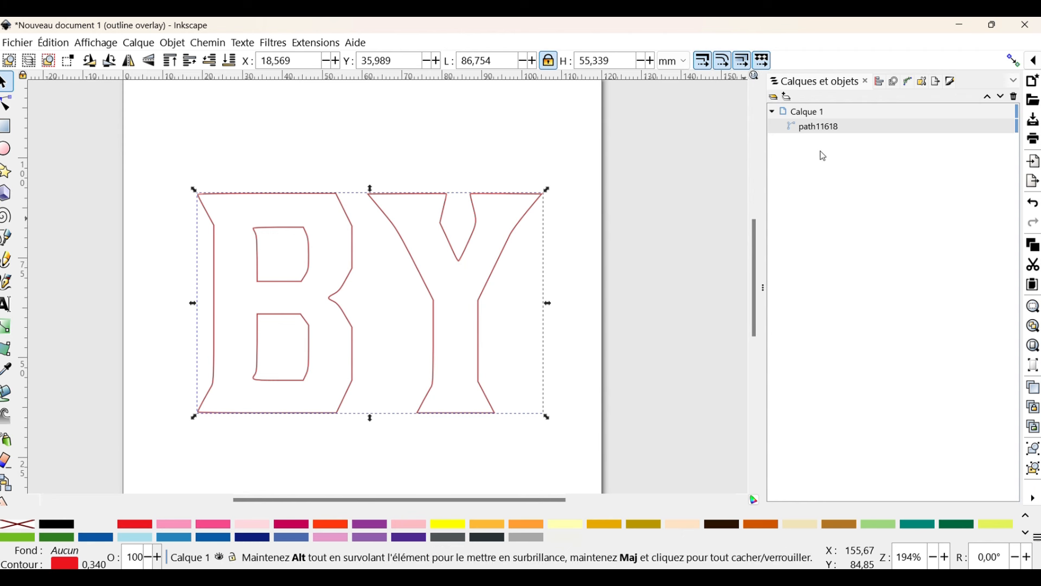
left_click(952, 82)
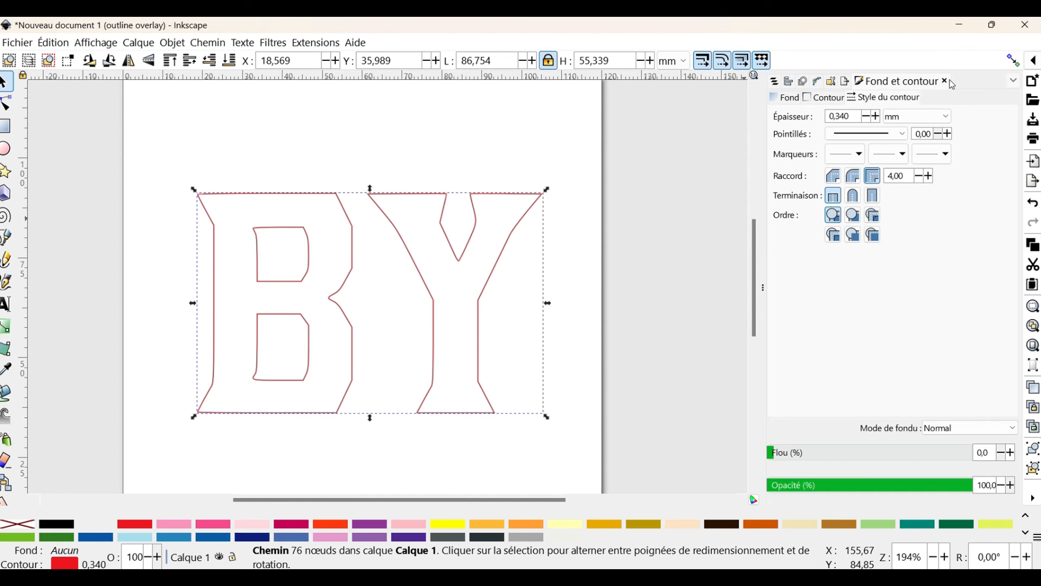
left_click(905, 136)
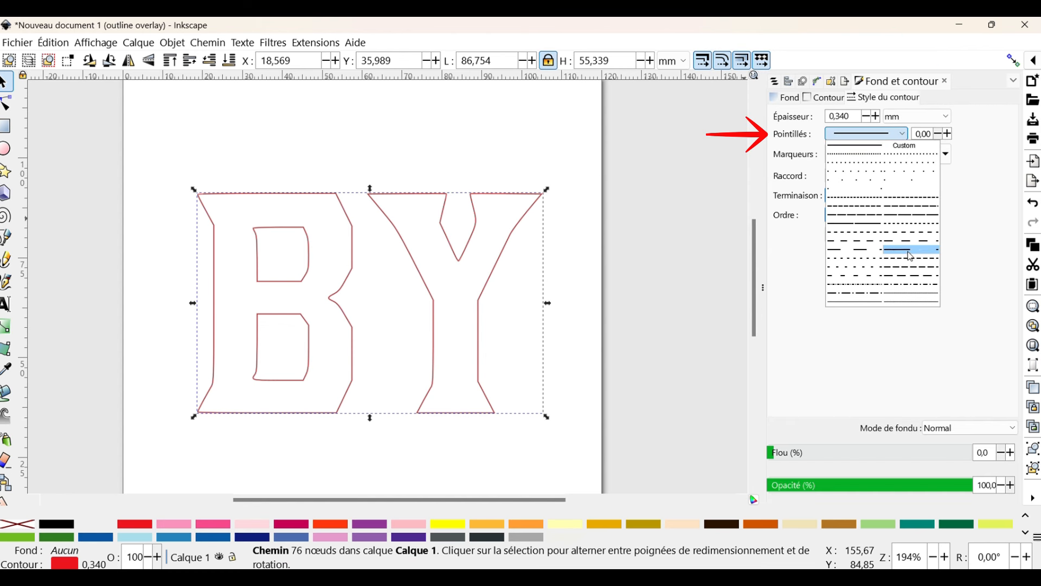
left_click(920, 264)
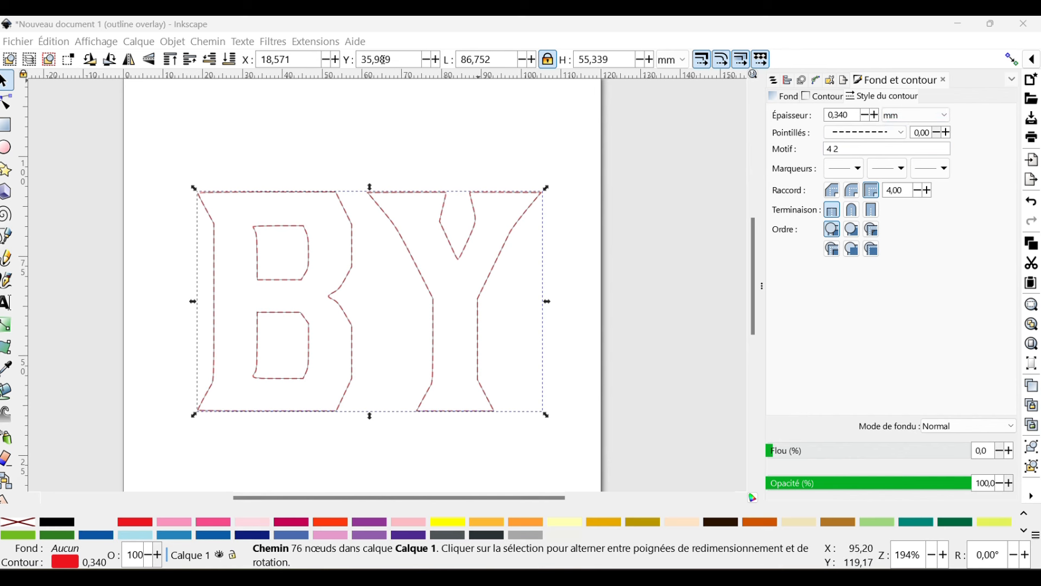
Open the Ink/Stitch embroidery parameters for the BY path and set the running stitch length to 2 mm
left_click(314, 42)
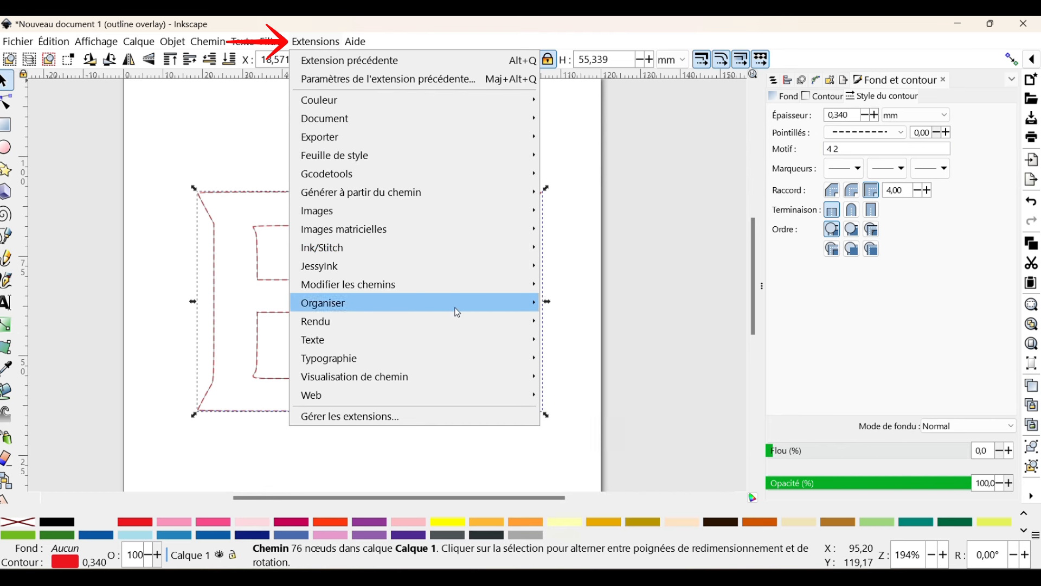
left_click(313, 42)
left_click(314, 42)
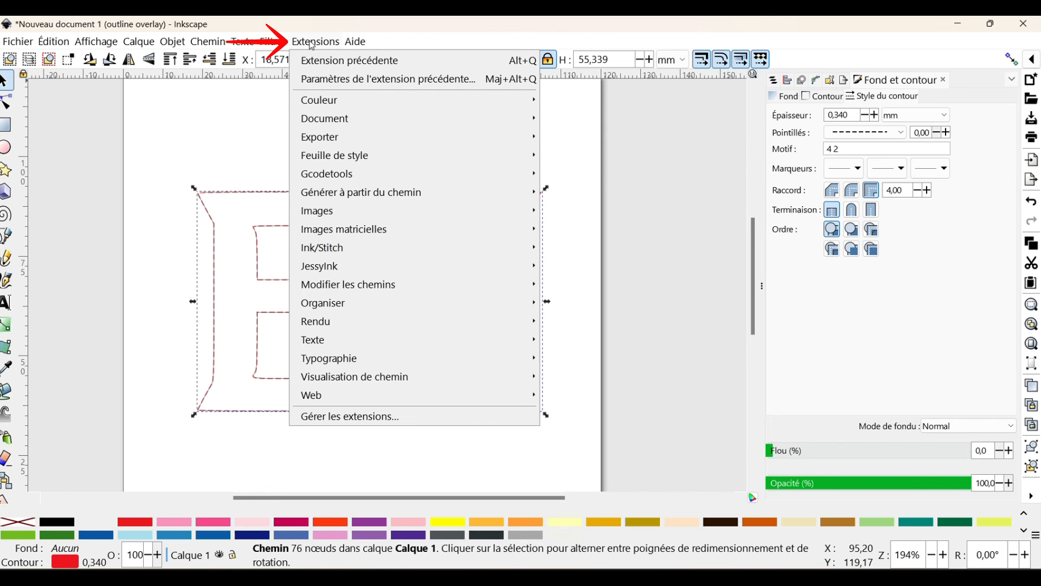
mouse_move(333, 250)
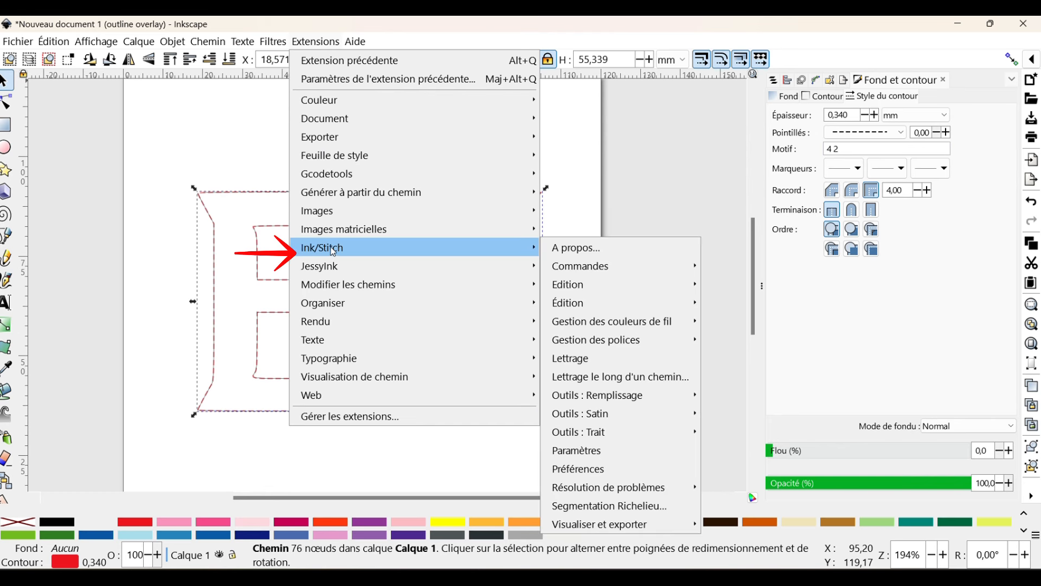
left_click(592, 454)
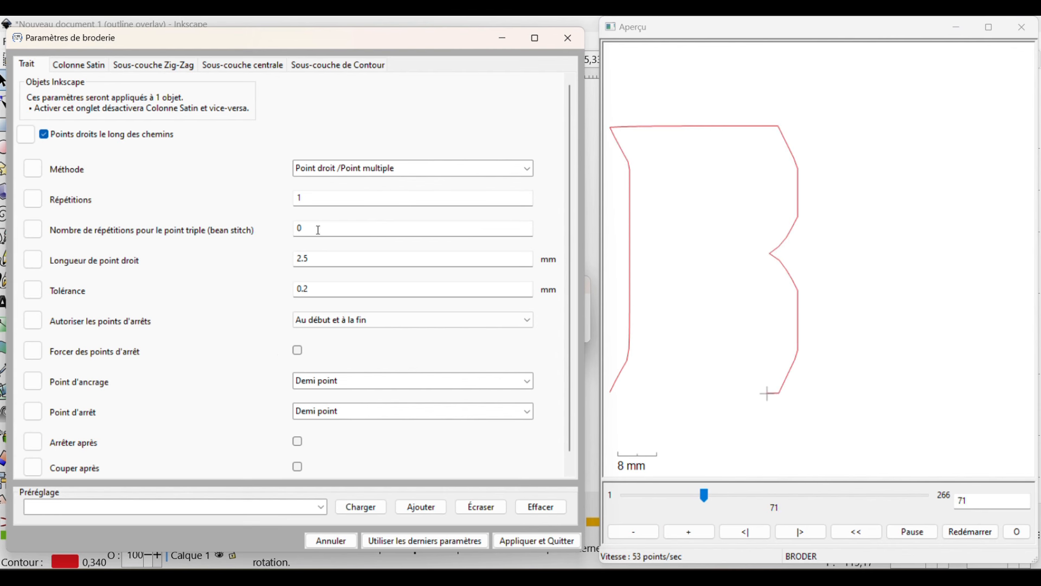
double_click(318, 258)
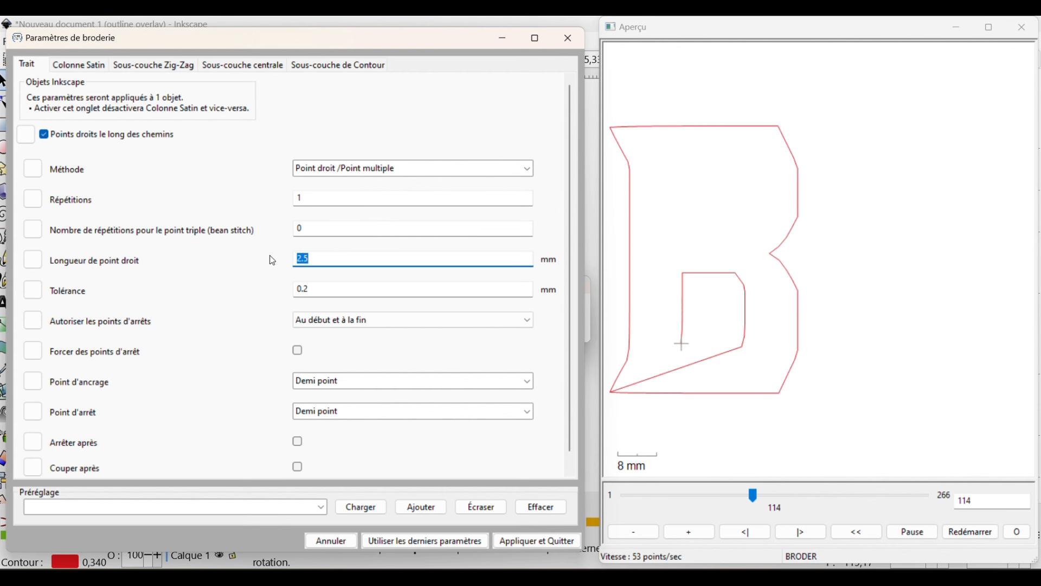
type("2")
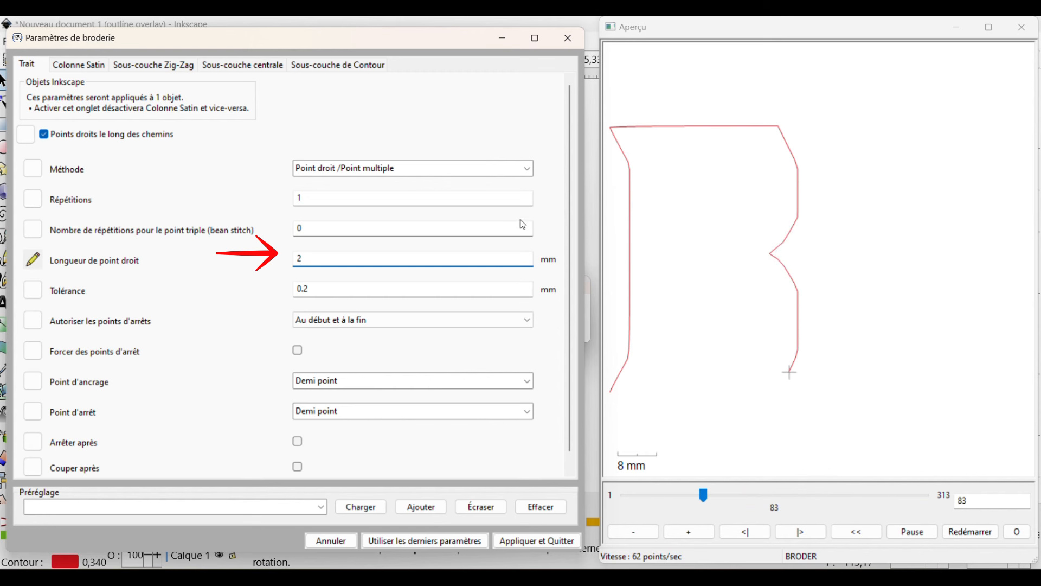
Set the BY path's allowed lock stitches to Aucun, enable trimming after it, and apply the embroidery parameters
scroll(564, 233, "down", 1)
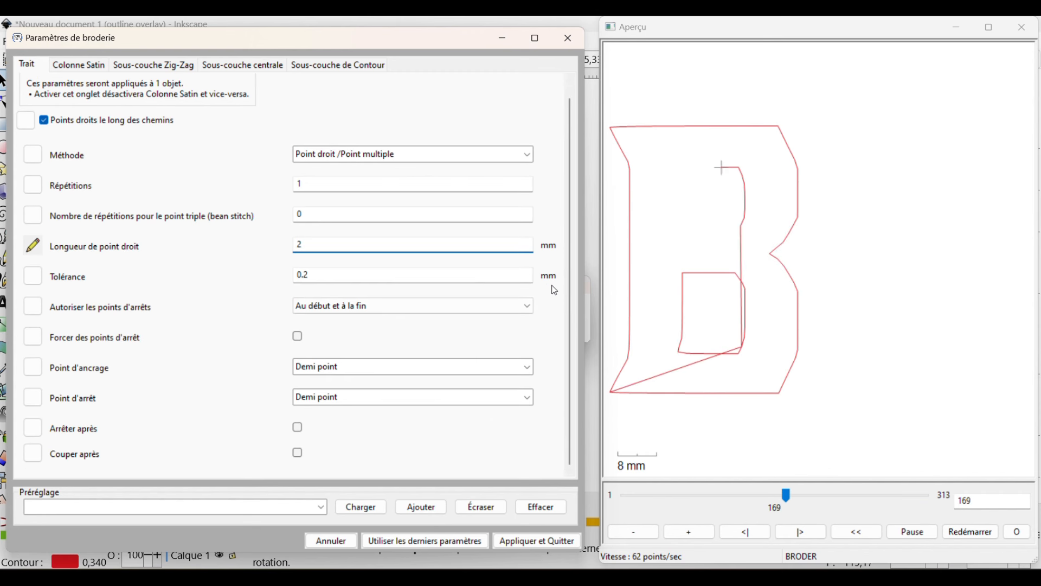
left_click(337, 308)
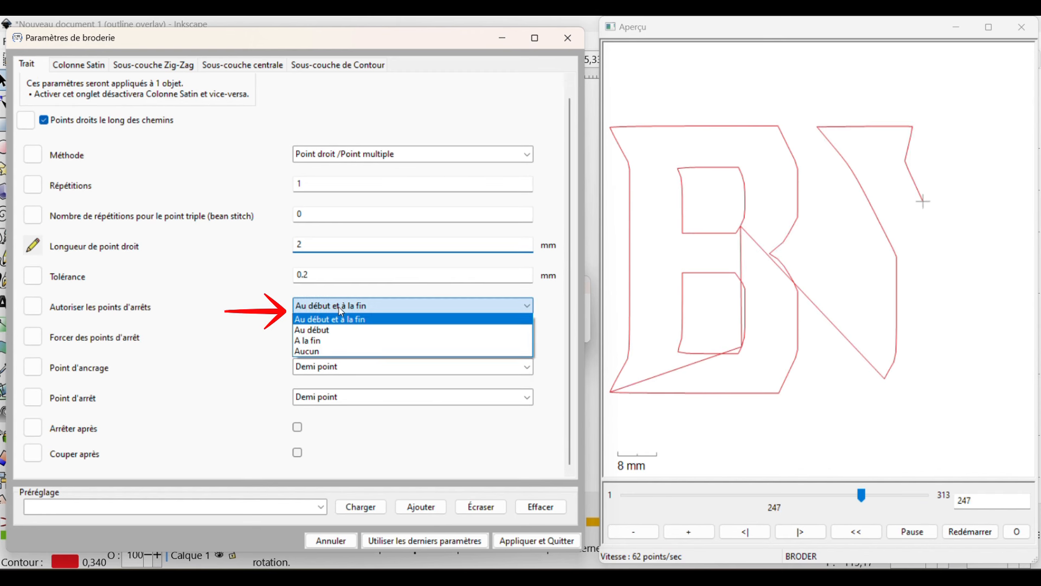
left_click(309, 351)
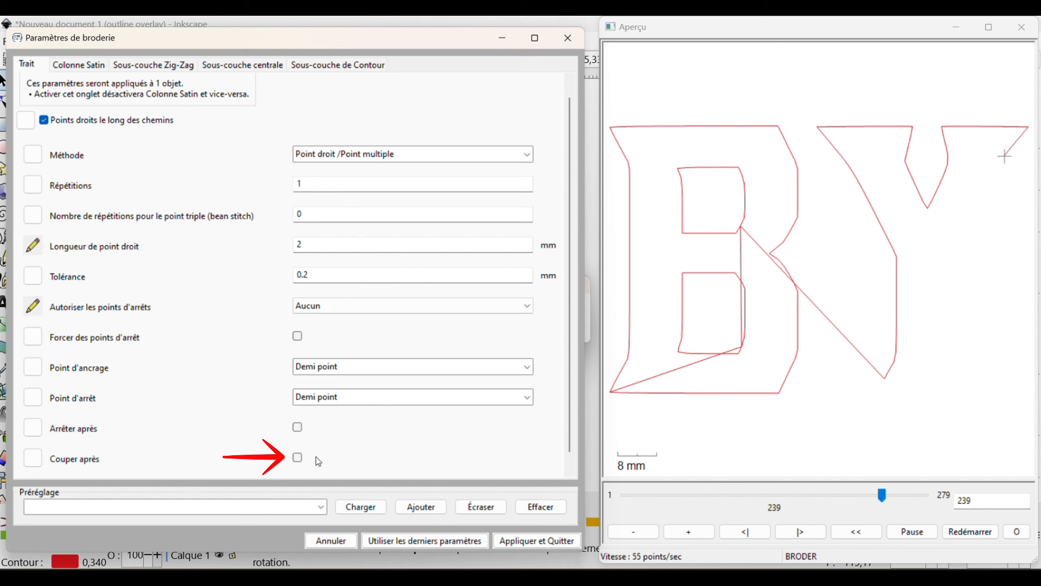
left_click(298, 458)
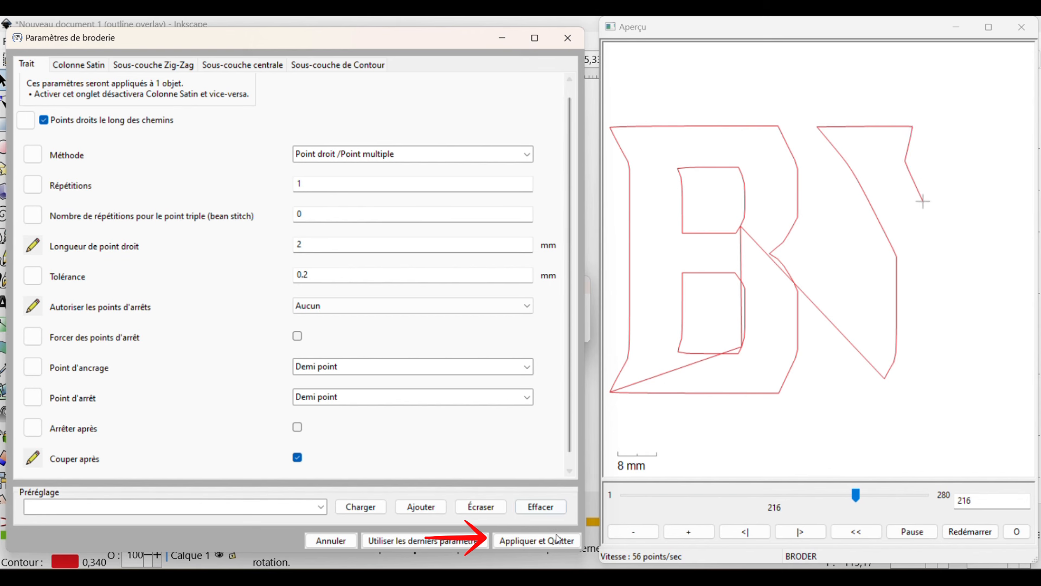
left_click(525, 544)
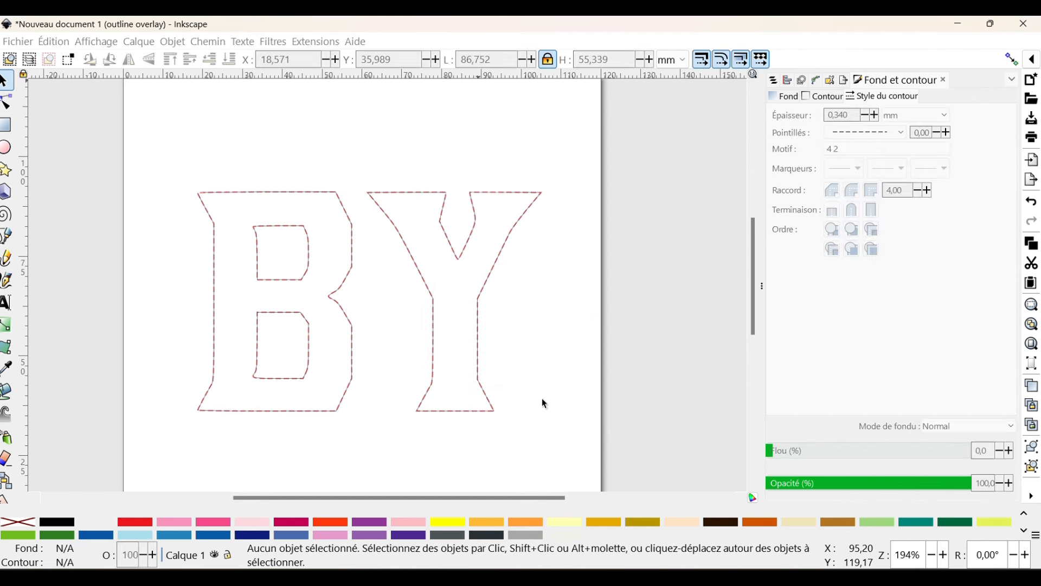
Show the layers and objects list and paste a copy of the dashed BY path into Calque 1
left_click(774, 82)
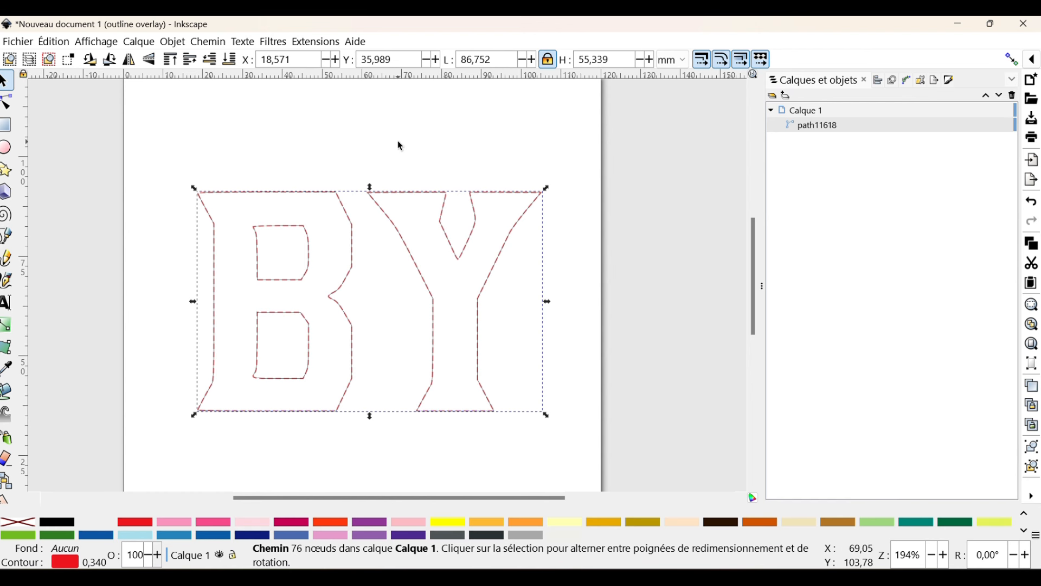
right_click(304, 231)
left_click(350, 261)
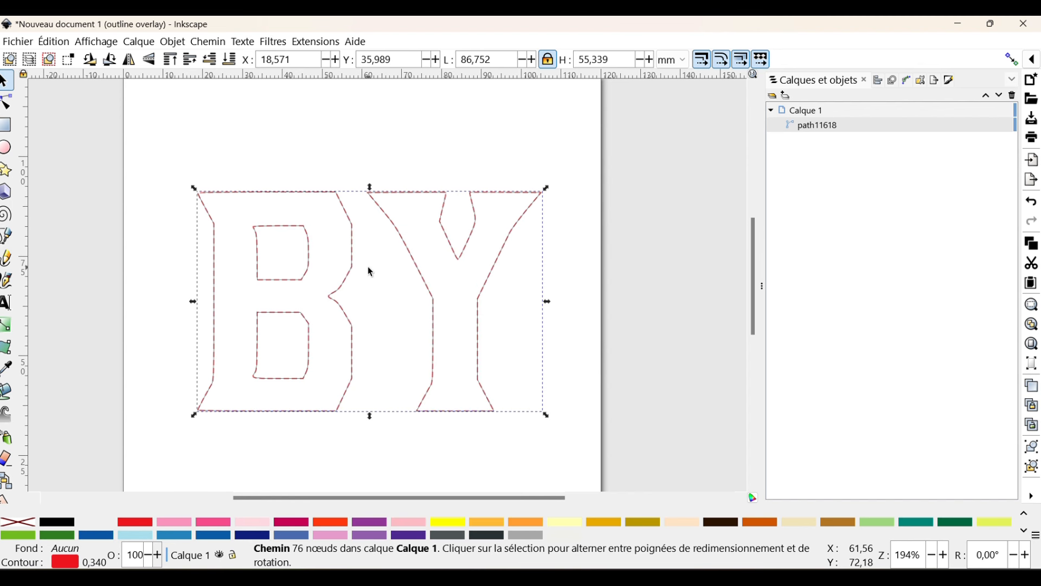
right_click(581, 281)
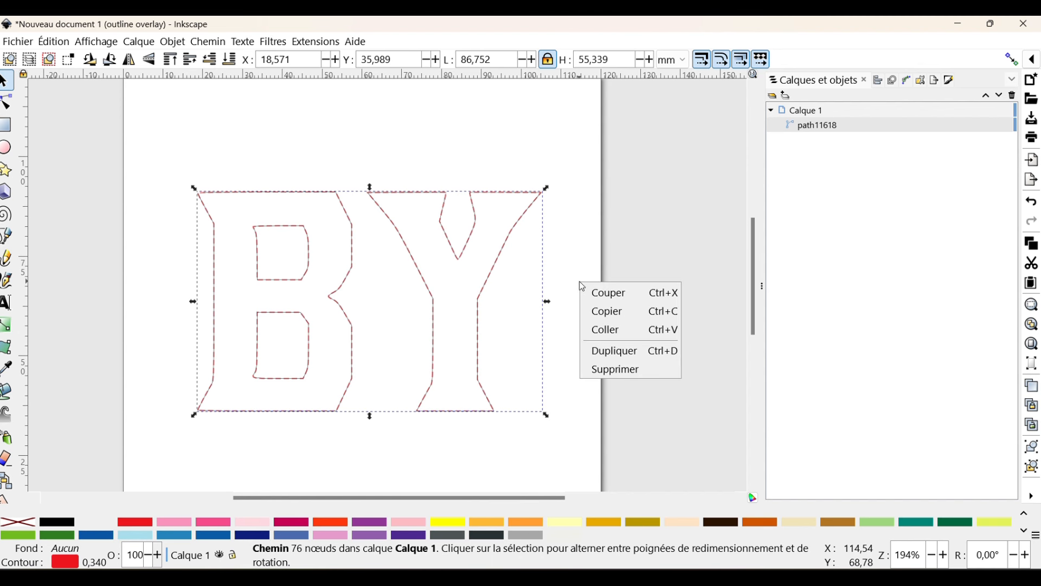
left_click(600, 333)
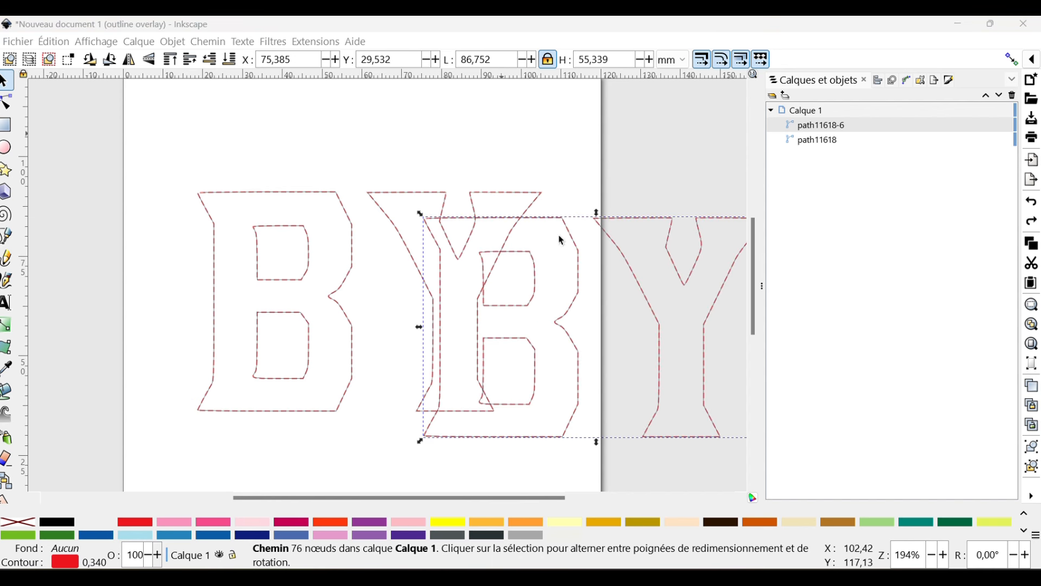
Select both BY paths together and open the Align and Distribute settings
key("minus")
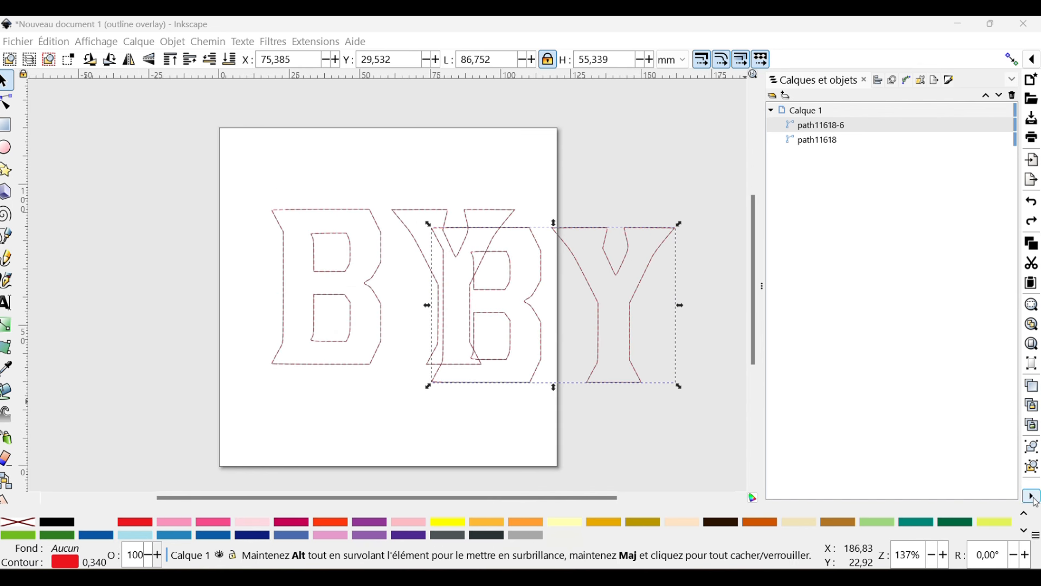
left_click(660, 446)
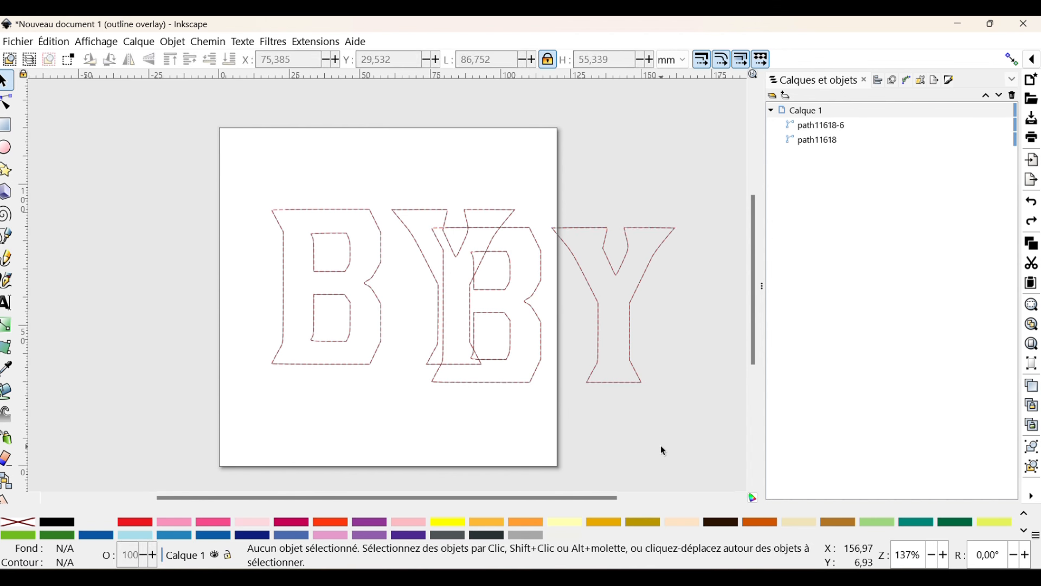
left_click_drag(206, 143, 709, 392)
left_click_drag(708, 398, 707, 401)
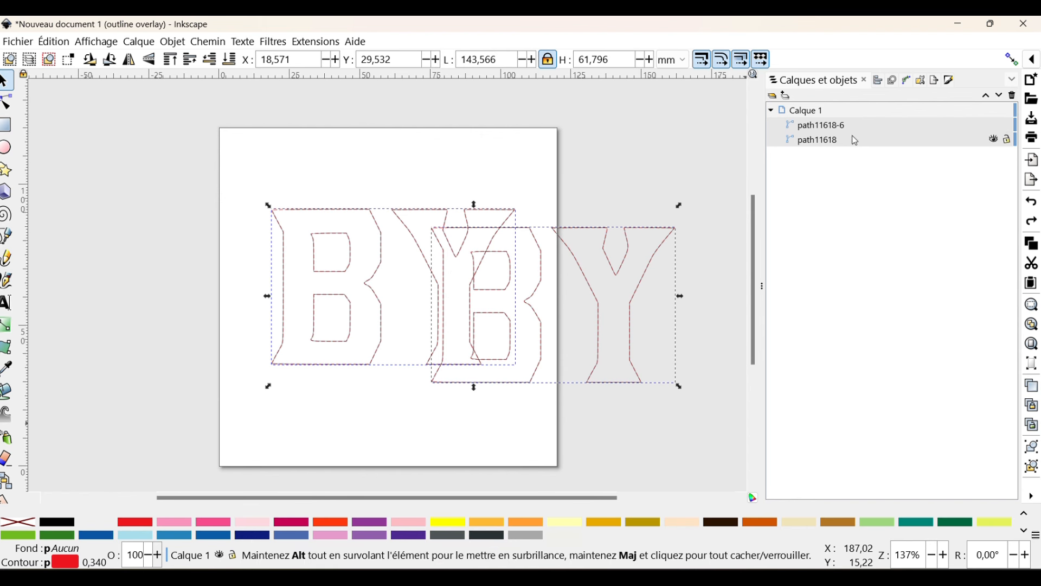
left_click(1033, 498)
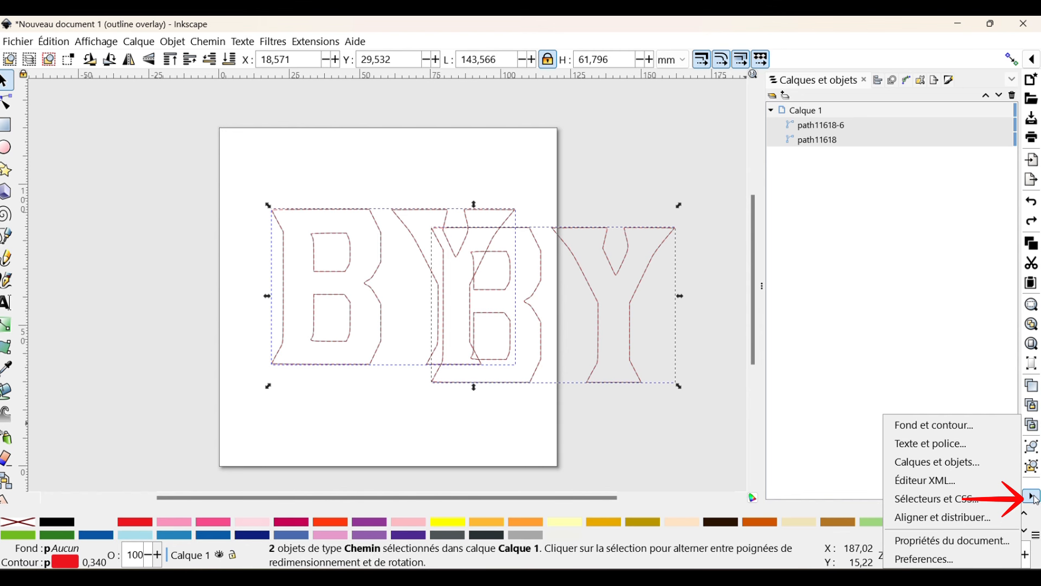
left_click(1000, 520)
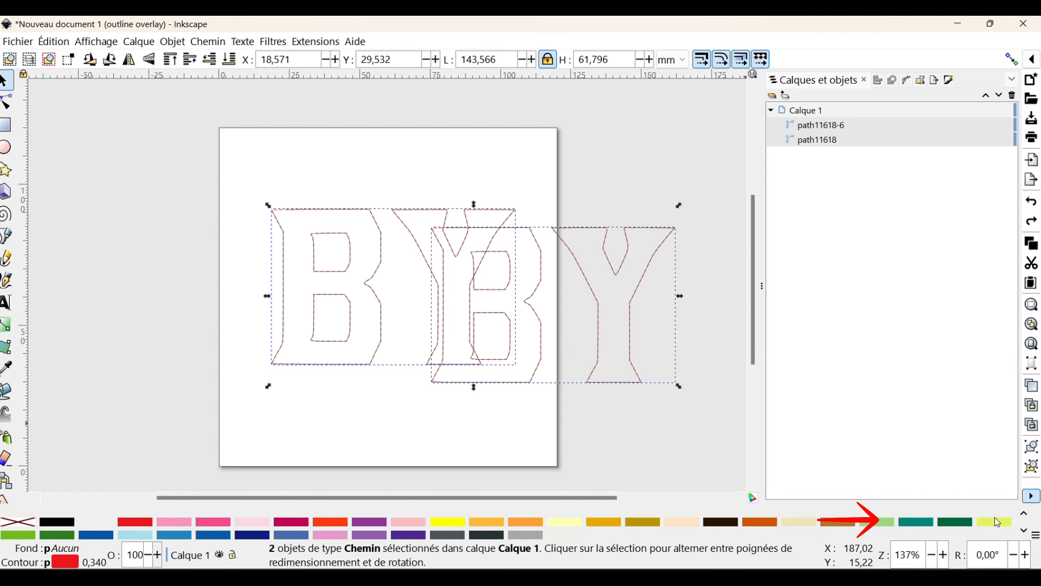
left_click(692, 433)
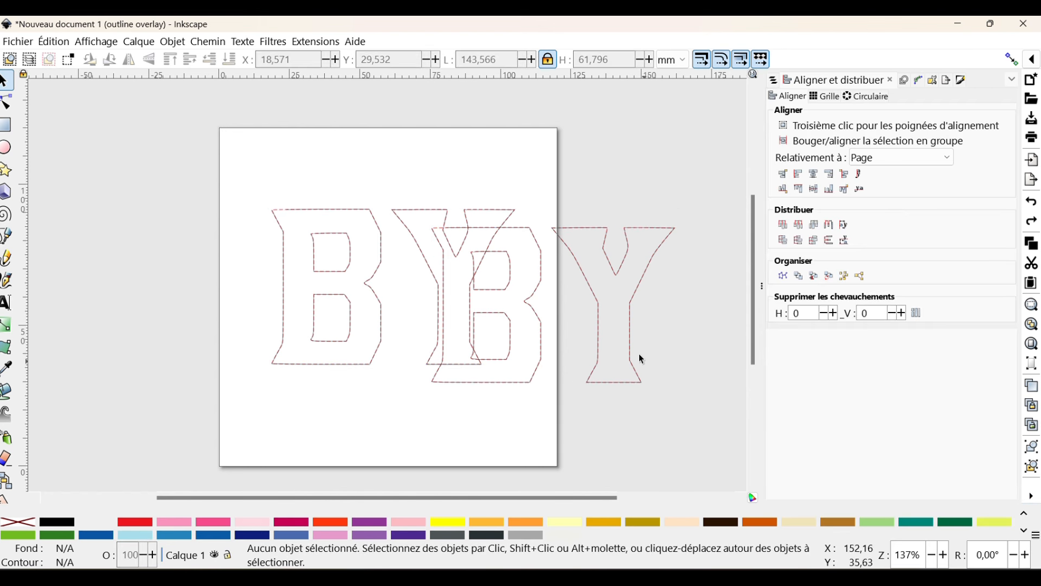
Set the stroke of the copied BY path to purple
left_click(634, 309)
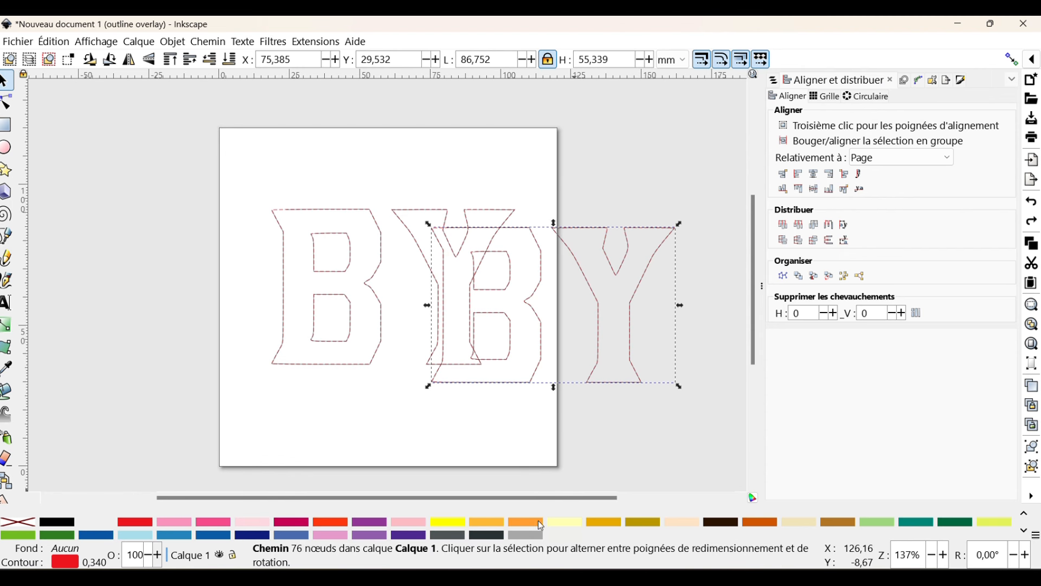
right_click(384, 524)
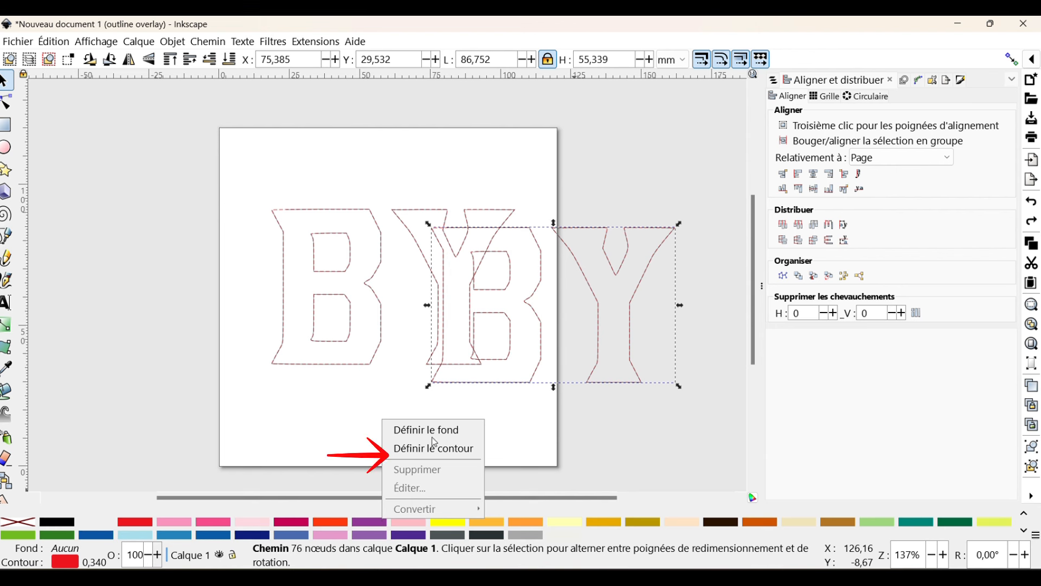
left_click(437, 449)
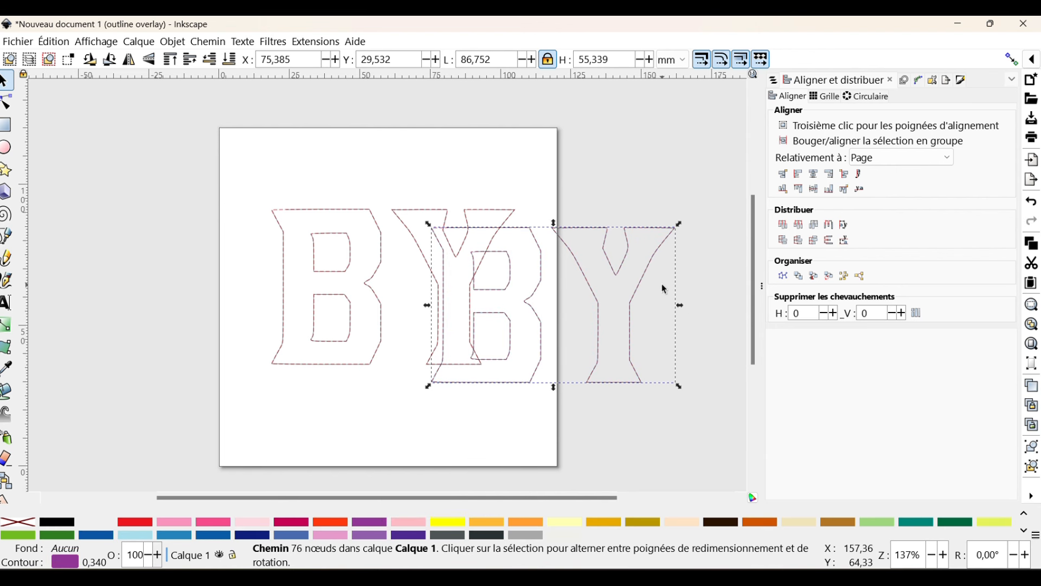
Centre both BY paths horizontally and vertically relative to the page so they overlap exactly
left_click_drag(707, 426, 223, 148)
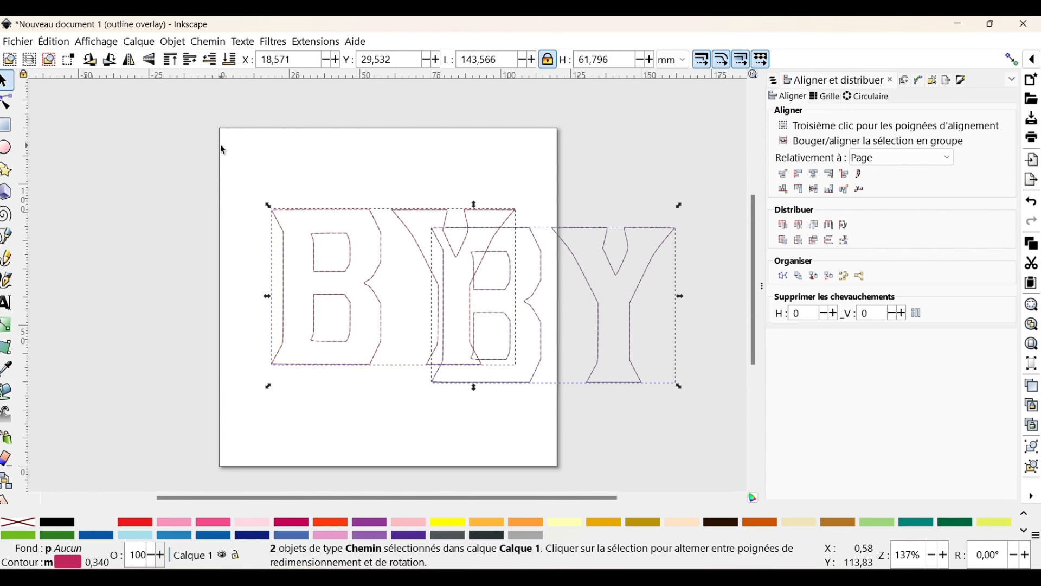
left_click(818, 177)
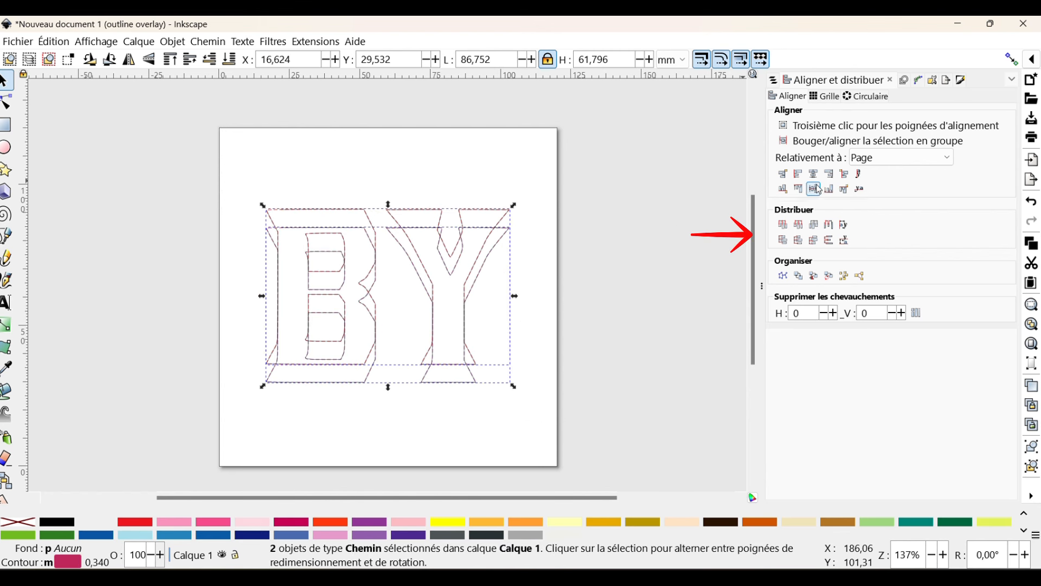
left_click(818, 191)
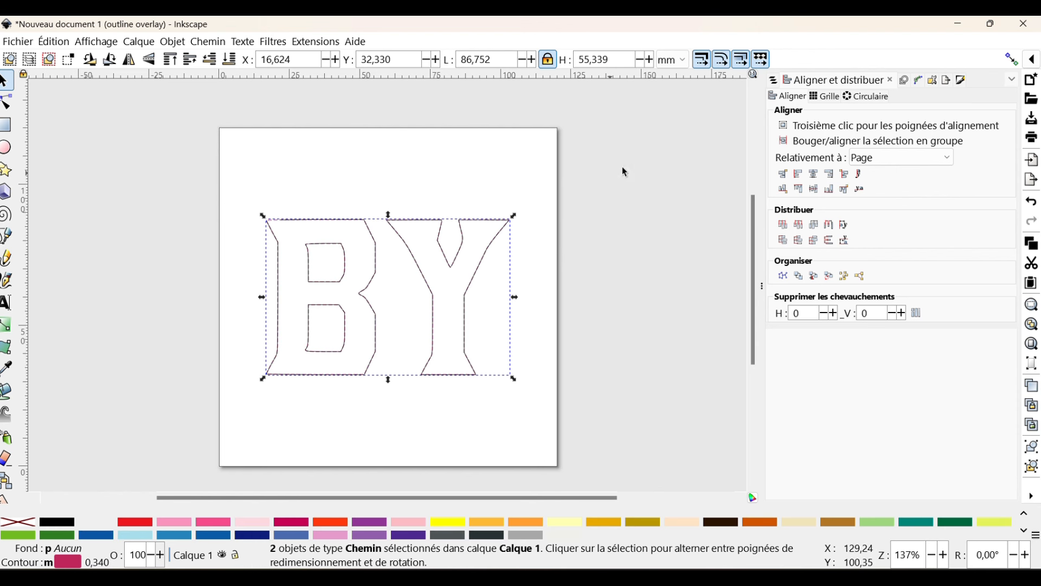
Show the layers and objects list and select only the purple BY path, path11618-6
key("ctrl+shift+l")
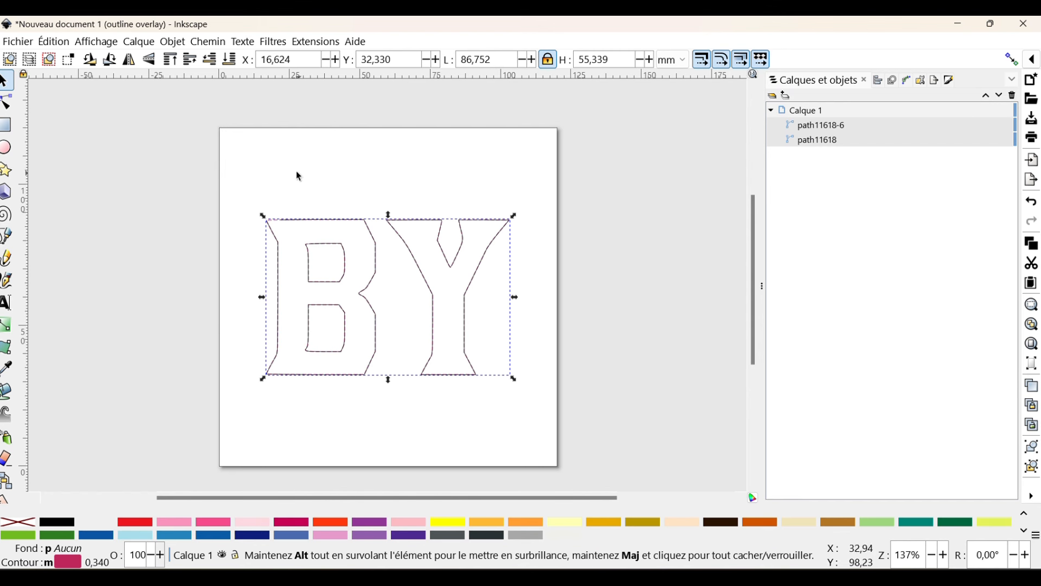
left_click(237, 197)
left_click_drag(222, 187, 518, 388)
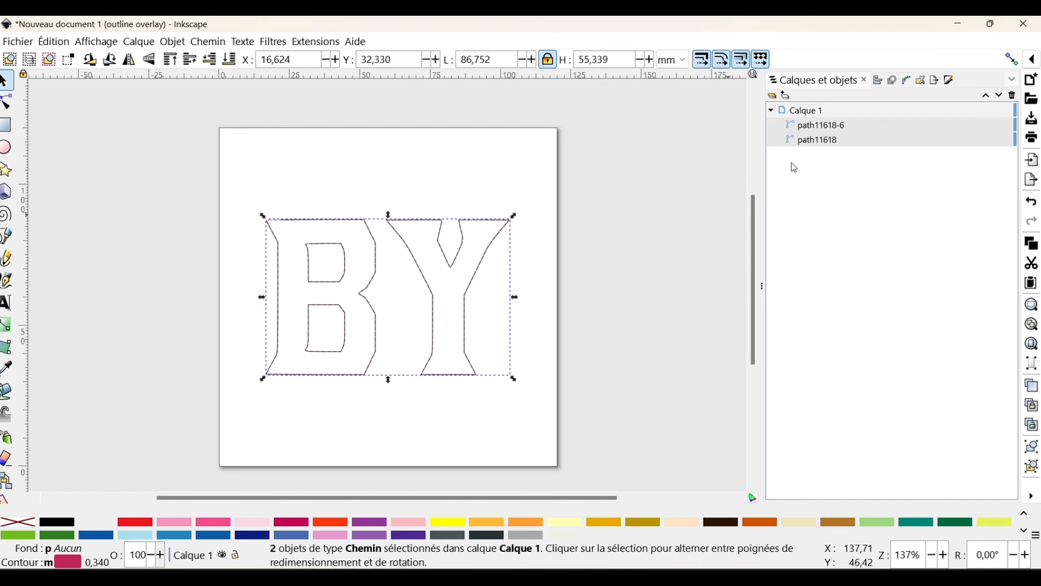
left_click(724, 197)
left_click(803, 127)
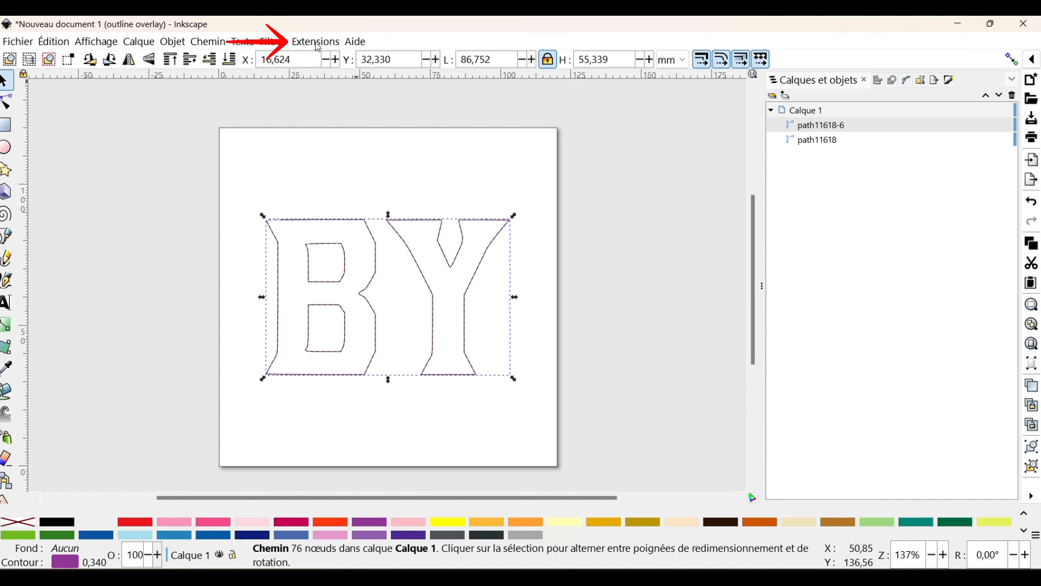
Open the Ink/Stitch parameters for the purple BY path and set its stitch method to Point zigzag
left_click(317, 43)
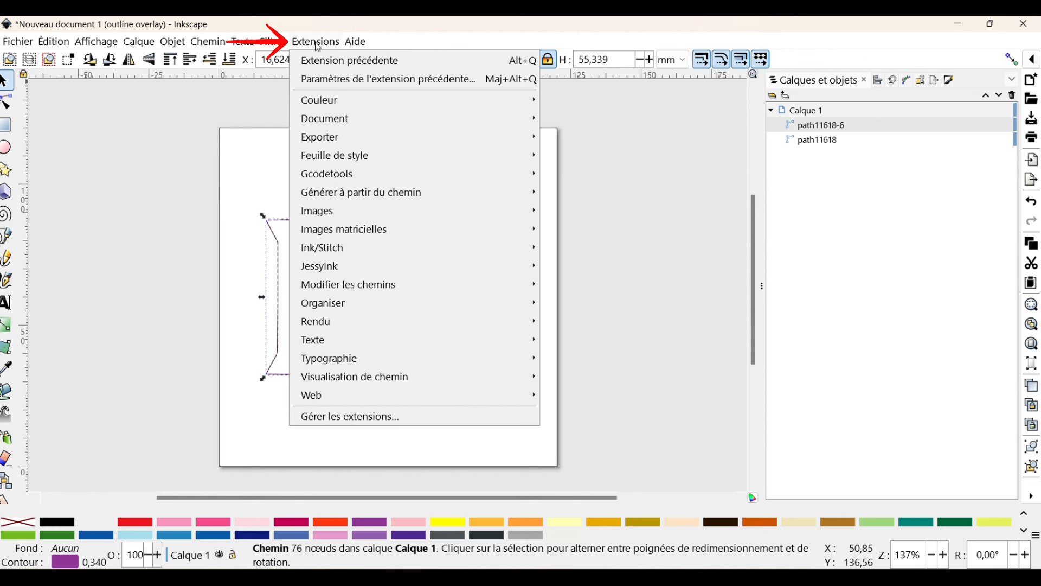
mouse_move(314, 255)
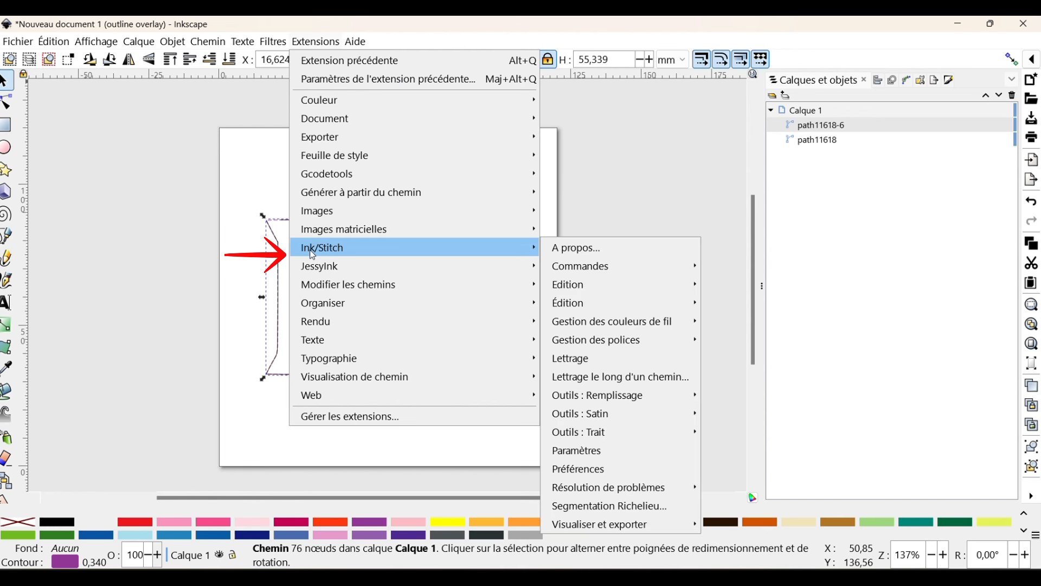
left_click(579, 457)
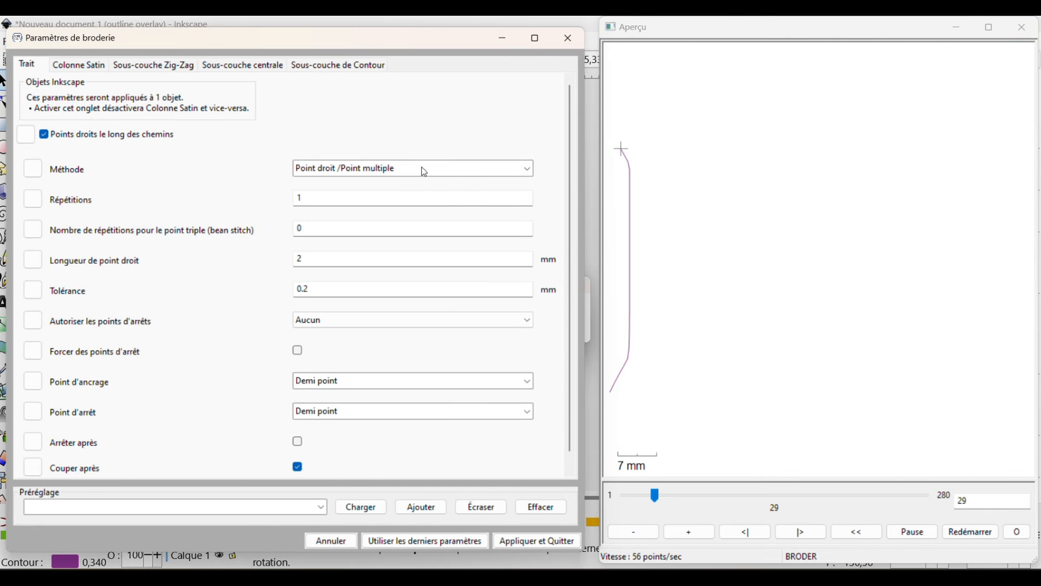
left_click(321, 512)
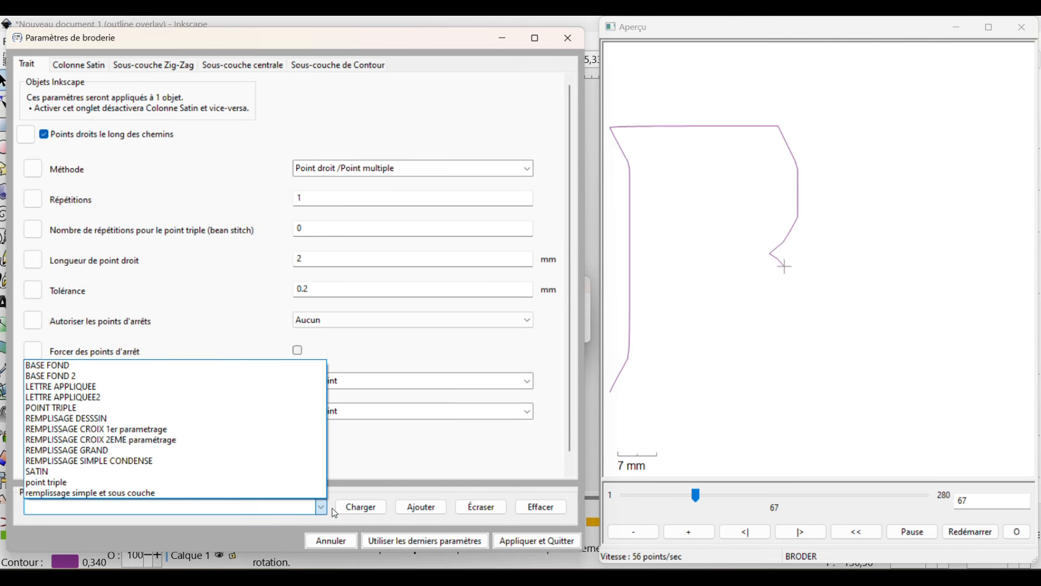
left_click(431, 111)
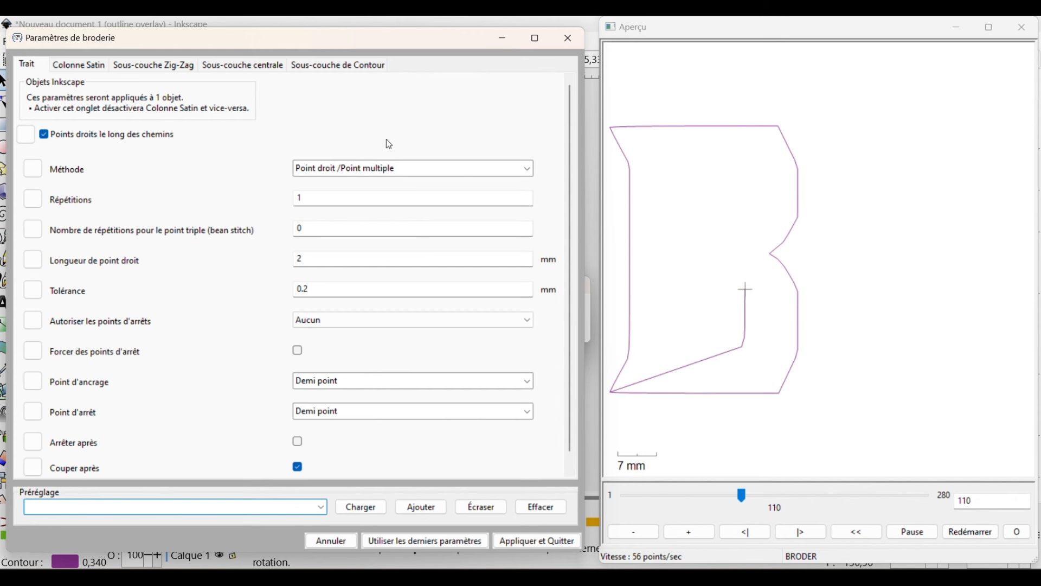
left_click(352, 168)
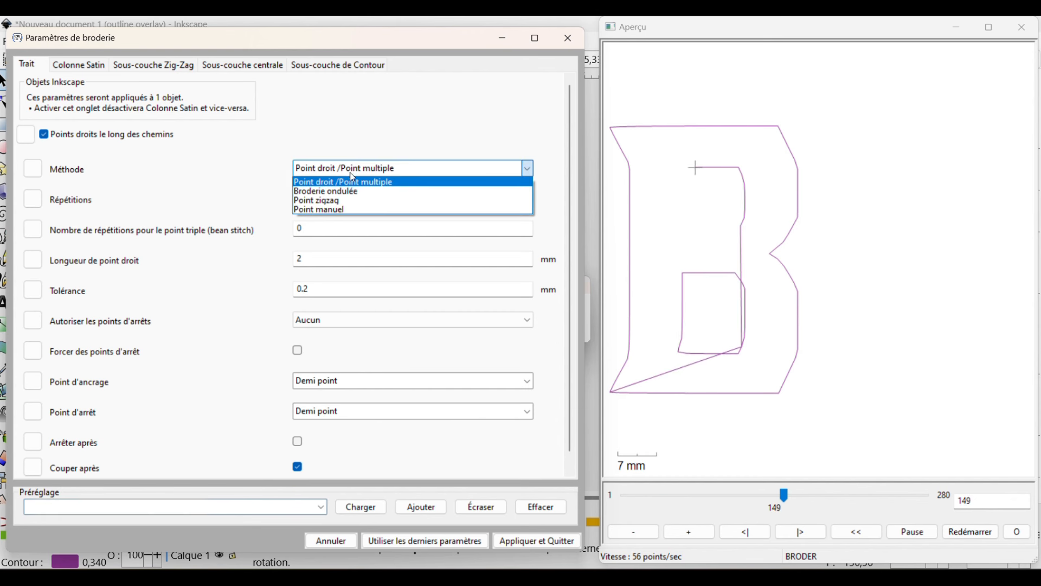
left_click(321, 200)
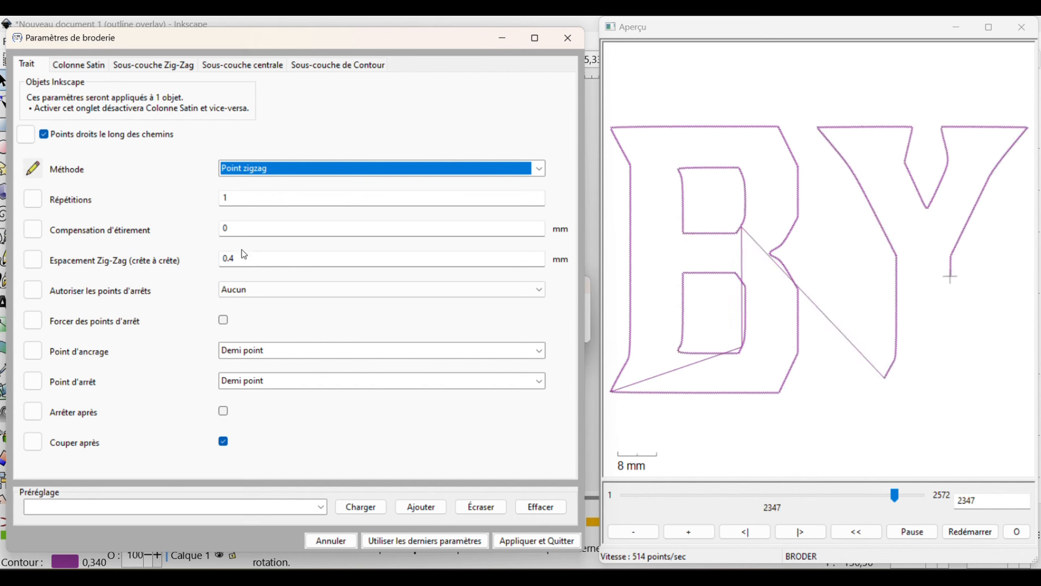
Set the zigzag spacing to 0.8 mm, keep Couper après enabled and apply the embroidery parameters
left_click(248, 259)
key("BackSpace")
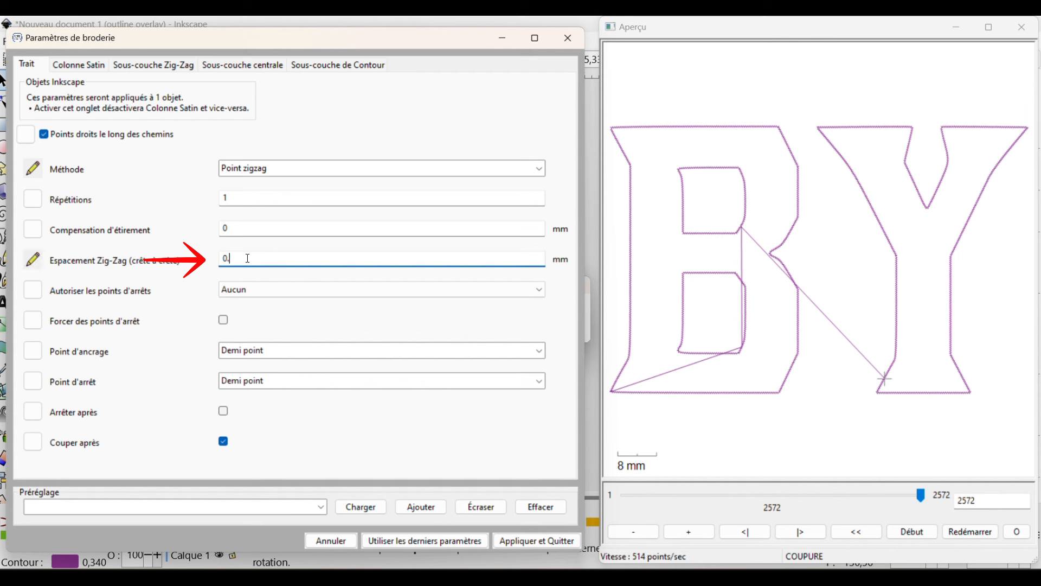
type("8")
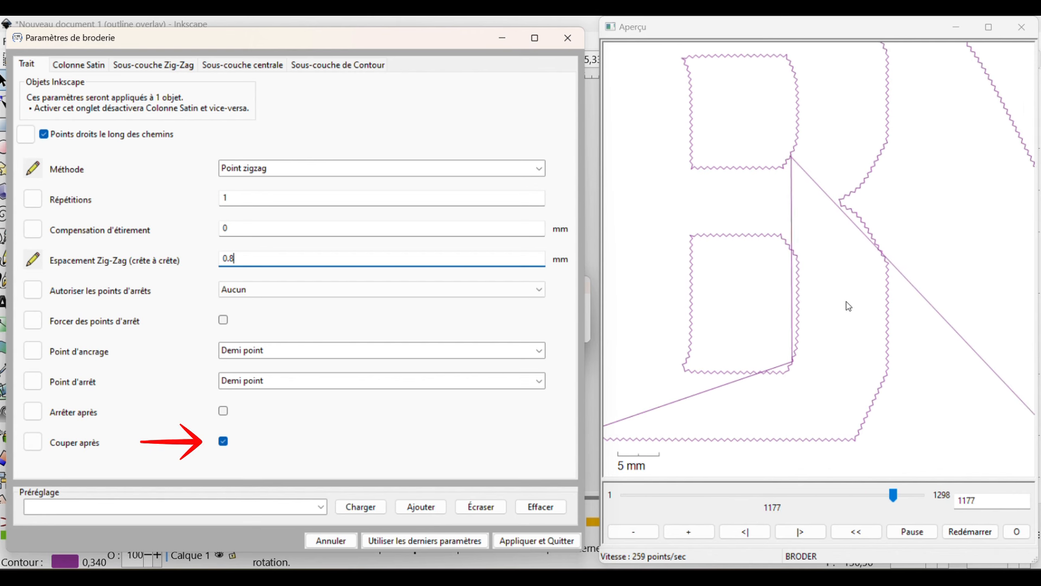
scroll(832, 211, "down", 3)
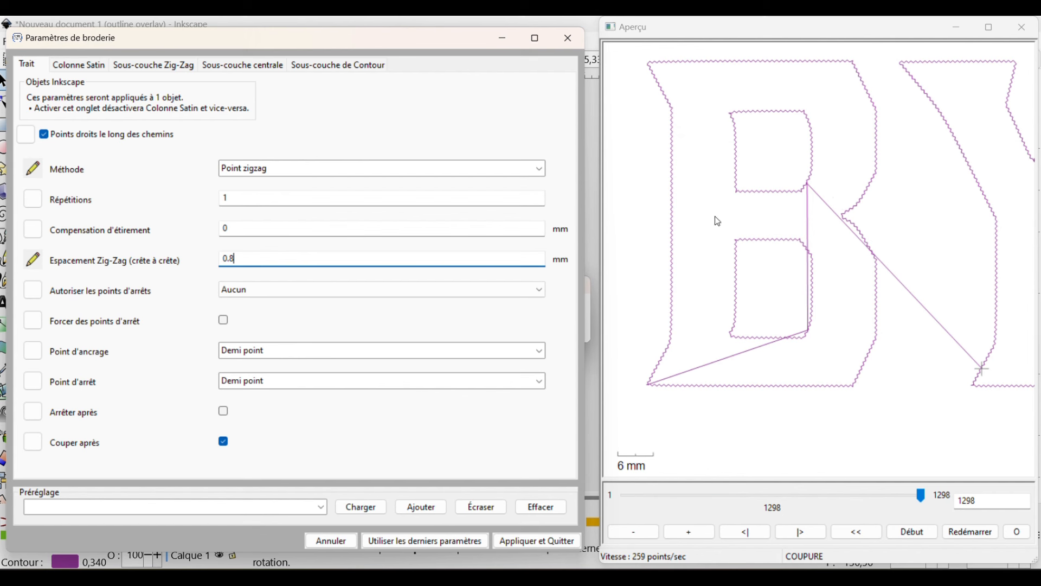
left_click(223, 442)
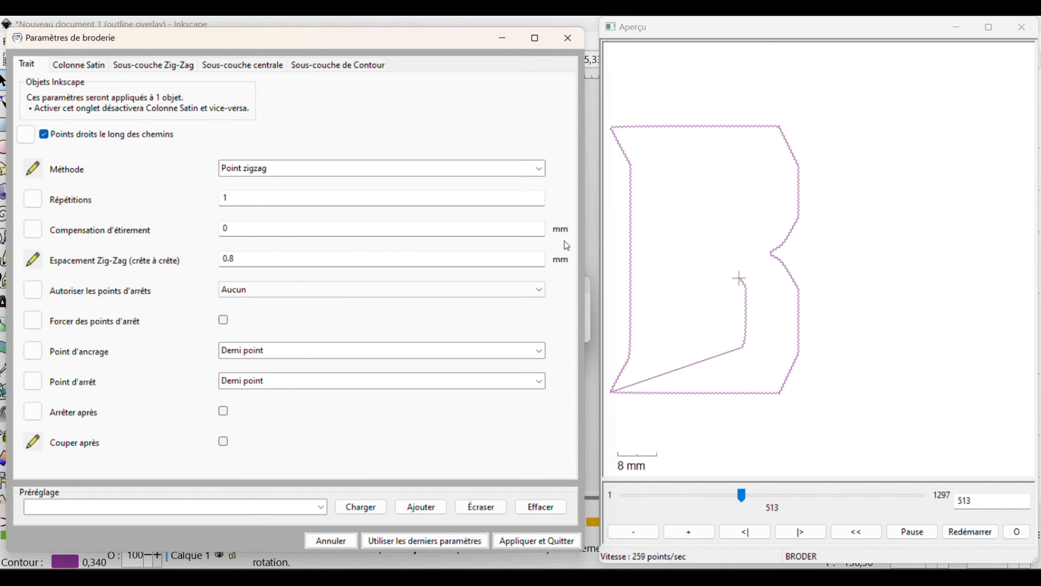
left_click(224, 440)
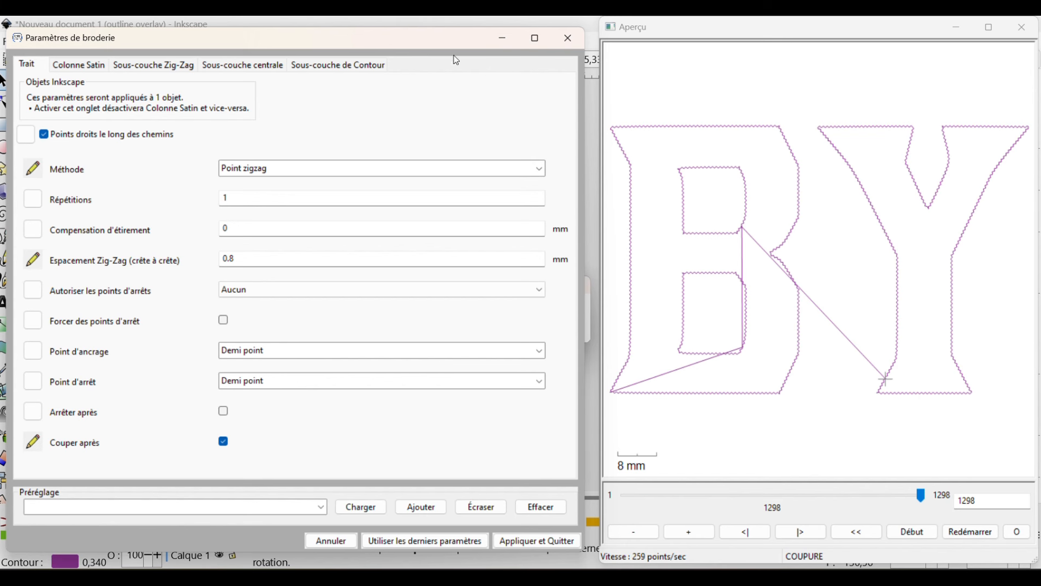
left_click(534, 543)
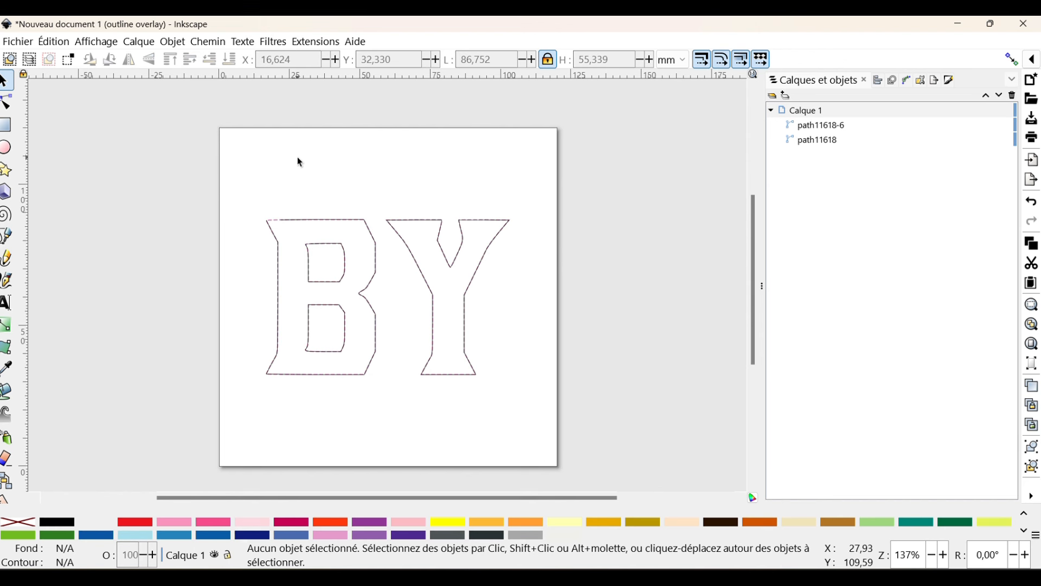
Break apart the purple BY path into its separate letter outlines
left_click_drag(297, 158, 374, 400)
left_click_drag(248, 170, 385, 424)
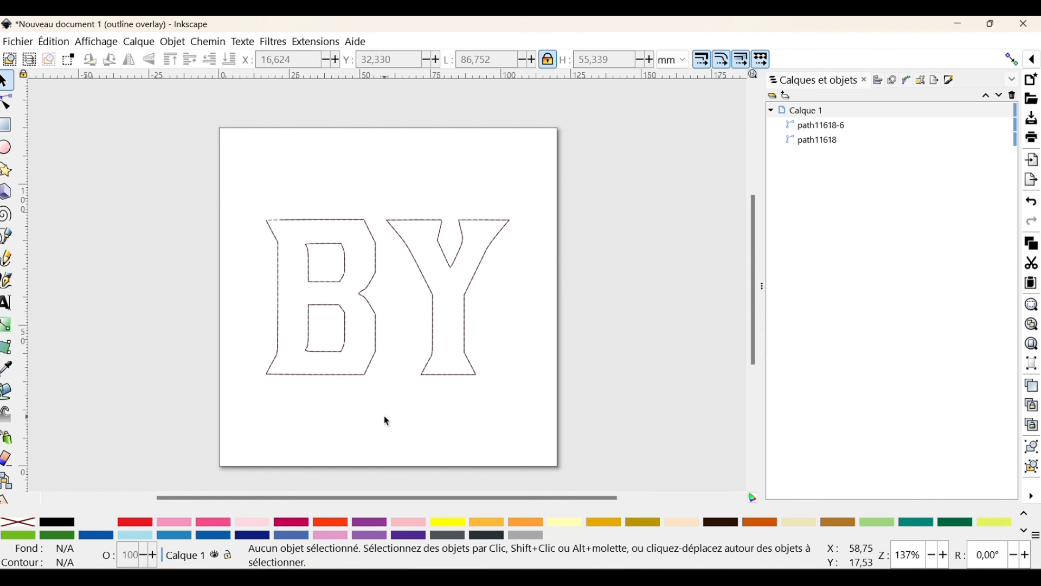
left_click(818, 125)
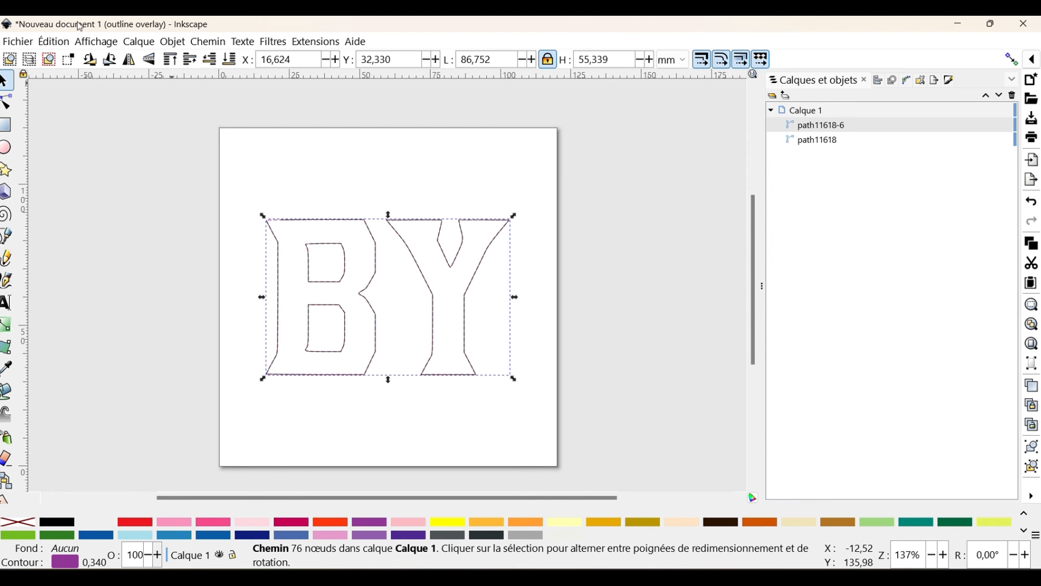
left_click(205, 39)
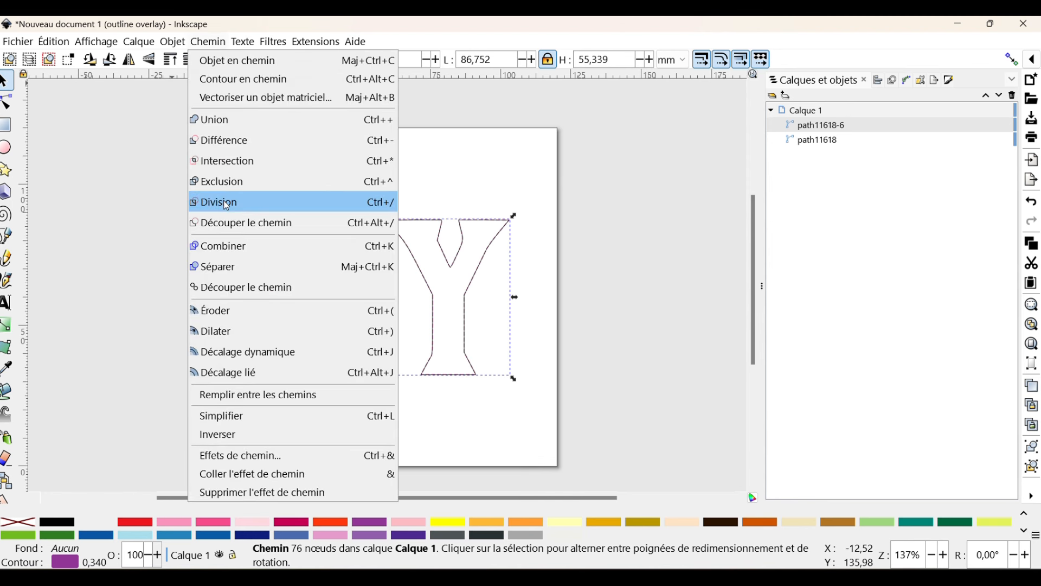
left_click(208, 42)
left_click(209, 42)
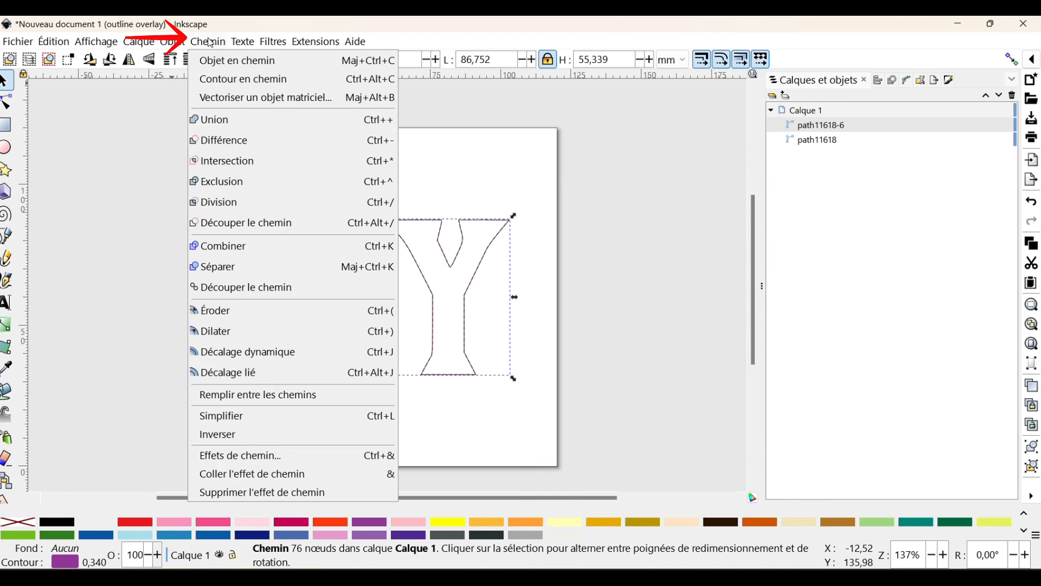
left_click(218, 268)
left_click(410, 149)
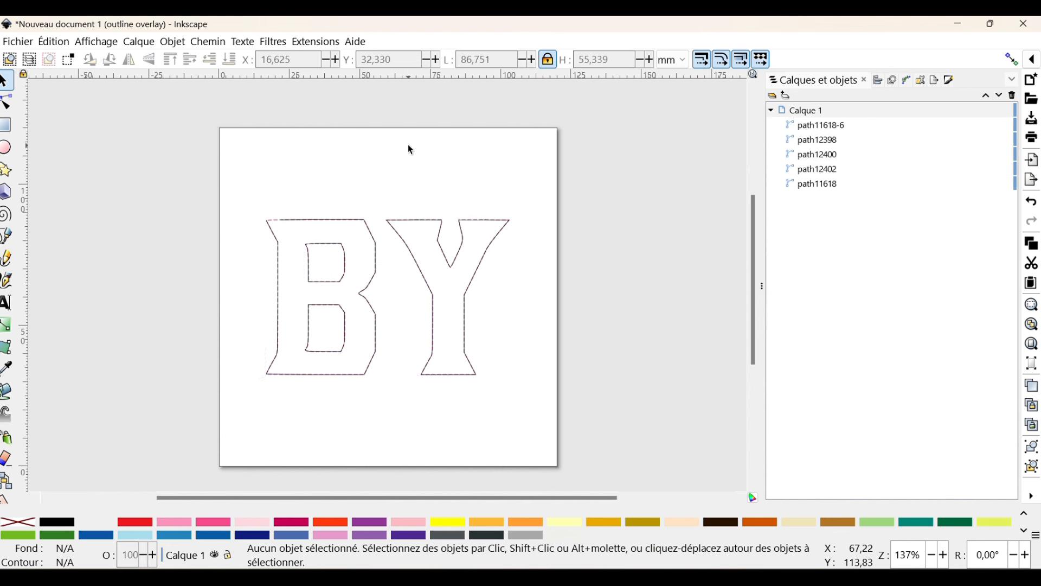
Check which entries in the object list match the separated purple outlines and the red BY path
left_click(422, 222)
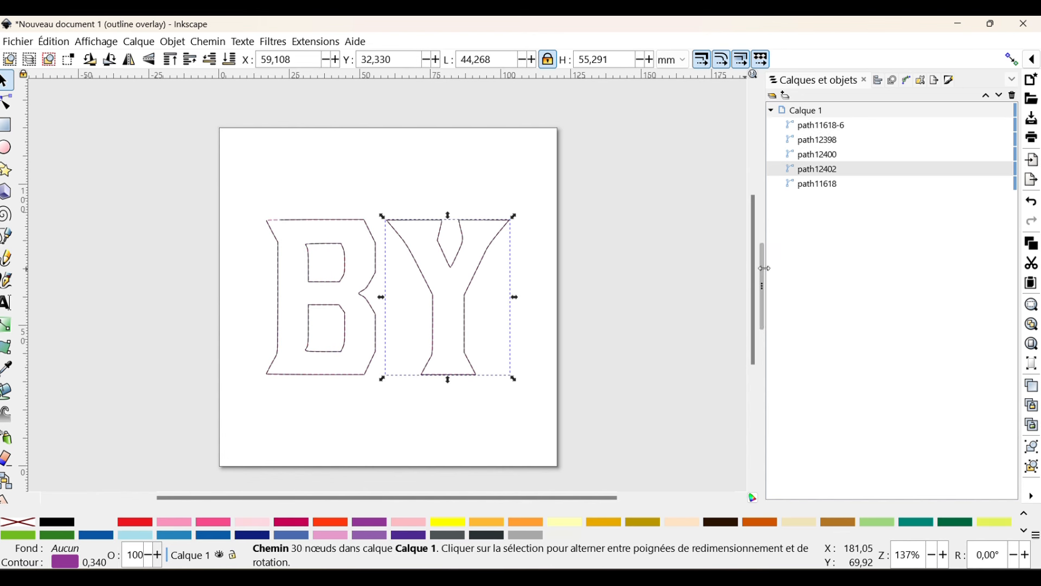
left_click(291, 222)
left_click(330, 245)
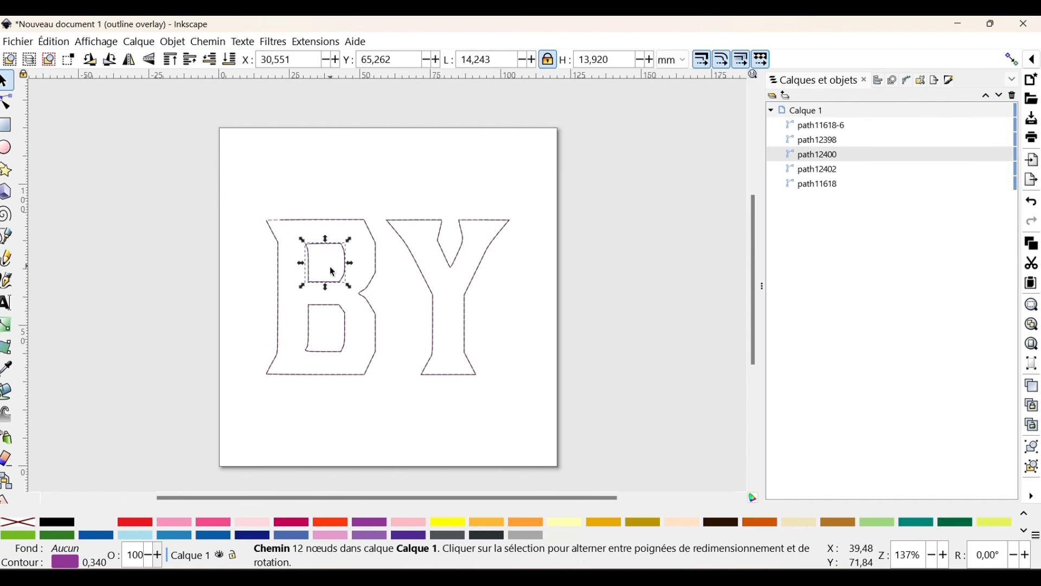
left_click(335, 310)
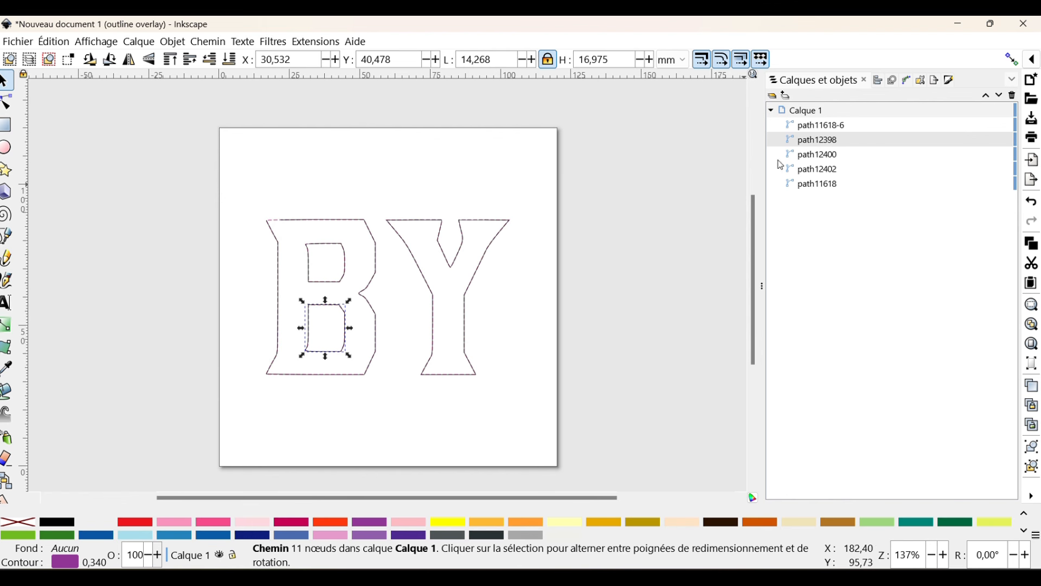
left_click(812, 185)
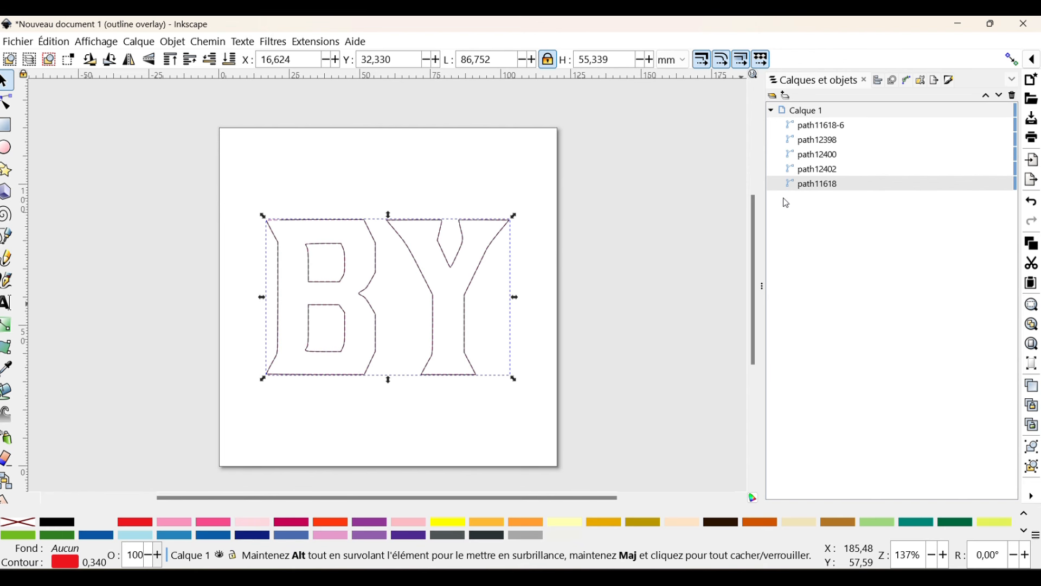
left_click(830, 169)
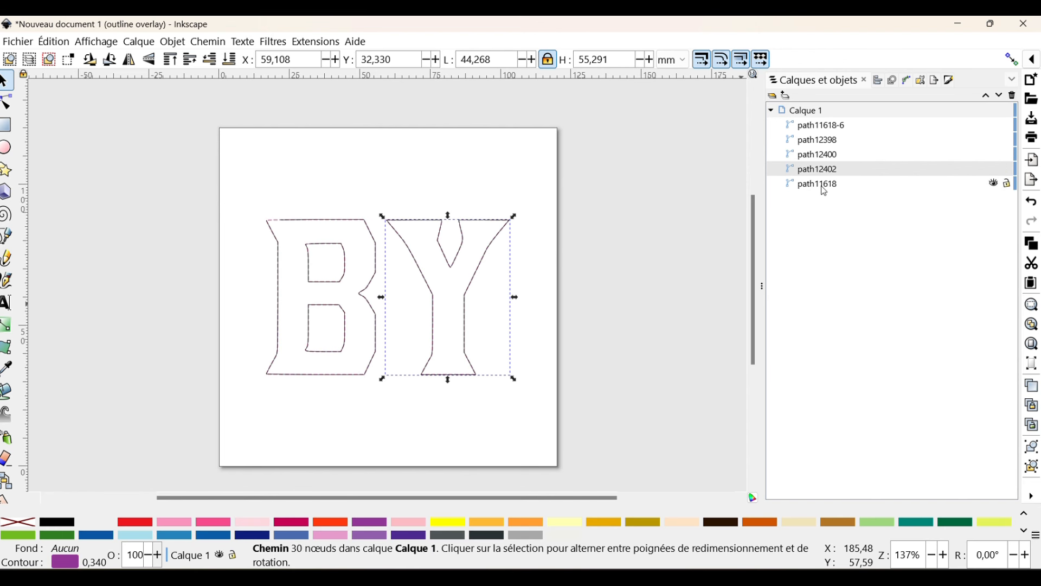
left_click(825, 186)
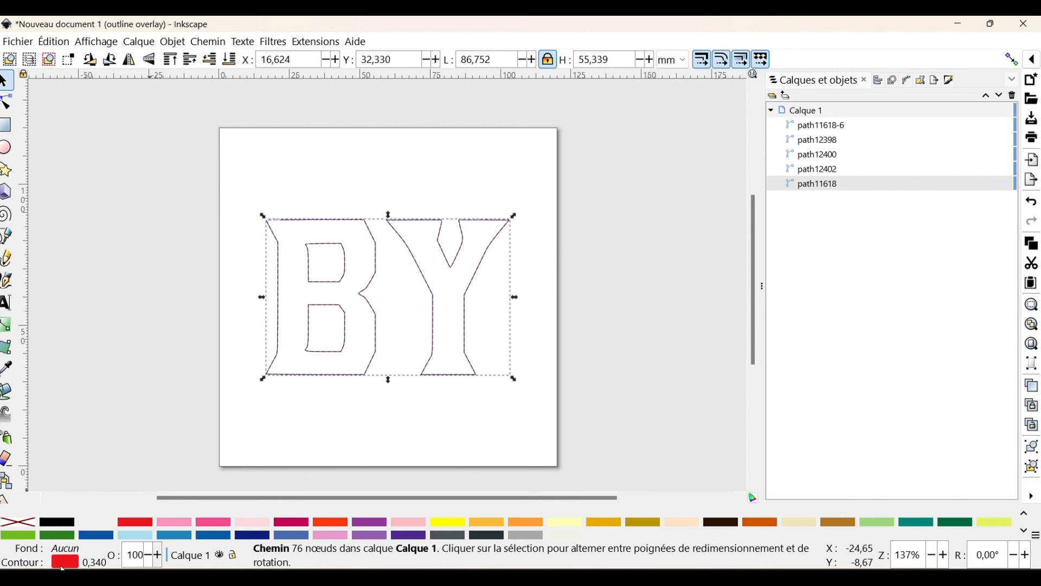
Raise the purple Y outline, path12402, to the first place in Calque 1
left_click(824, 170)
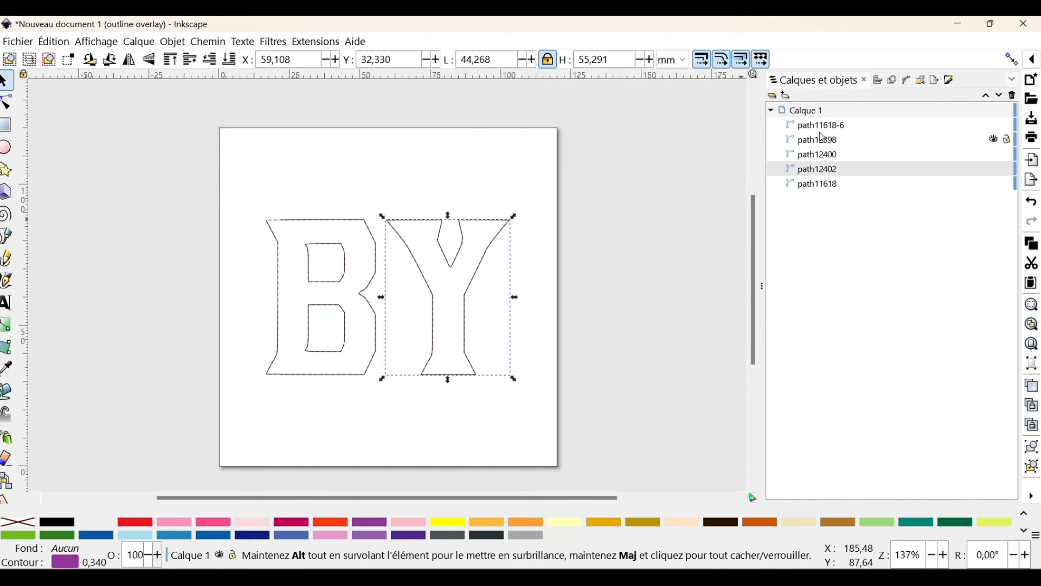
left_click(823, 168)
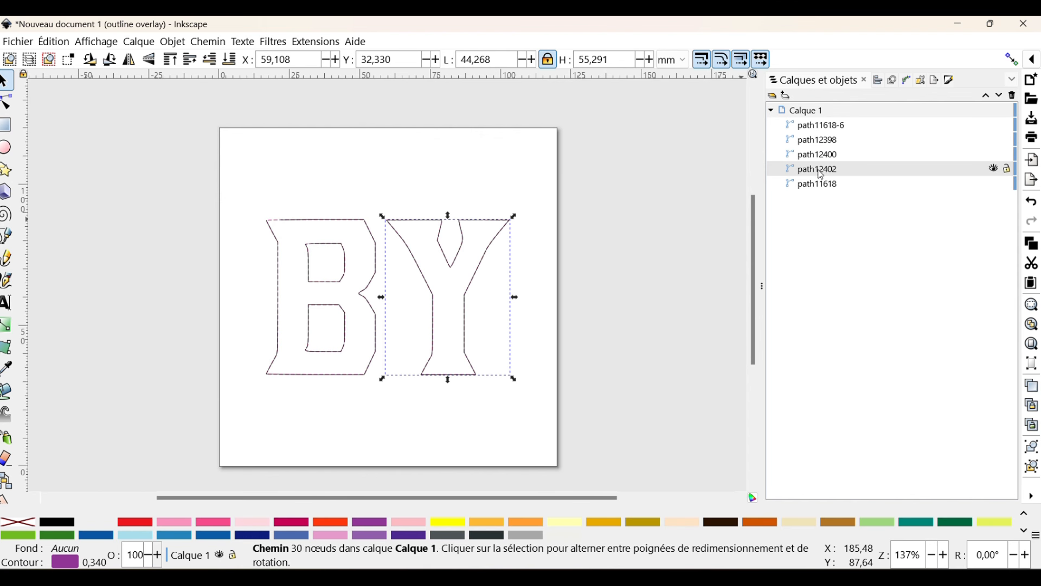
left_click(989, 97)
left_click(988, 97)
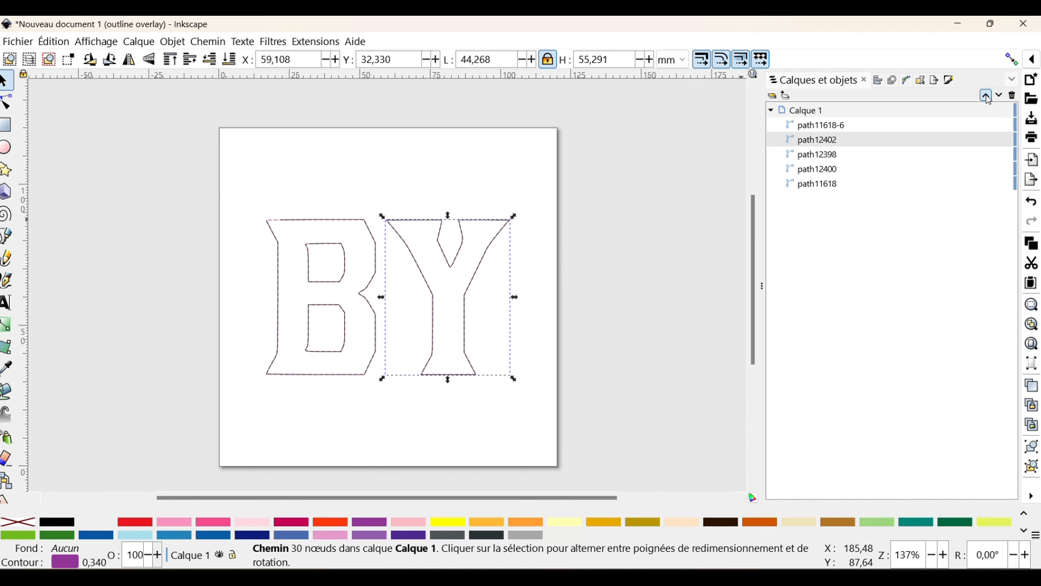
left_click(989, 96)
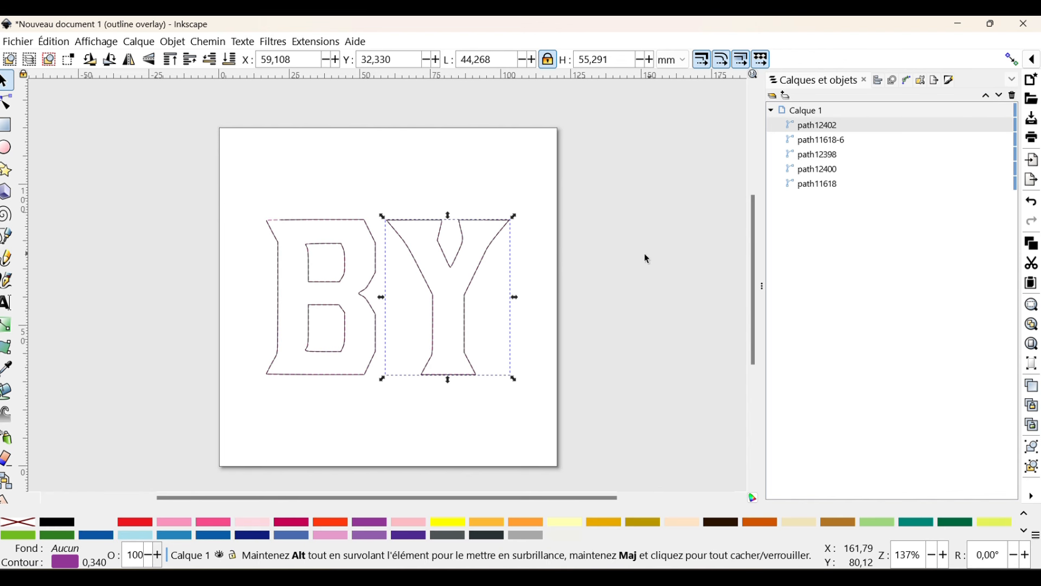
Group the three purple outlines of the letter B: path11618-6, path12398 and path12400
left_click(829, 172)
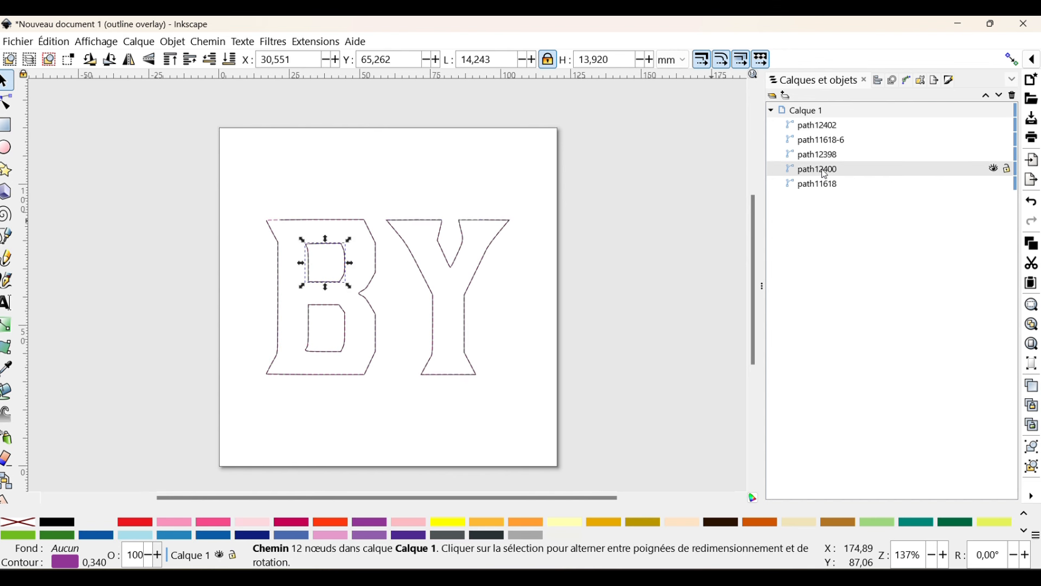
left_click(819, 157)
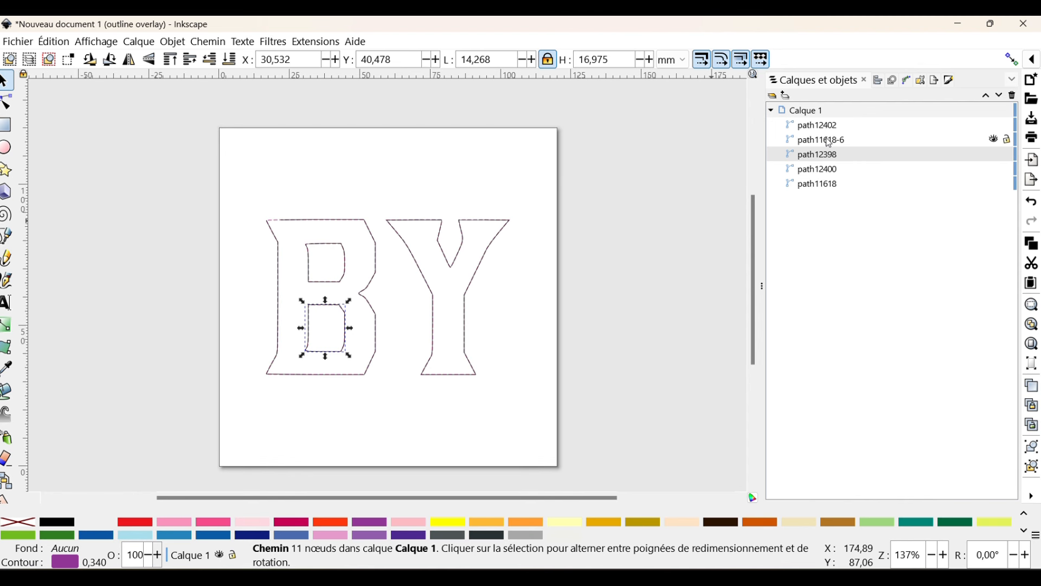
left_click(830, 141)
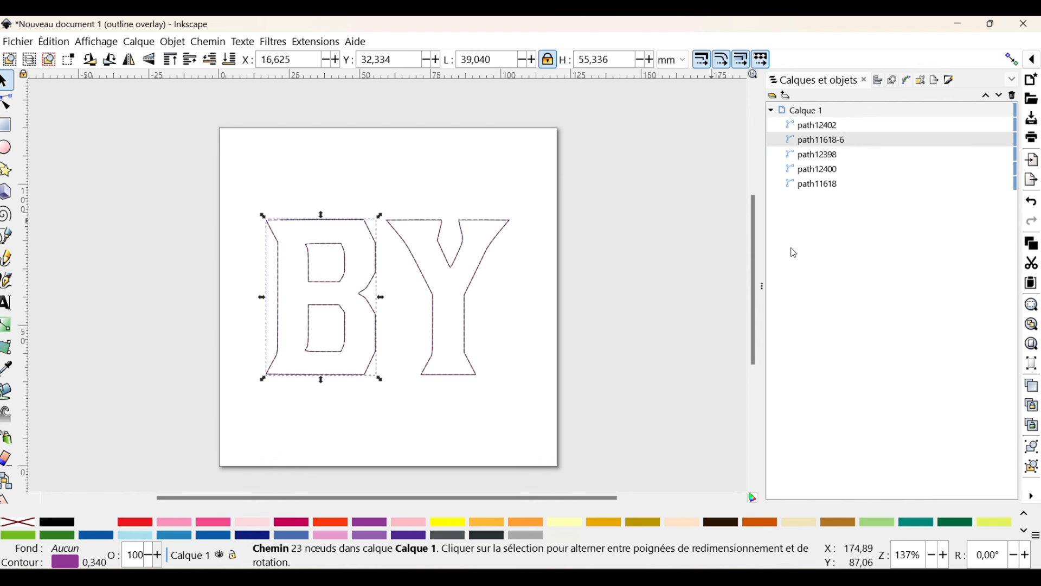
left_click(828, 157, "shift")
left_click(826, 170, "shift")
right_click(827, 170)
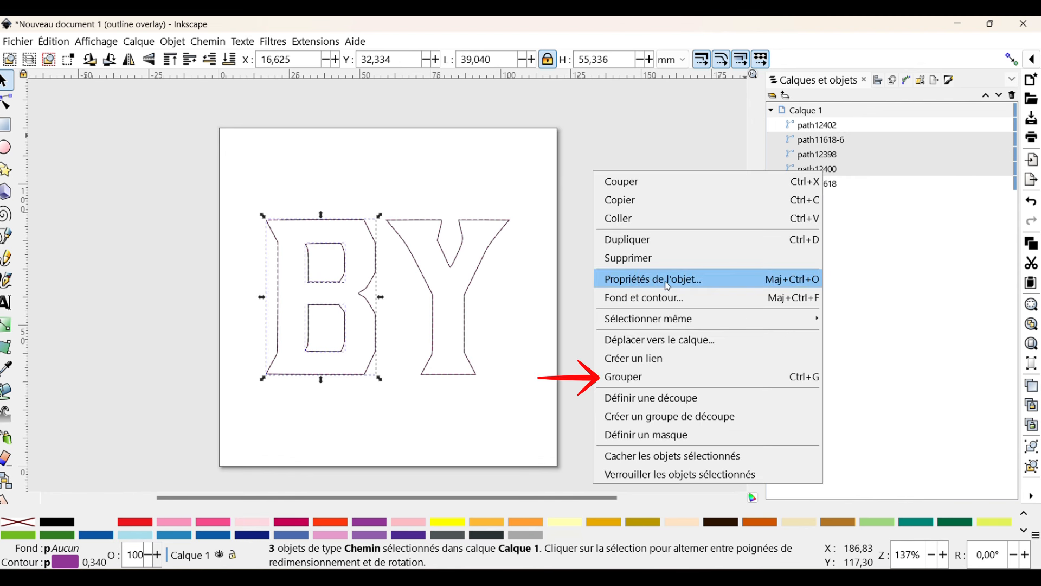
left_click(618, 377)
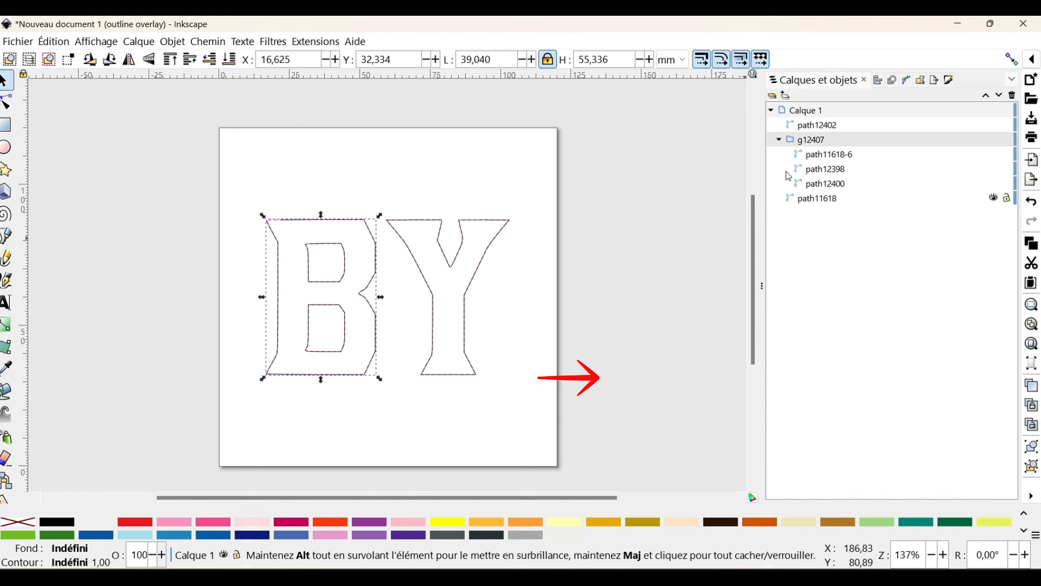
Rename the new group of B outlines as B
double_click(818, 142)
type("B")
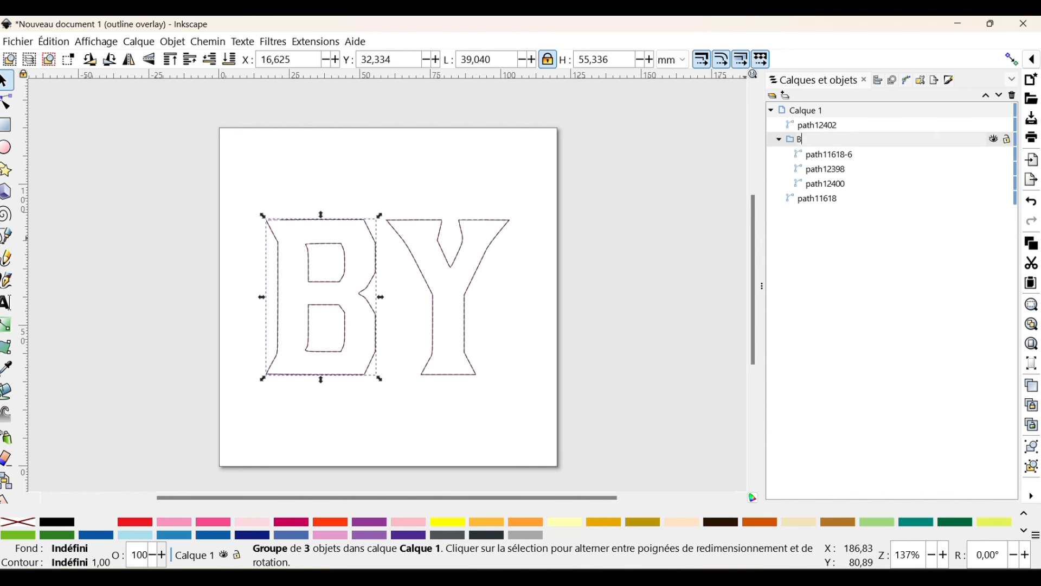
key("Return")
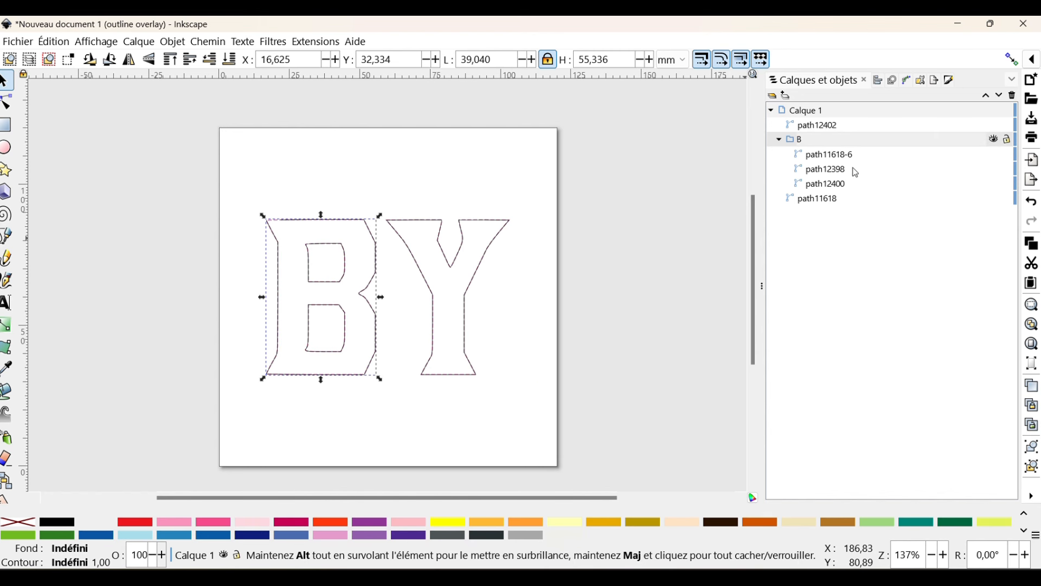
left_click(902, 205)
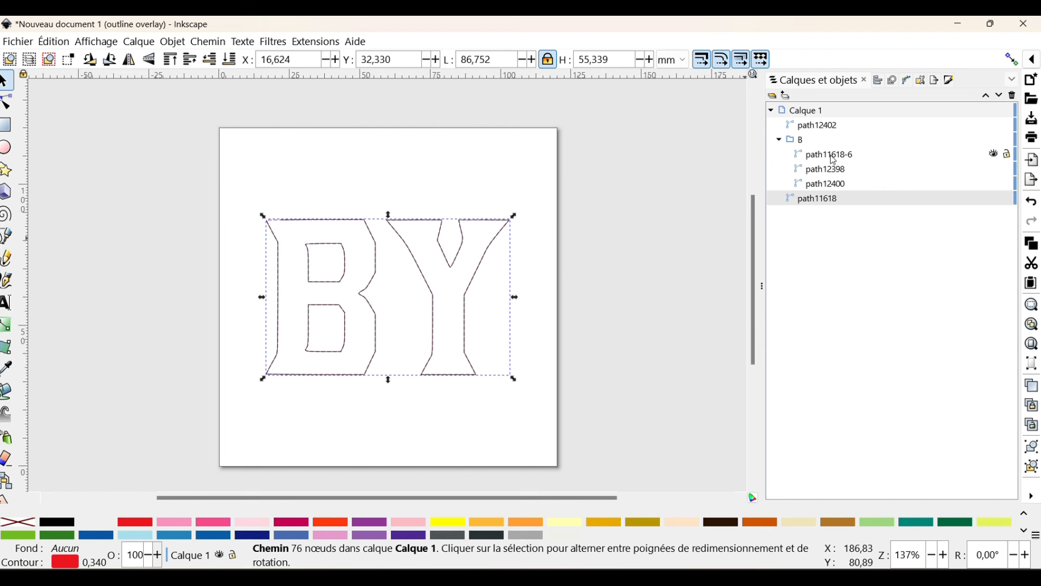
left_click(835, 156)
left_click(838, 169)
left_click(838, 188, "shift")
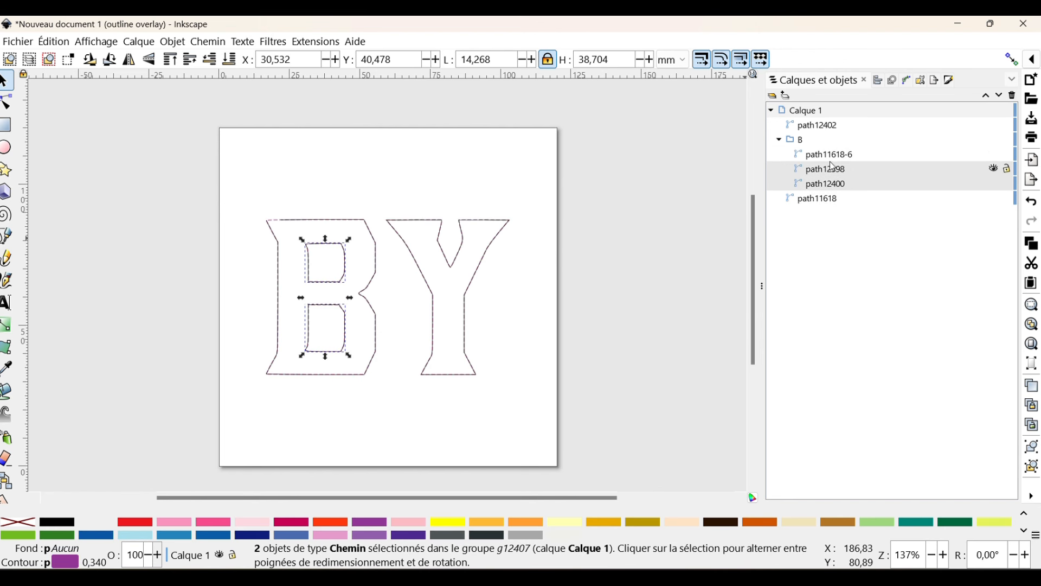
left_click(835, 161, "shift")
right_click(836, 164)
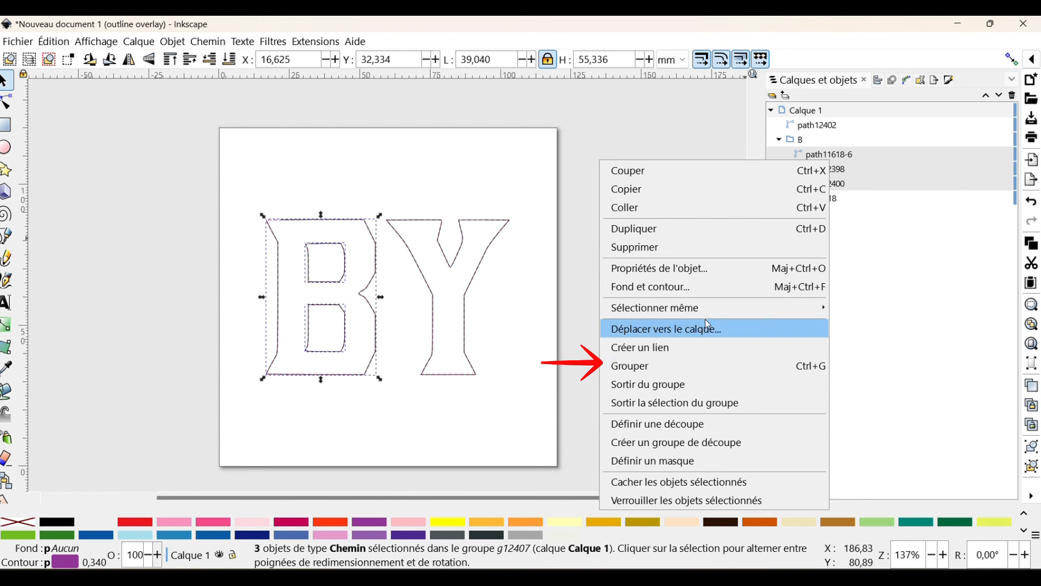
left_click(807, 148)
Rename the group holding the three B outlines as LETTRE B
left_click(800, 139)
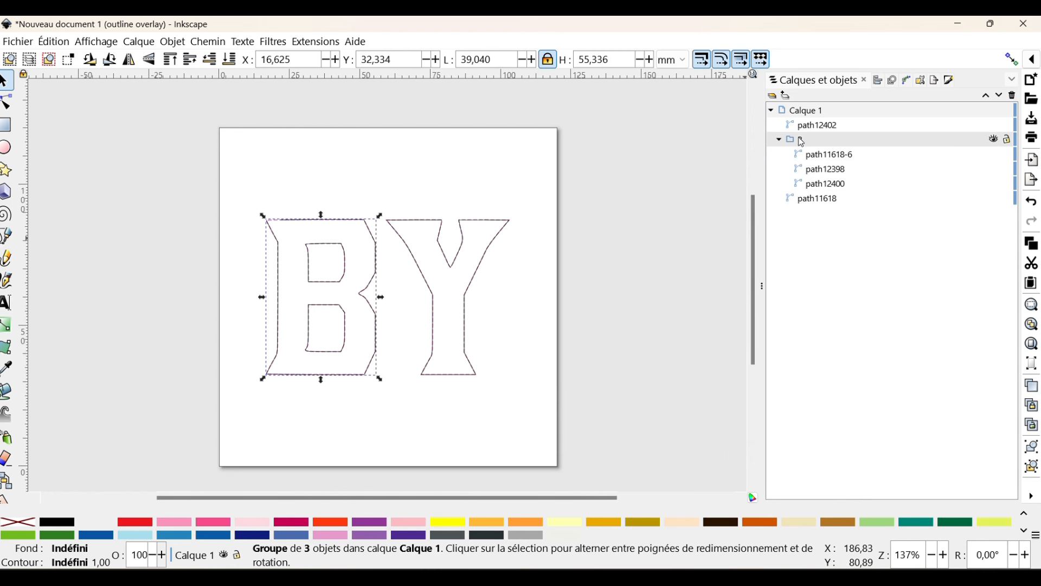
double_click(806, 146)
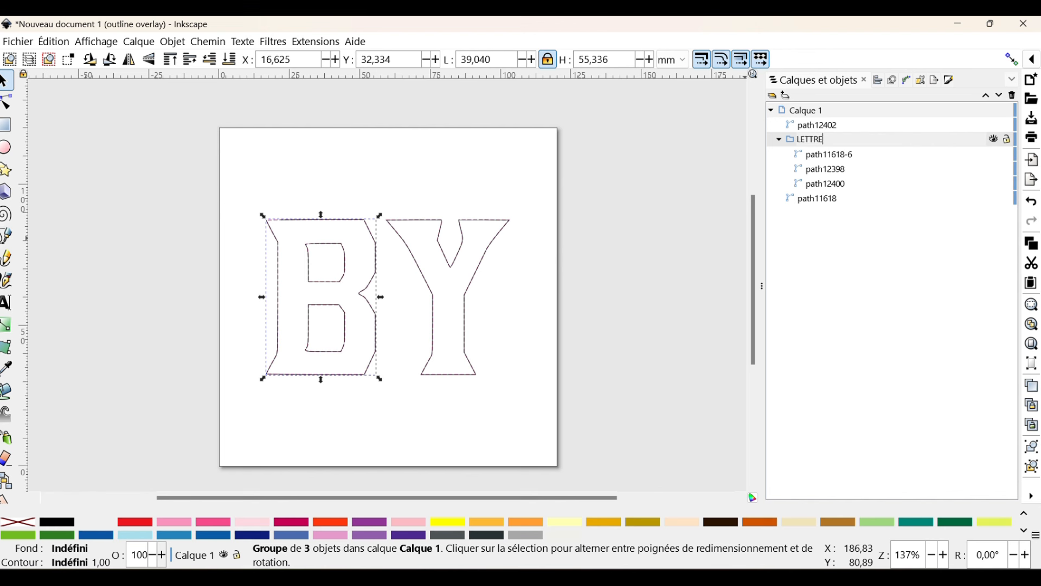
key("Return")
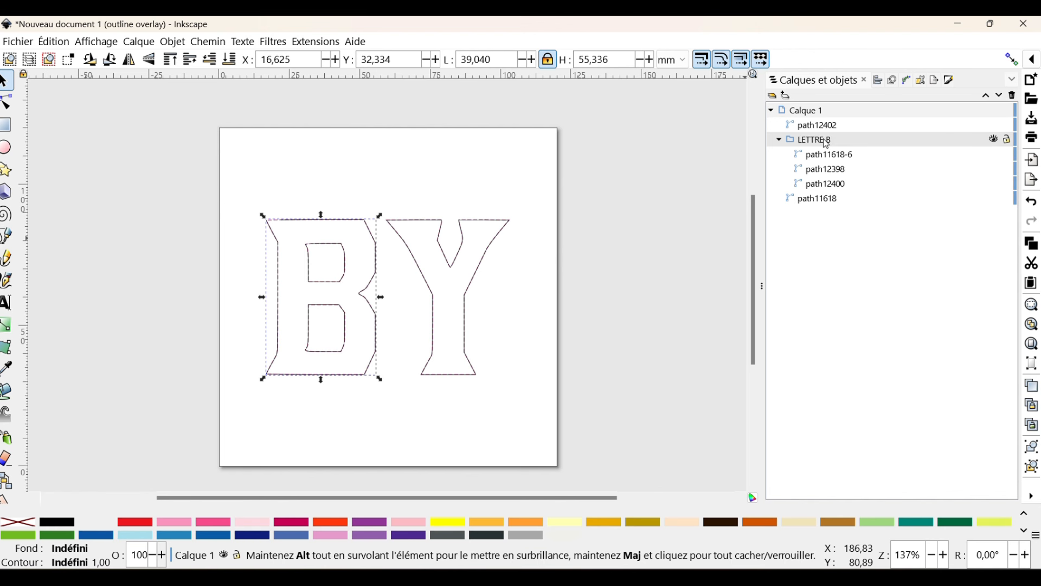
Rename the purple Y outline, path12402, as LETTRE Y
left_click(827, 130)
double_click(828, 128)
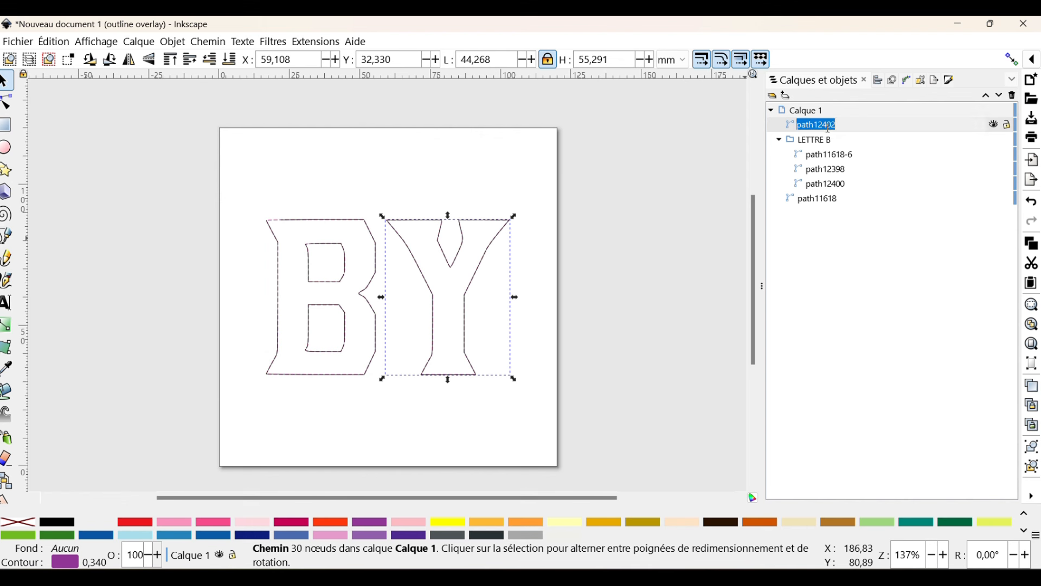
type("LETTRE Y")
key("Return")
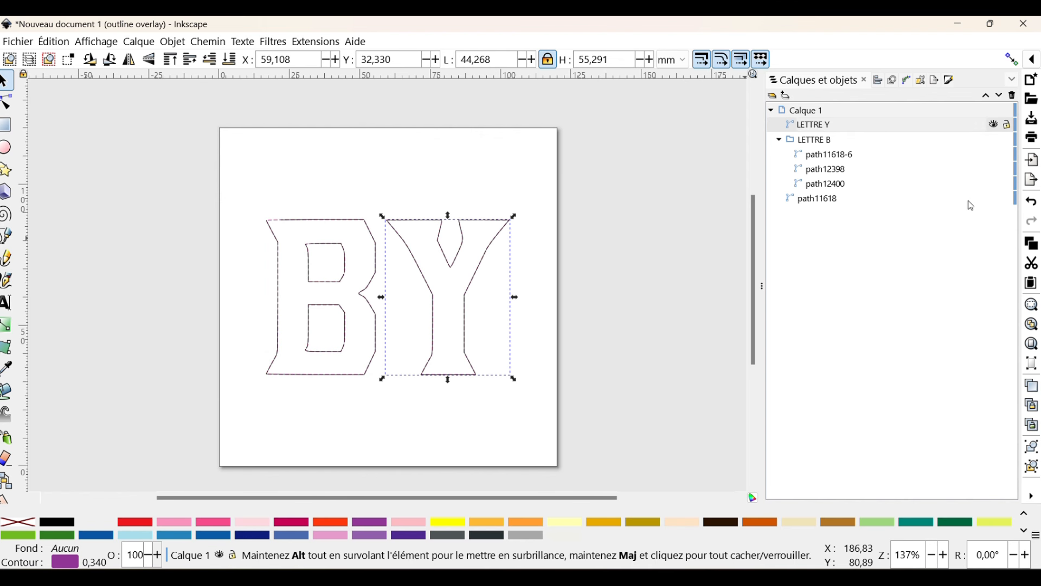
Rename the red BY path, path11618, as 1ER CALQUE and clear the selection
left_click(827, 200)
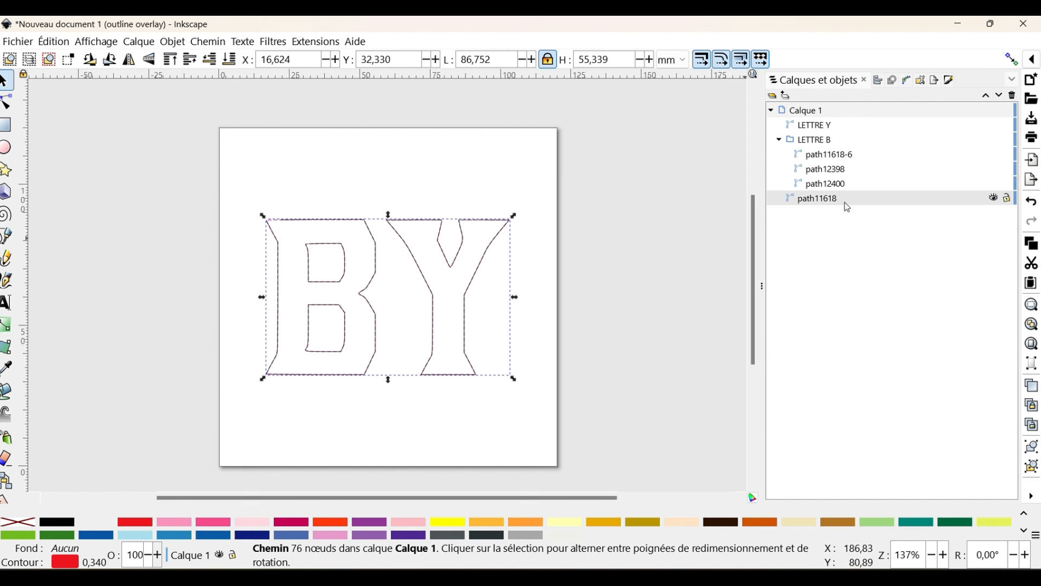
double_click(847, 205)
type("1ER CALQUE")
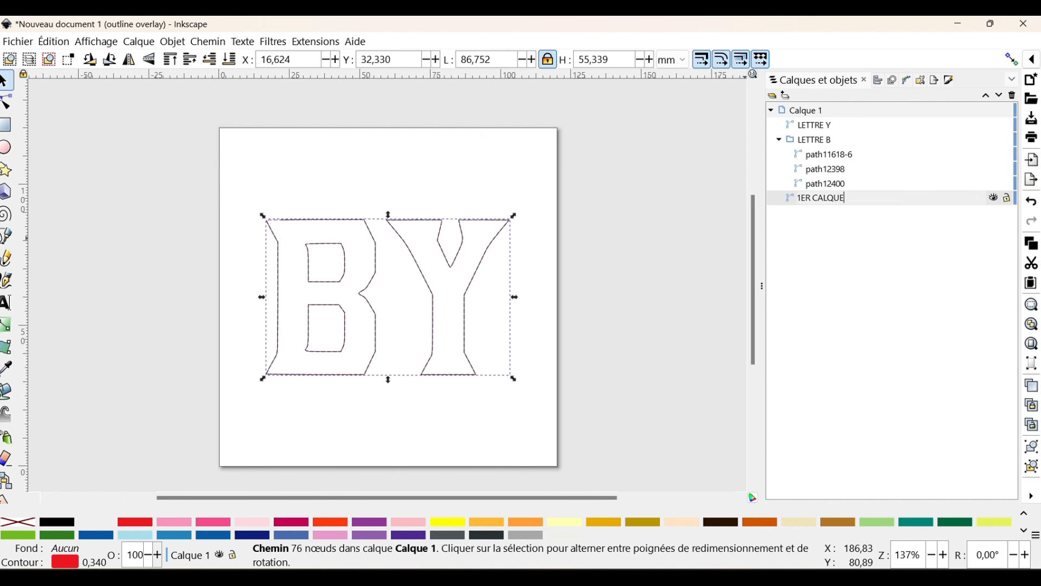
key("Return")
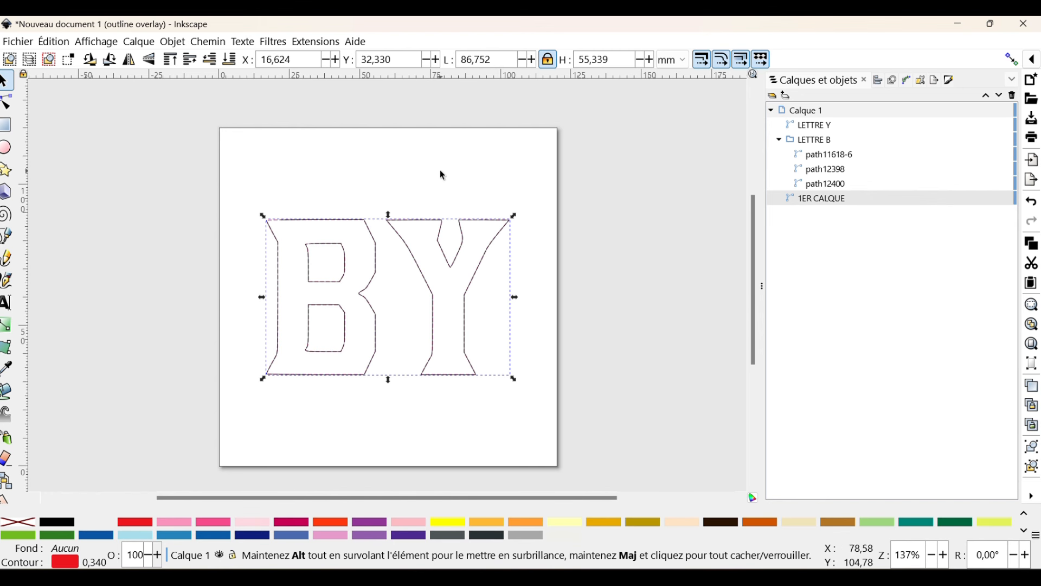
left_click(428, 196)
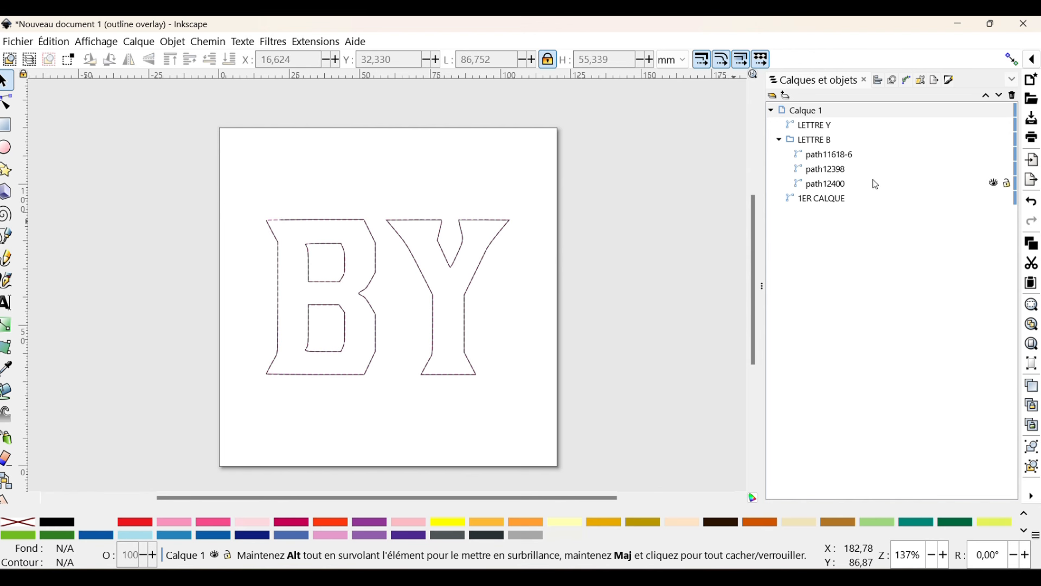
Open the Ink/Stitch embroidery parameters for the two inner B outlines, path12398 and path12400, and enable Couper après
left_click(821, 184)
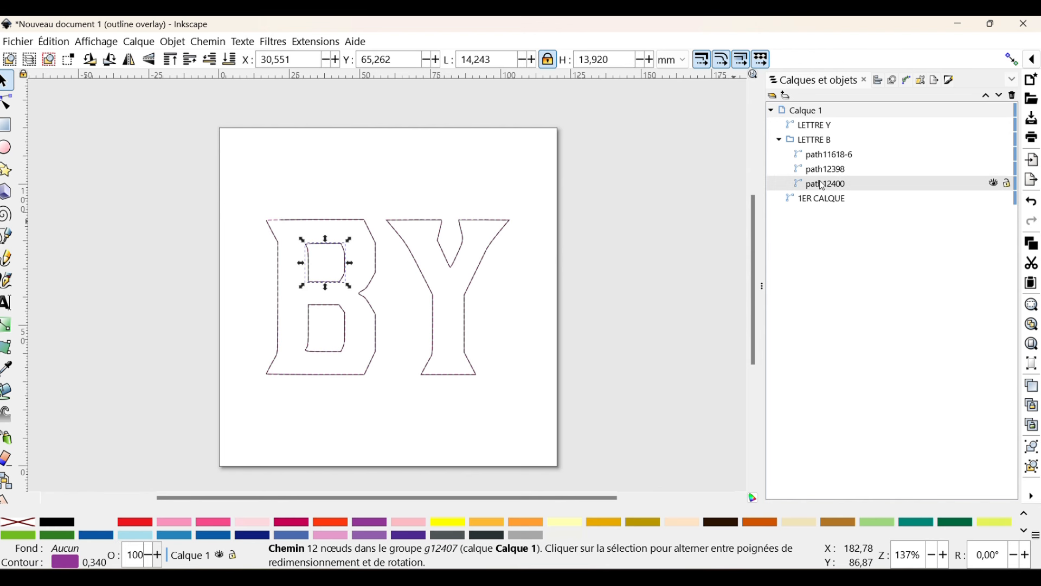
left_click(823, 171, "shift")
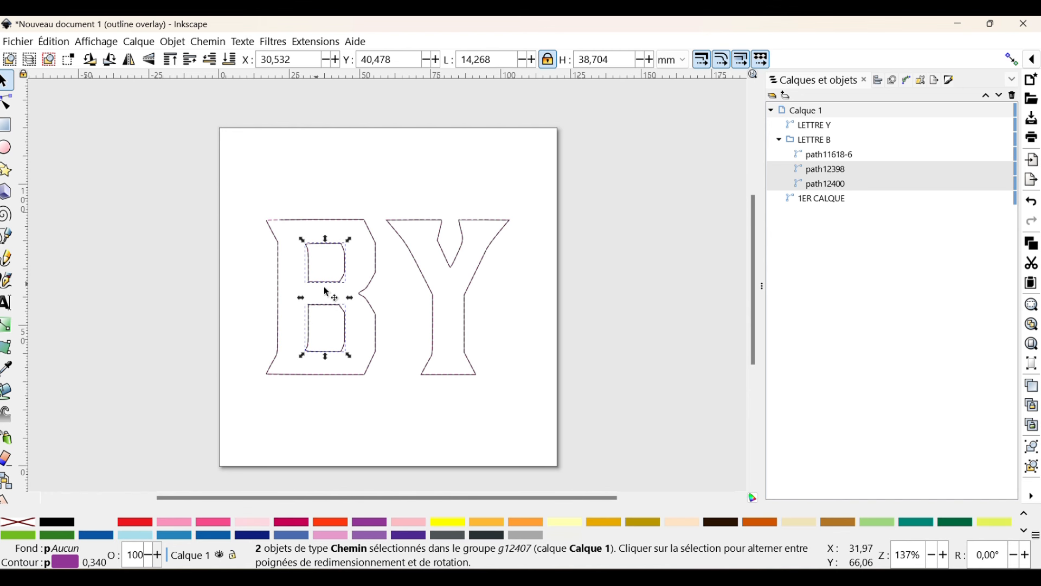
left_click(317, 42)
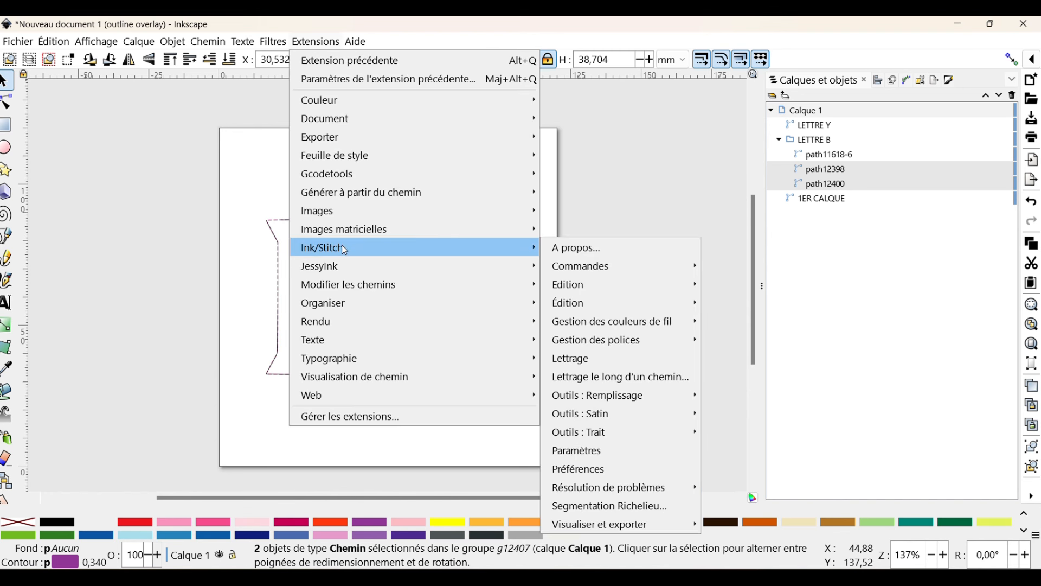
mouse_move(329, 251)
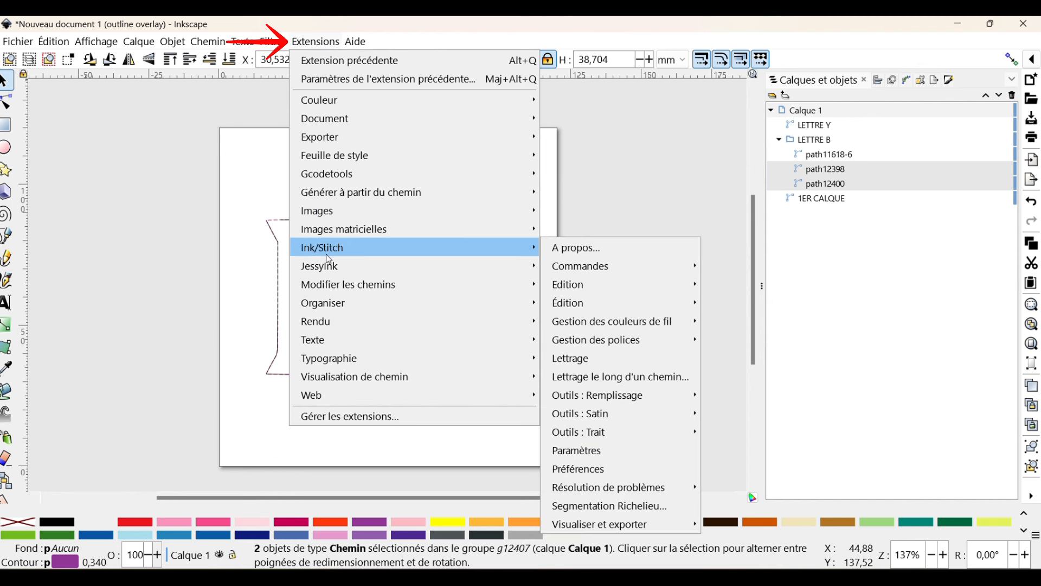
left_click(615, 453)
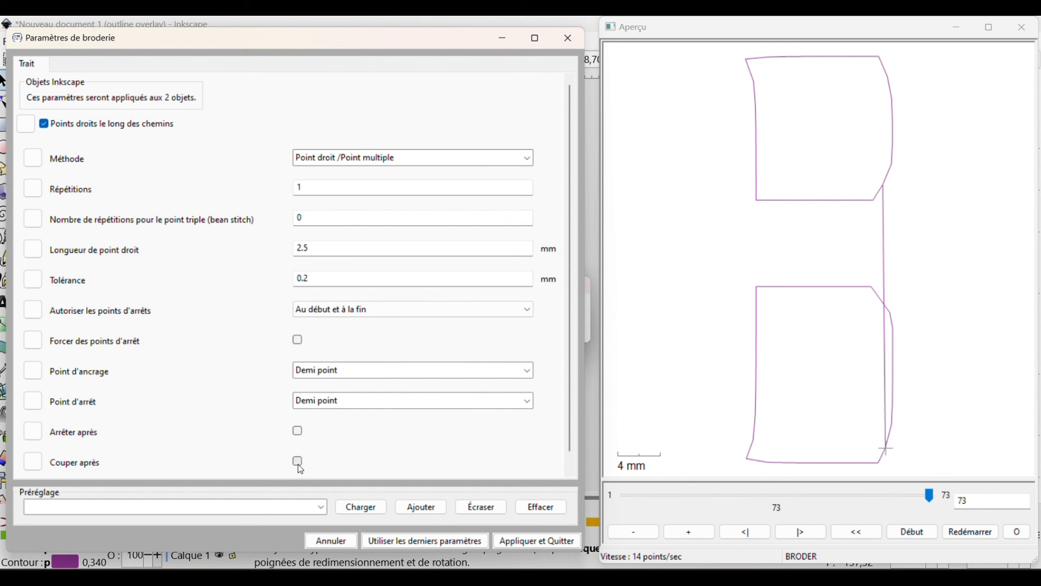
left_click(298, 462)
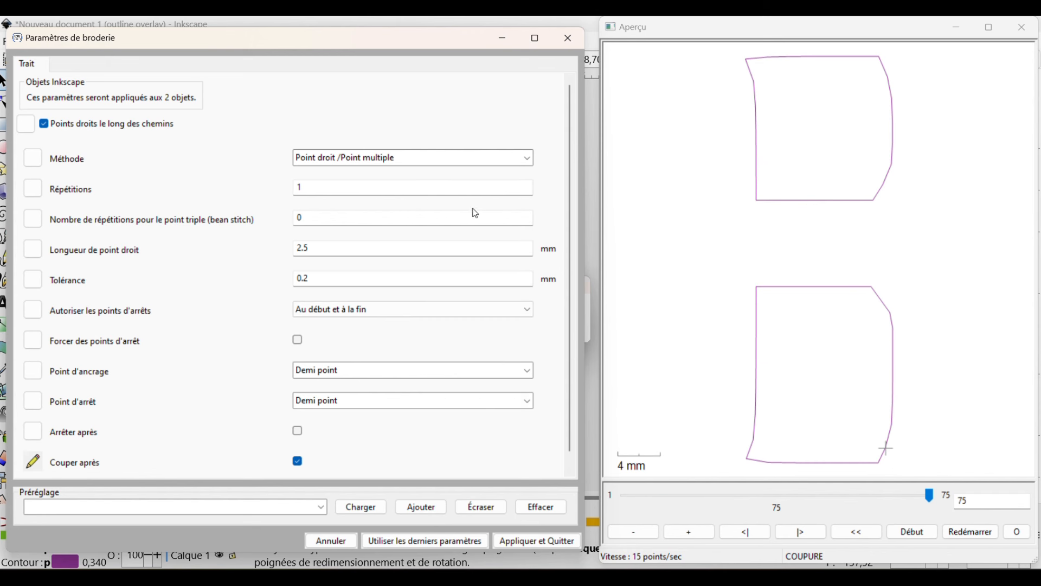
Set the inner B outlines' stitch method to Point zigzag with a zigzag spacing of 0.8 mm
left_click(429, 162)
left_click(323, 189)
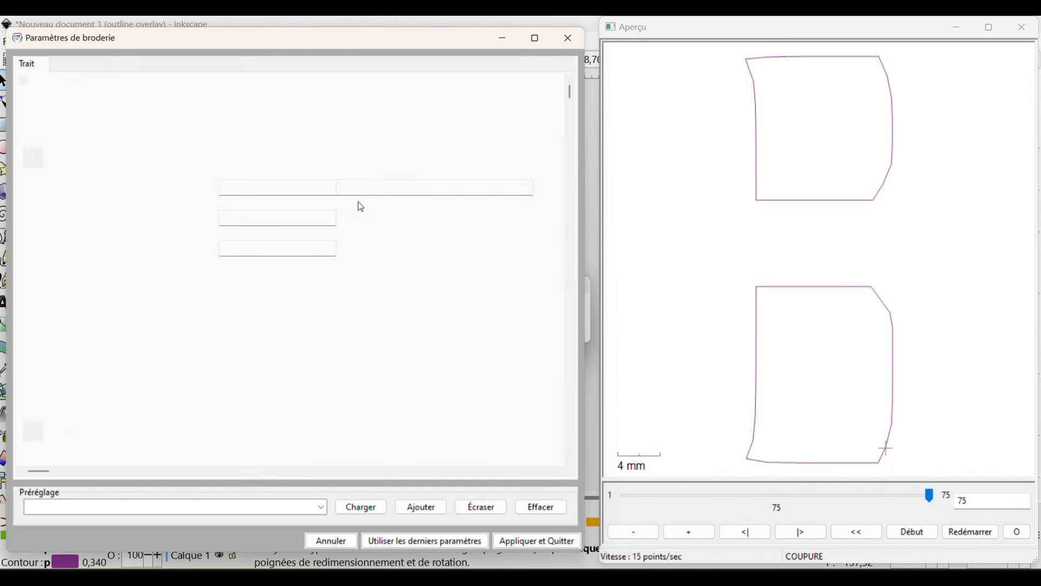
left_click(246, 247)
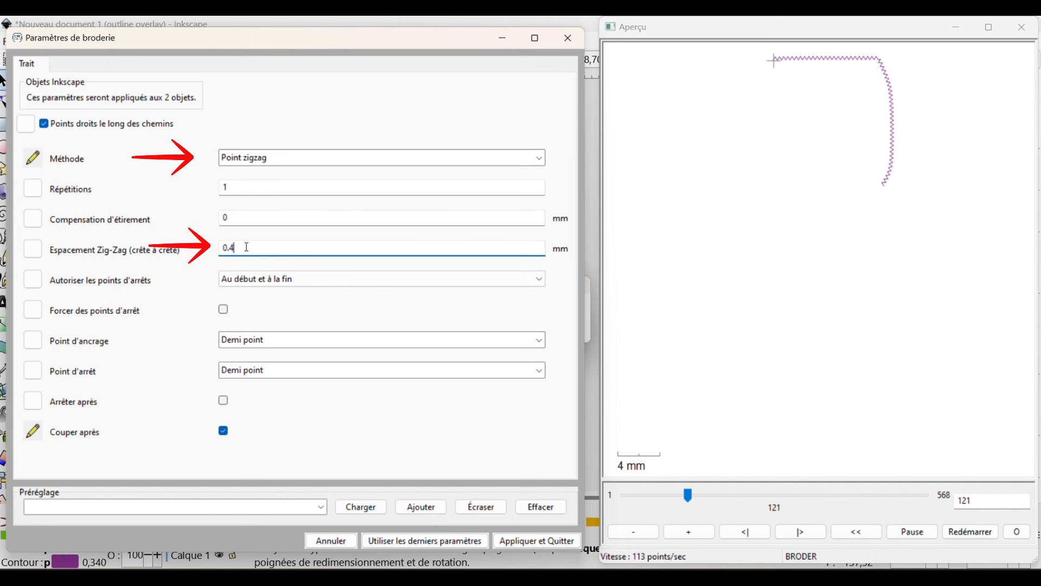
key("BackSpace")
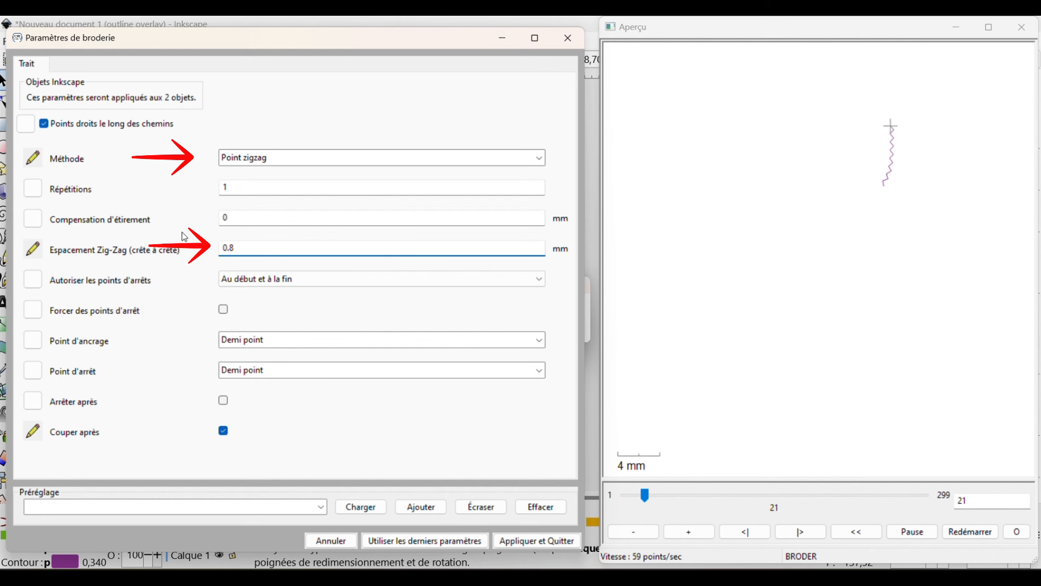
Allow lock stitches only at the end (A la fin) for the inner B outlines and apply the embroidery parameters
left_click(272, 284)
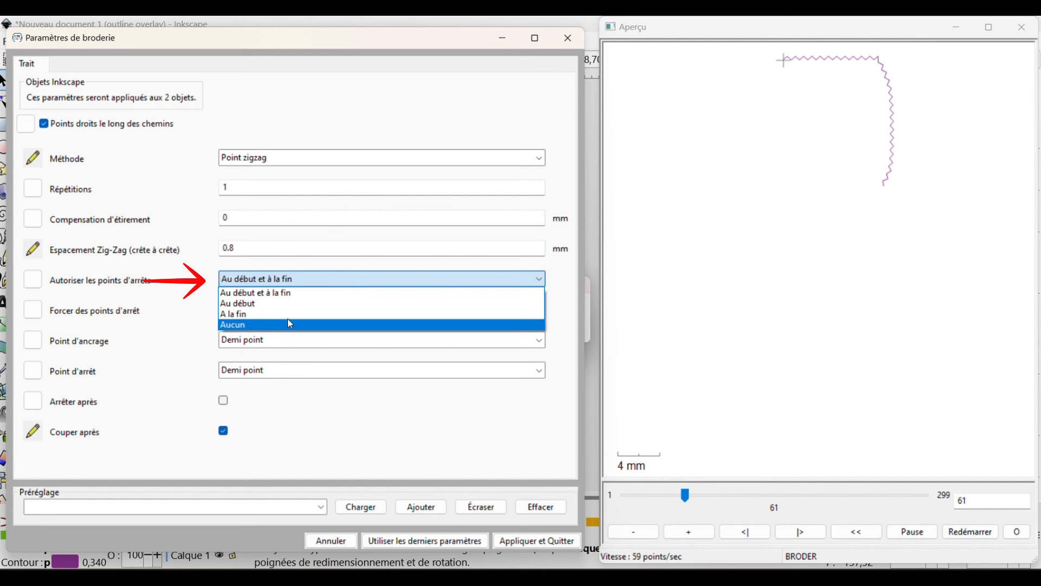
left_click(238, 314)
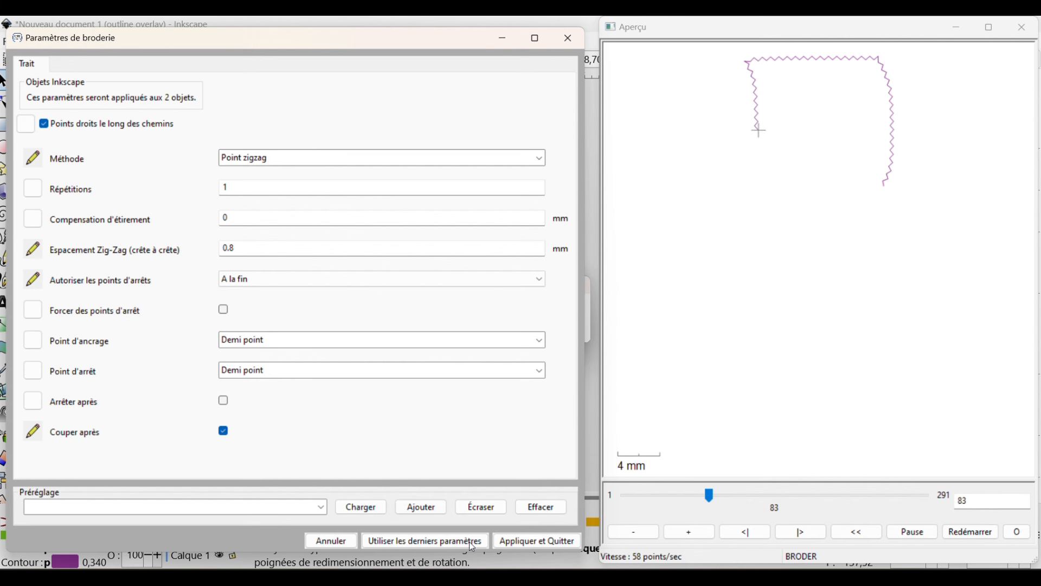
left_click(532, 543)
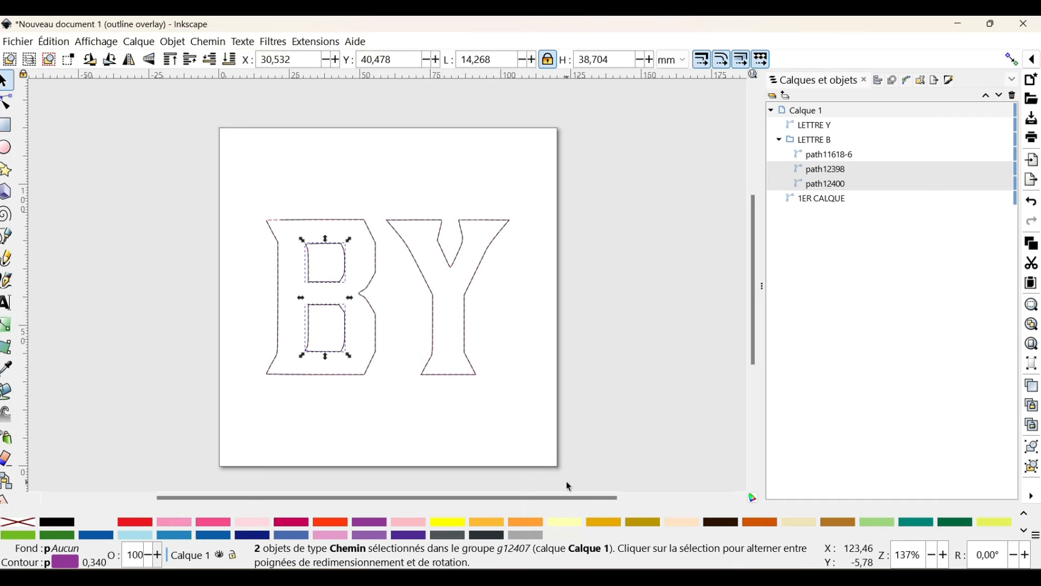
In the Ink/Stitch parameters for the outer B outline, path11618-6, set the stitch method to Point zigzag with a zigzag spacing of 0.8 mm
left_click(824, 156)
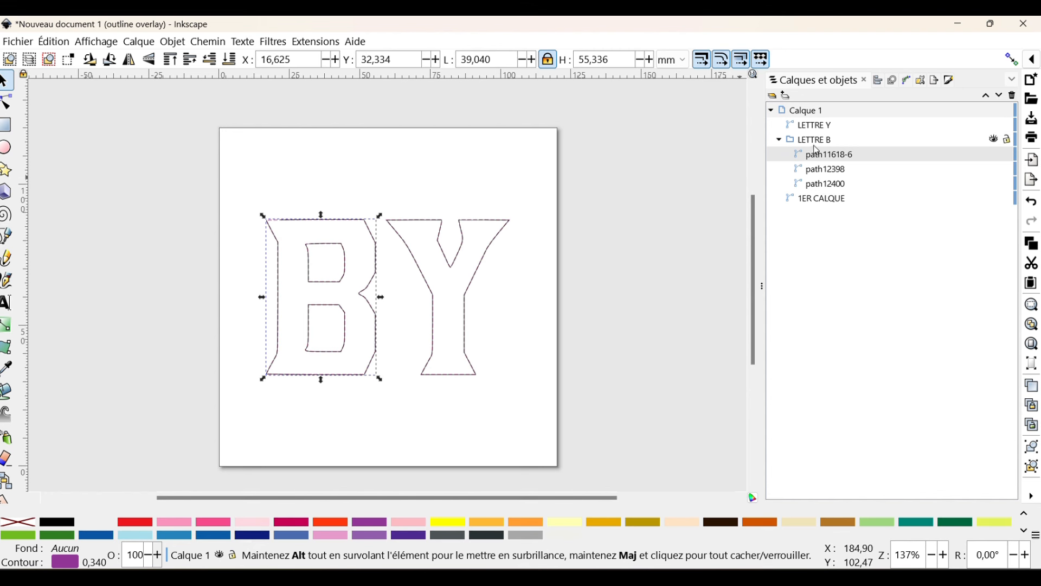
left_click(314, 42)
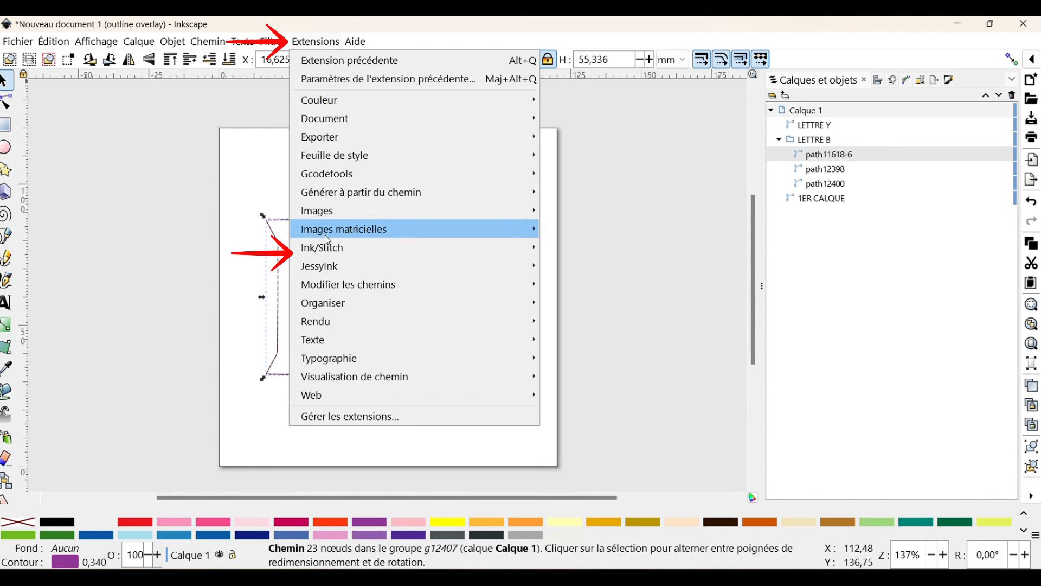
mouse_move(325, 248)
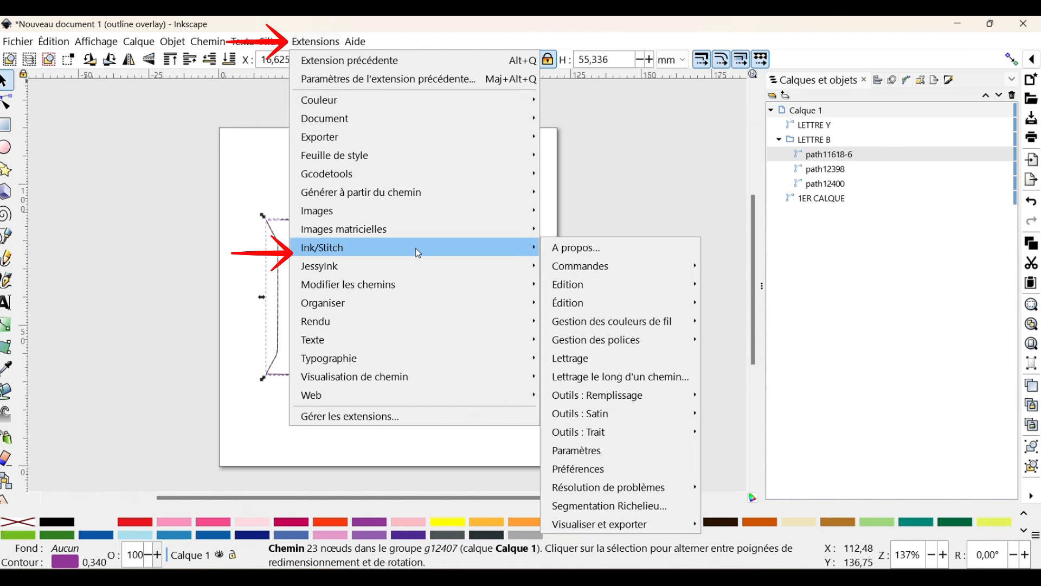
left_click(579, 456)
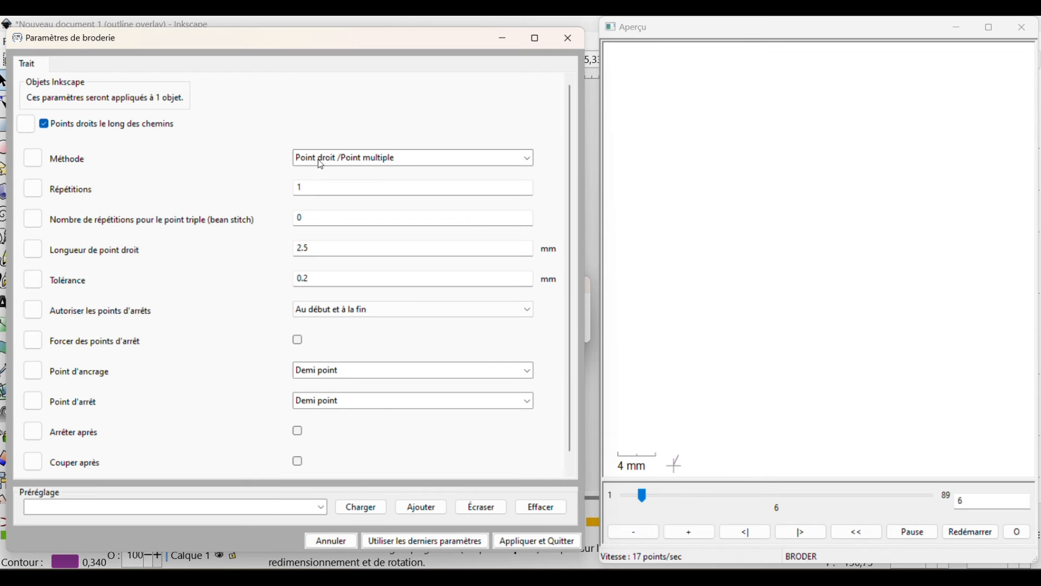
left_click(328, 158)
left_click(317, 189)
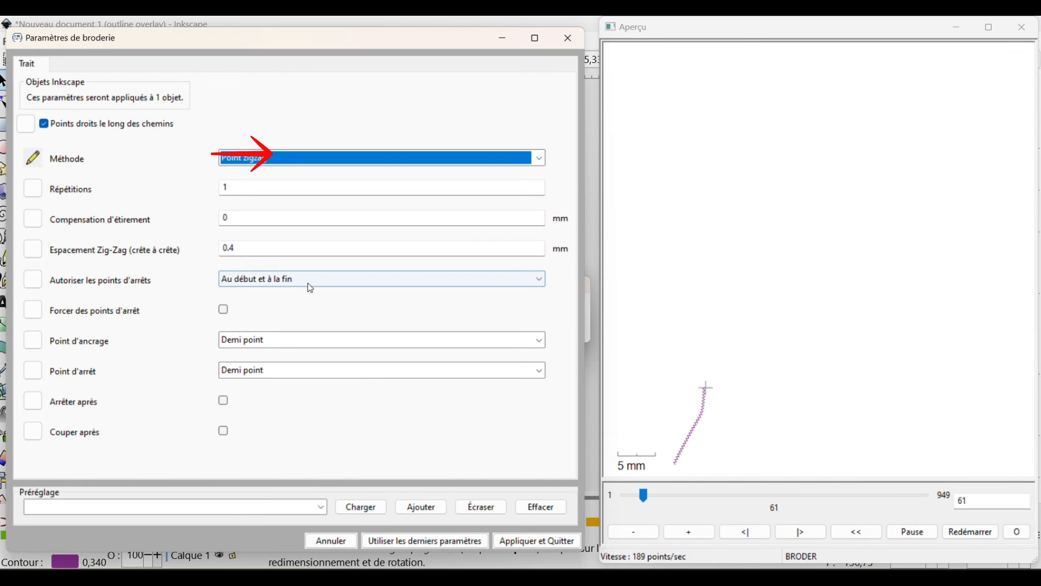
left_click(250, 247)
key("BackSpace")
type("8")
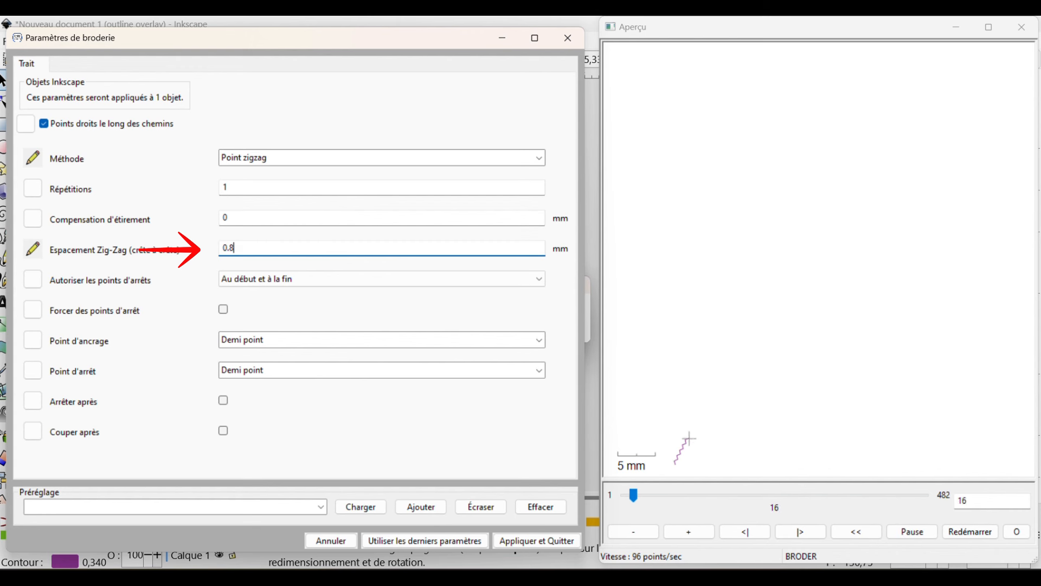
Allow lock stitches only at the end (A la fin) for the outer B outline, enable Couper après and apply the parameters
left_click(320, 279)
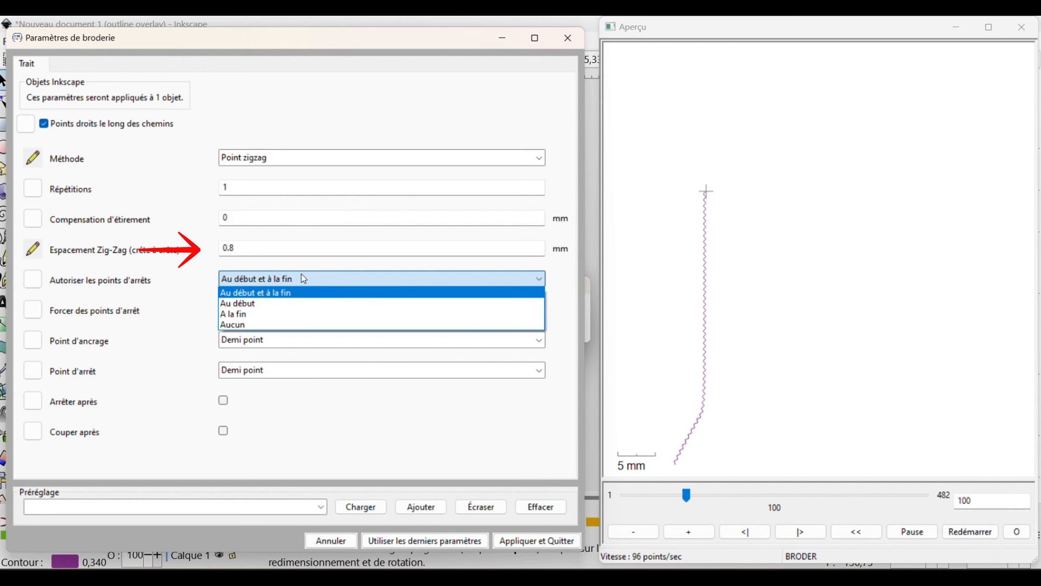
left_click(238, 314)
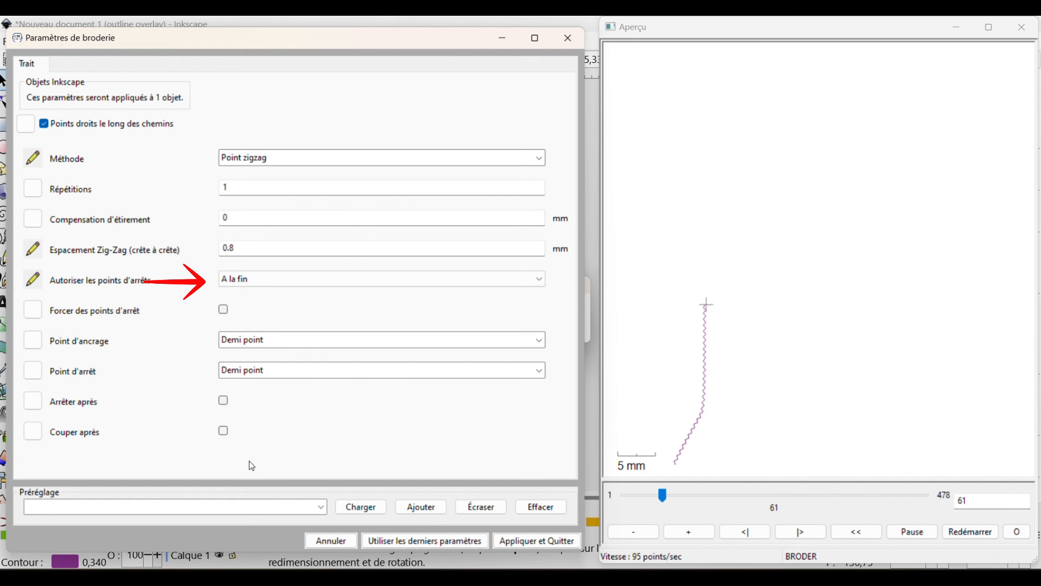
left_click(225, 431)
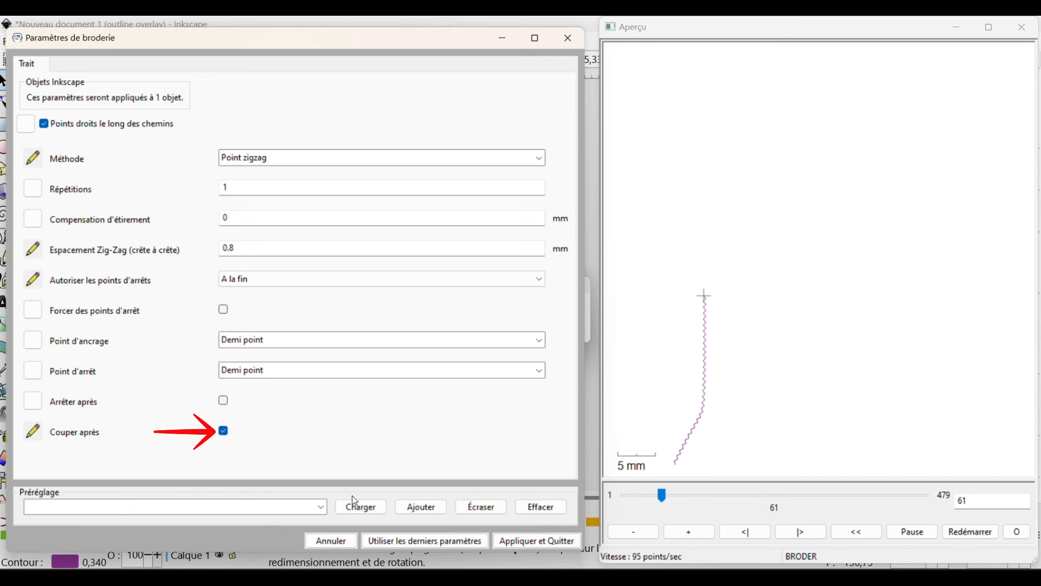
left_click(548, 542)
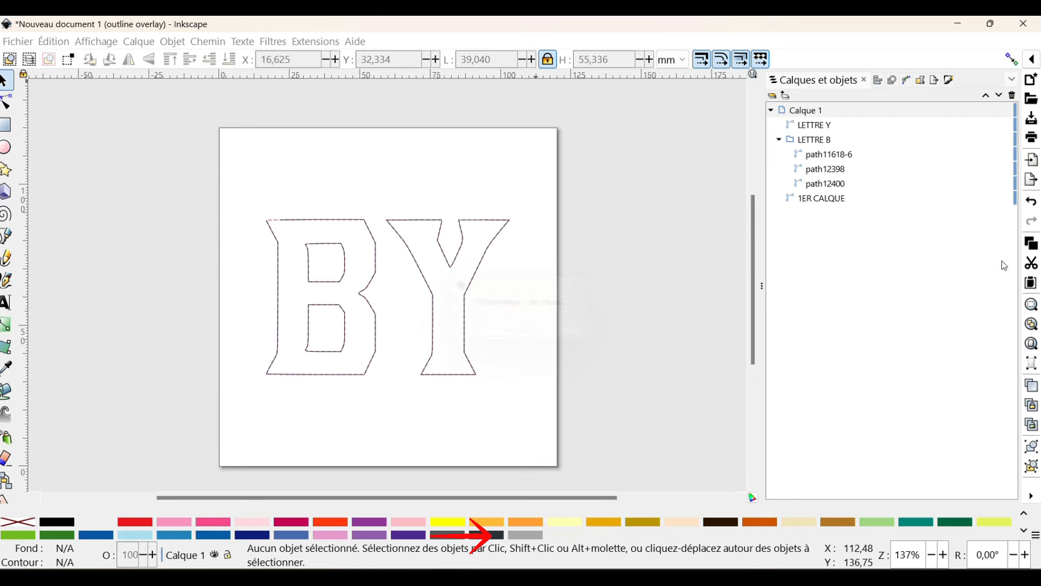
Check the stitch preview and shared embroidery parameters of the whole LETTRE B group in Ink/Stitch, then apply and quit
left_click(836, 142)
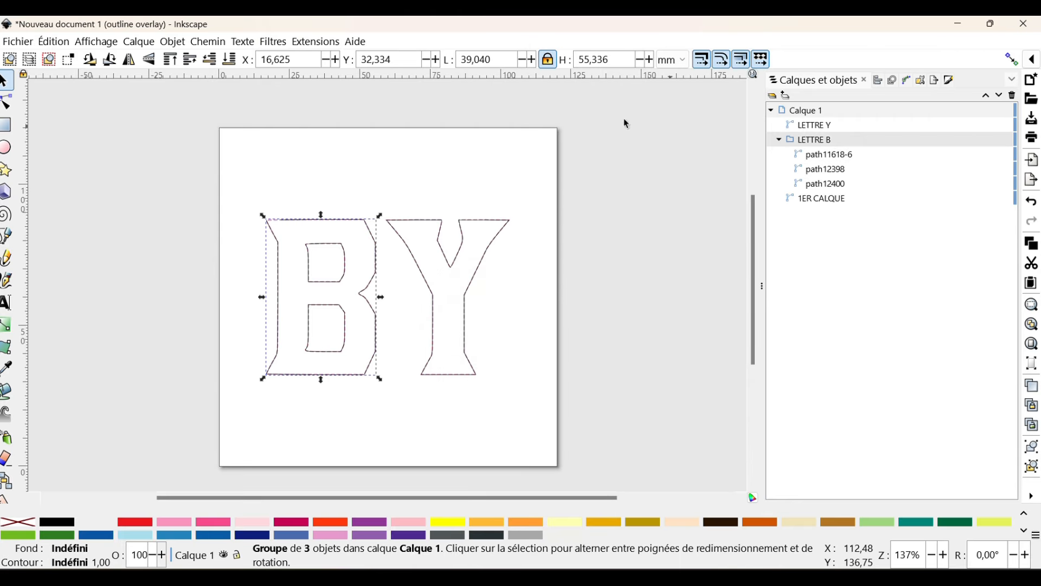
left_click(326, 44)
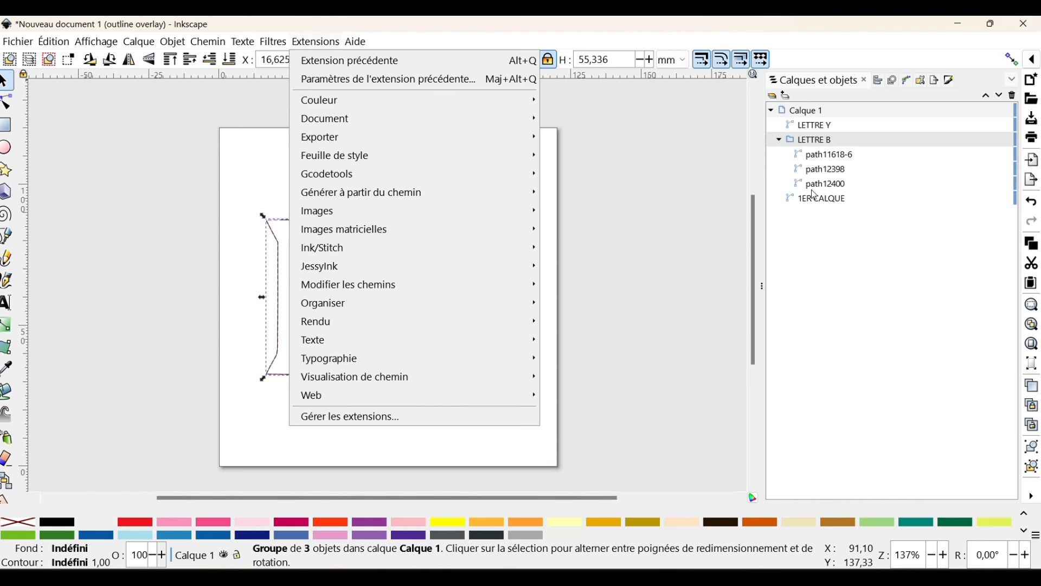
left_click(833, 136)
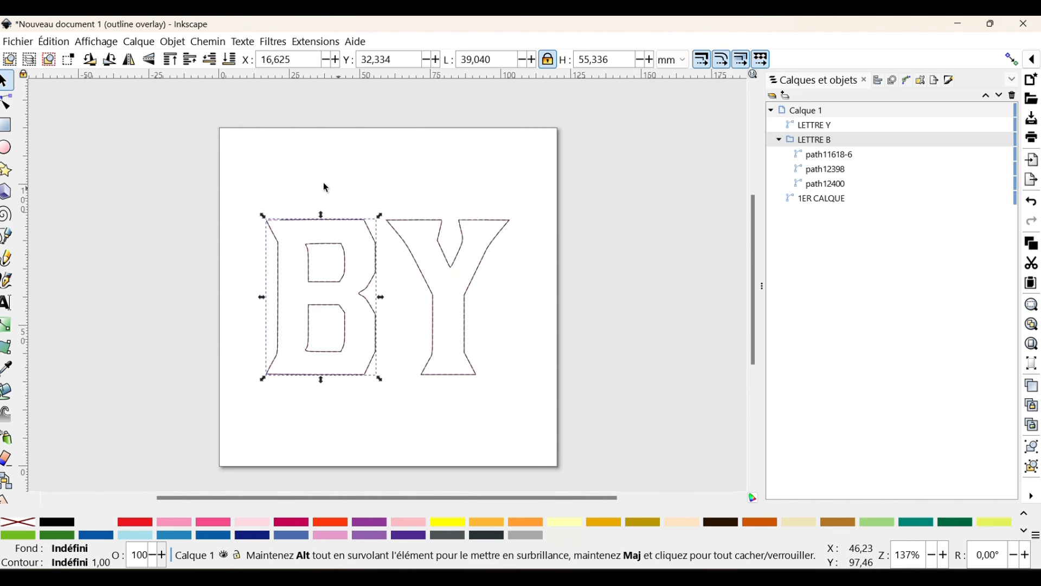
left_click(312, 42)
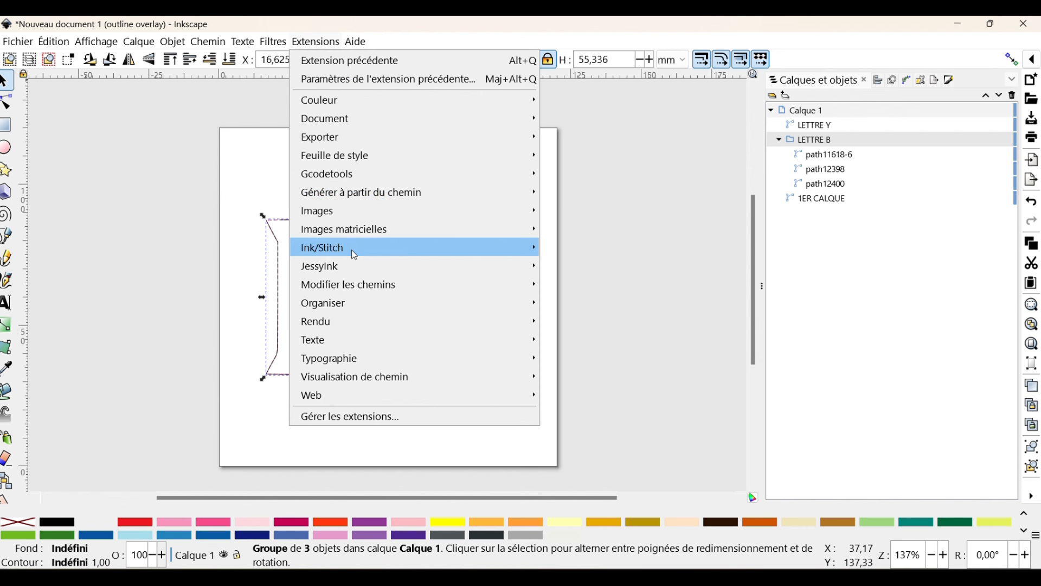
mouse_move(355, 254)
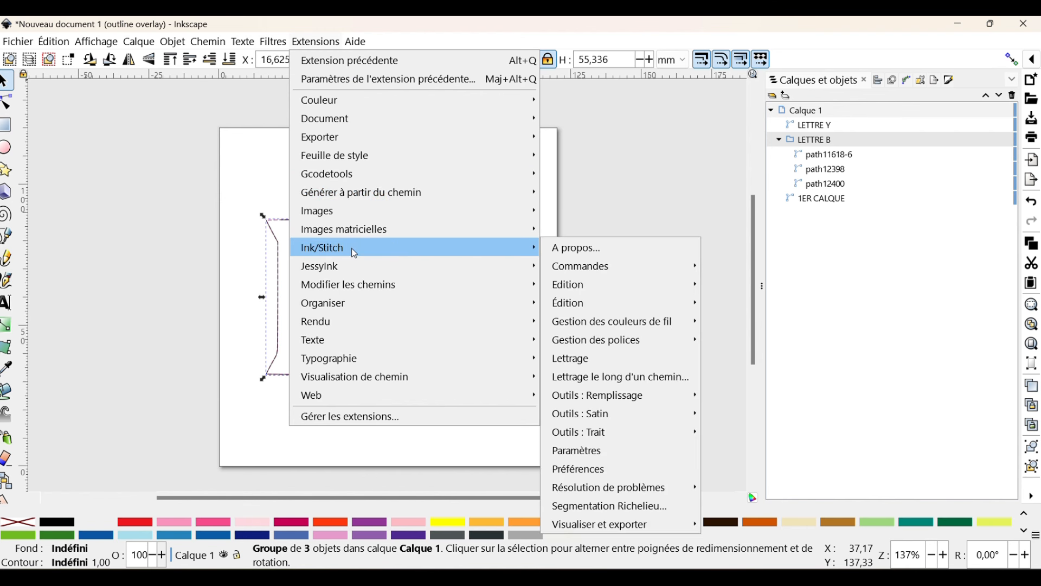
left_click(571, 453)
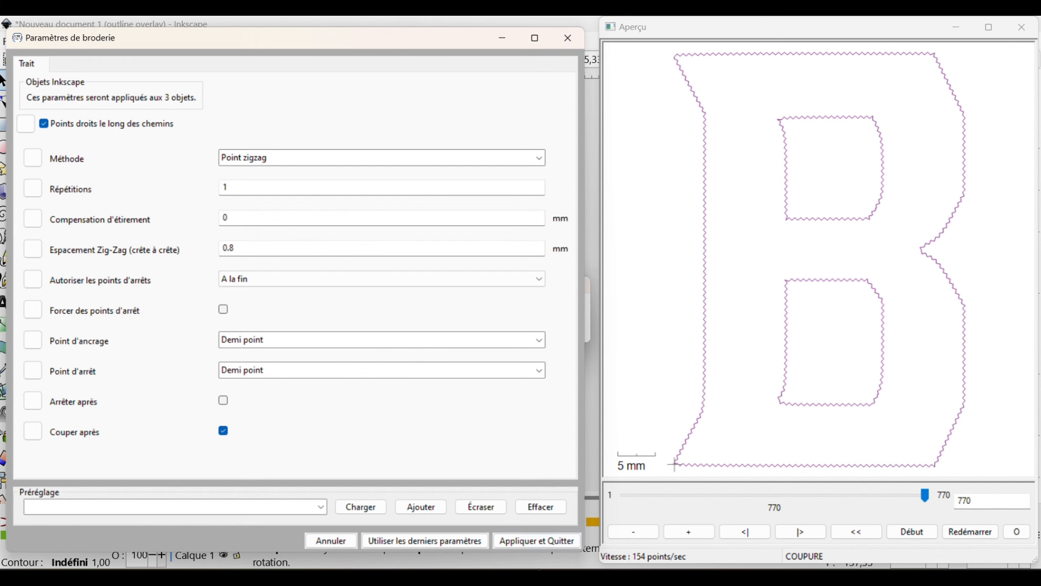
left_click(535, 543)
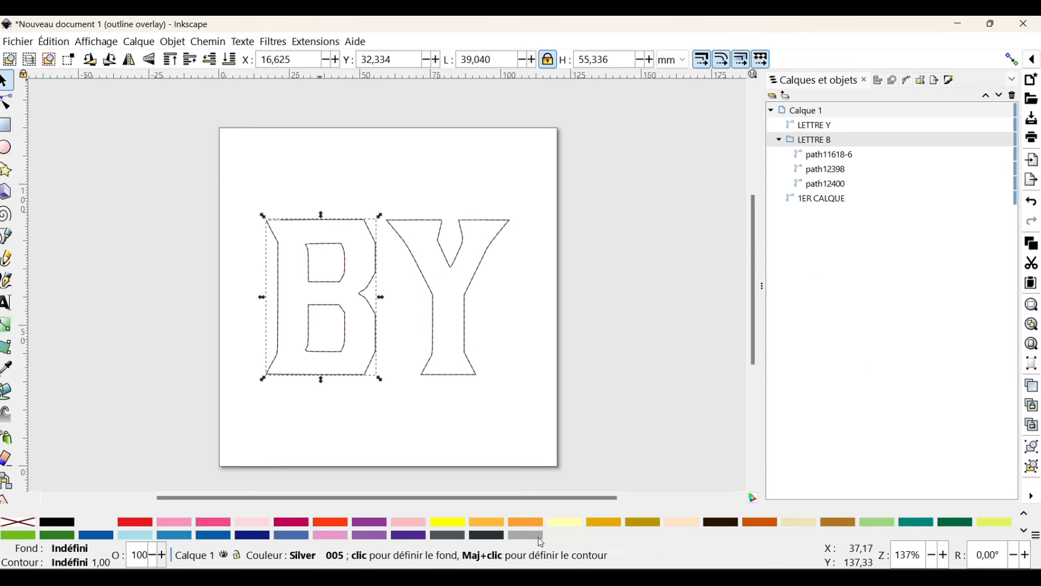
In the Ink/Stitch parameters for LETTRE Y, set the stitch method to Point zigzag with a zigzag spacing of 0.8 mm
left_click(823, 125)
left_click(309, 41)
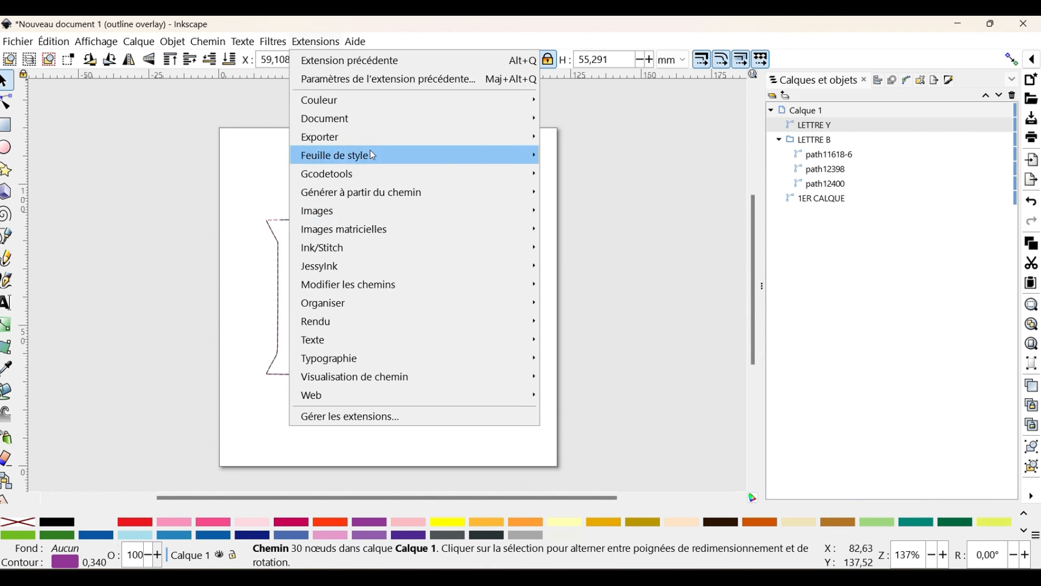
mouse_move(339, 248)
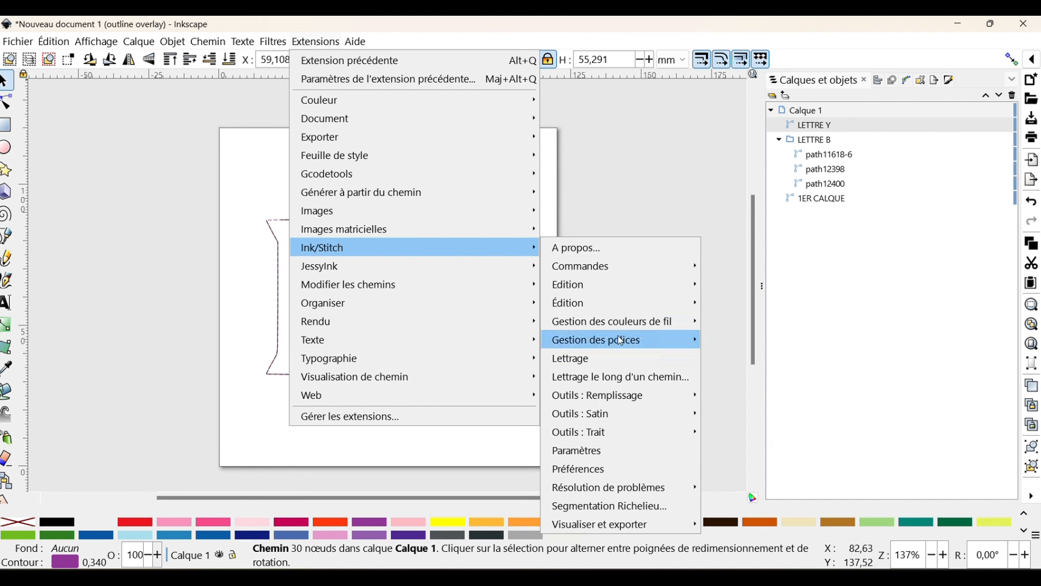
left_click(608, 450)
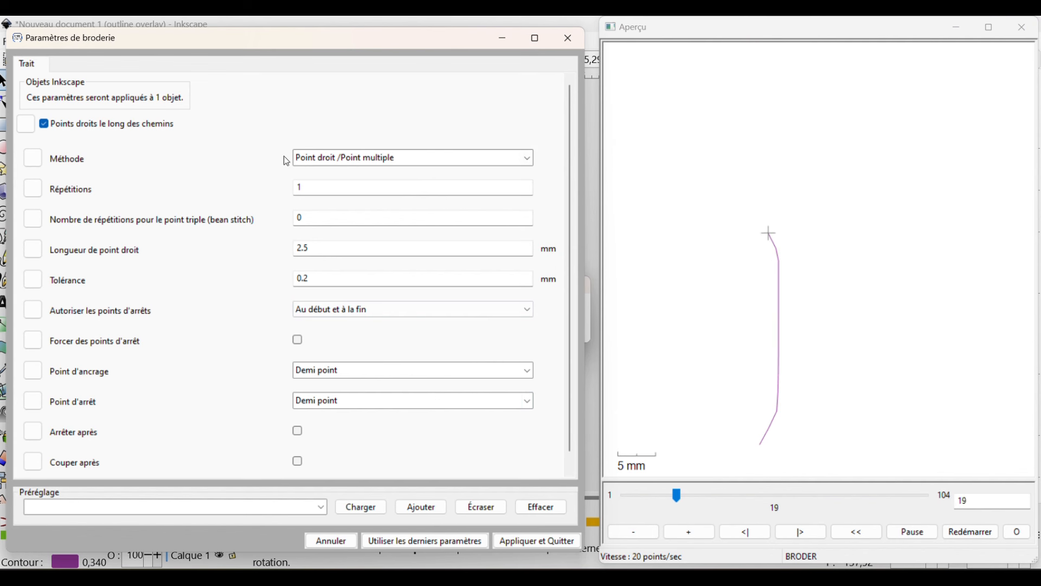
left_click(365, 159)
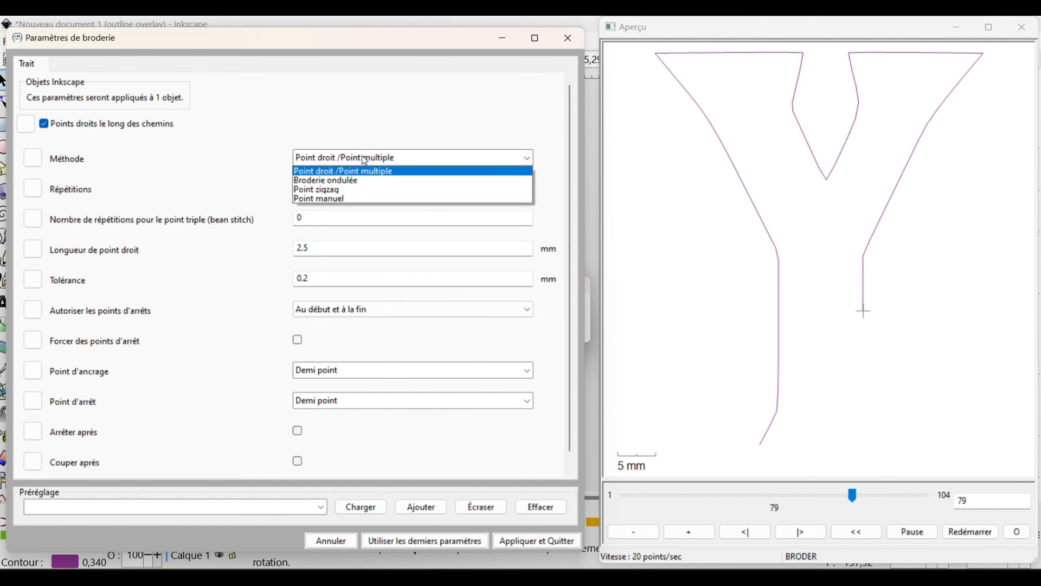
left_click(331, 190)
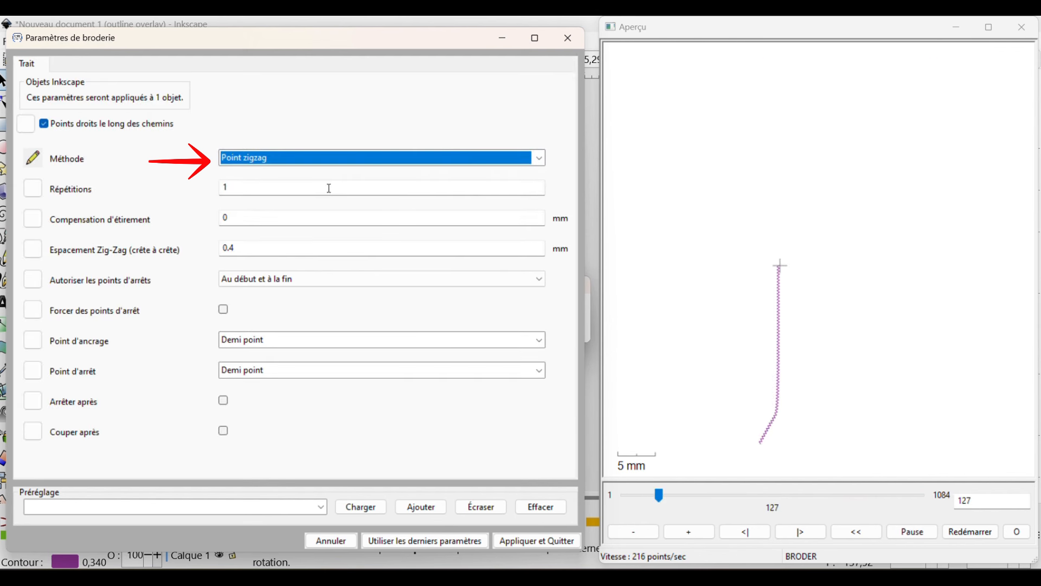
left_click(259, 249)
key("BackSpace")
type("8")
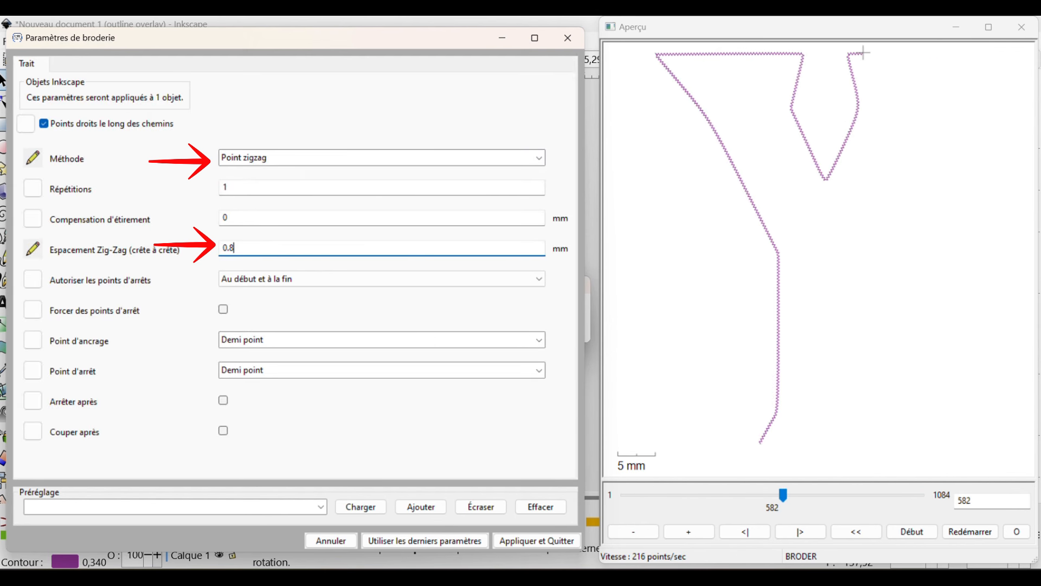
Allow lock stitches only at the end (A la fin) for LETTRE Y, enable Couper après and apply the parameters
left_click(289, 278)
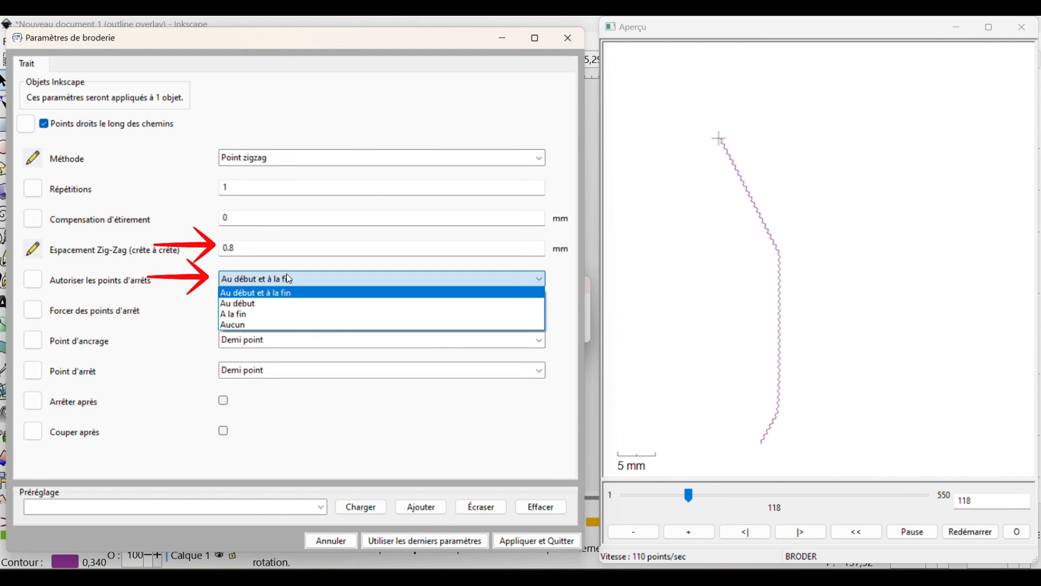
left_click(233, 316)
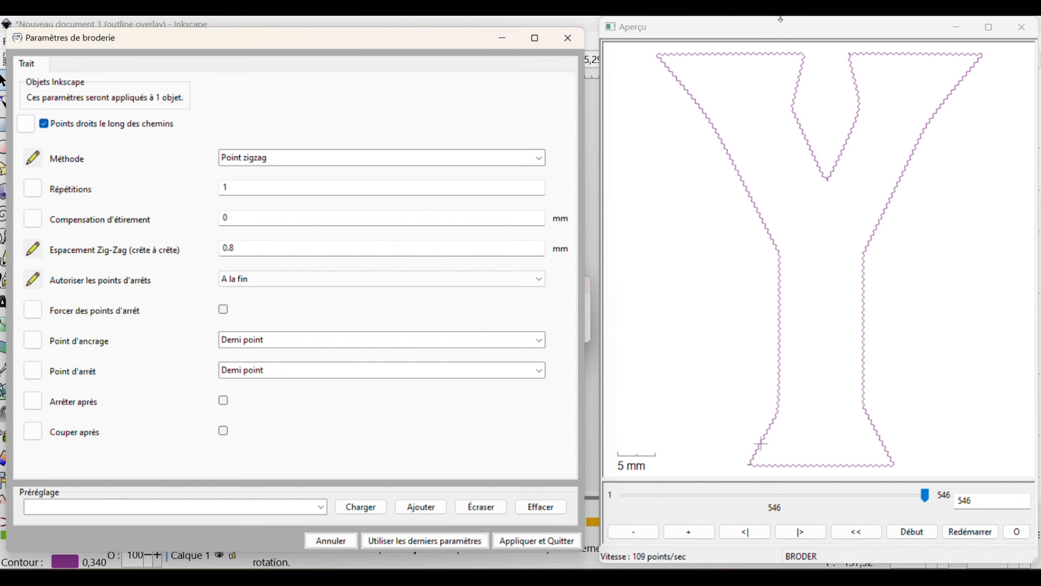
left_click(223, 432)
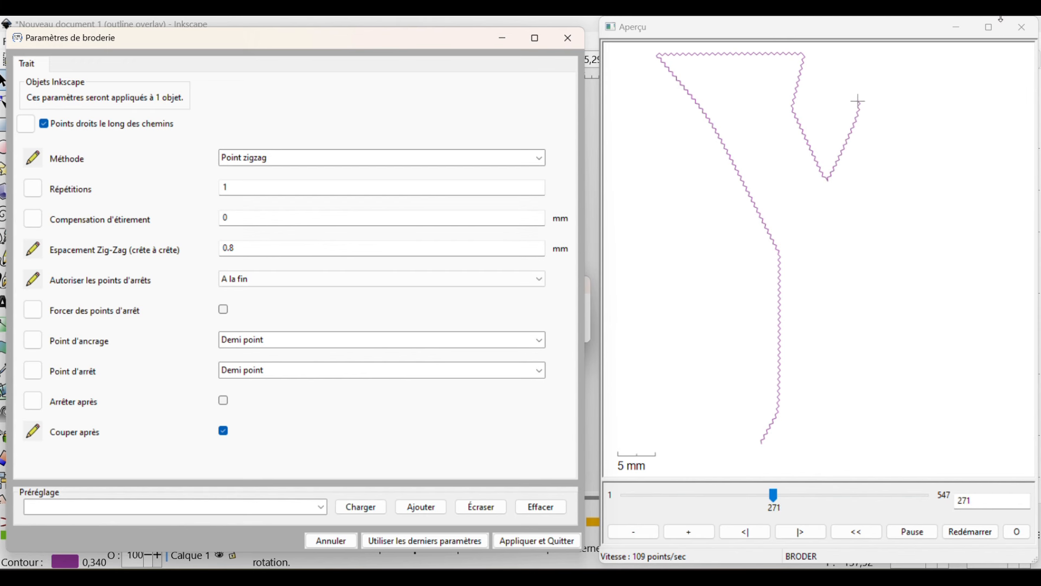
left_click(530, 543)
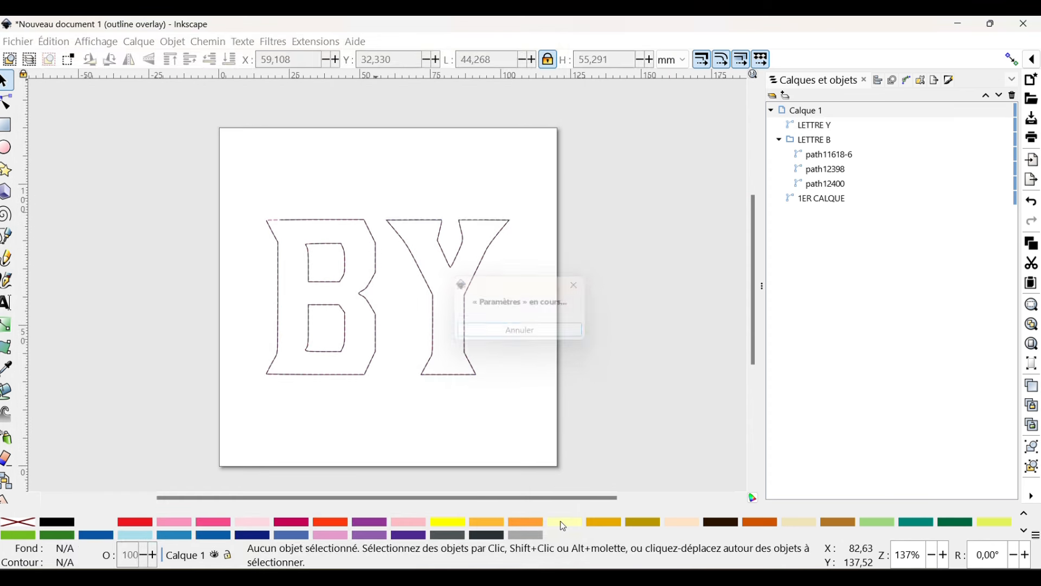
Group LETTRE Y and LETTRE B together and rename the new group as 2EME CALQUE
left_click(819, 129)
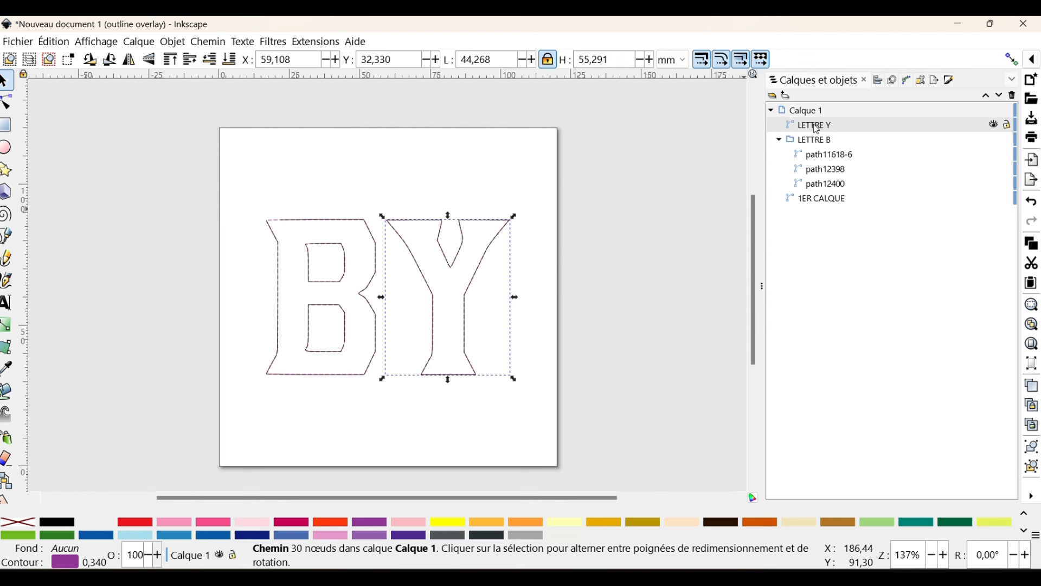
left_click(816, 143, "shift")
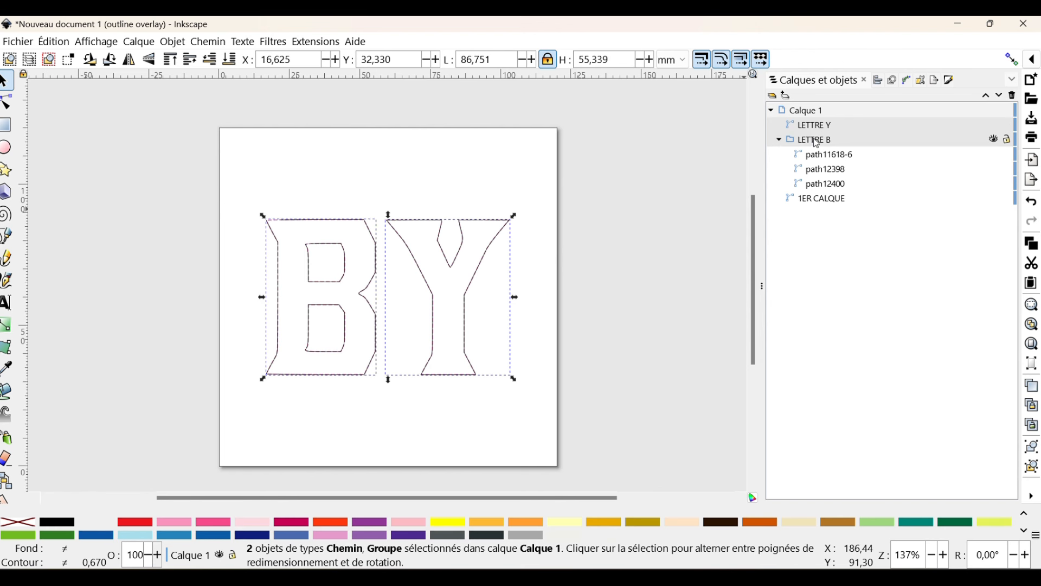
right_click(816, 131)
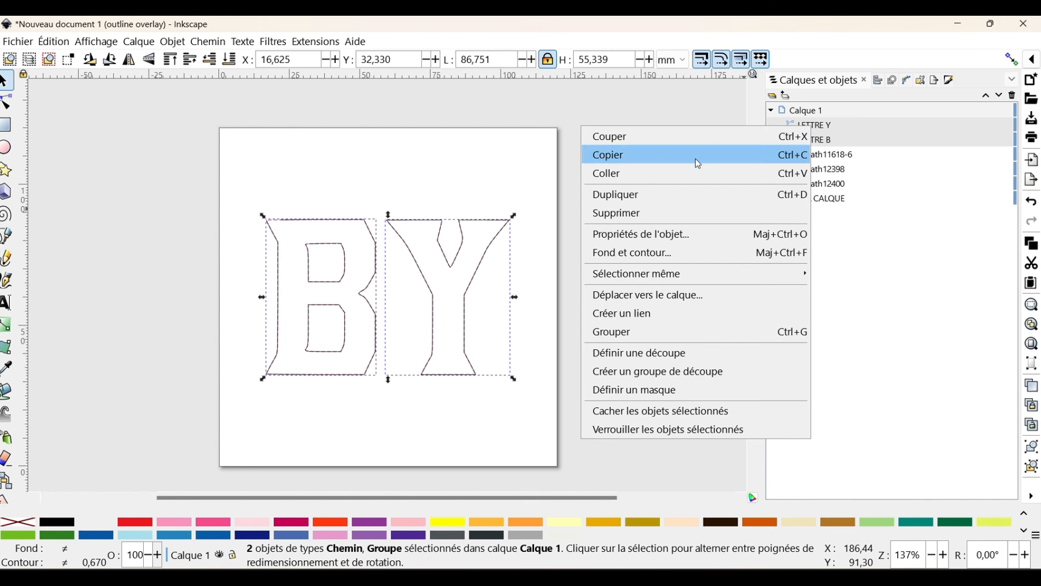
left_click(610, 333)
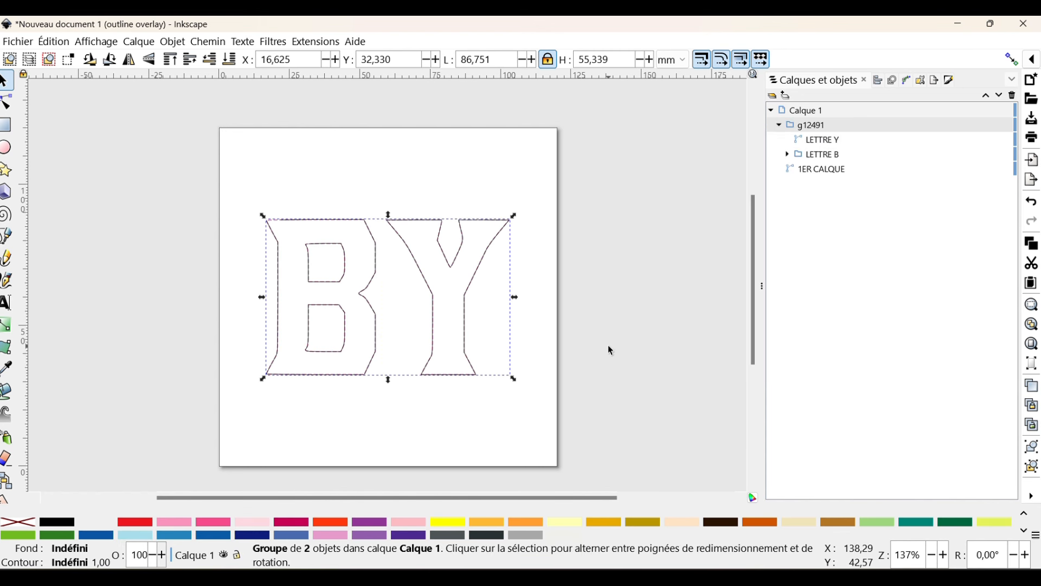
double_click(813, 125)
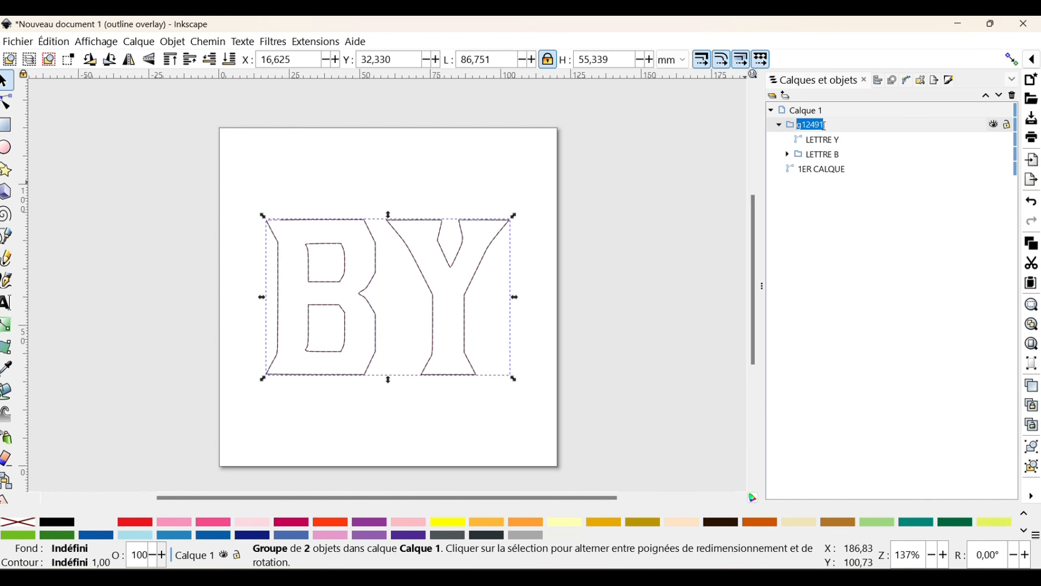
type("2EME CALQUE")
Review the LETTRE Y and LETTRE B objects inside the 2EME CALQUE group and collapse the group
left_click(789, 155)
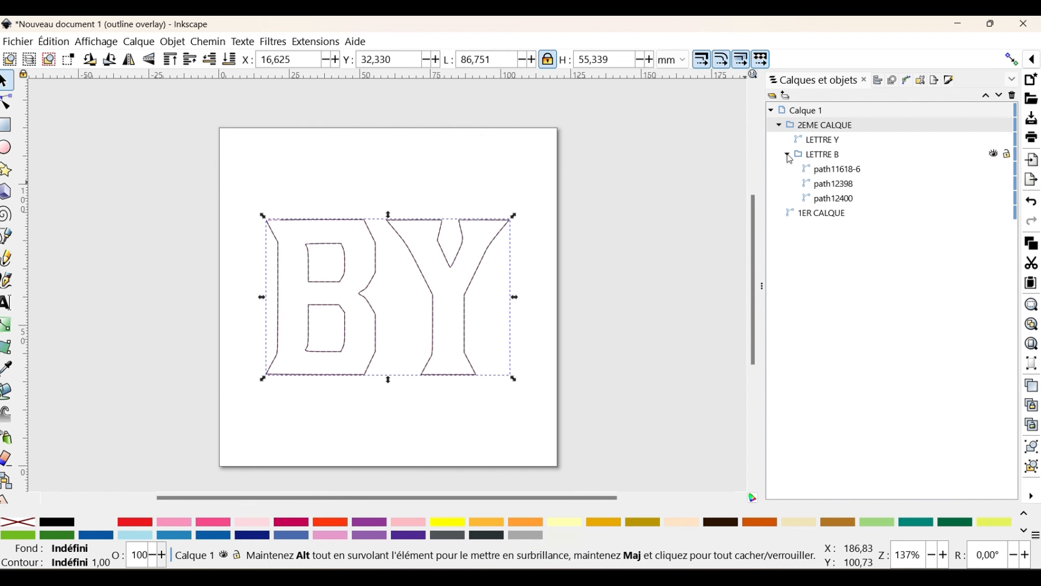
left_click(825, 141)
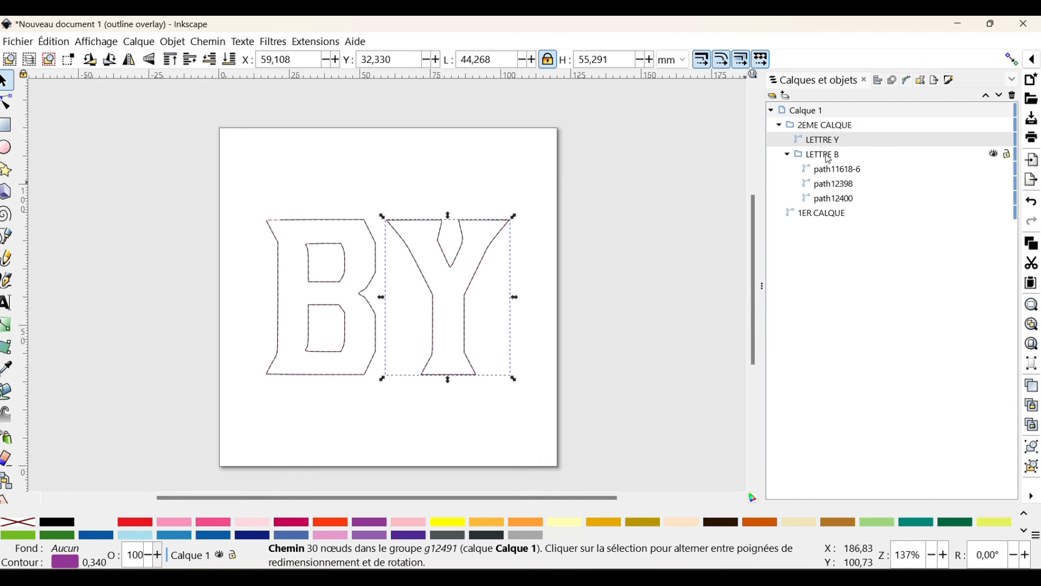
left_click(829, 158)
left_click(830, 142)
left_click(829, 156)
left_click(830, 142)
left_click(781, 126)
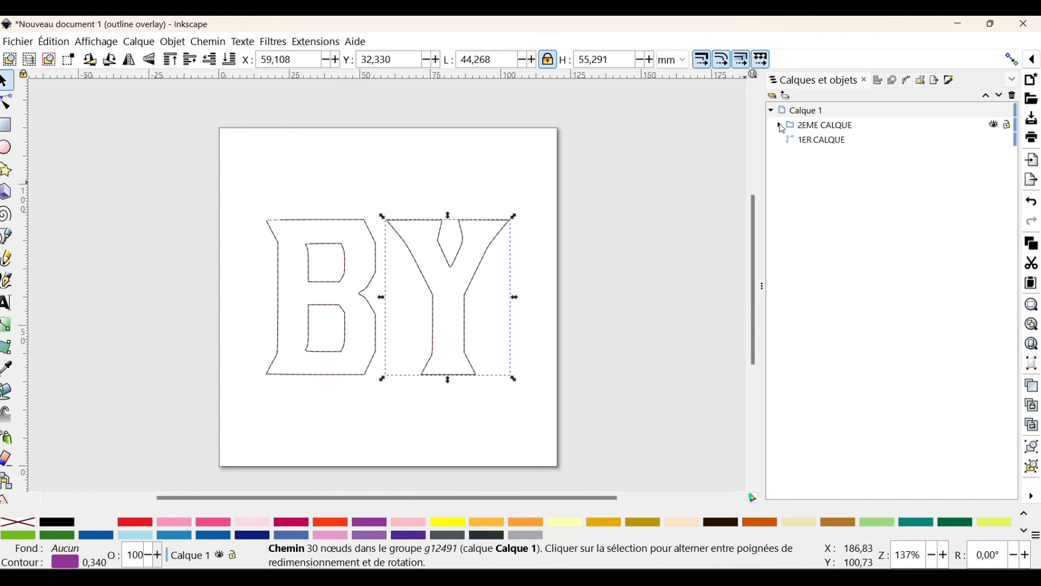
Copy the 2EME CALQUE group and paste a duplicate of it beside the original BY lettering
left_click(827, 127)
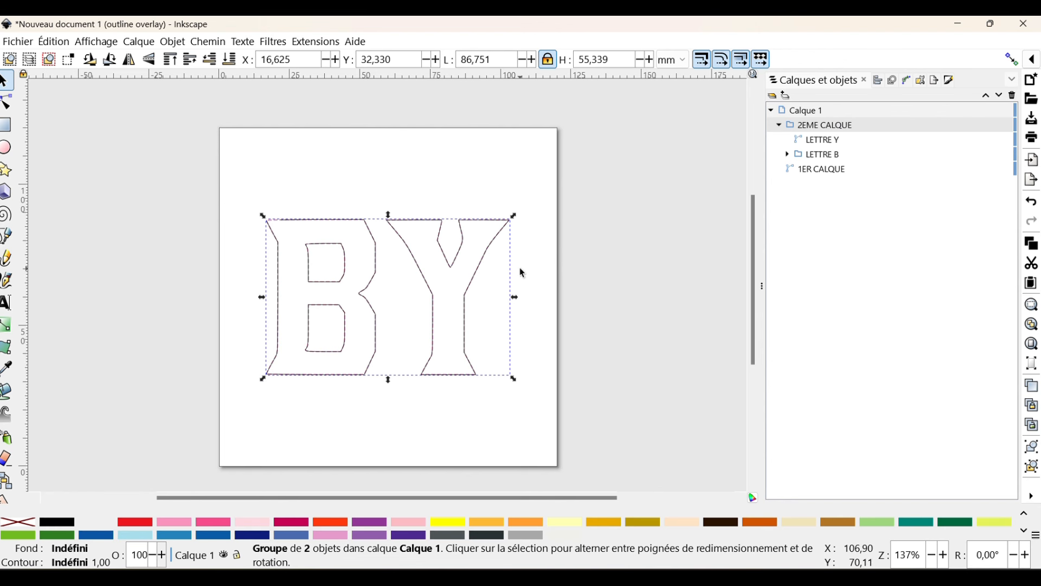
right_click(523, 274)
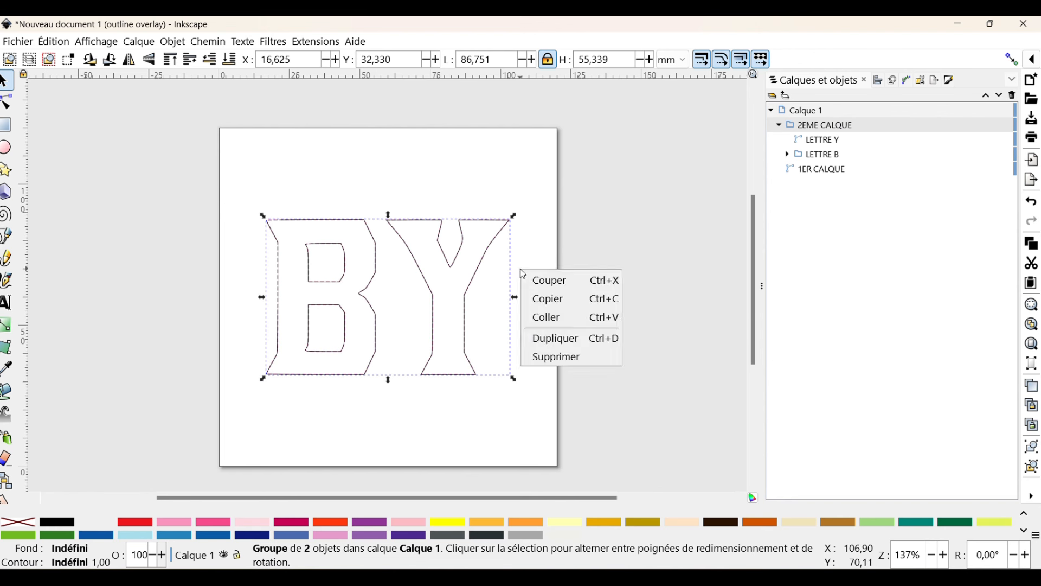
left_click(558, 300)
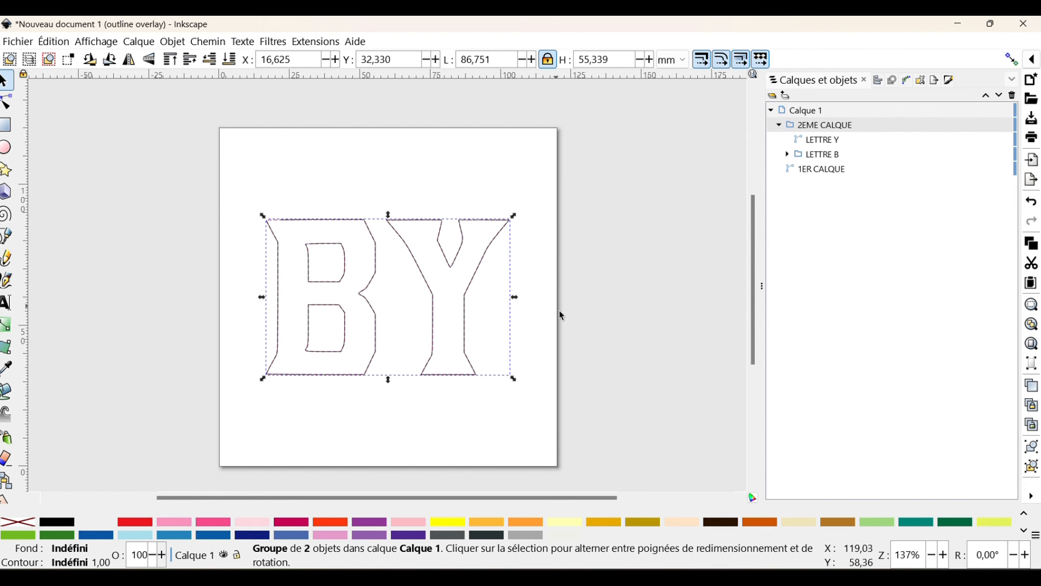
right_click(535, 272)
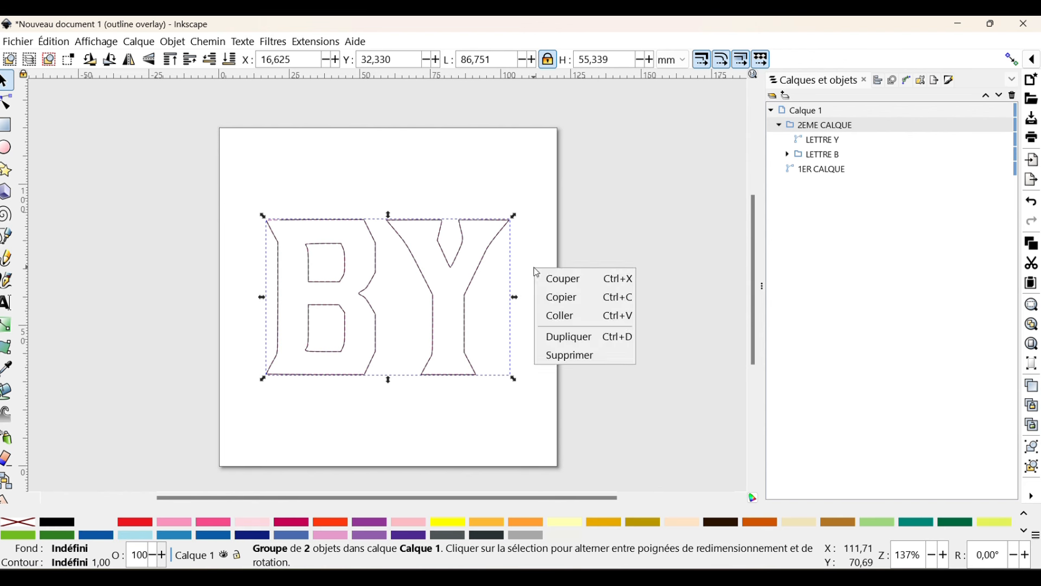
left_click(567, 317)
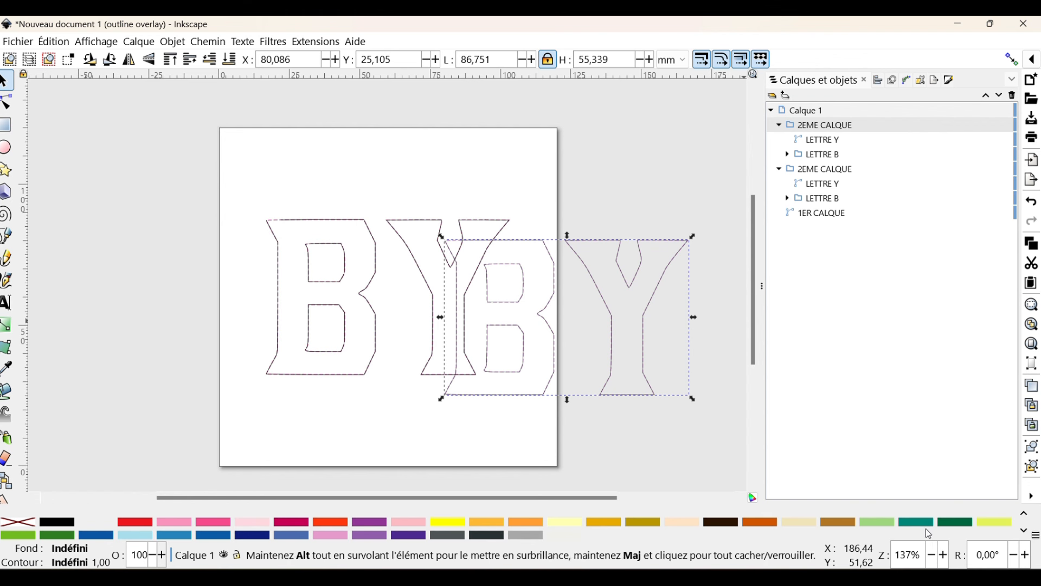
Give the pasted BY lettering a teal outline colour and set its outline thickness to 3 mm
right_click(910, 525)
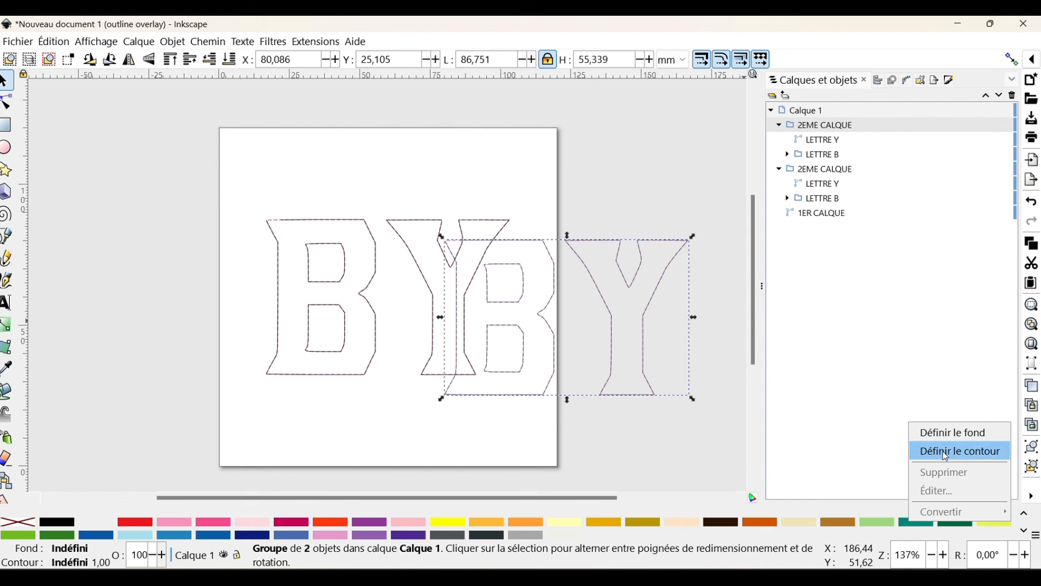
left_click(947, 456)
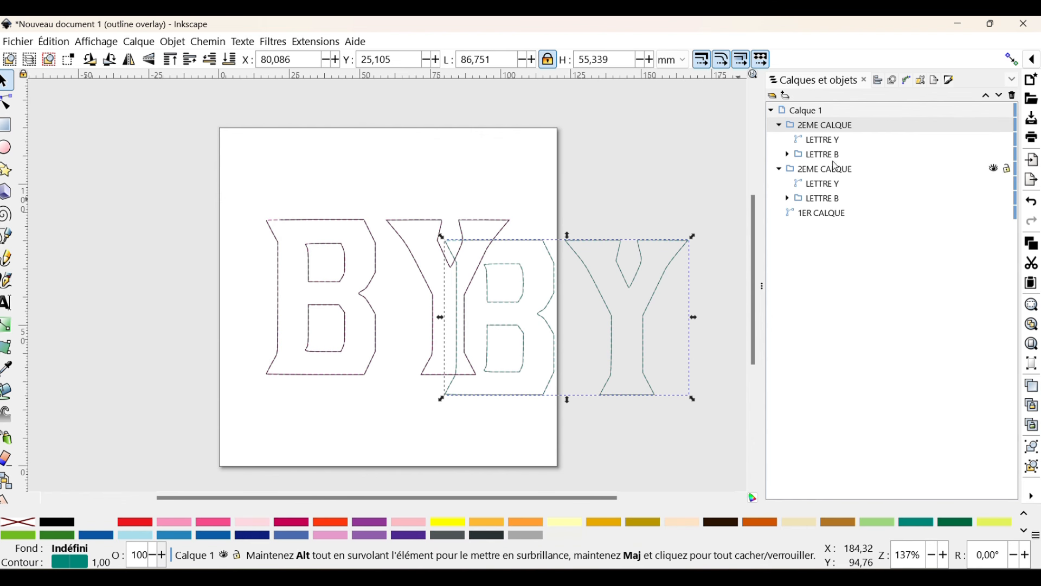
left_click(949, 82)
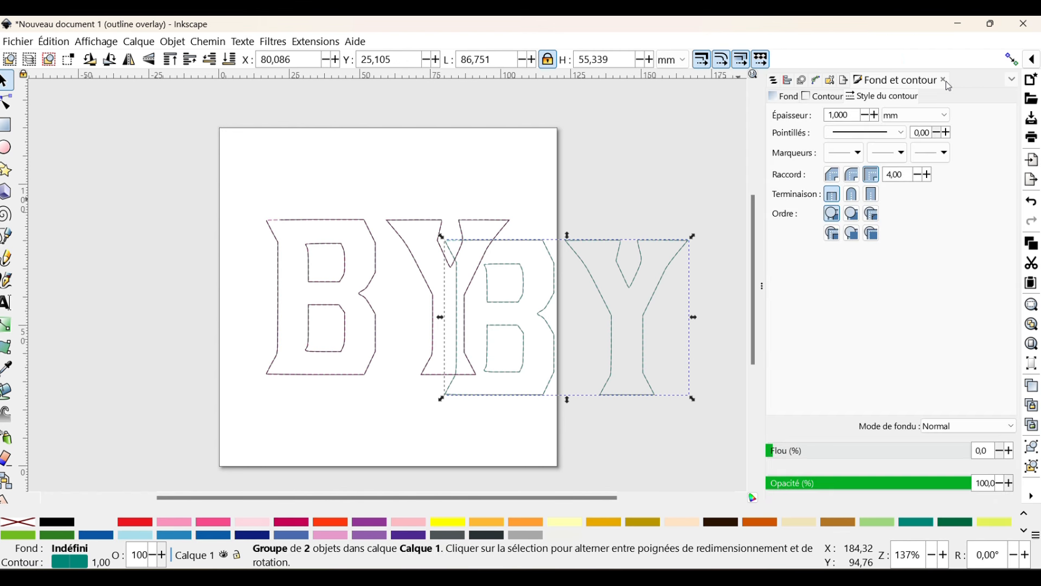
left_click(903, 132)
left_click(865, 145)
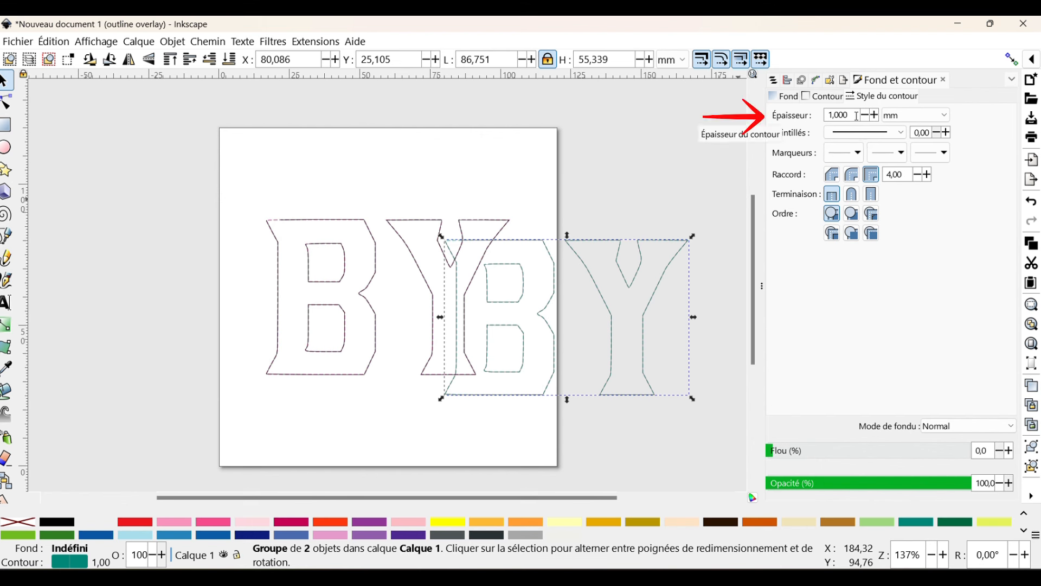
left_click(857, 115)
double_click(855, 115)
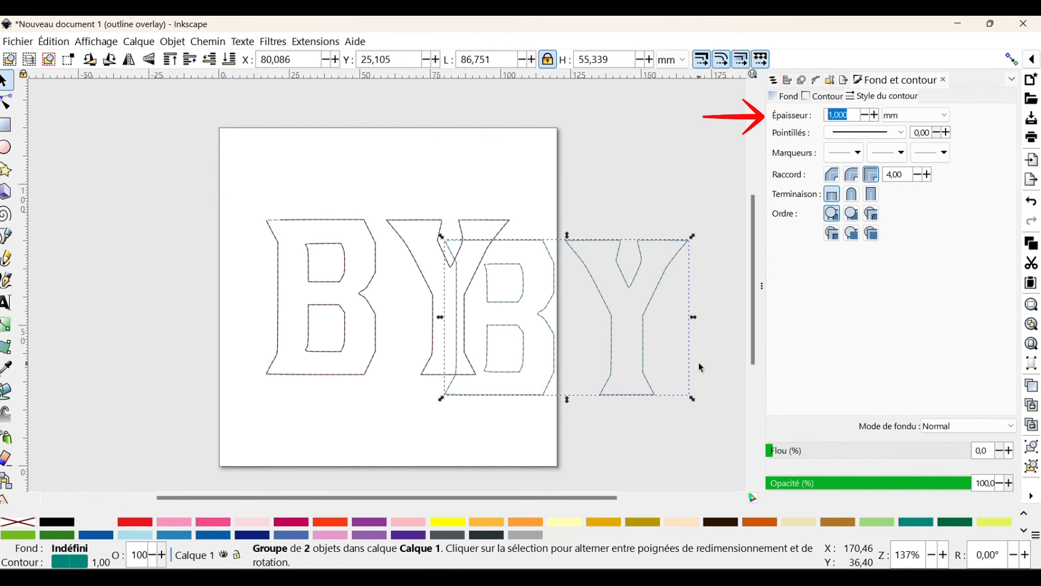
type("3")
key("Return")
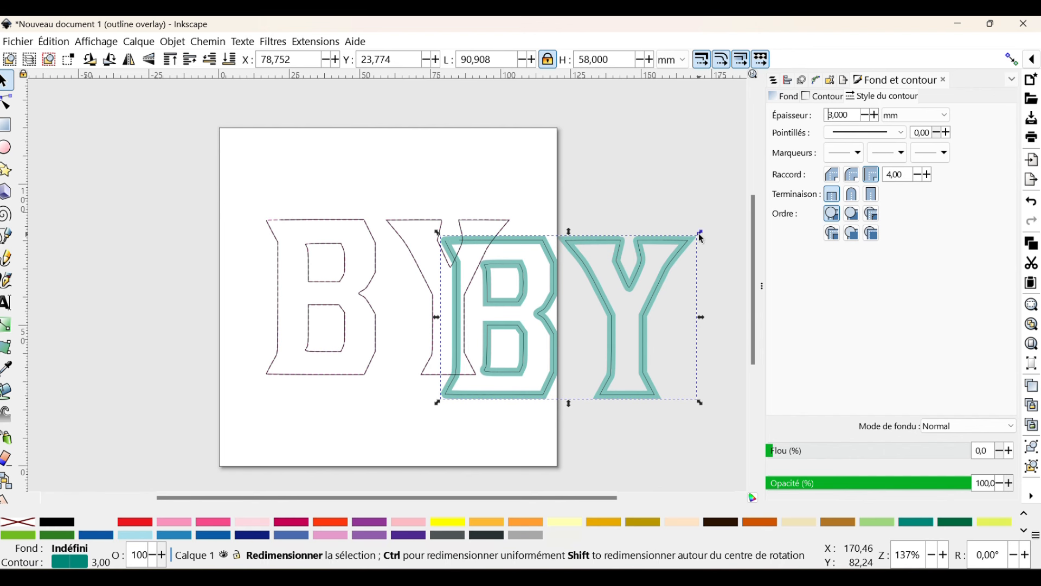
Centre the teal BY copy horizontally and vertically relative to the page and fit it over the original outlines
left_click(774, 83)
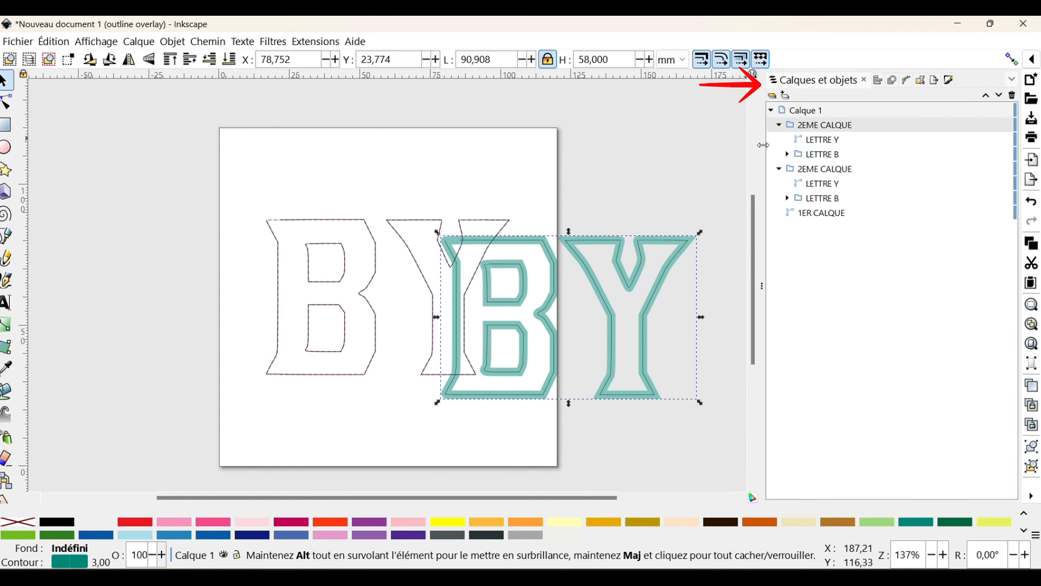
left_click(813, 214)
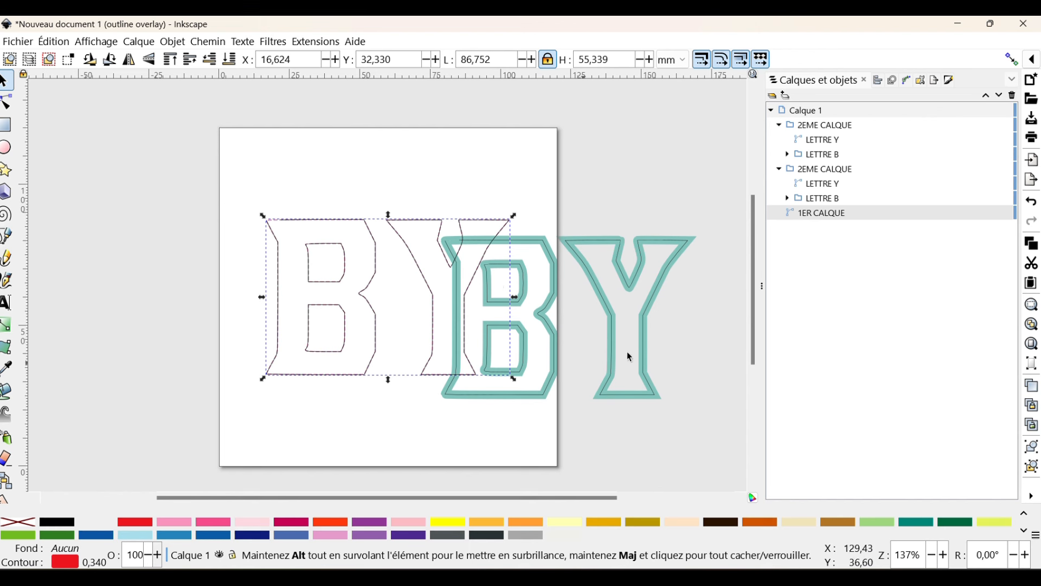
left_click(822, 130)
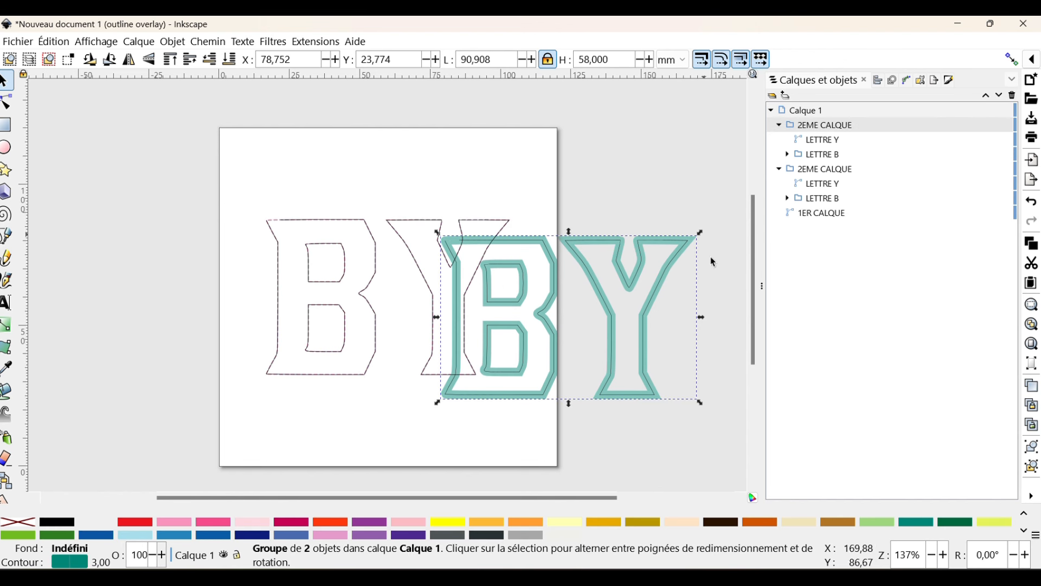
left_click(1032, 497)
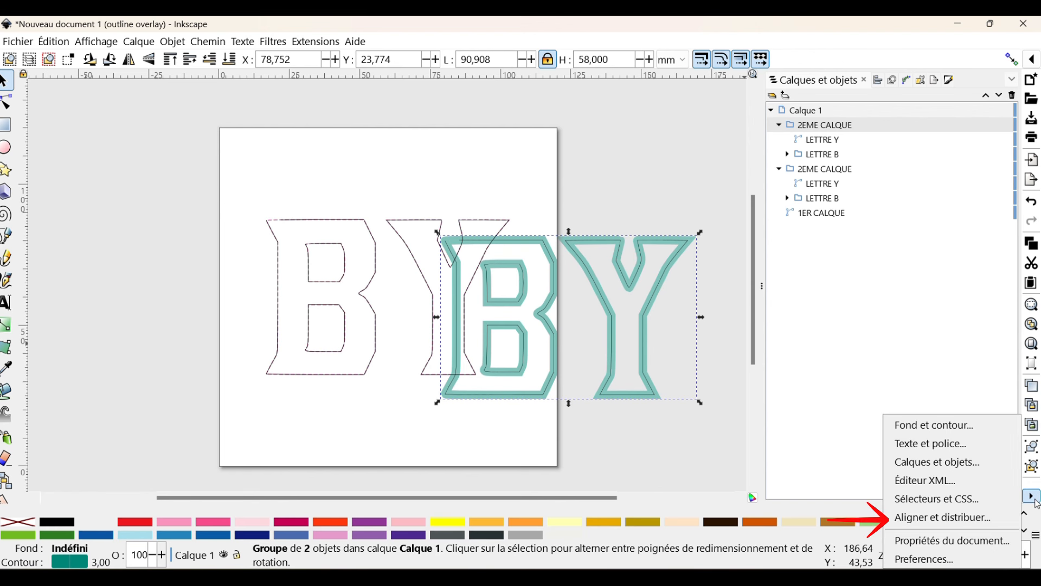
left_click(953, 519)
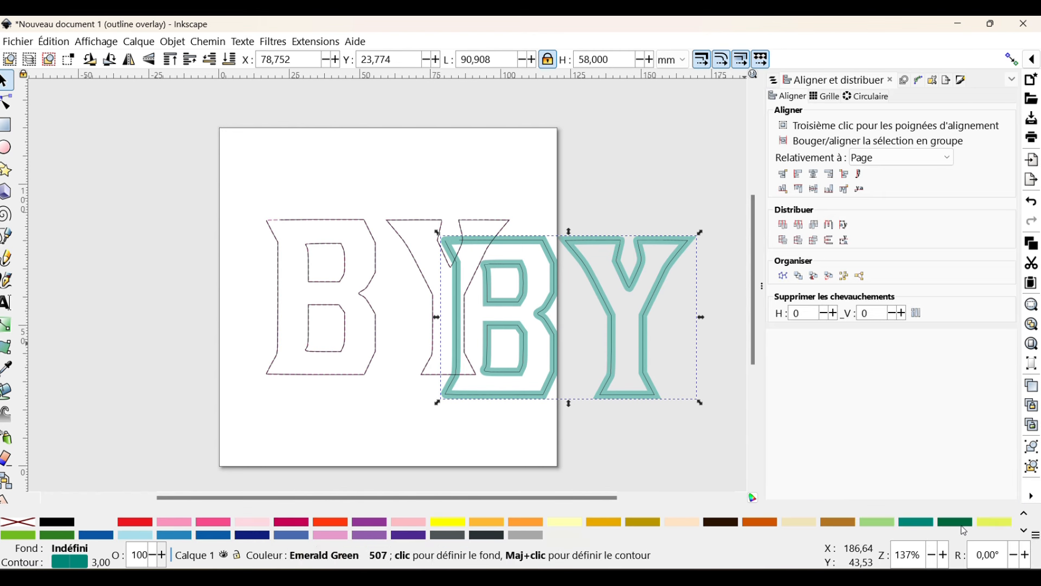
left_click(816, 179)
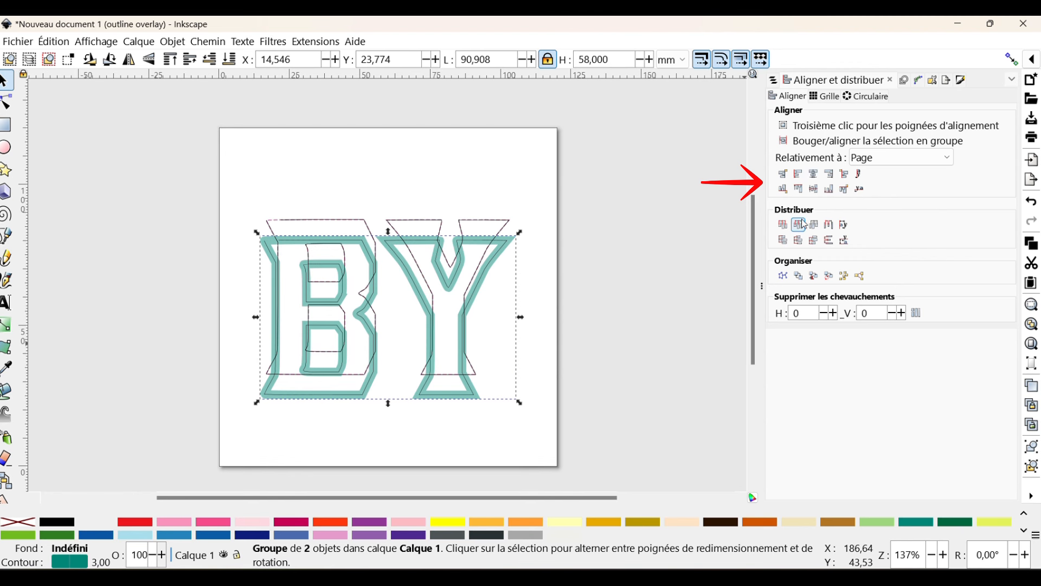
left_click(815, 190)
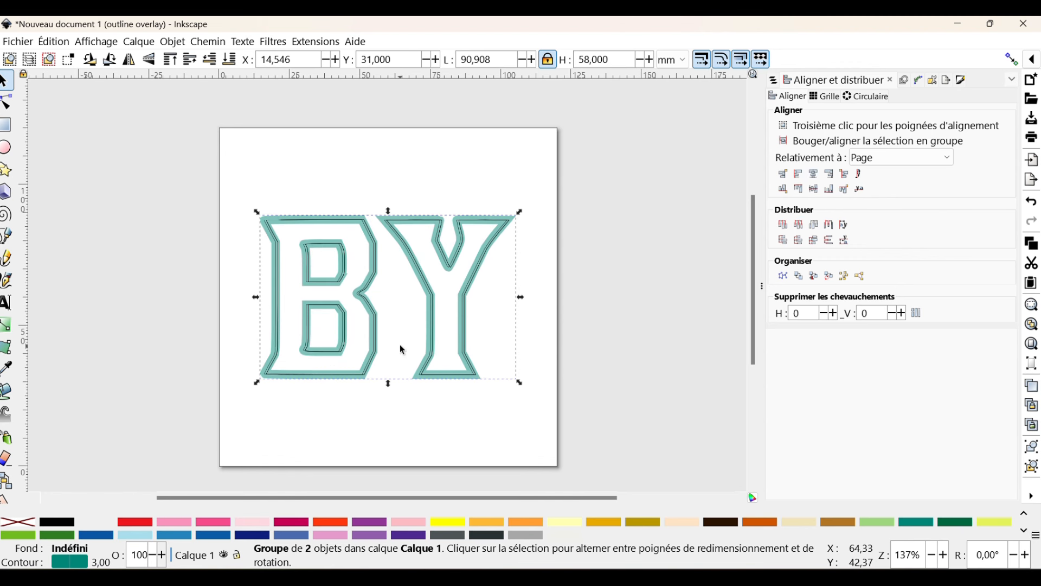
scroll(391, 345, "up", 2)
scroll(391, 344, "up", 1)
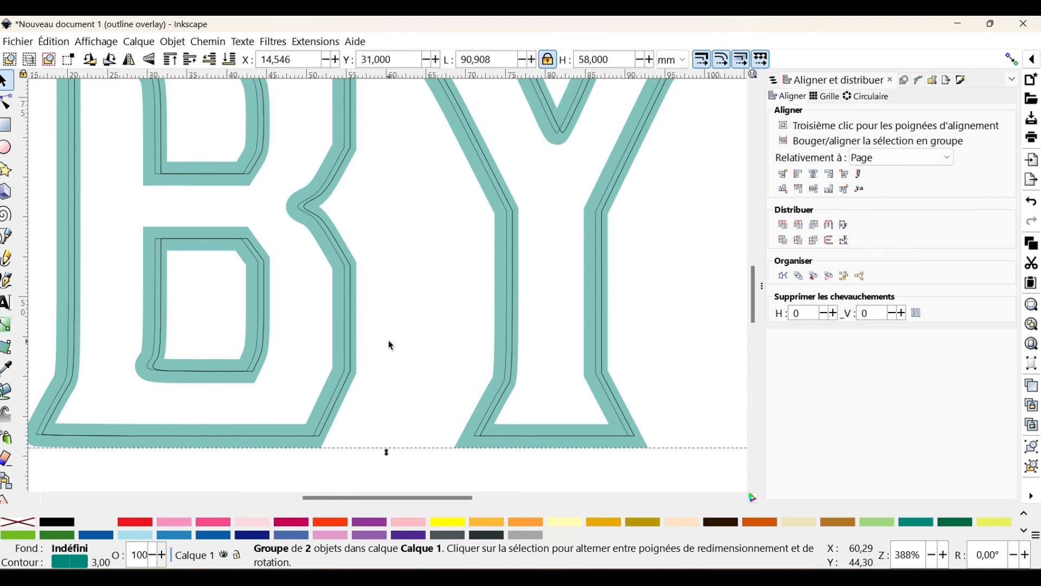
scroll(391, 345, "down", 2)
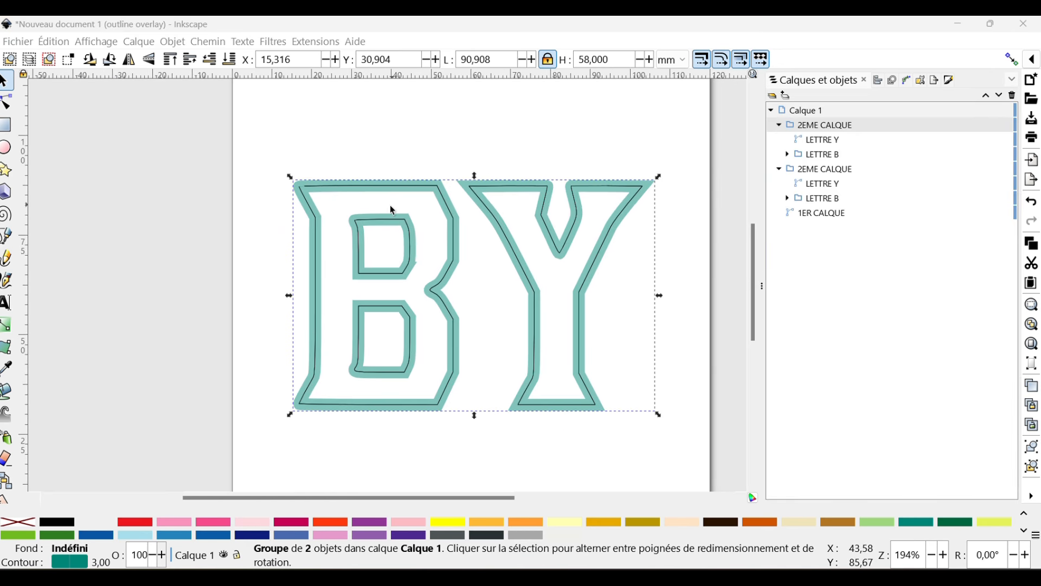
Try to rename the upper 2EME CALQUE group, the teal copy, as 3EME CALQUE
double_click(807, 126)
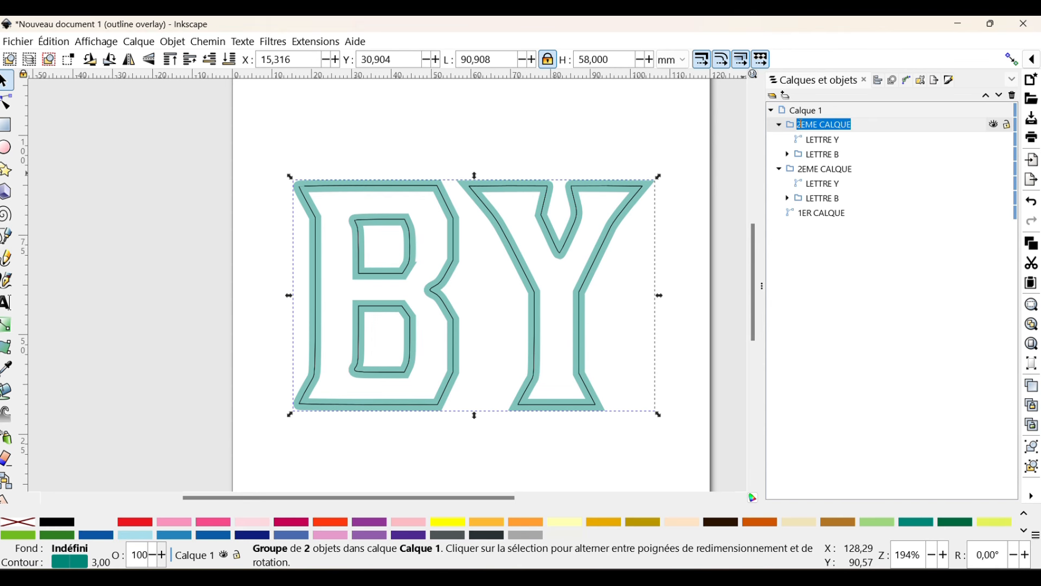
left_click(801, 124)
key("Delete")
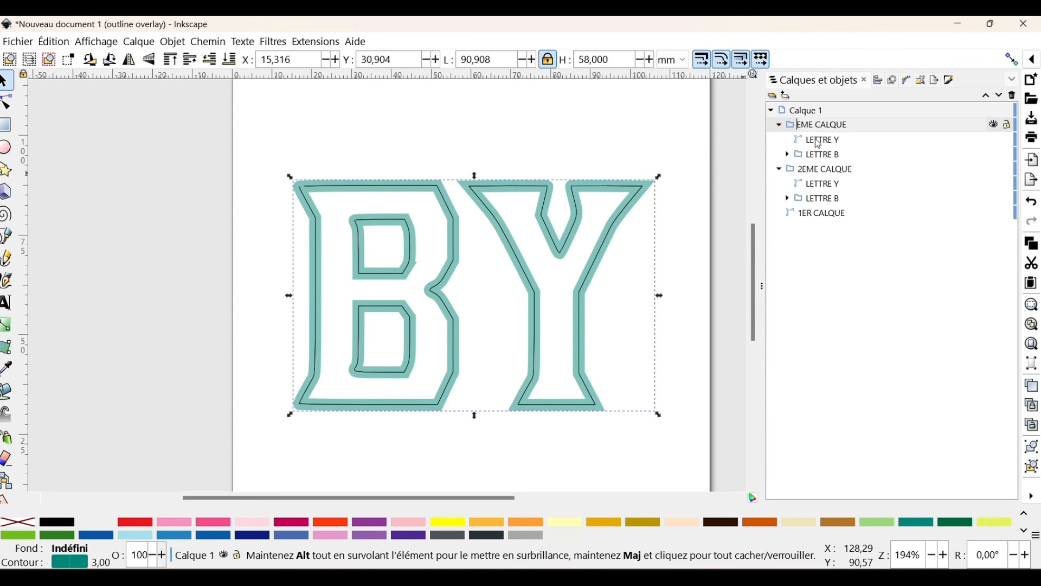
type("\"")
key("BackSpace")
type("3")
left_click(702, 183)
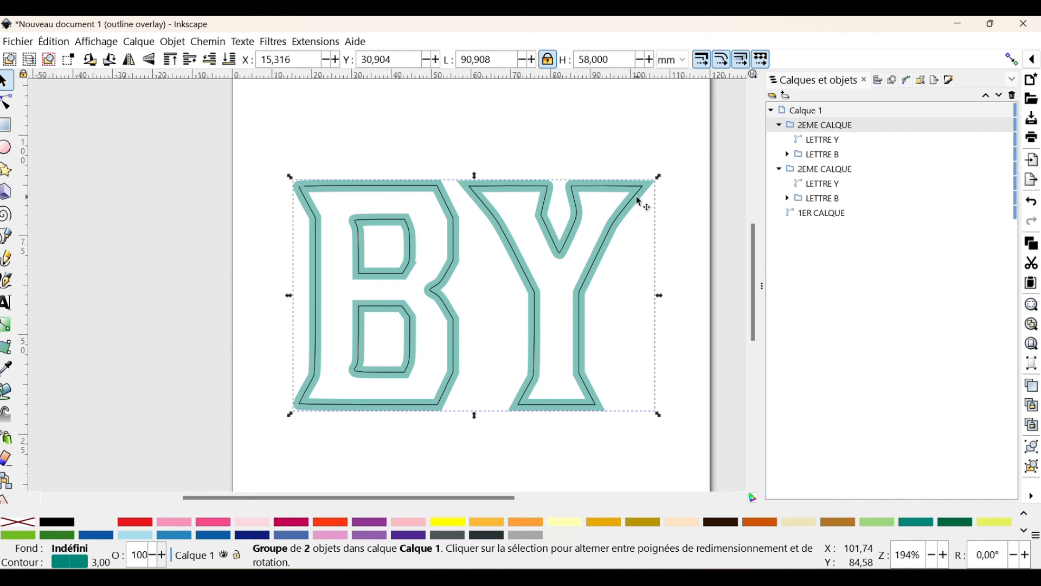
Check the teal lettering's 3 mm outline thickness and convert its strokes to satin columns with Ink/Stitch's Trait en Satin
left_click(954, 81)
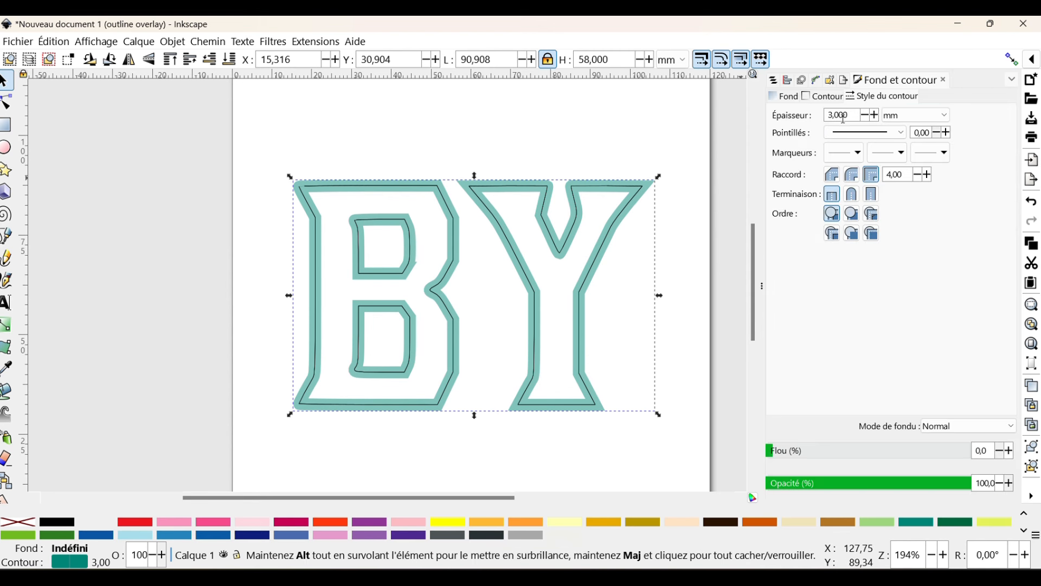
left_click_drag(854, 116, 809, 117)
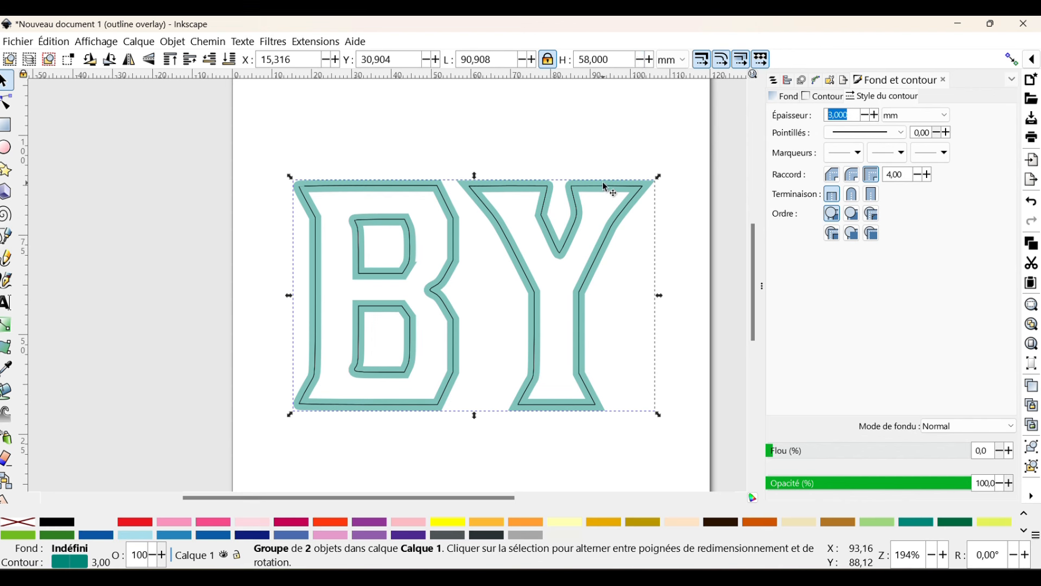
left_click(858, 115)
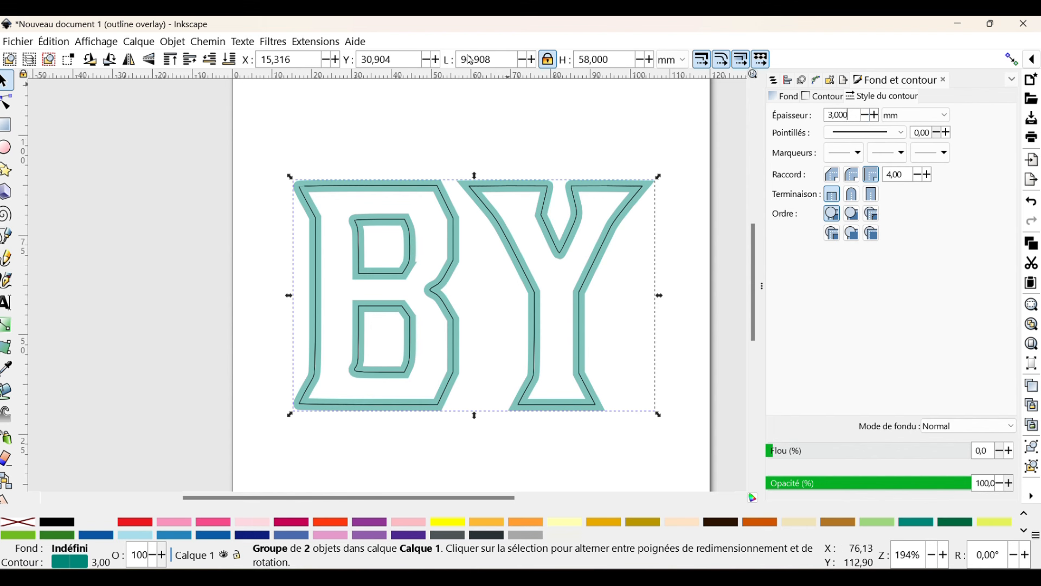
left_click(318, 43)
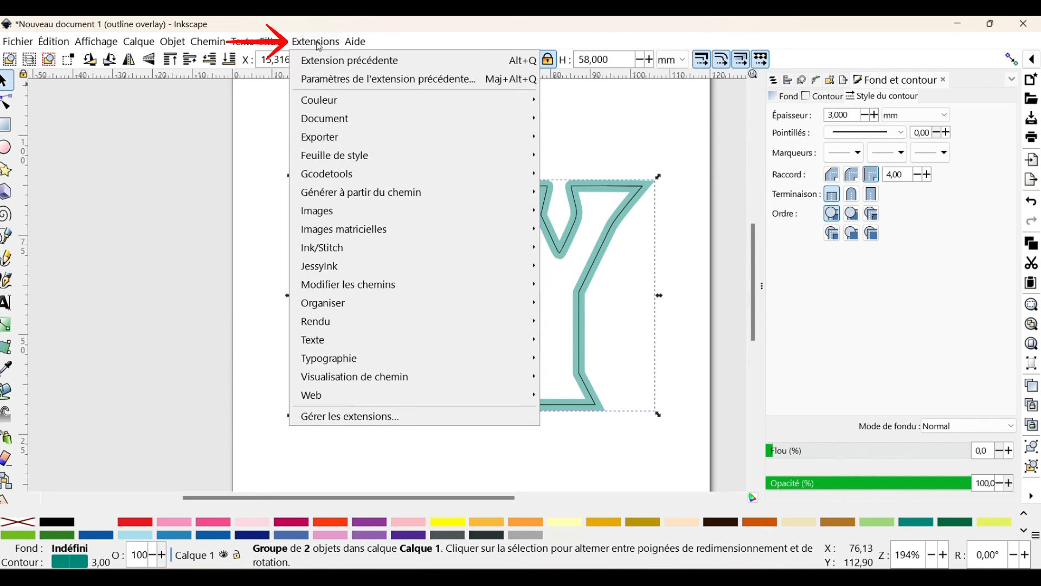
mouse_move(361, 251)
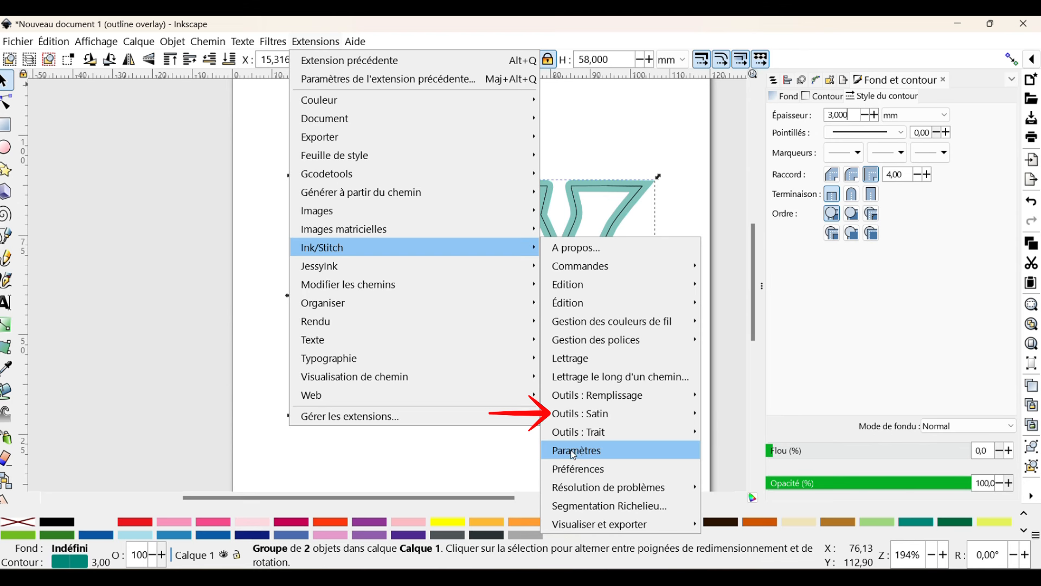
mouse_move(624, 414)
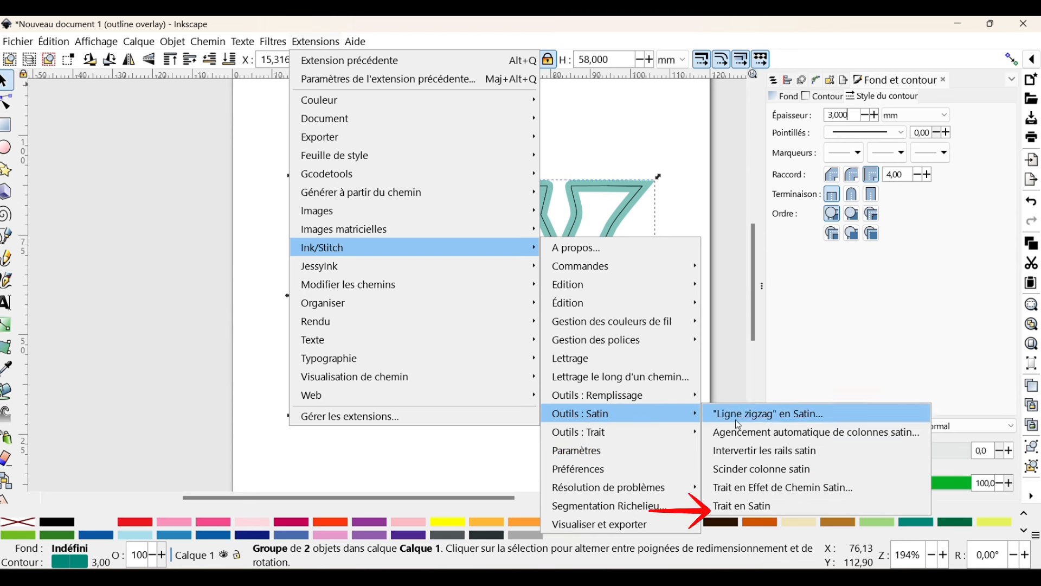
left_click(748, 512)
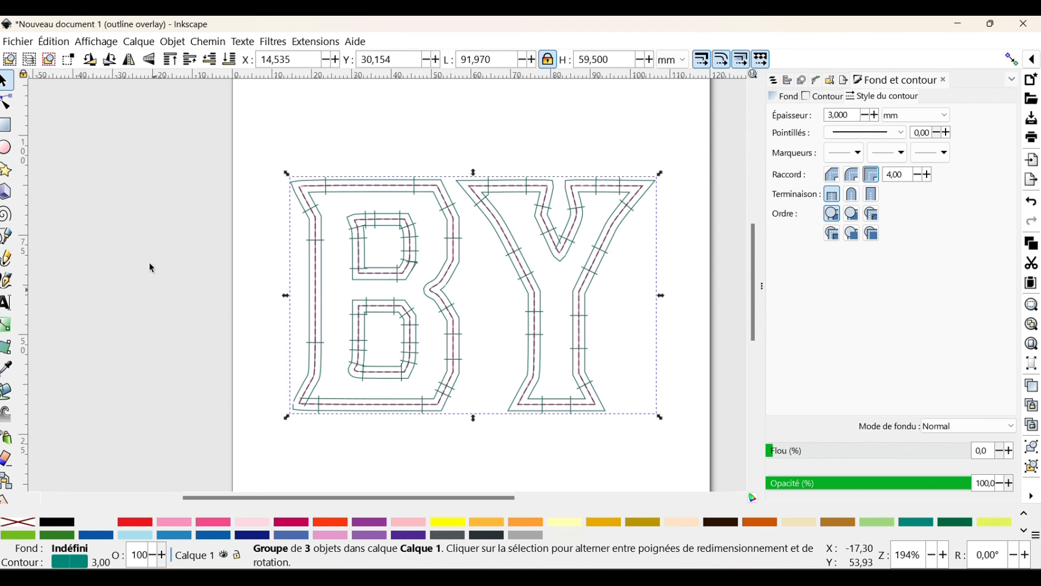
Group path7 and path8, the teal Y's satin paths in the upper 2EME CALQUE group, and name the group LETTRE Y
left_click(775, 82)
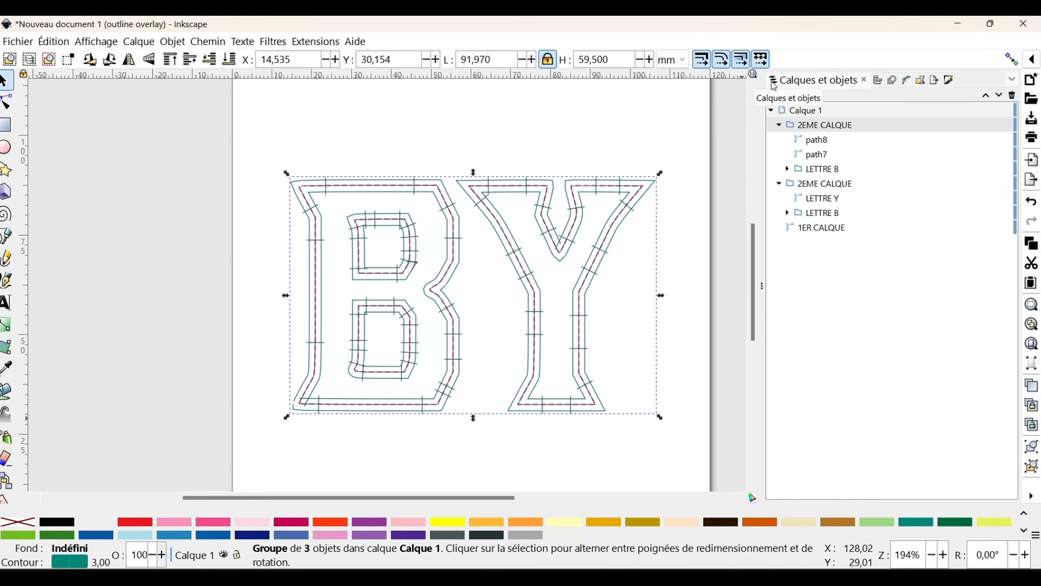
left_click(811, 172)
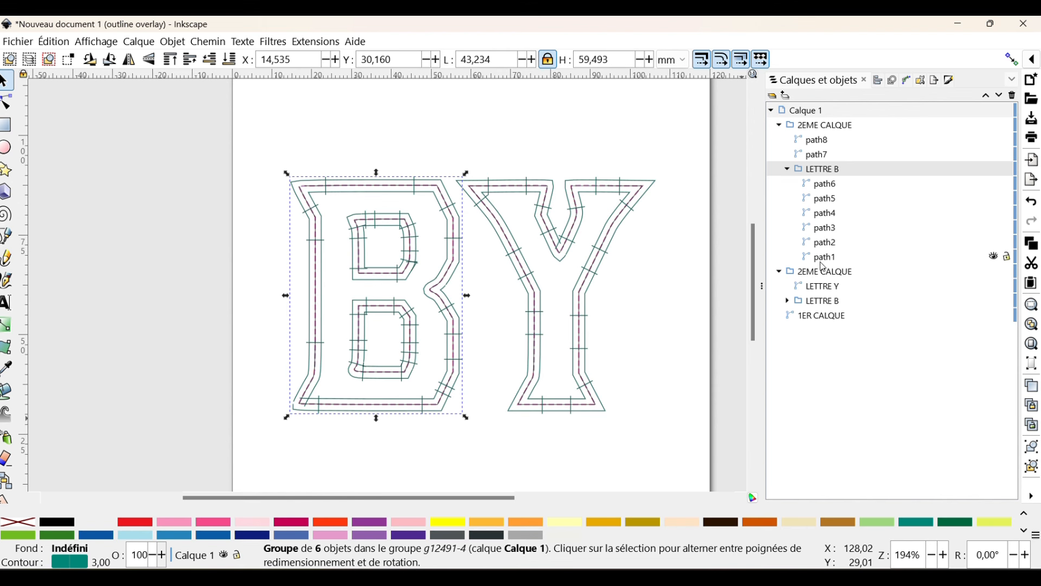
left_click(821, 142)
left_click(822, 157)
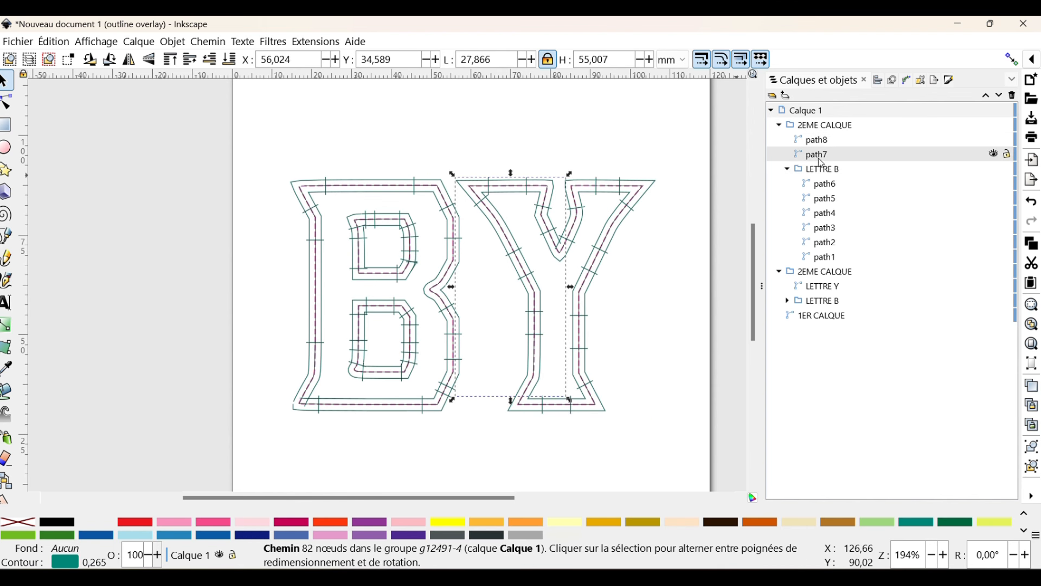
left_click(822, 145)
left_click(823, 159)
left_click(821, 140, "shift")
right_click(822, 158)
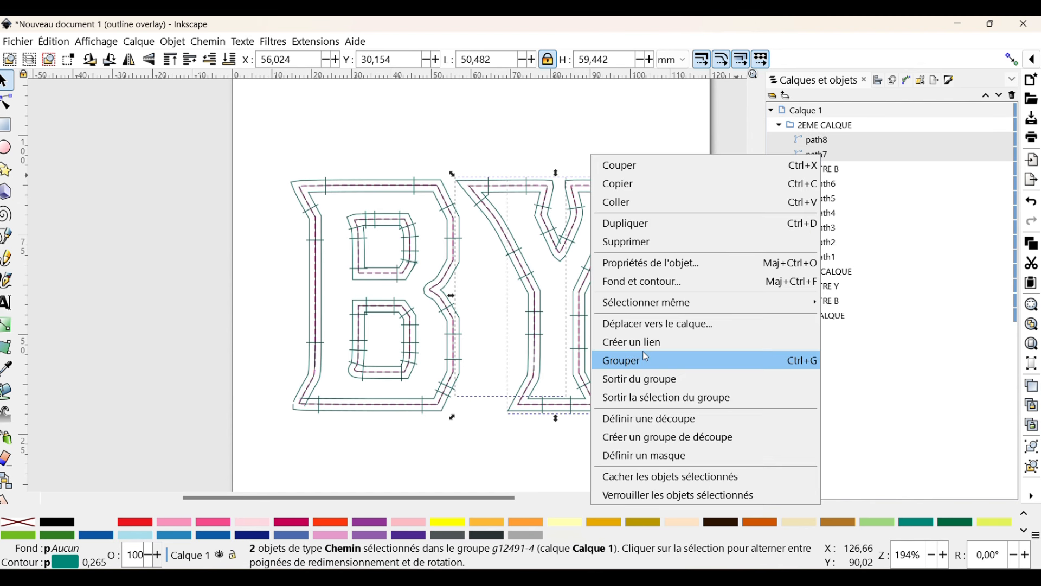
left_click(656, 360)
left_click(823, 139)
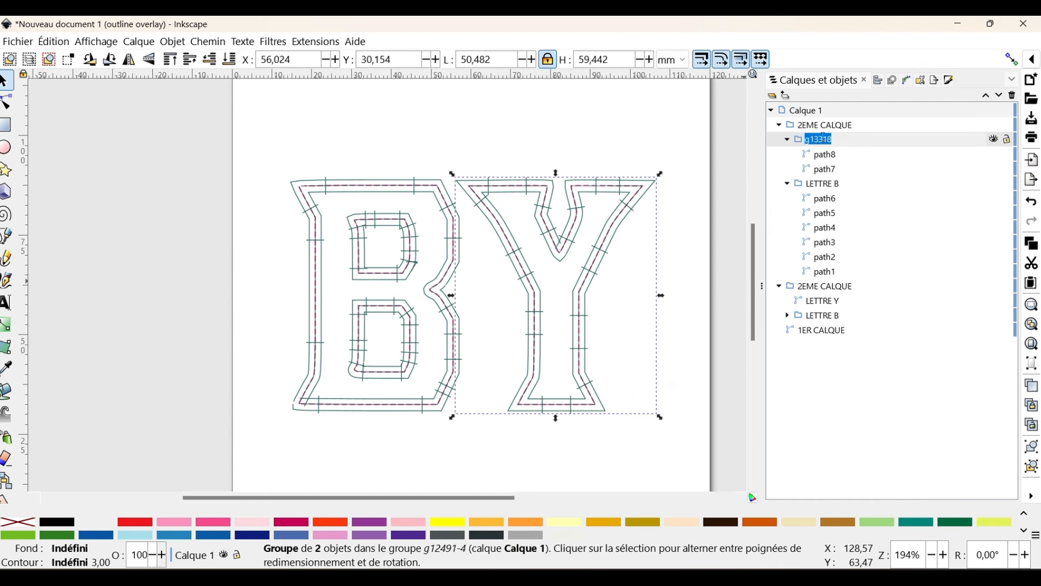
type("LETTRE Y")
key("Return")
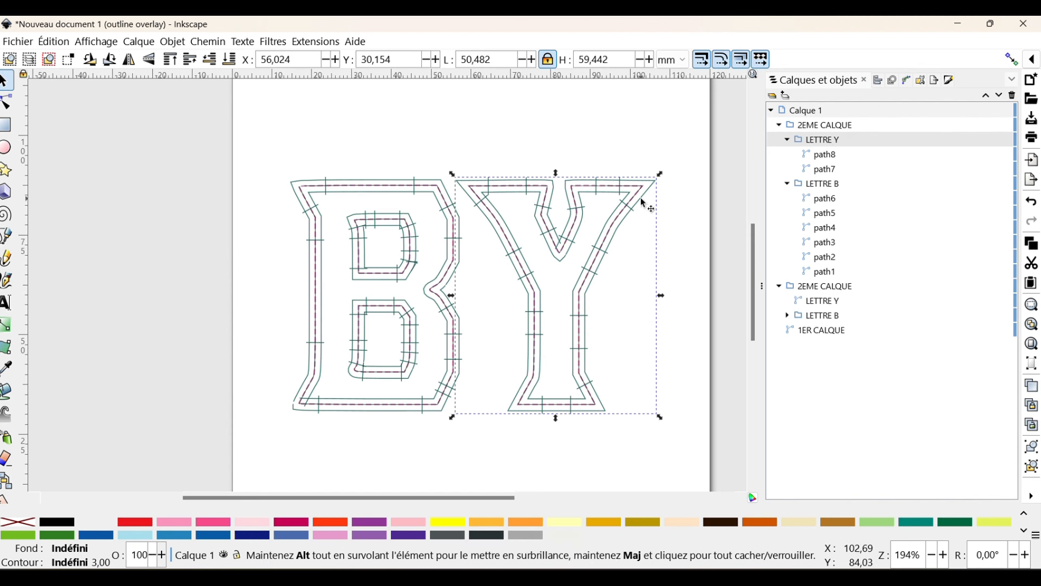
Examine the nodes and extent of the satin paths in the teal LETTRE B group one by one
left_click(824, 184)
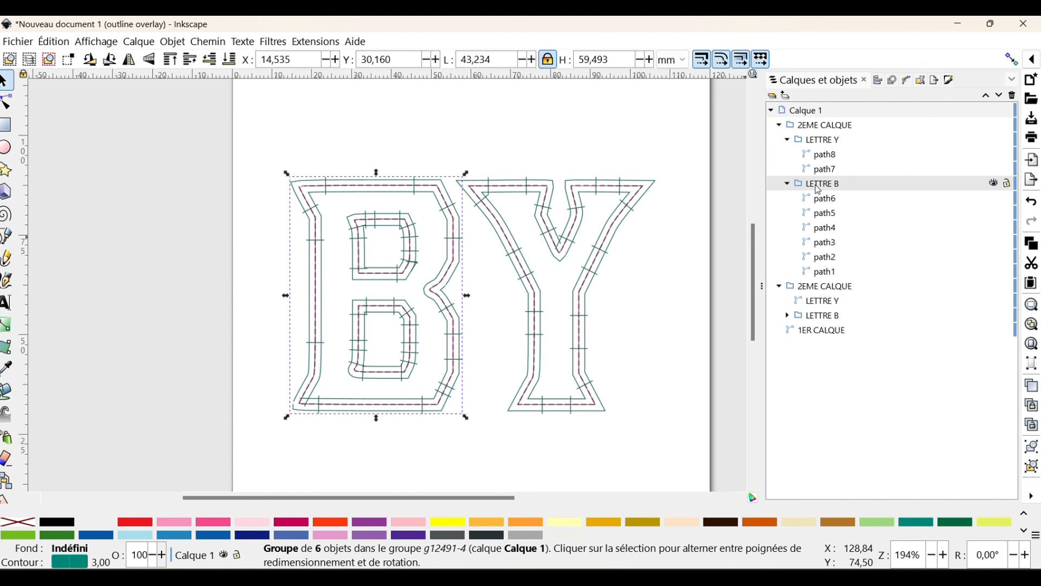
scroll(372, 333, "up", 2)
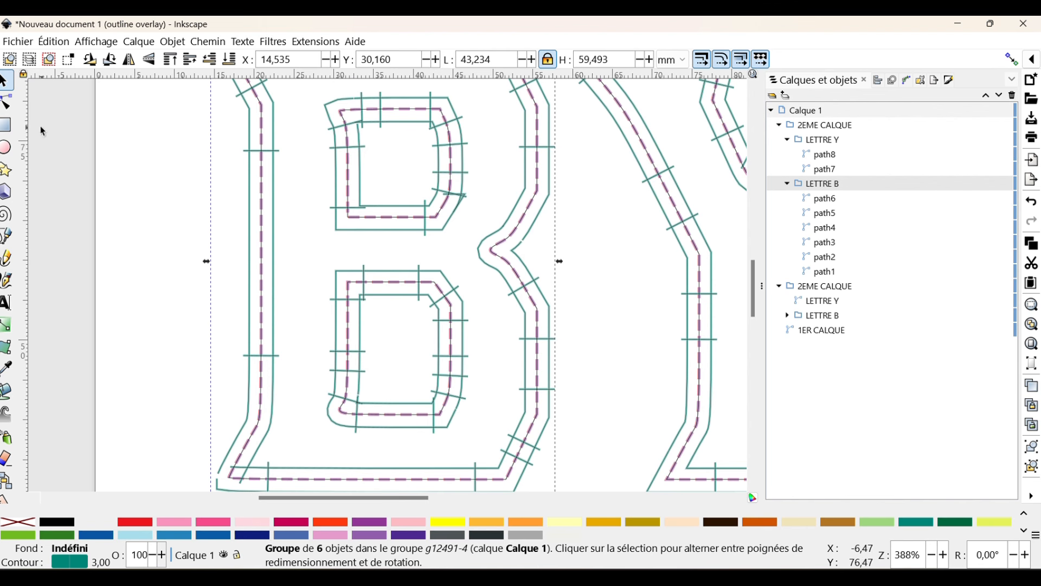
left_click(10, 108)
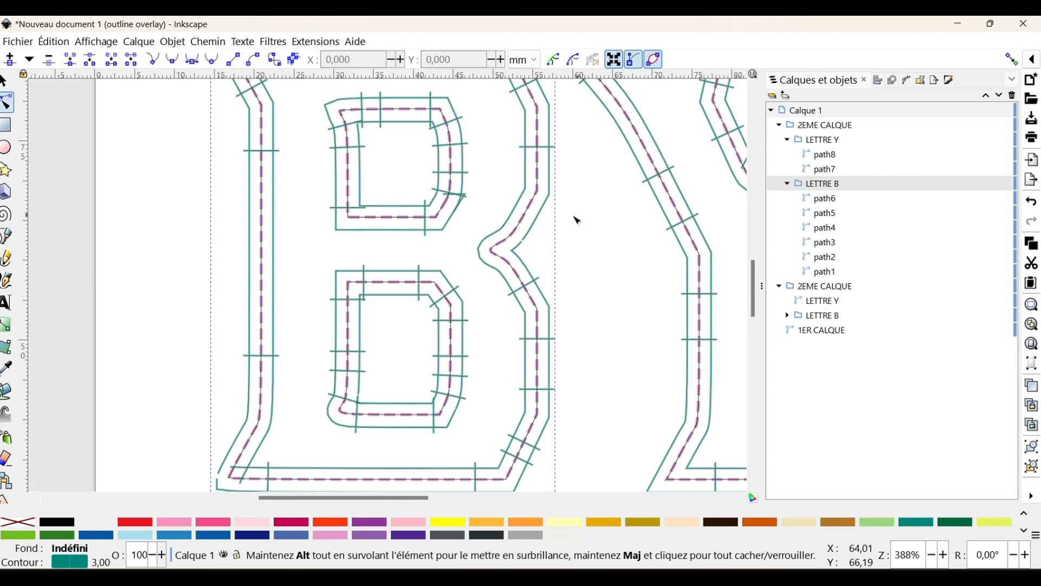
left_click(532, 238)
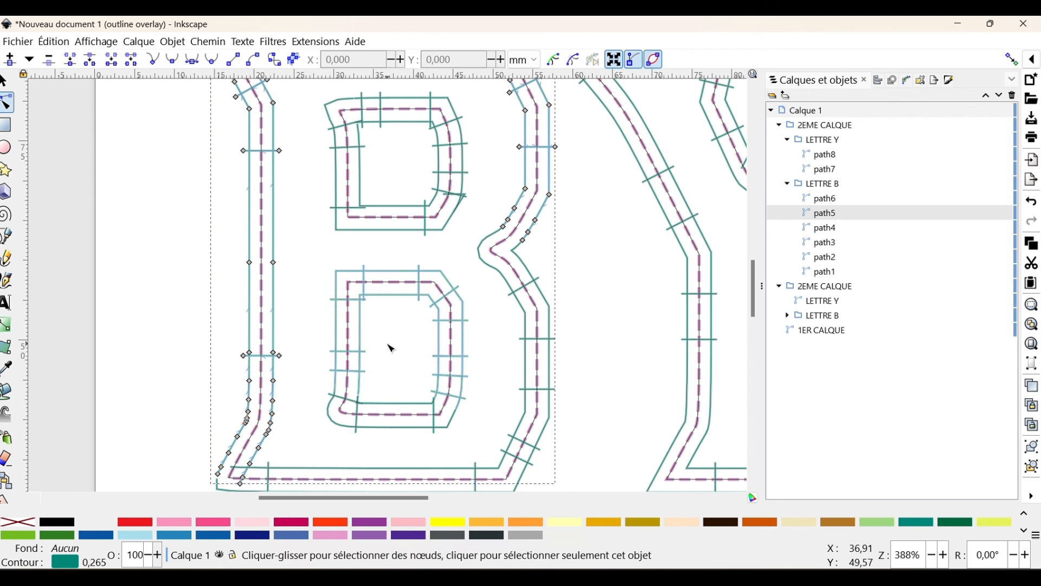
scroll(388, 348, "up", 3)
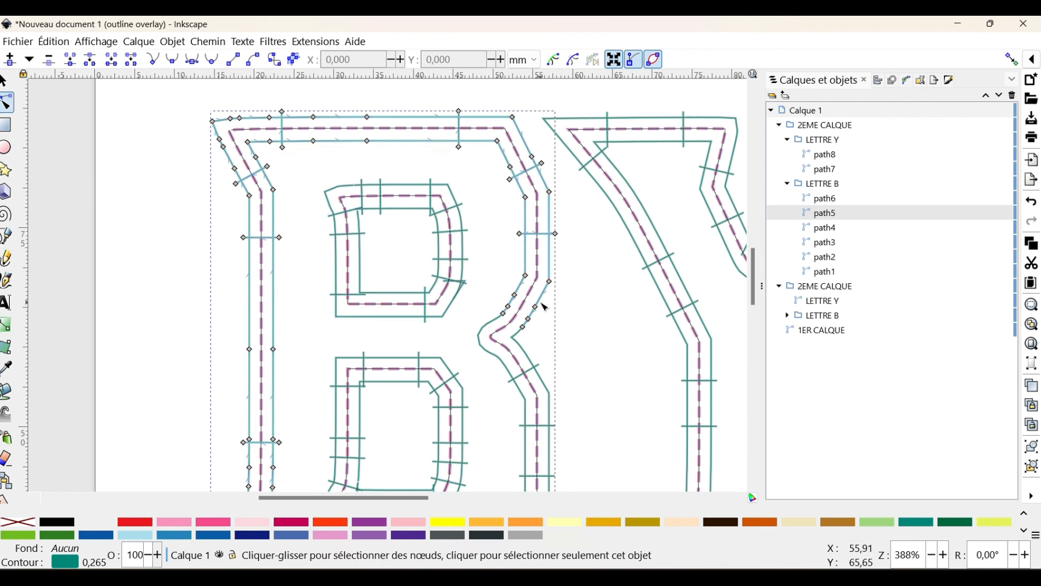
left_click(835, 230)
scroll(534, 292, "down", 4)
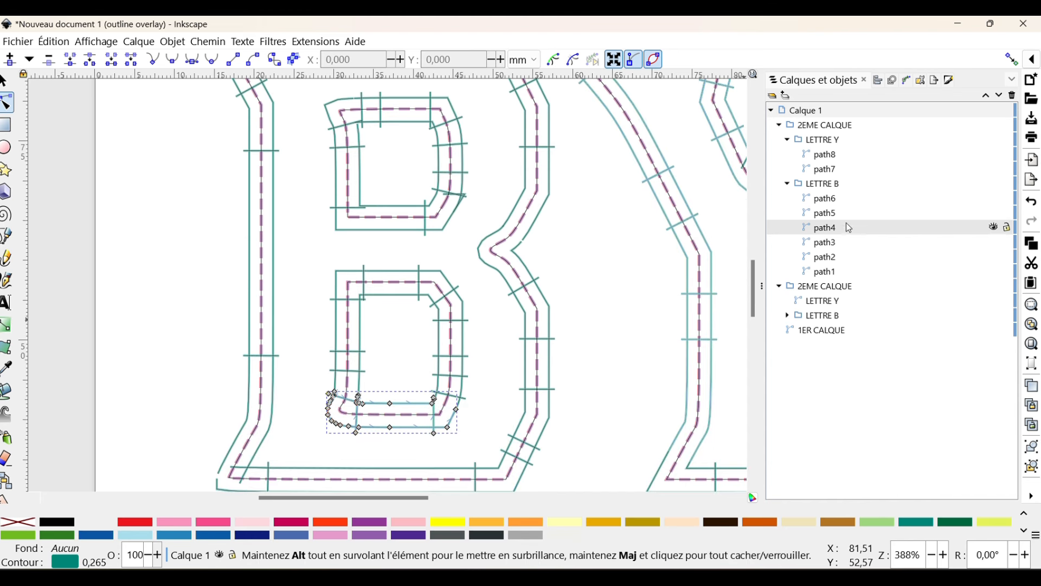
left_click(833, 200)
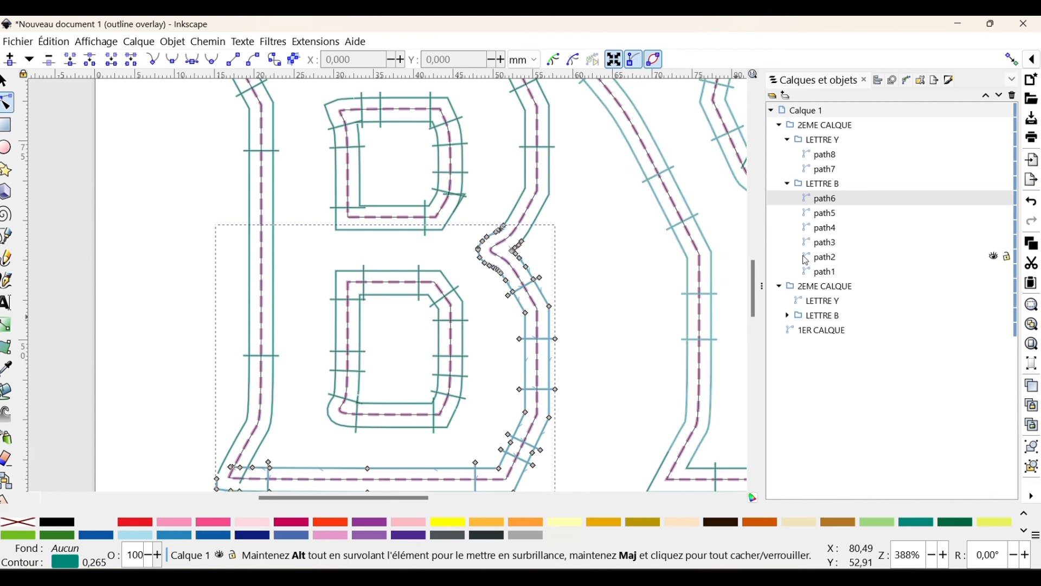
left_click(827, 260)
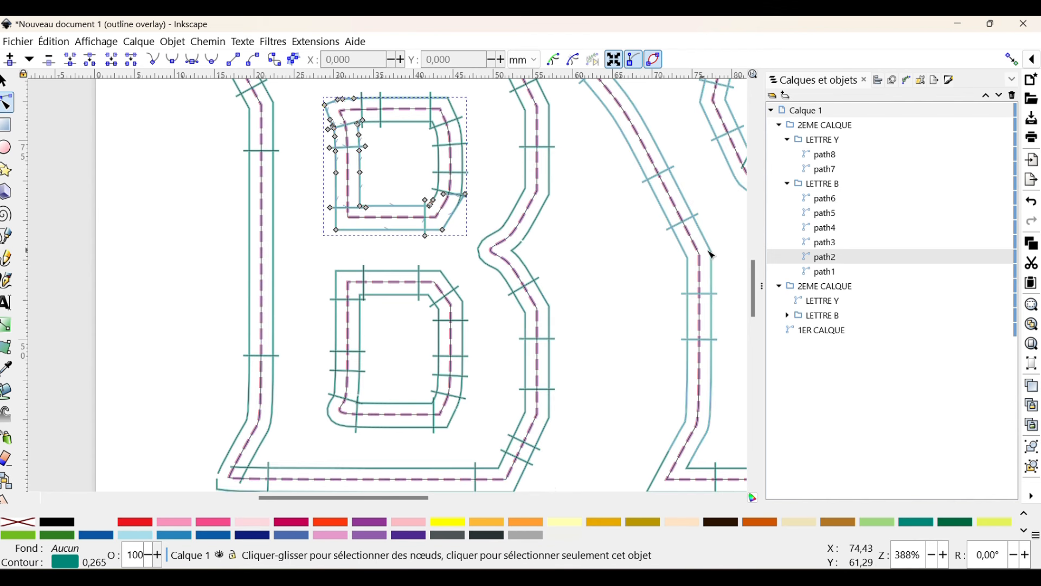
key("Down")
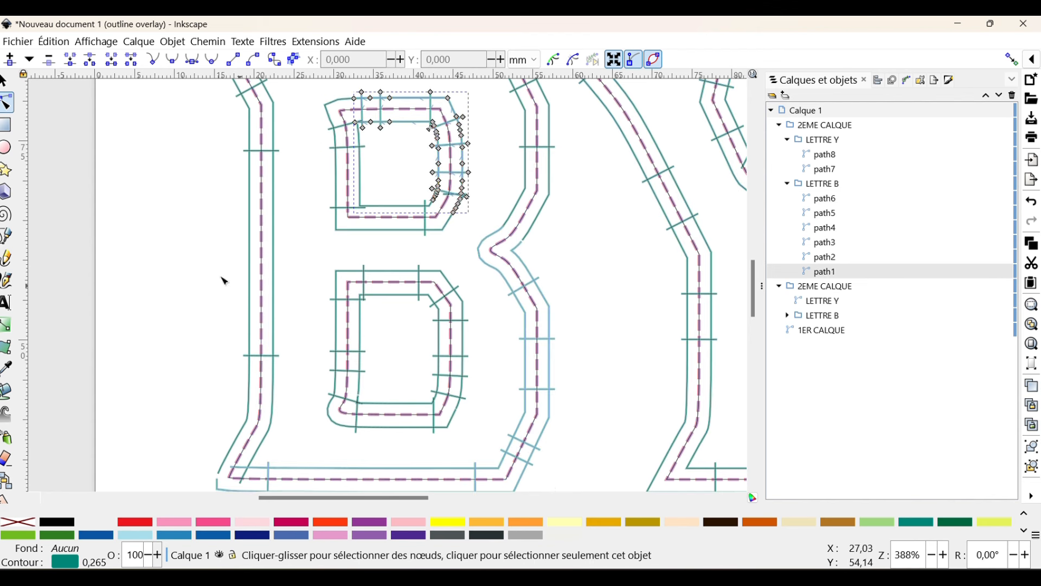
Simplify path6, the satin column along the lower part of the teal B, to reduce its nodes
scroll(358, 372, "down", 4)
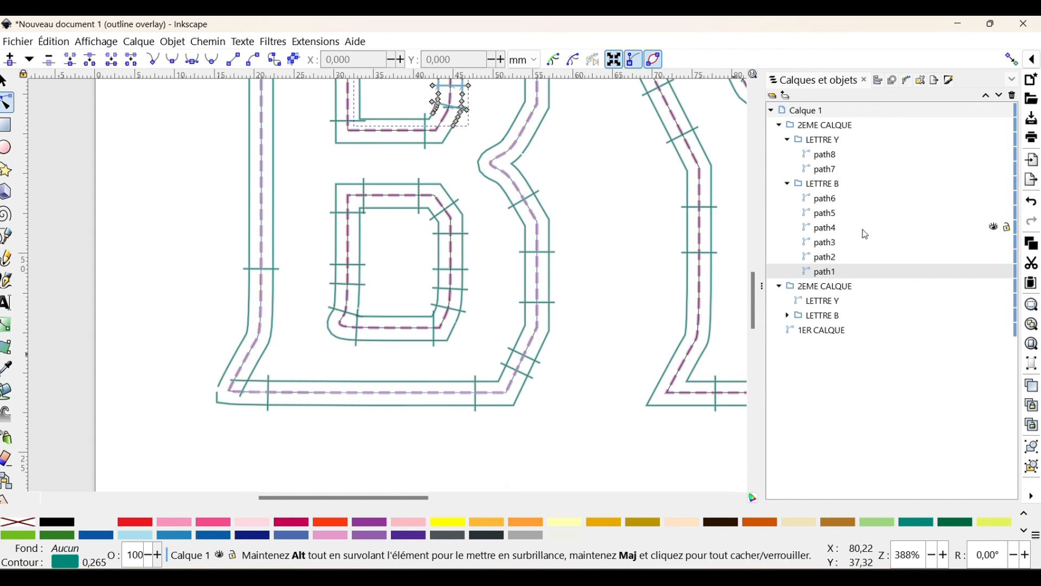
left_click(822, 198)
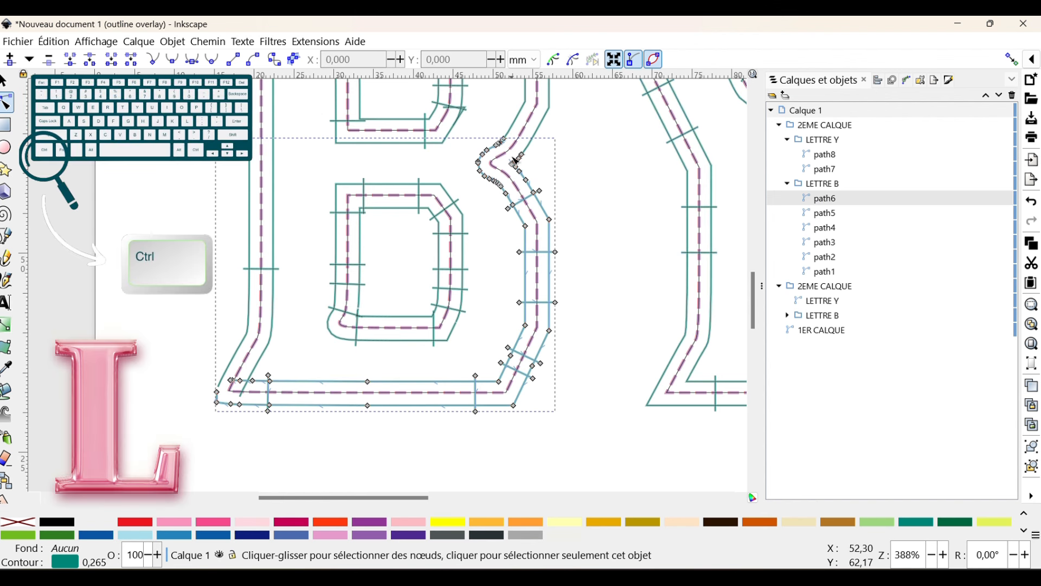
key("ctrl+l")
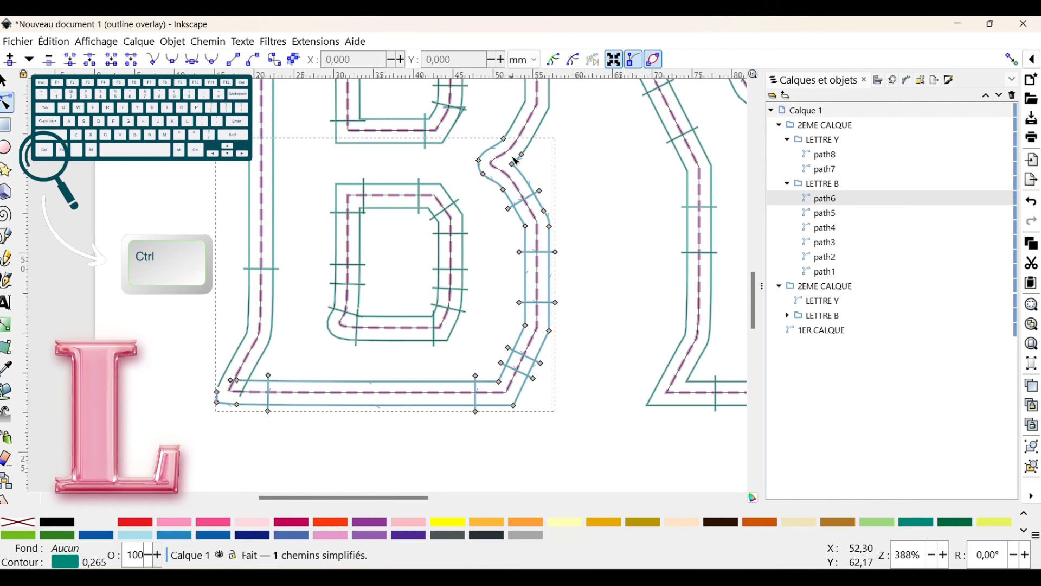
Move path6's two rail end nodes at the B's waist notch onto the matching rail ends of path5
scroll(516, 296, "up", 4)
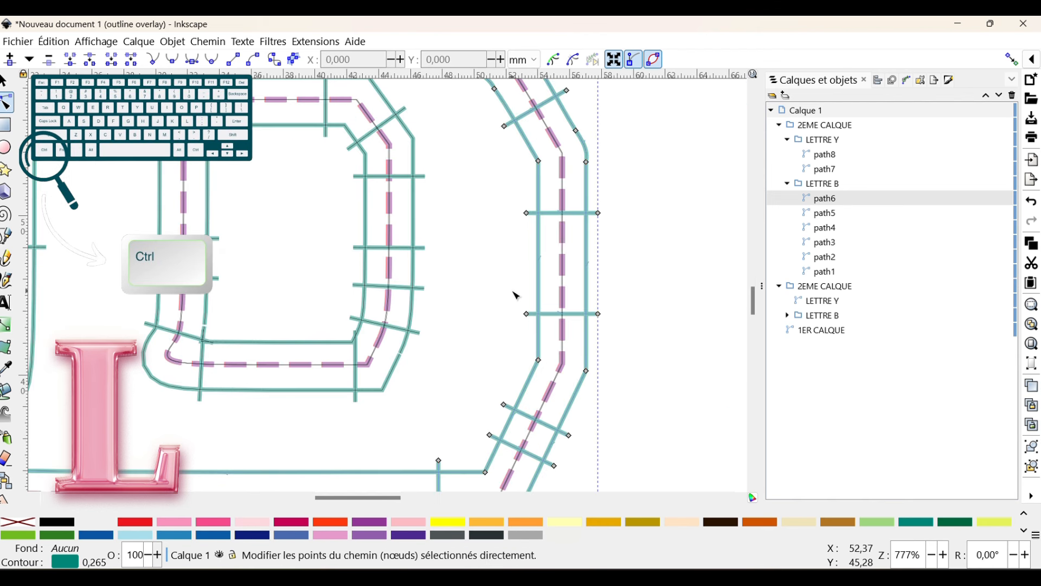
scroll(571, 284, "up", 1)
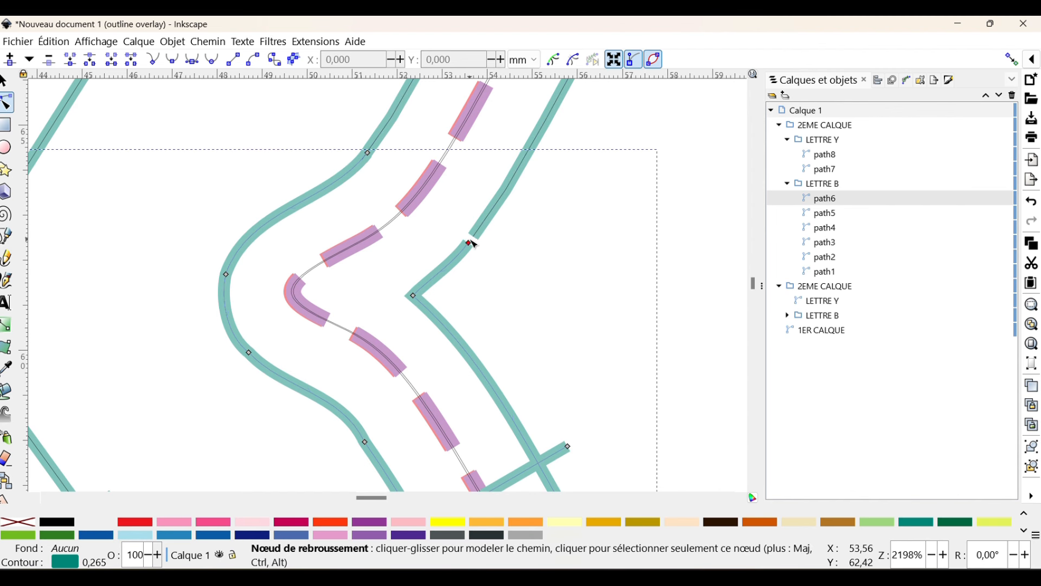
left_click_drag(469, 242, 477, 239)
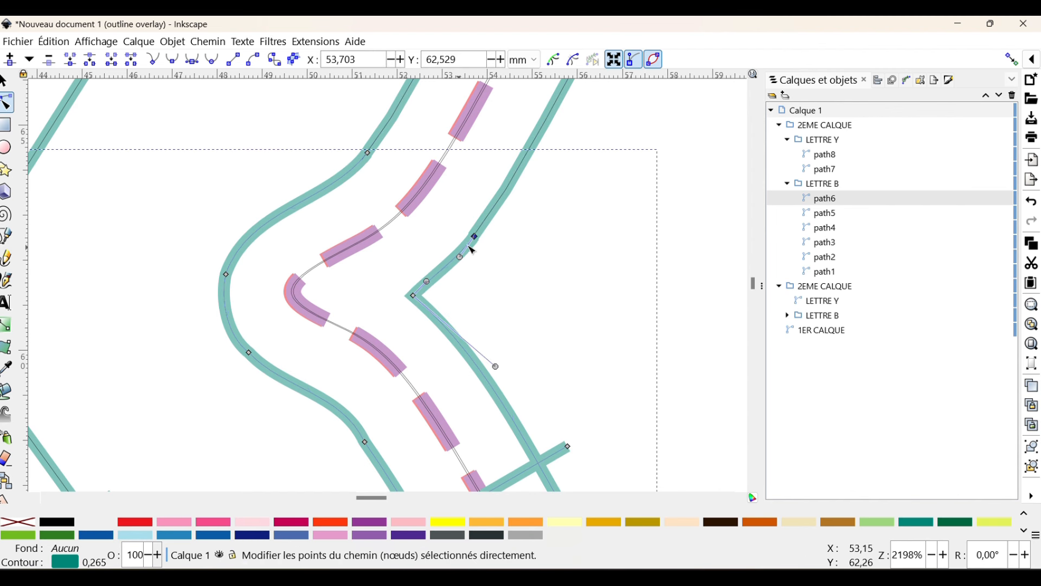
scroll(483, 246, "up", 2)
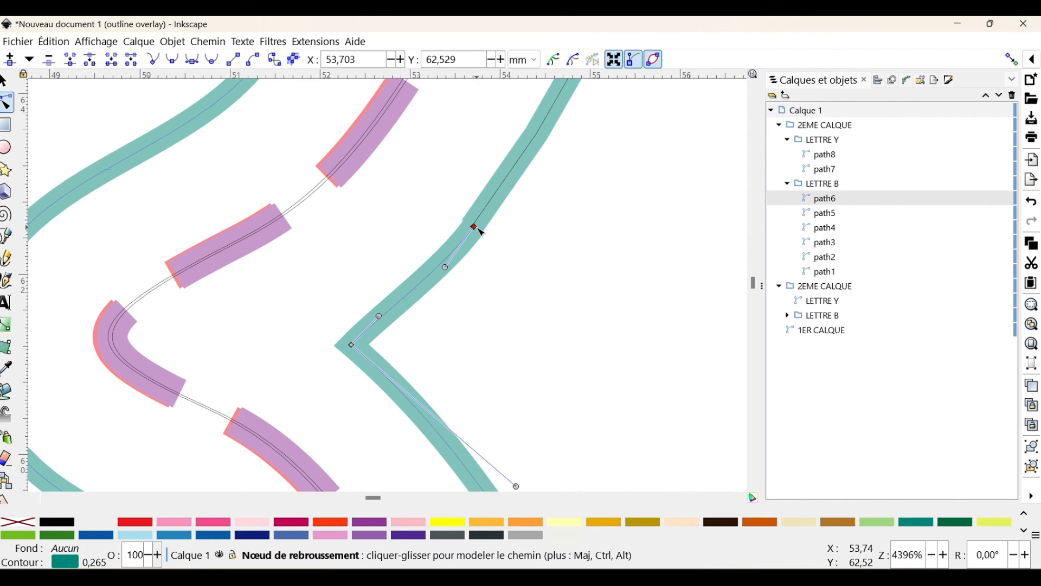
left_click_drag(477, 228, 480, 229)
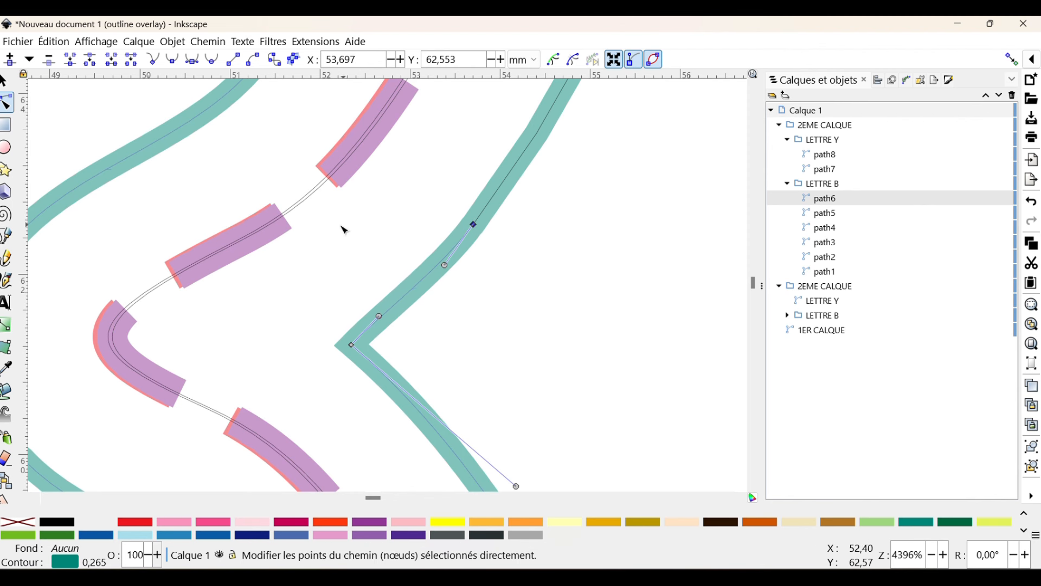
scroll(325, 230, "up", 3)
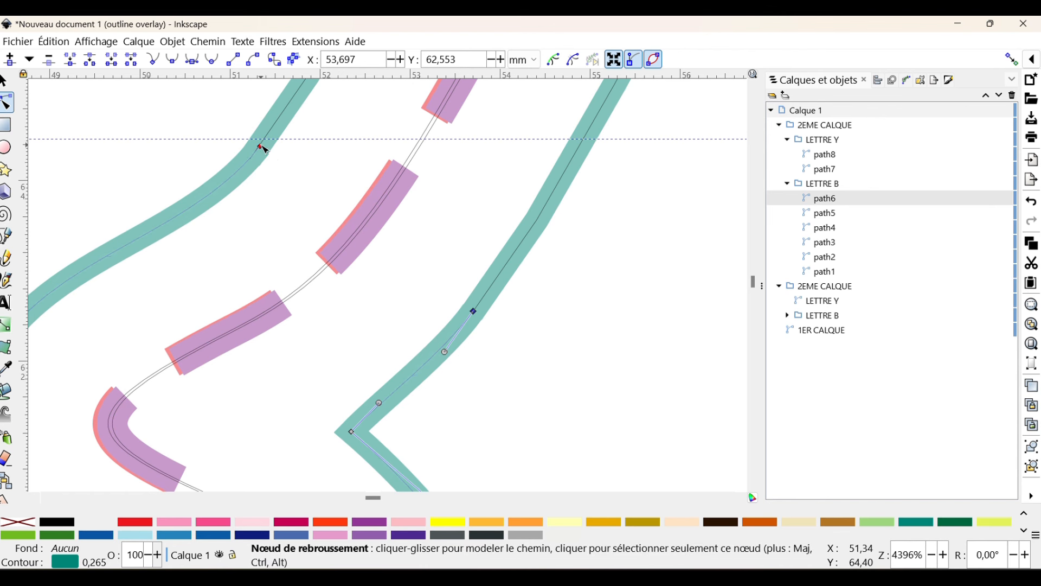
mouse_move(261, 146)
left_mouse_down()
mouse_move(244, 162)
mouse_move(255, 166)
mouse_move(263, 144)
mouse_move(253, 160)
left_mouse_up()
Move the inner rail ends of path6 and path5 to their crossing point at the B's lower-left corner
scroll(249, 263, "down", 5)
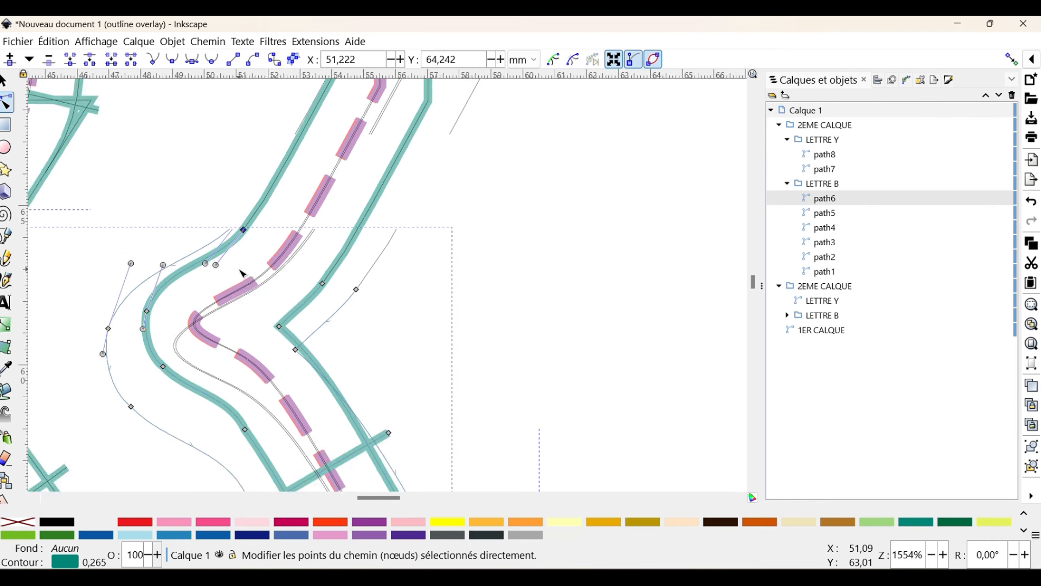
left_click_drag(410, 498, 361, 504)
scroll(344, 328, "down", 20)
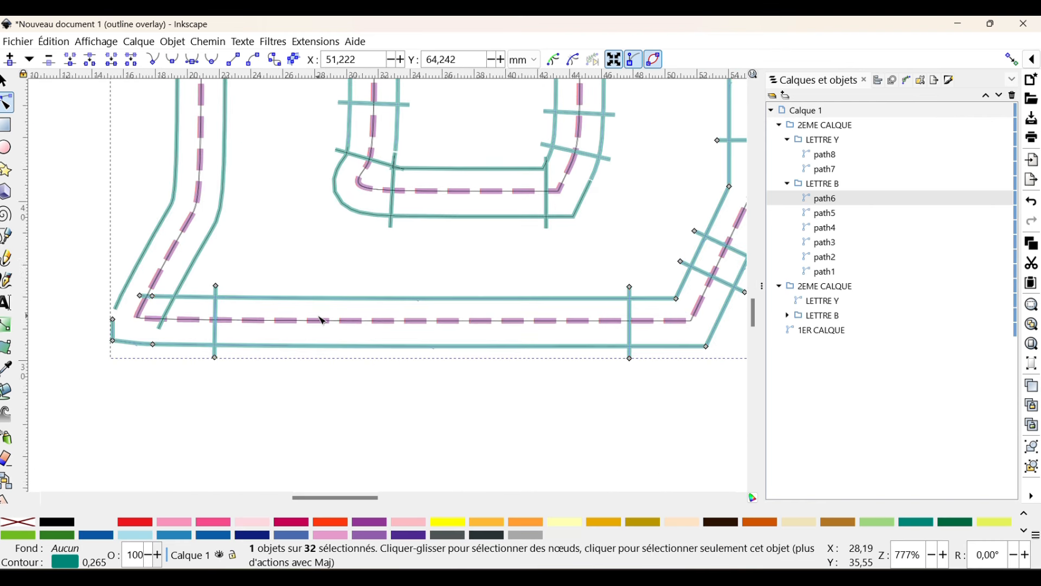
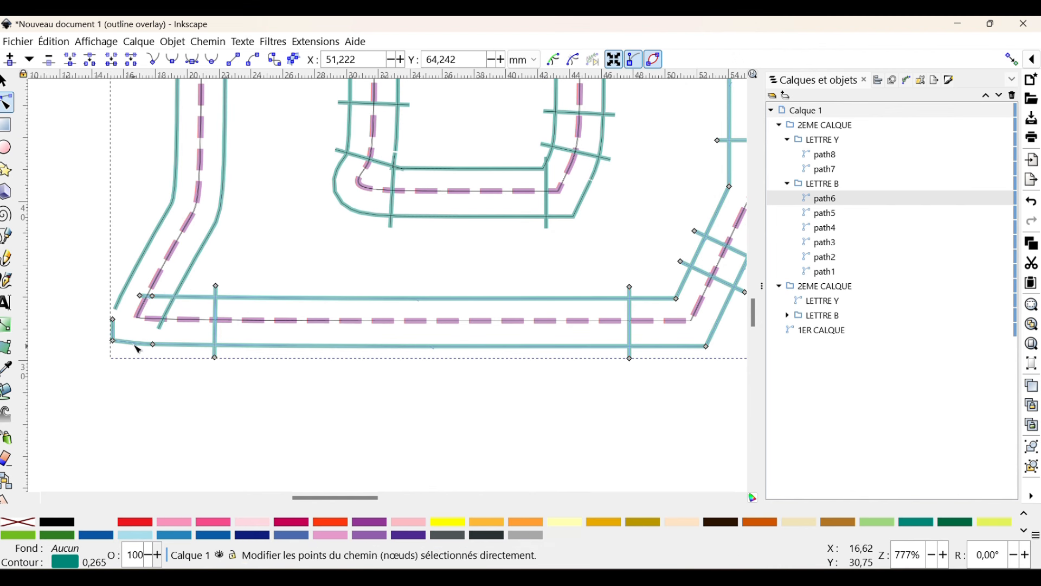
scroll(142, 357, "up", 4)
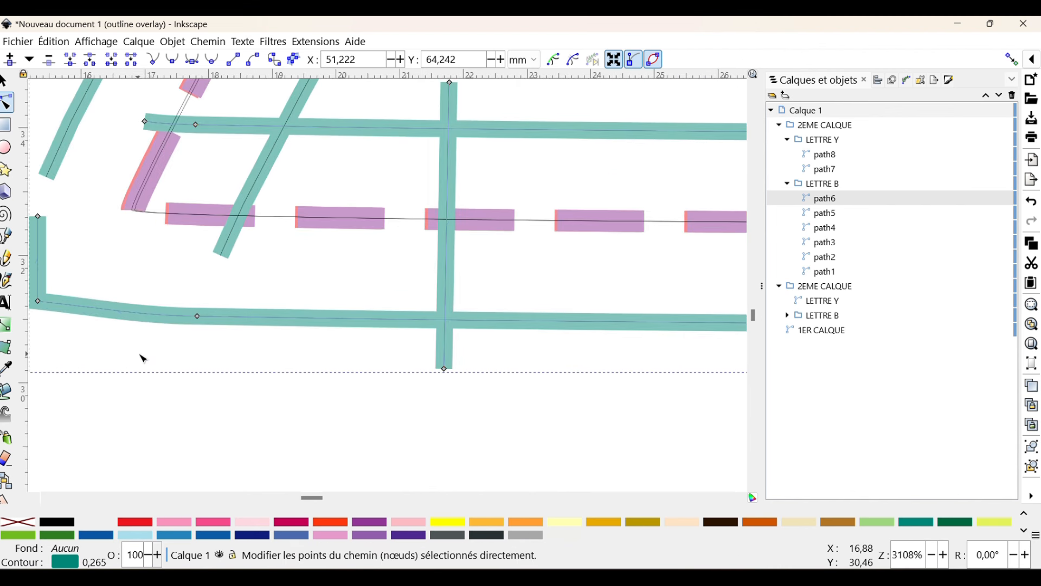
mouse_move(314, 497)
left_mouse_down()
mouse_move(298, 491)
mouse_move(322, 497)
mouse_move(310, 505)
left_mouse_up()
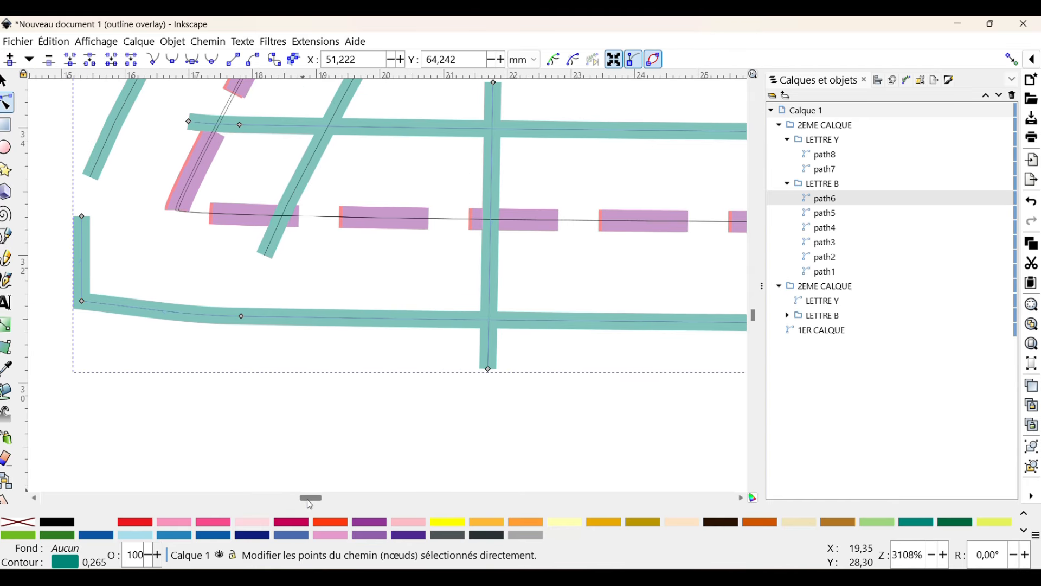
scroll(334, 432, "up", 6)
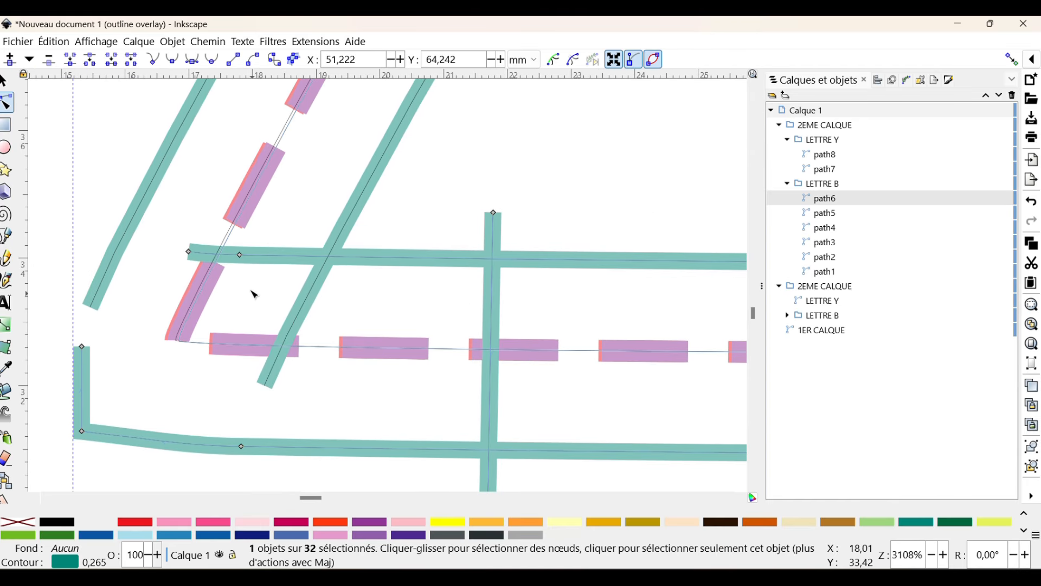
left_click(190, 253)
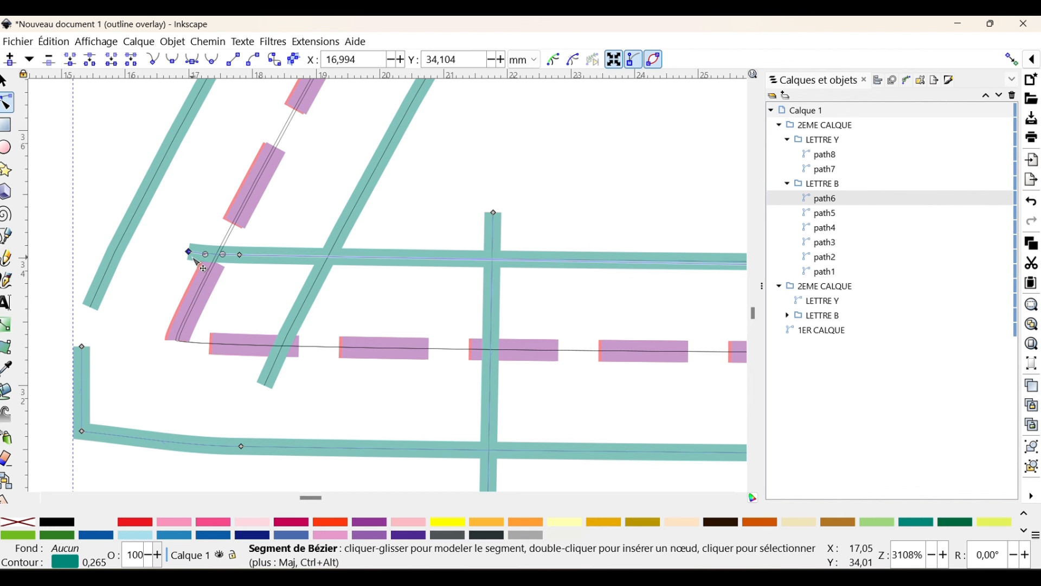
left_click_drag(196, 261, 328, 262)
left_click(271, 382)
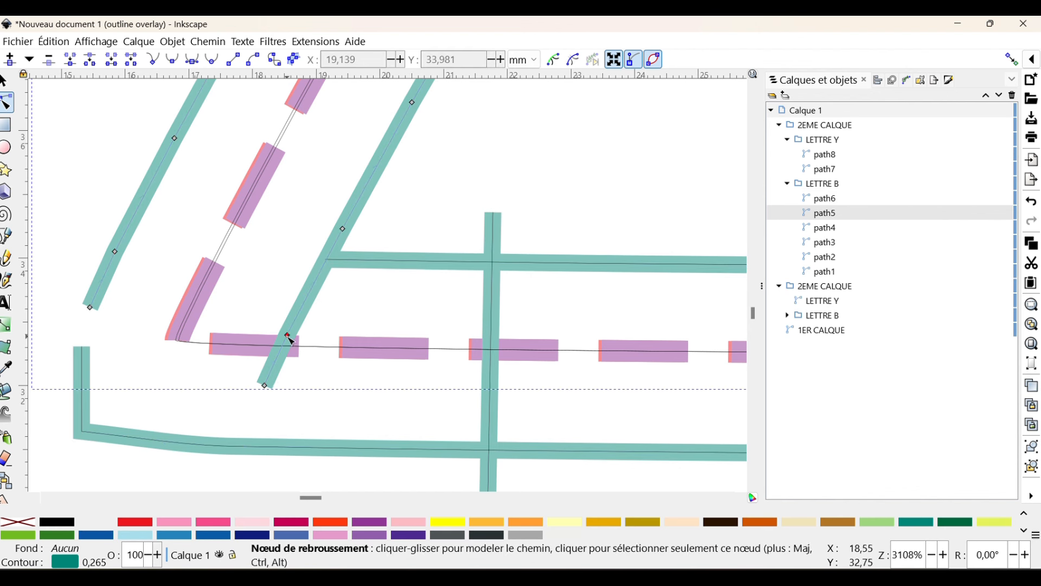
left_click_drag(266, 386, 327, 262)
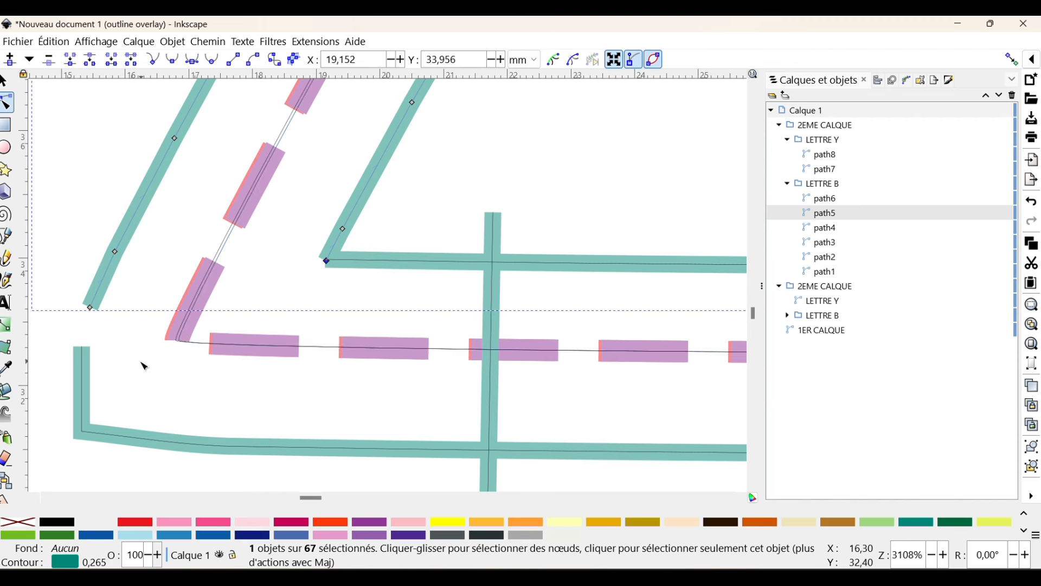
Move path6's outer rail end at the B's lower-left corner onto path5's outer rail end
left_click(86, 375)
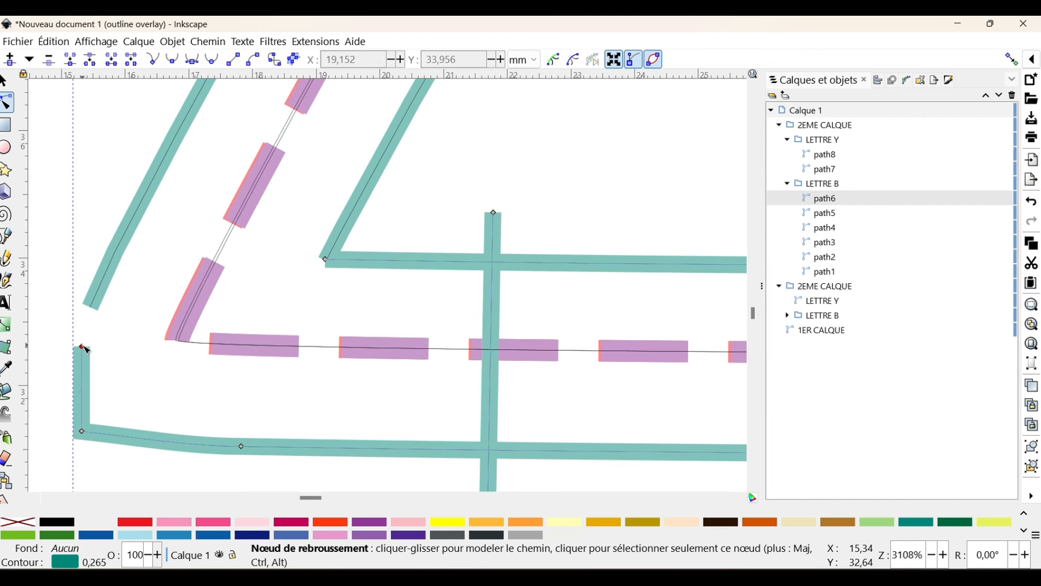
left_click_drag(83, 346, 93, 307)
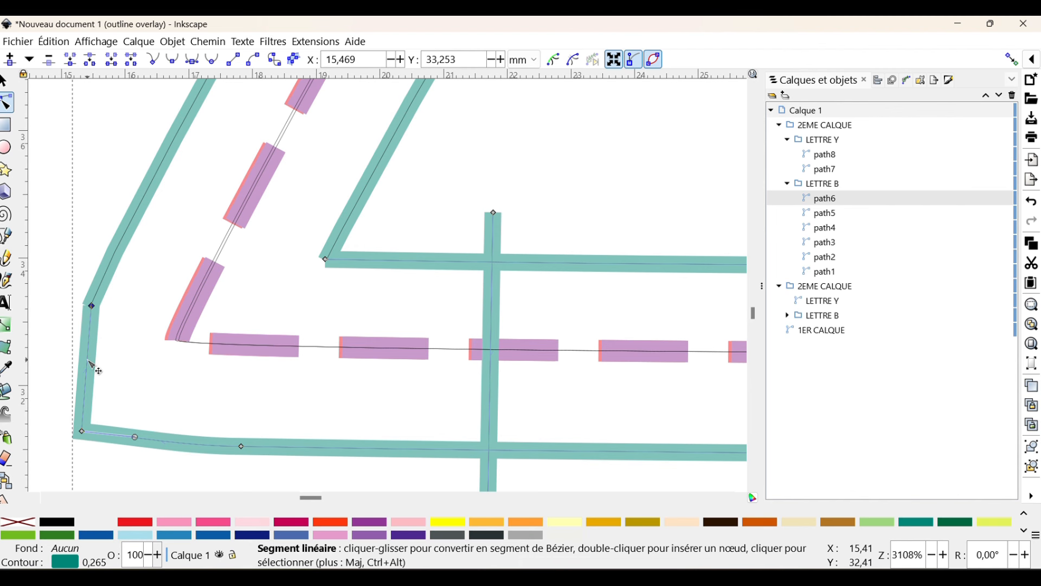
Bend path6's straight outer-rail segment at the B's lower-left corner into a curve and align its upper node with path5's outer rail
left_click_drag(88, 362, 85, 364)
scroll(140, 388, "up", 2)
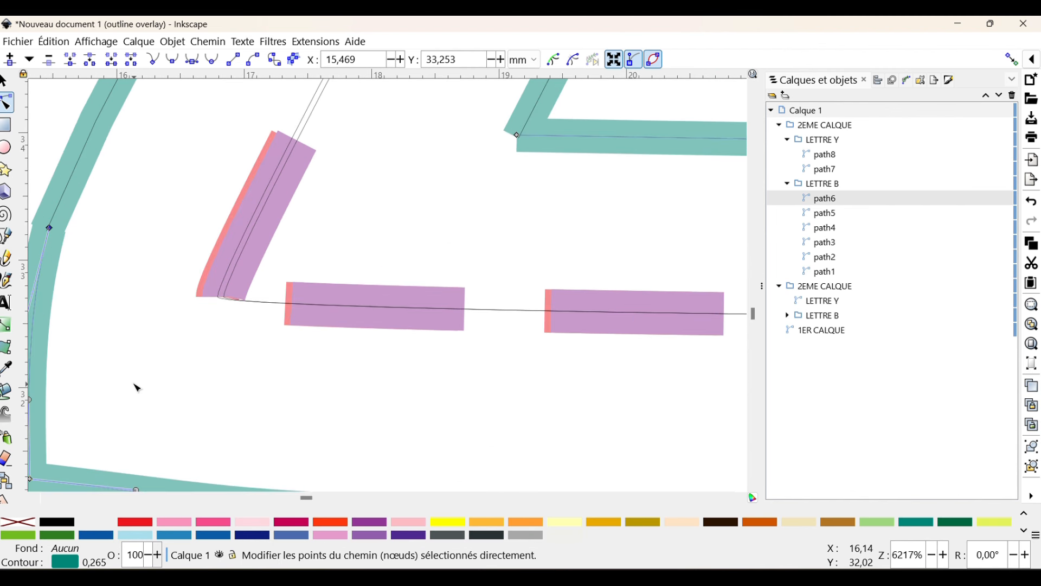
scroll(136, 387, "down", 1)
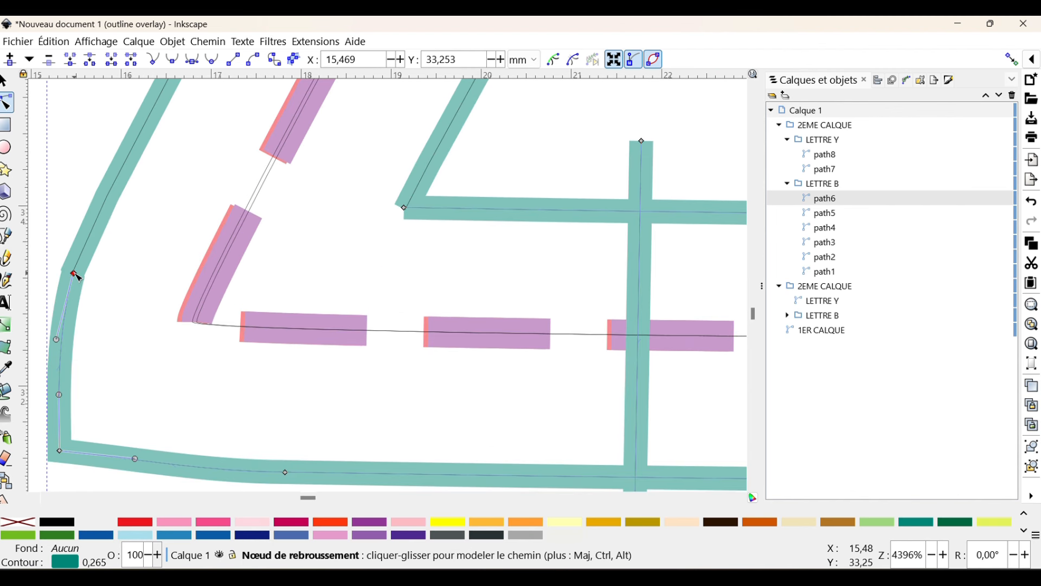
left_click_drag(74, 275, 77, 276)
scroll(241, 334, "down", 4)
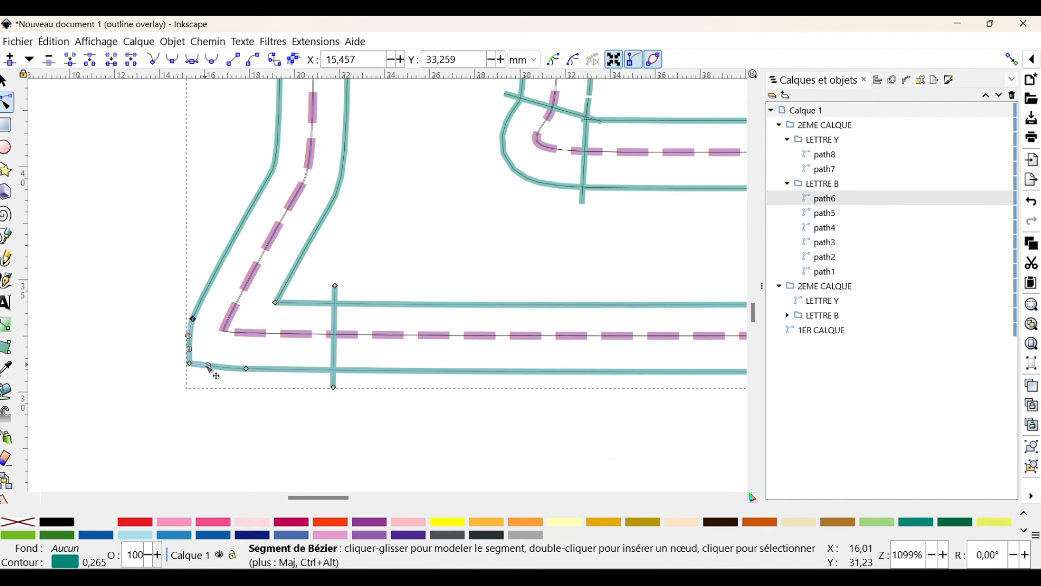
Move path6's vertical rung near the B's lower-left corner onto the diagonal between the outer and inner corners, adjusting its handles to straighten it
left_click_drag(335, 387, 190, 363)
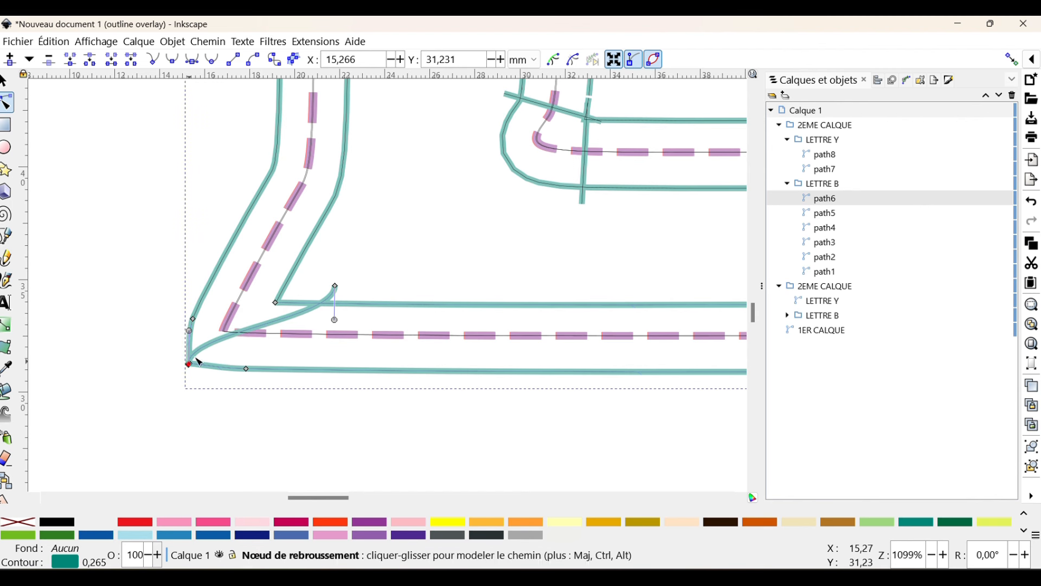
left_click_drag(336, 321, 267, 312)
left_click_drag(201, 337, 212, 340)
left_click_drag(338, 285, 286, 302)
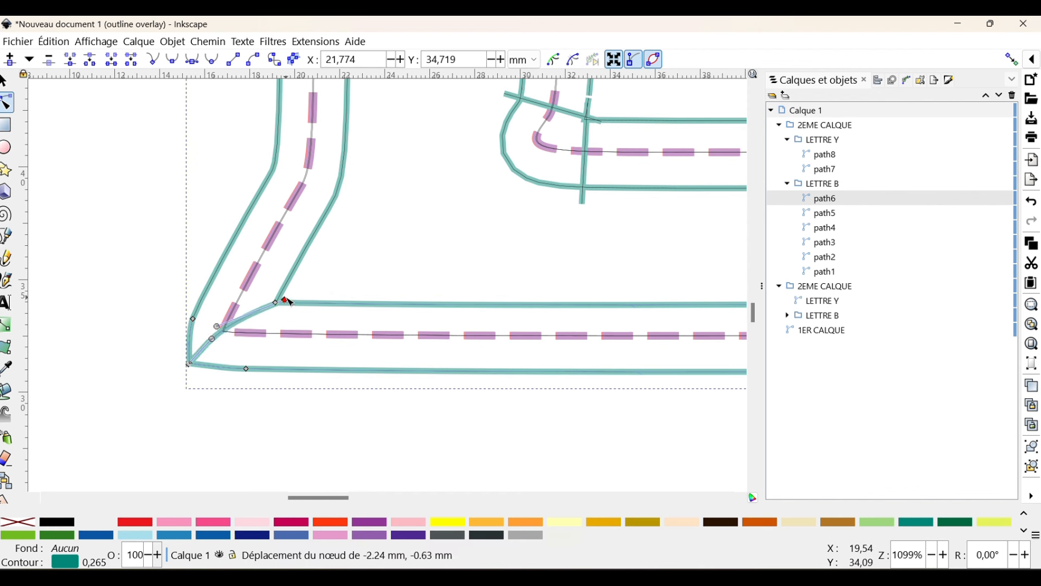
left_click_drag(218, 328, 227, 338)
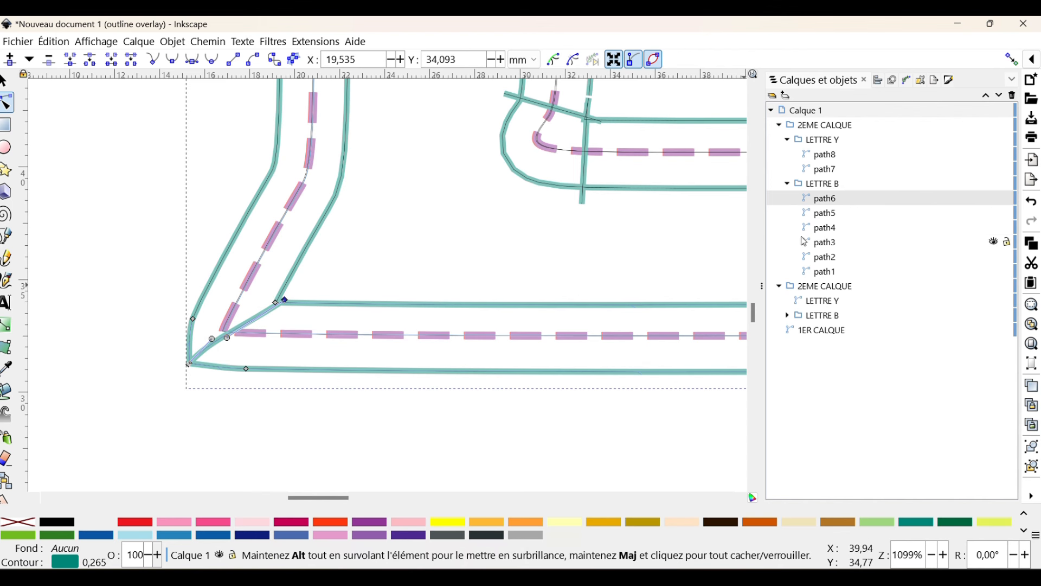
scroll(565, 333, "down", 4)
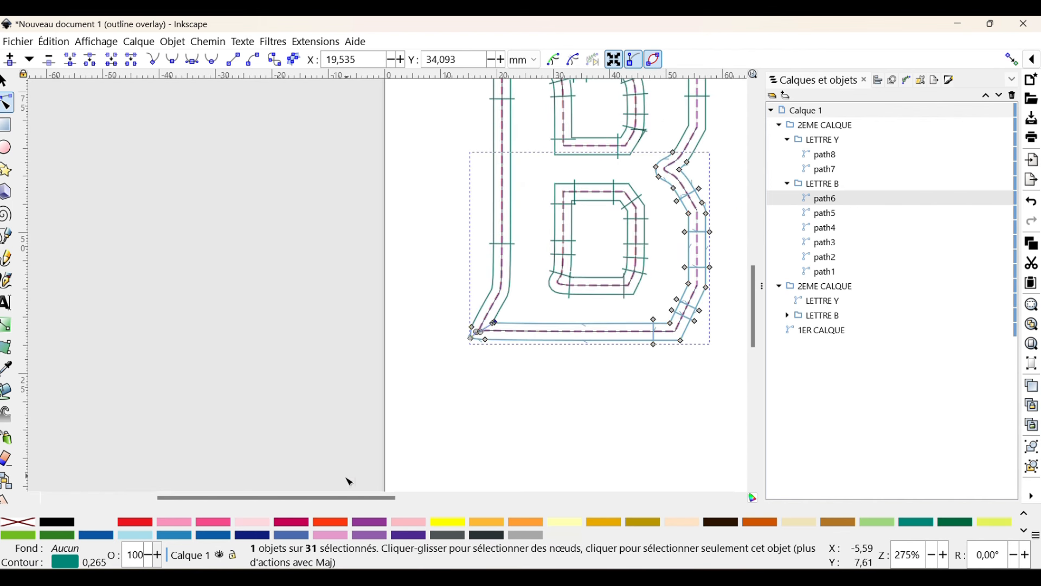
left_click_drag(324, 500, 394, 503)
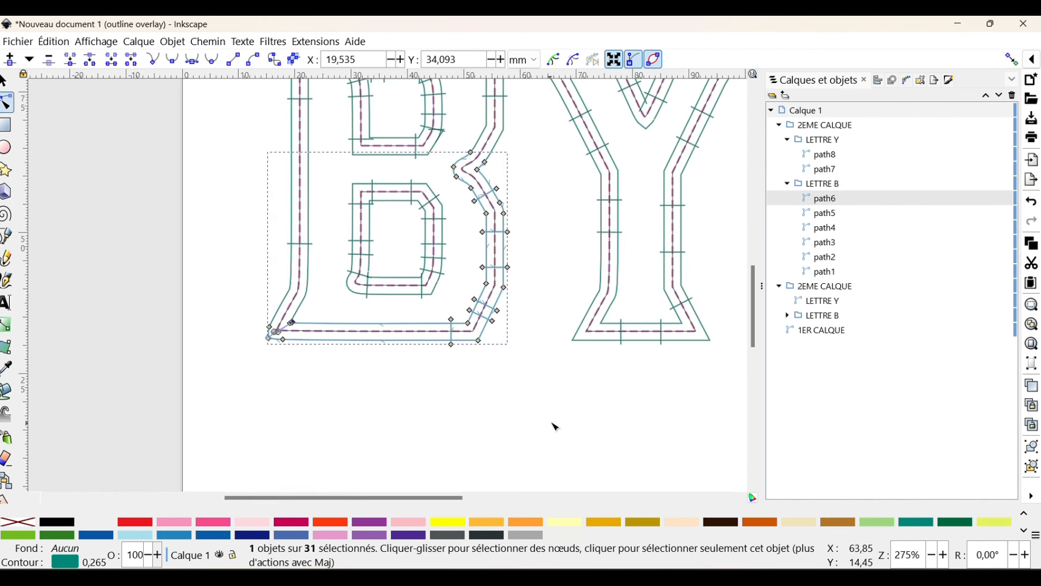
Adjust path5's lower end node at the inner notch on the letter B's right side to meet the adjoining outline
left_click(834, 217)
scroll(453, 293, "up", 2)
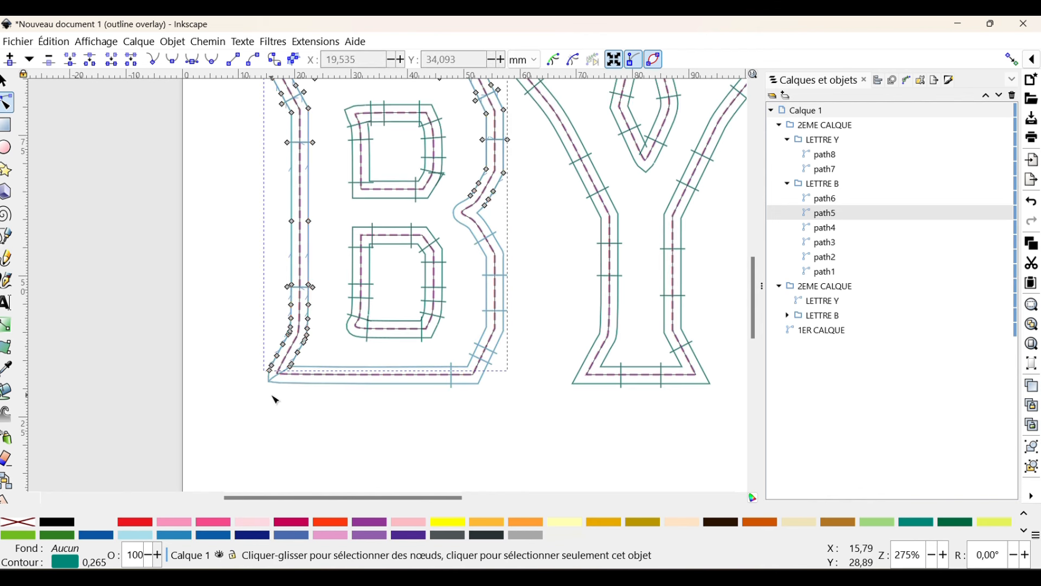
scroll(275, 400, "up", 5)
scroll(406, 281, "up", 2)
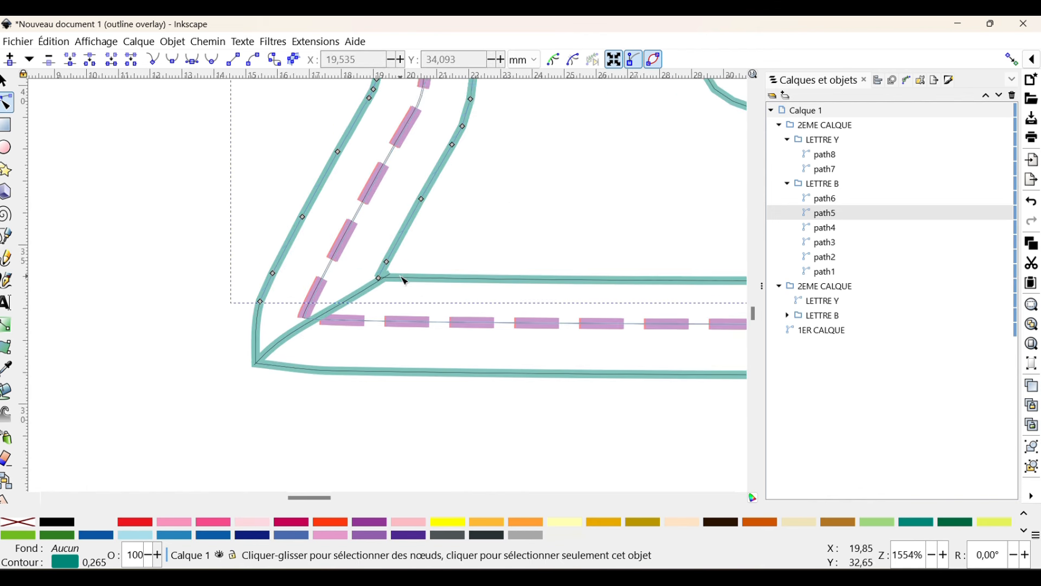
scroll(502, 332, "down", 3)
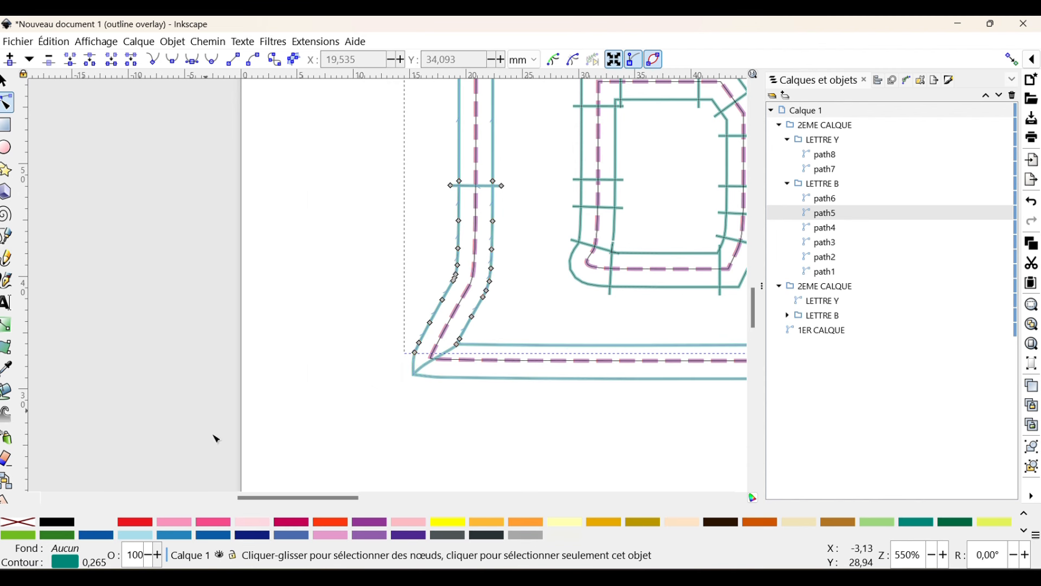
left_click_drag(300, 496, 334, 502)
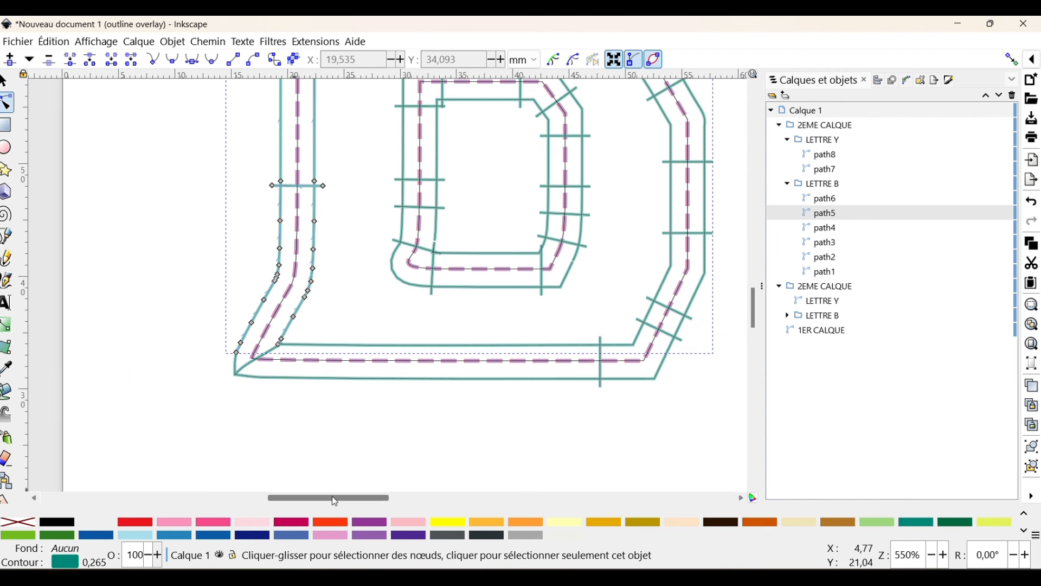
scroll(304, 338, "up", 7)
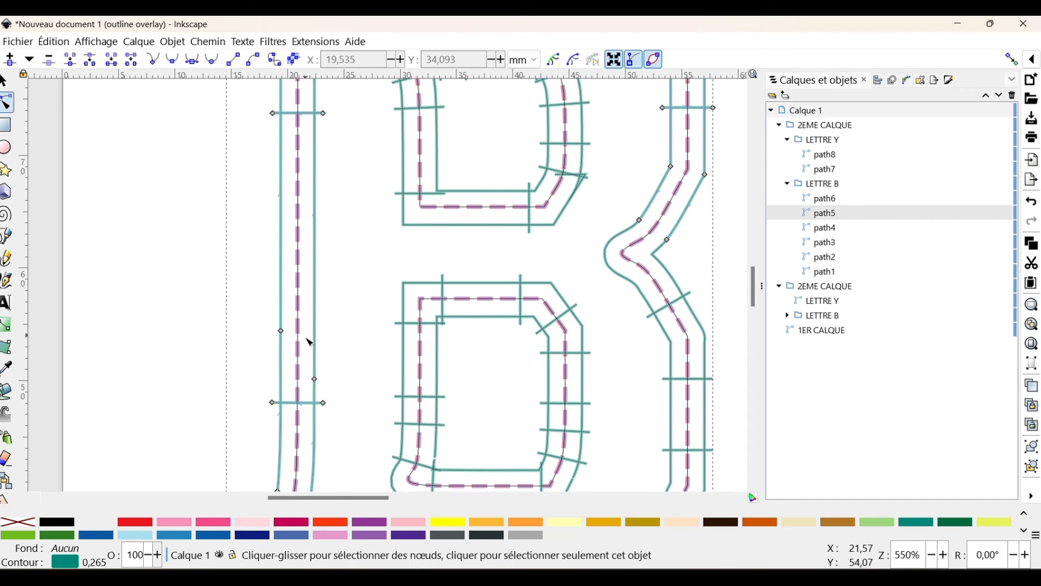
scroll(311, 343, "up", 5)
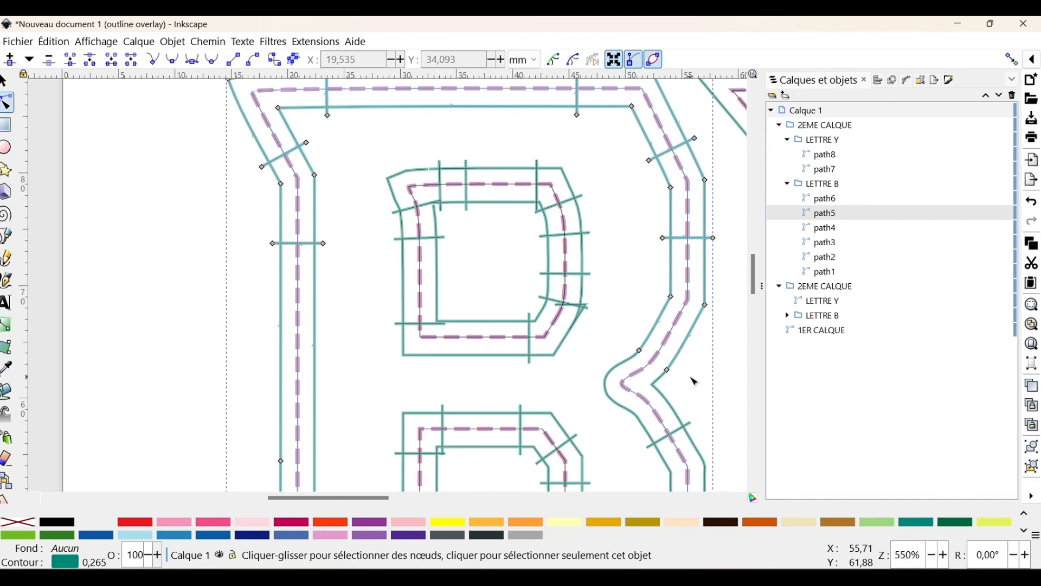
scroll(694, 382, "up", 4)
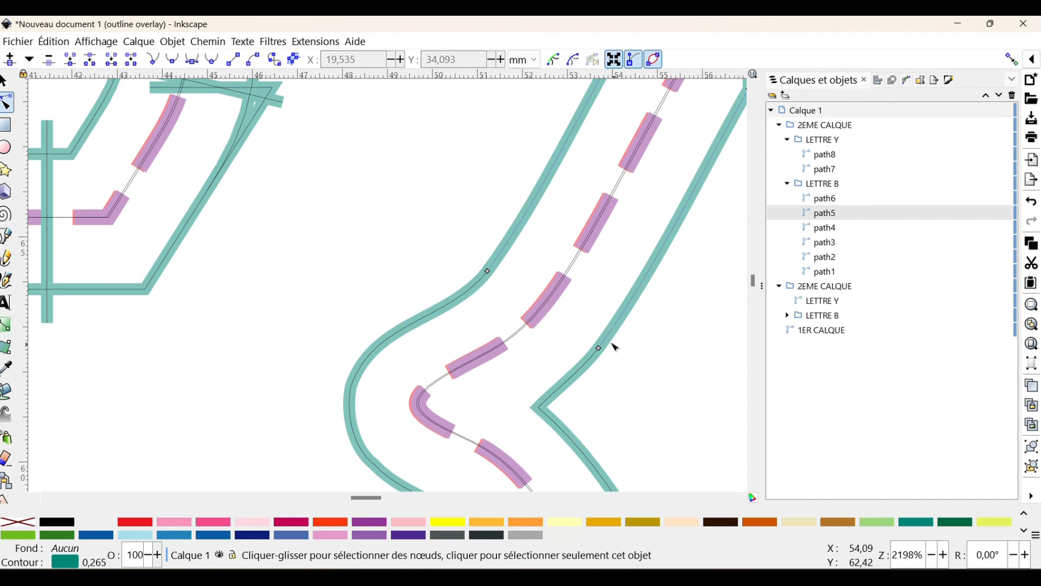
left_click_drag(604, 348, 600, 353)
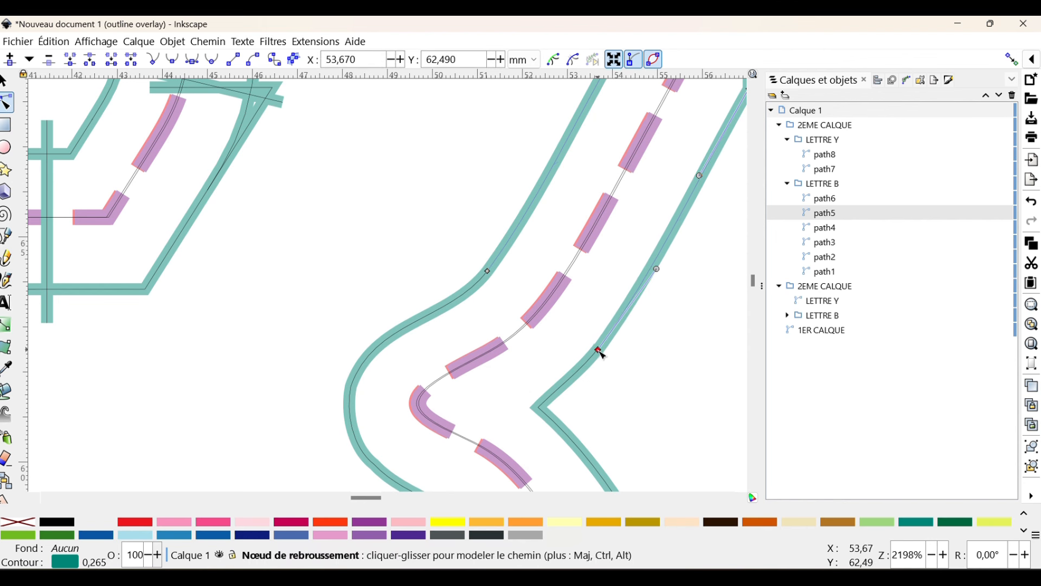
Simplify path4, the bottom section of the B's lower counter, twice to reduce its nodes
left_click(824, 230)
scroll(293, 234, "down", 5)
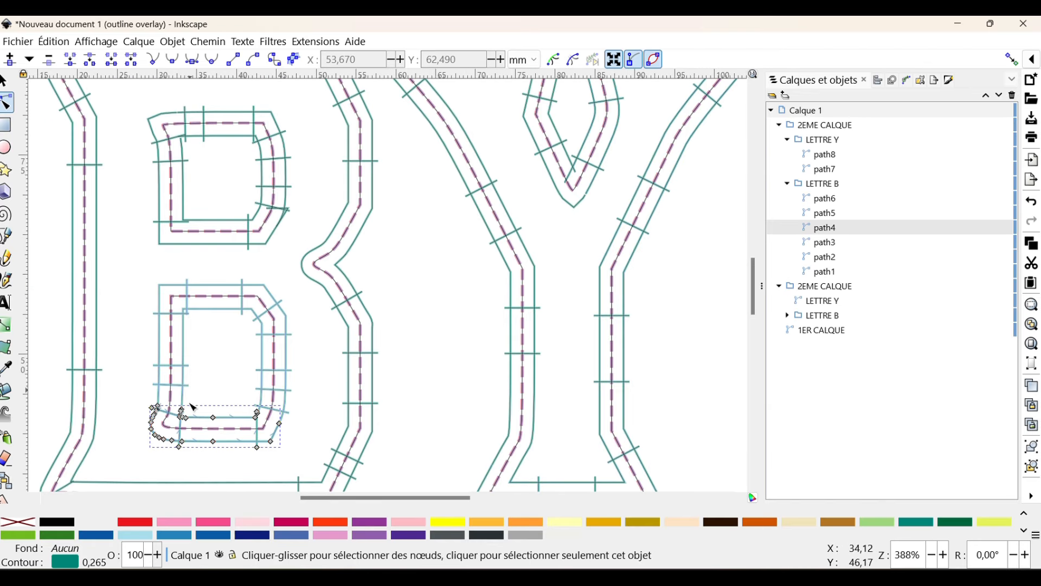
scroll(149, 437, "up", 3)
scroll(150, 437, "up", 2)
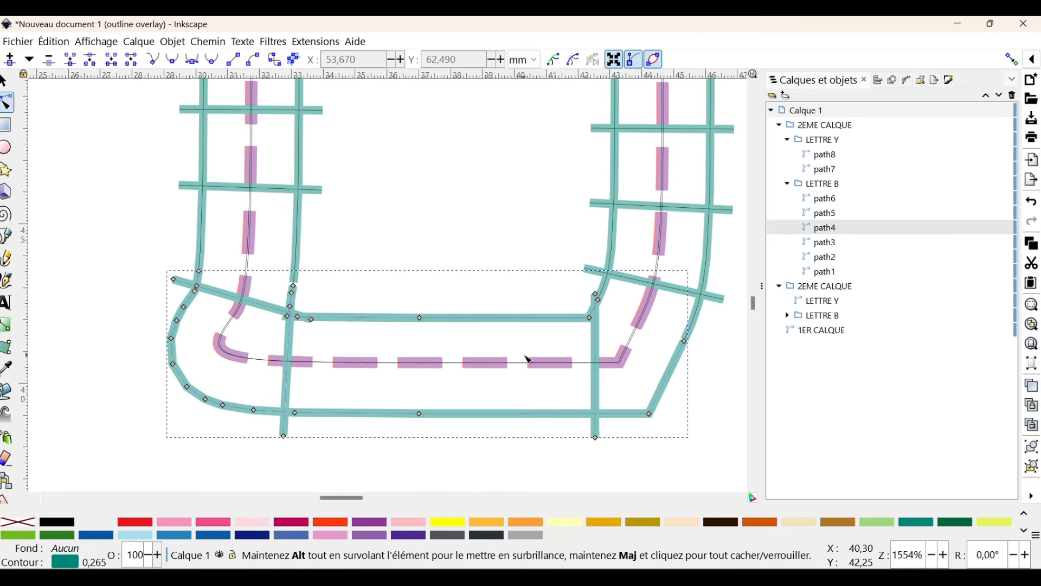
key("ctrl+l")
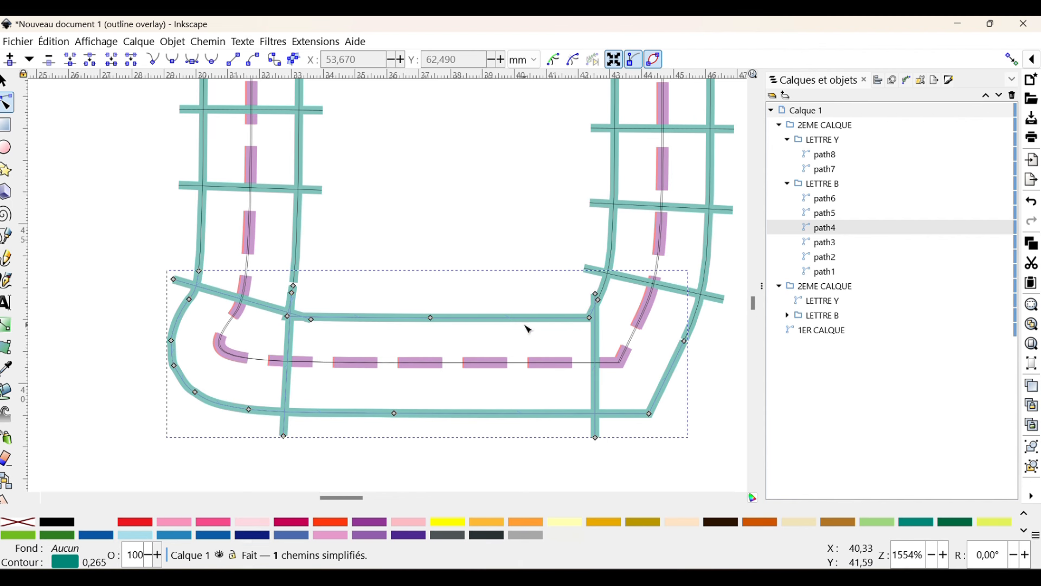
key("ctrl+l")
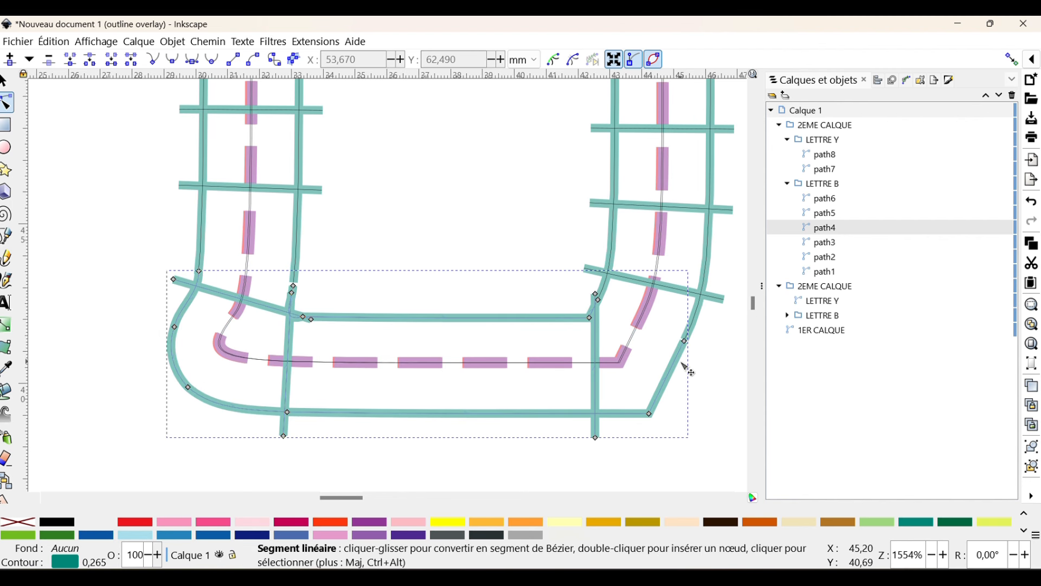
Join path4's outer right end node to the adjoining outline and curve the segment down to its lower-right corner
scroll(687, 370, "up", 1)
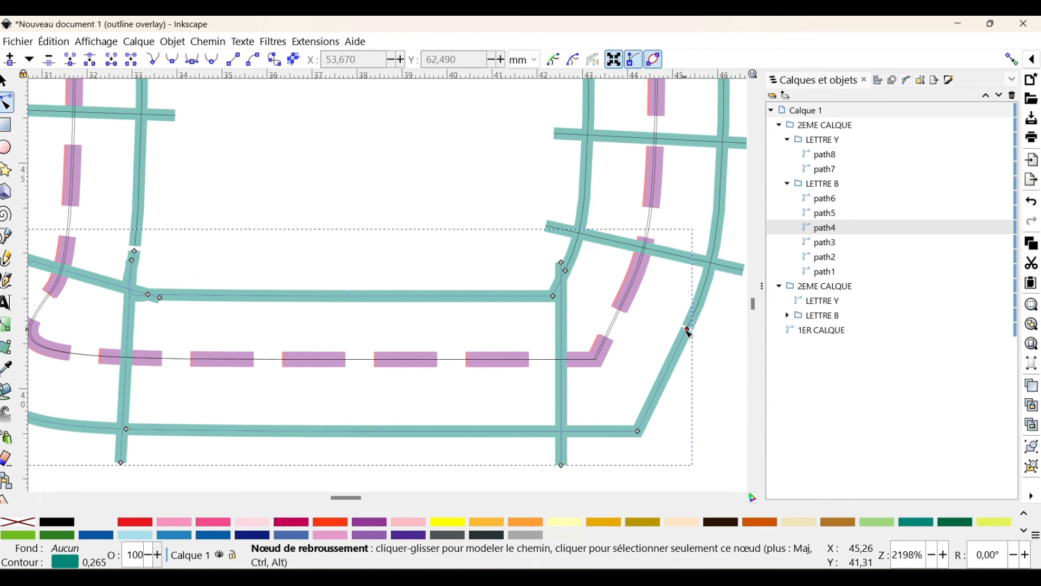
left_click_drag(688, 329, 692, 327)
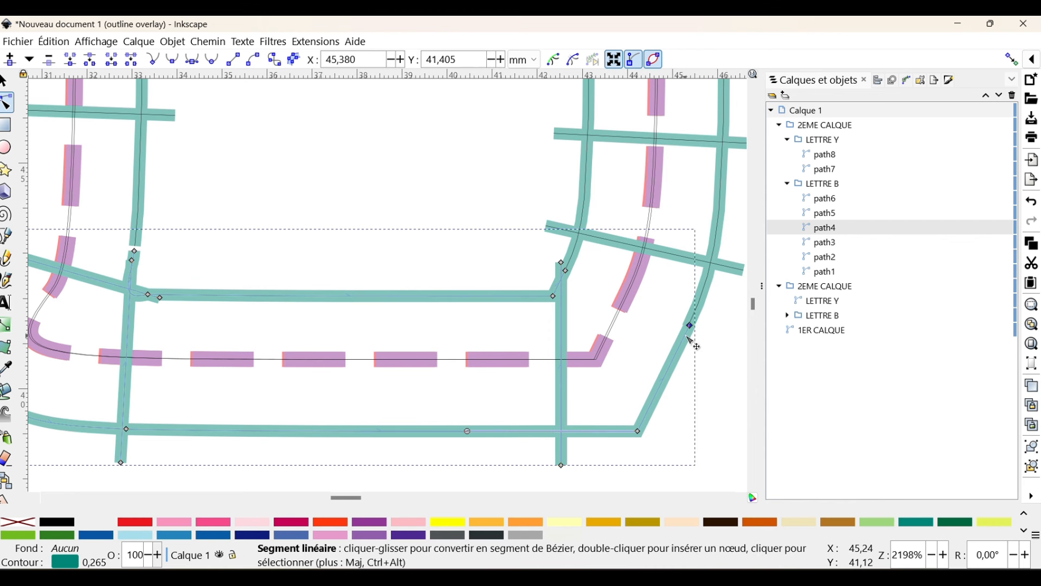
double_click(674, 375)
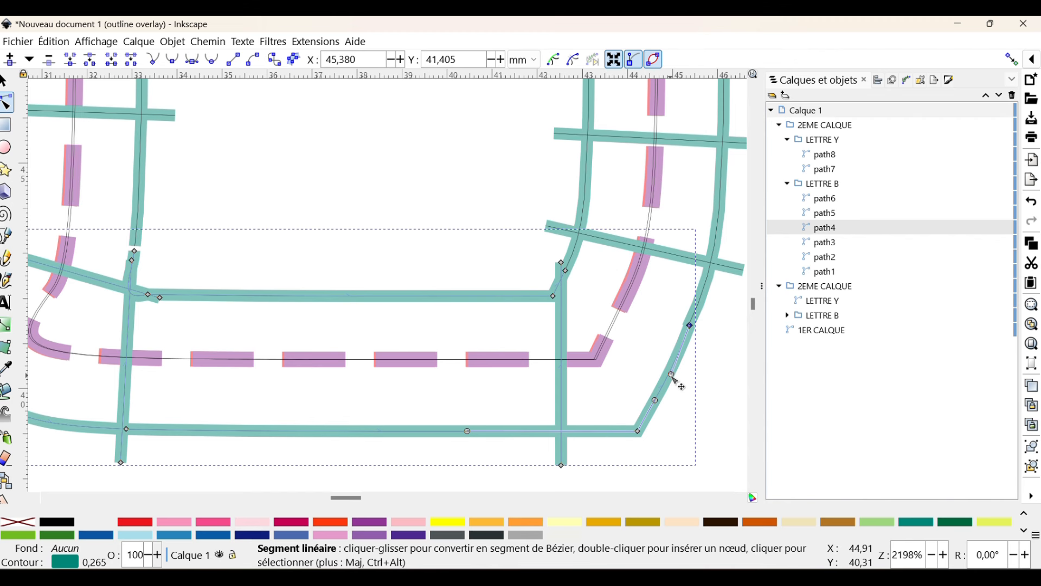
left_click_drag(655, 401, 645, 430)
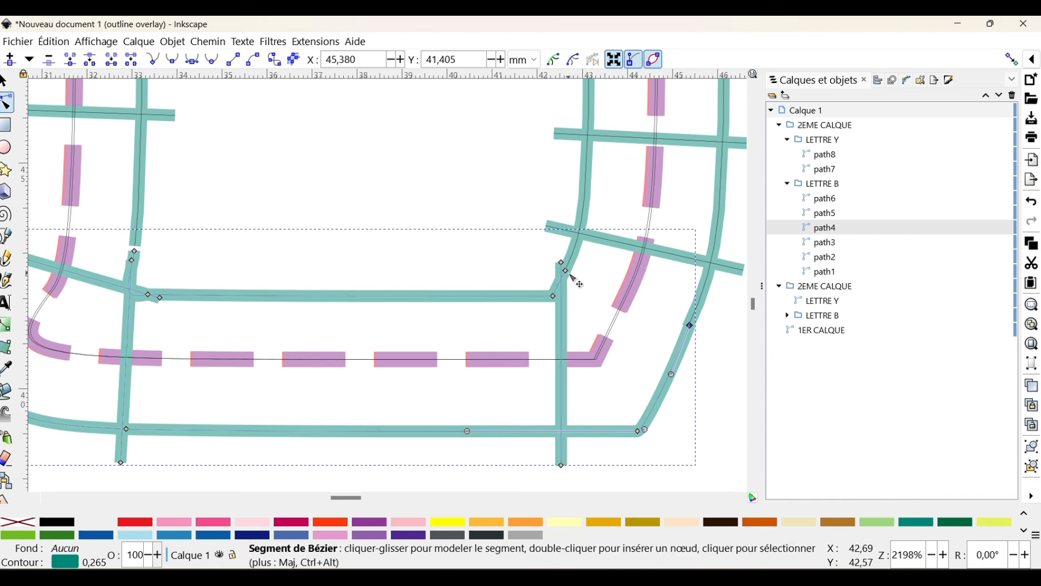
Fine-tune path4's inner right end node to X 42,600 and Y 42,584 so it meets the adjoining outline
left_click_drag(569, 272, 572, 302)
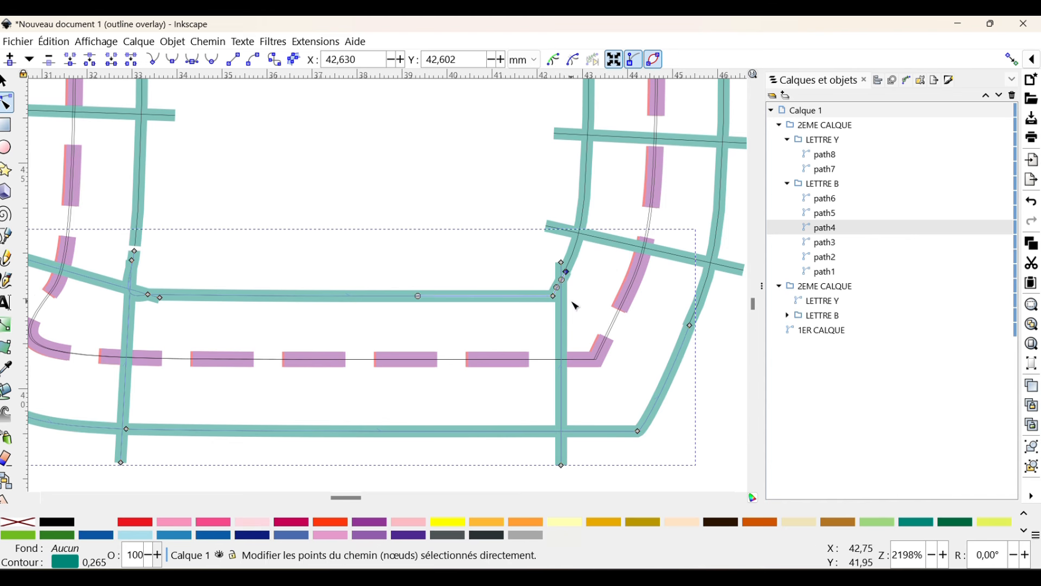
scroll(572, 302, "up", 4)
left_click_drag(550, 182, 549, 188)
scroll(560, 211, "down", 6)
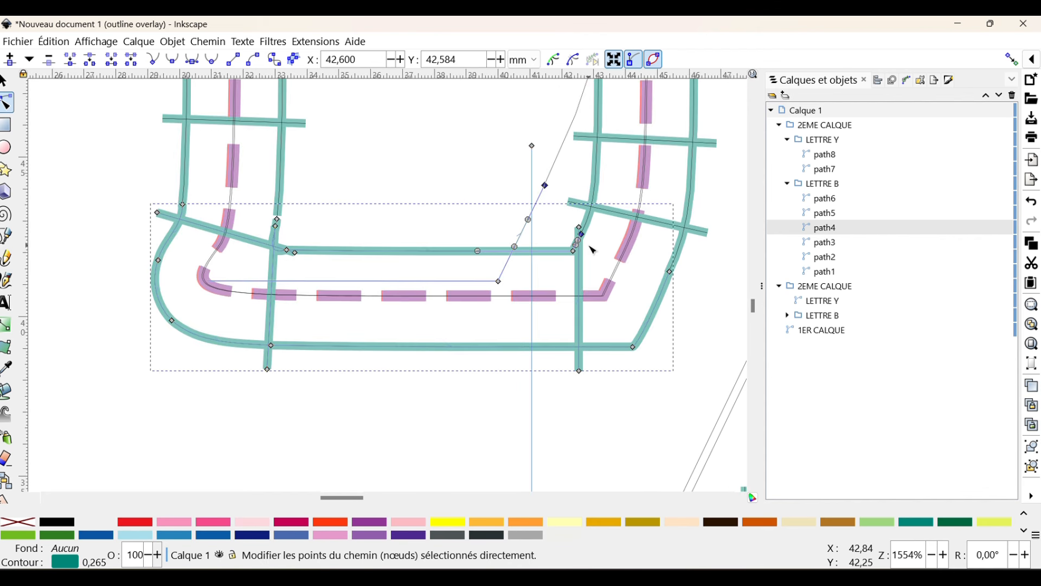
Move path4's left end nodes onto the adjoining outline, the inner to 33,060 / 43,179 and the outer to 30,079 / 43,458
scroll(289, 241, "up", 3)
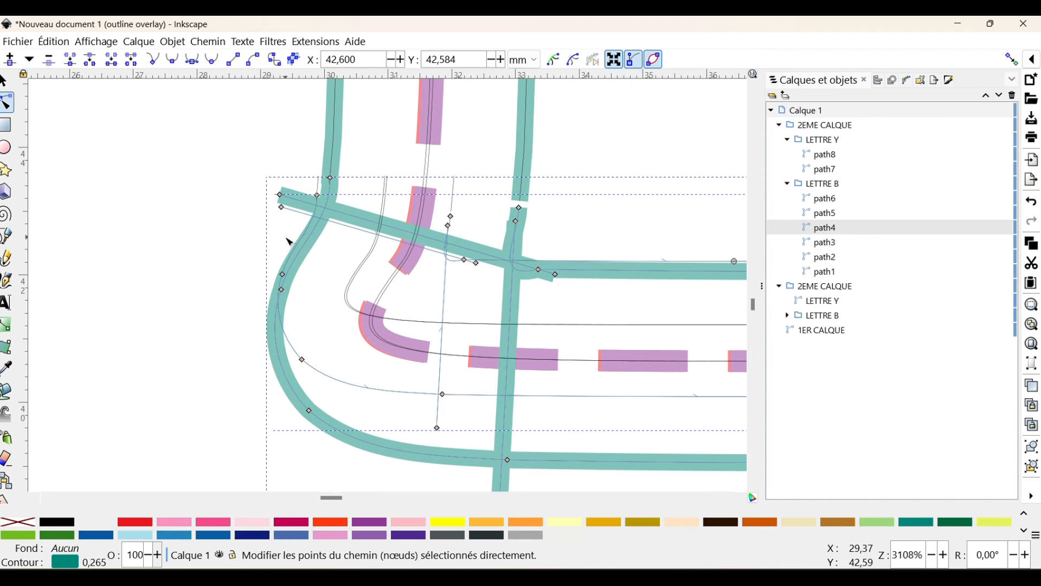
left_click(507, 266)
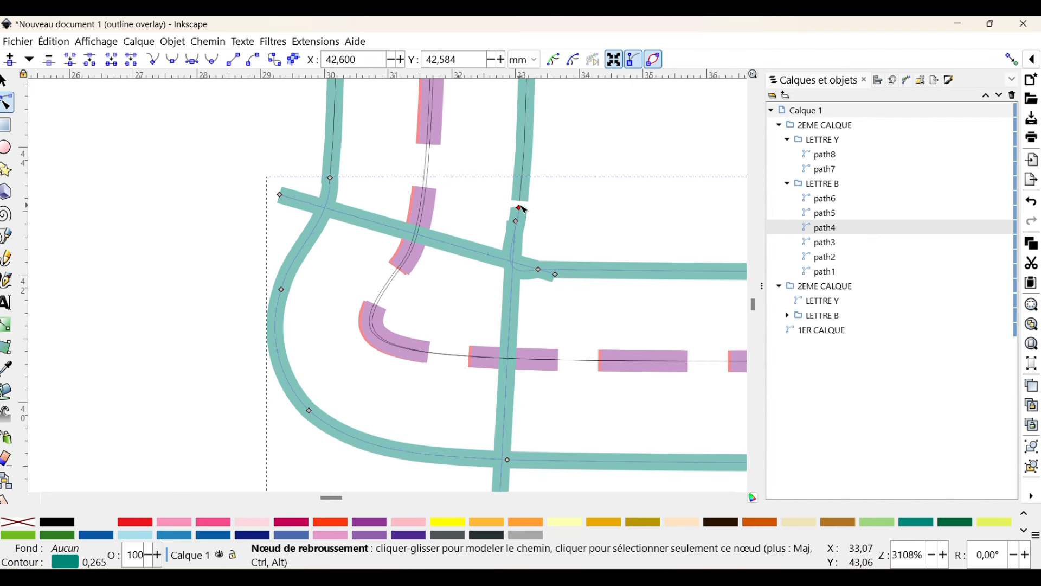
left_click_drag(523, 207, 526, 203)
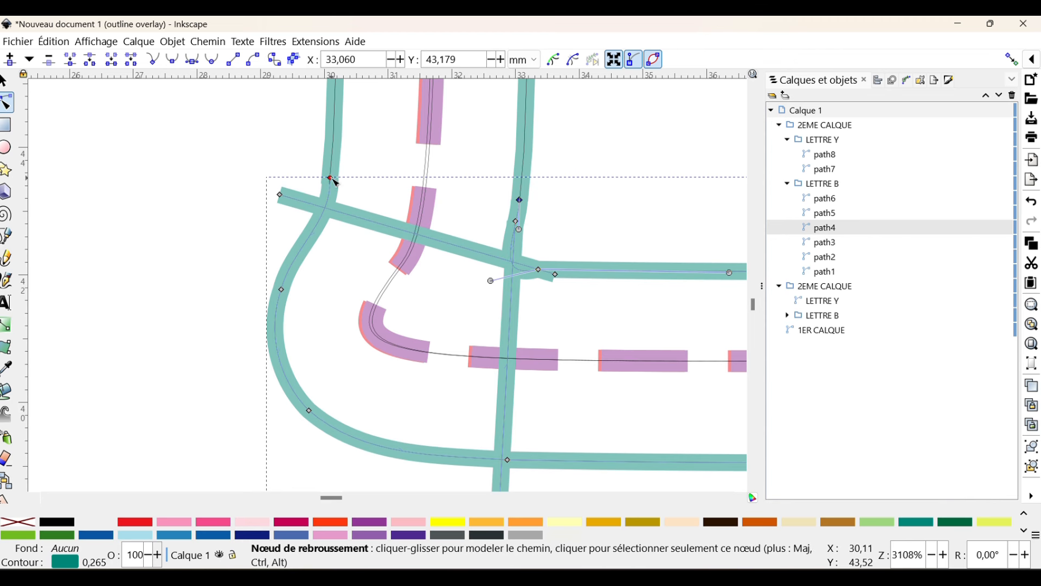
mouse_move(331, 178)
left_mouse_down()
mouse_move(332, 192)
mouse_move(333, 183)
left_mouse_up()
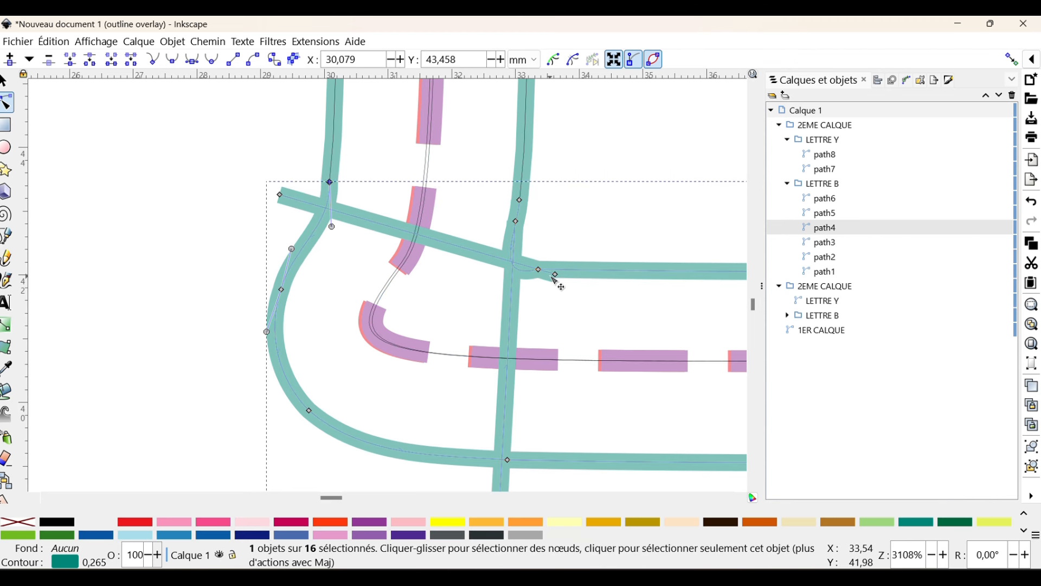
Reposition both ends of path4's left diagonal crossbar so it slopes down across the outer curve, and bend it slightly
left_click_drag(557, 276, 528, 254)
left_click_drag(280, 195, 246, 334)
left_click_drag(337, 360, 332, 289)
left_click_drag(436, 230, 422, 292)
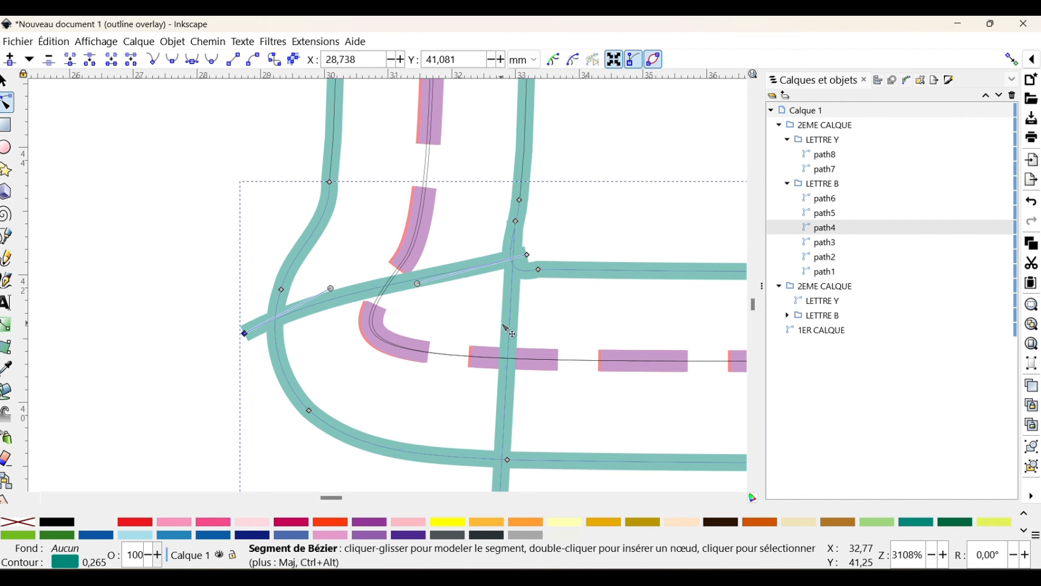
Lower both ends of path3's bottom-left crossbar to just above the rounded corner, tilting it slightly
scroll(506, 327, "up", 5)
left_click(327, 149)
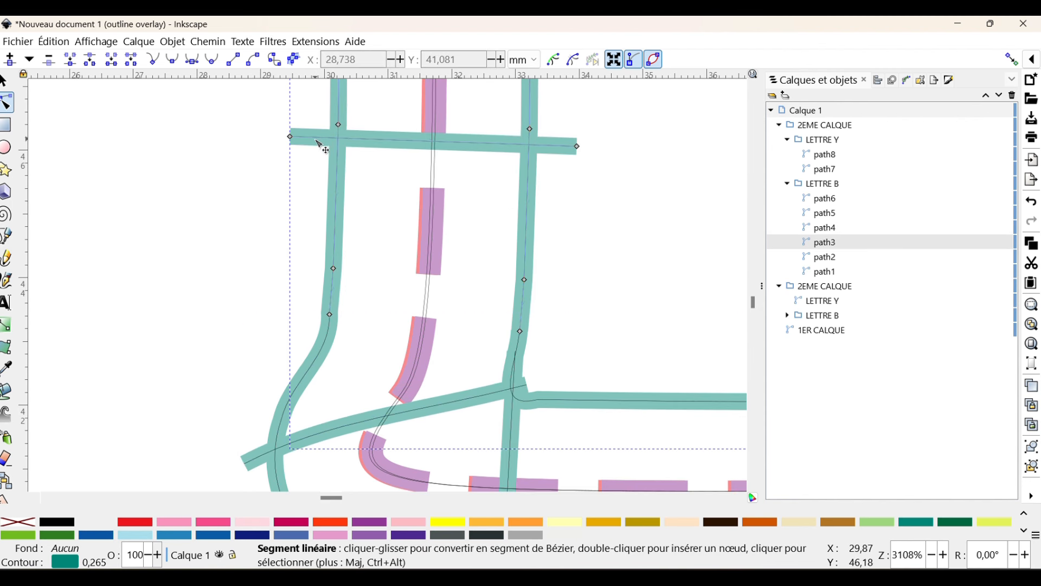
left_click_drag(295, 141, 292, 294)
left_click_drag(577, 147, 539, 320)
scroll(621, 258, "down", 2)
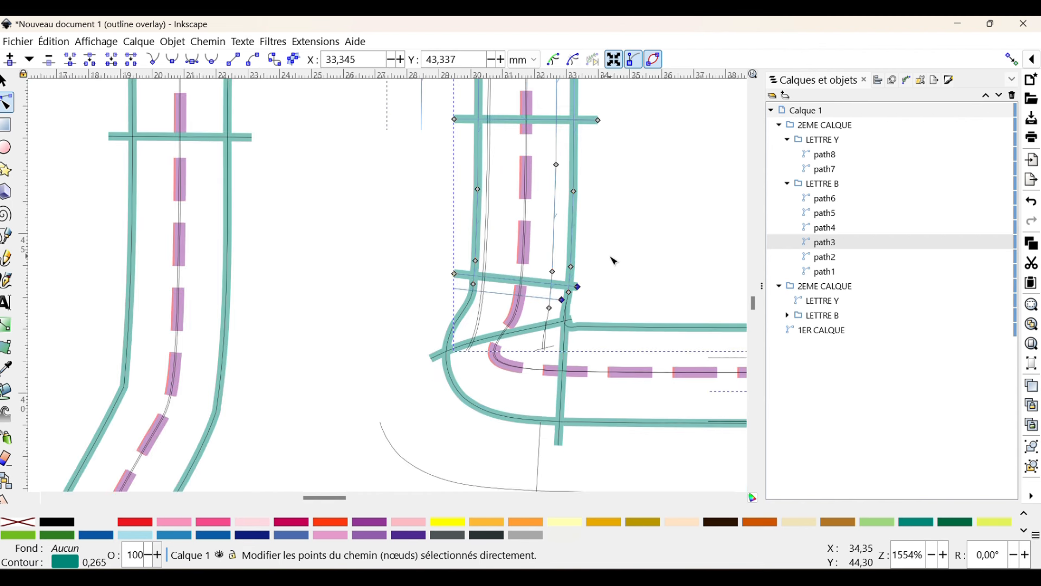
Examine the rest of path3 around the B's lower counter for misplaced nodes and crossbars
scroll(618, 320, "up", 5)
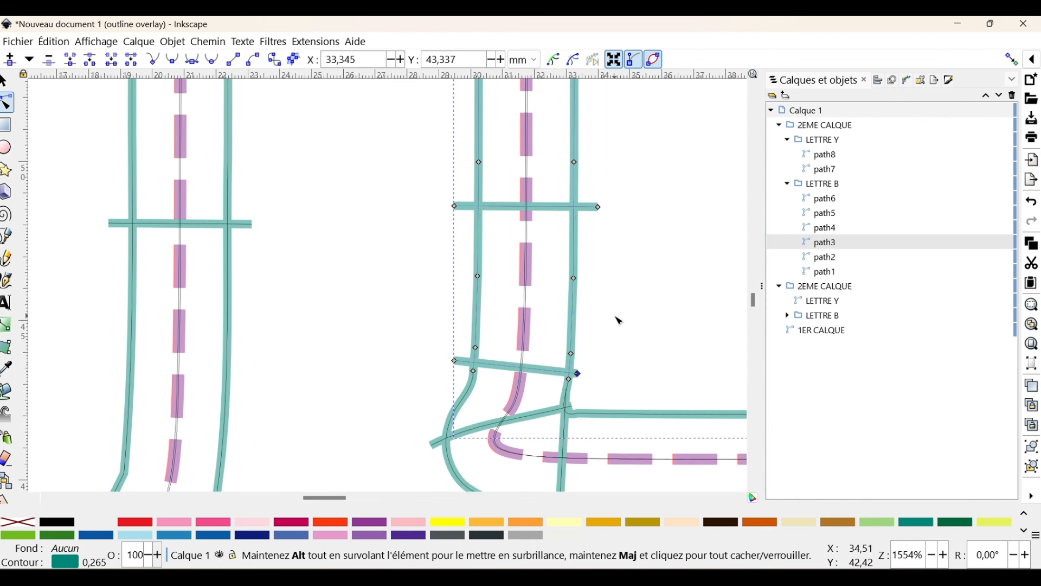
left_click_drag(332, 502, 388, 500)
scroll(321, 326, "down", 1)
scroll(322, 326, "down", 2)
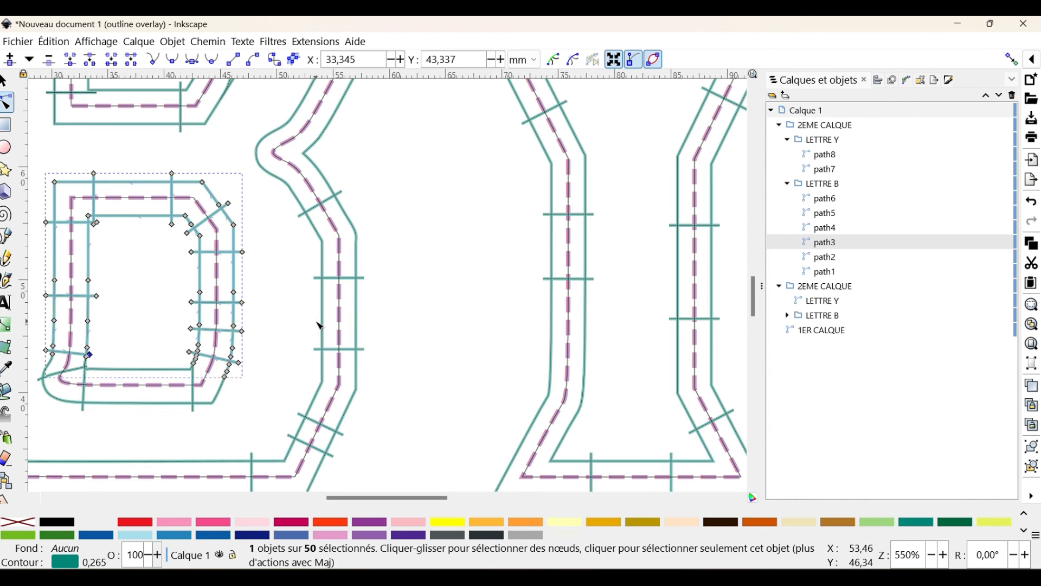
scroll(193, 270, "up", 3)
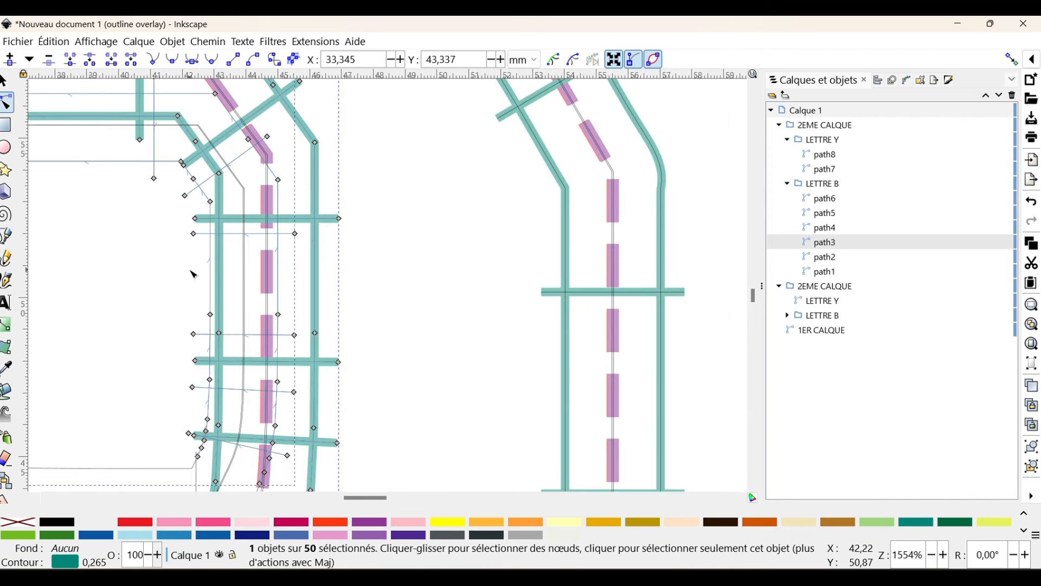
scroll(194, 266, "up", 2)
scroll(228, 233, "up", 1)
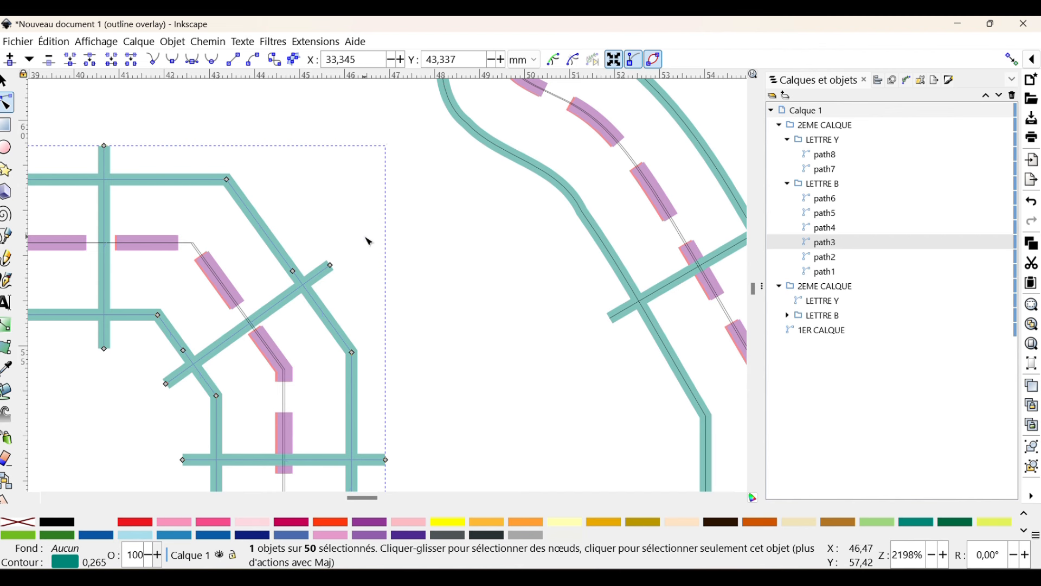
left_click_drag(370, 497, 347, 500)
scroll(443, 366, "down", 2)
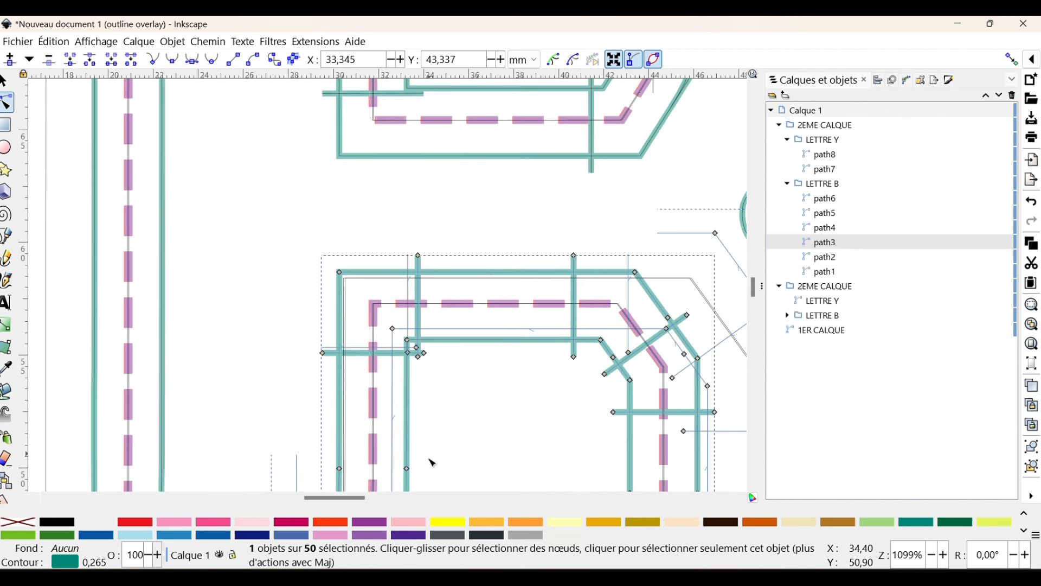
scroll(546, 420, "down", 3)
scroll(549, 424, "down", 5)
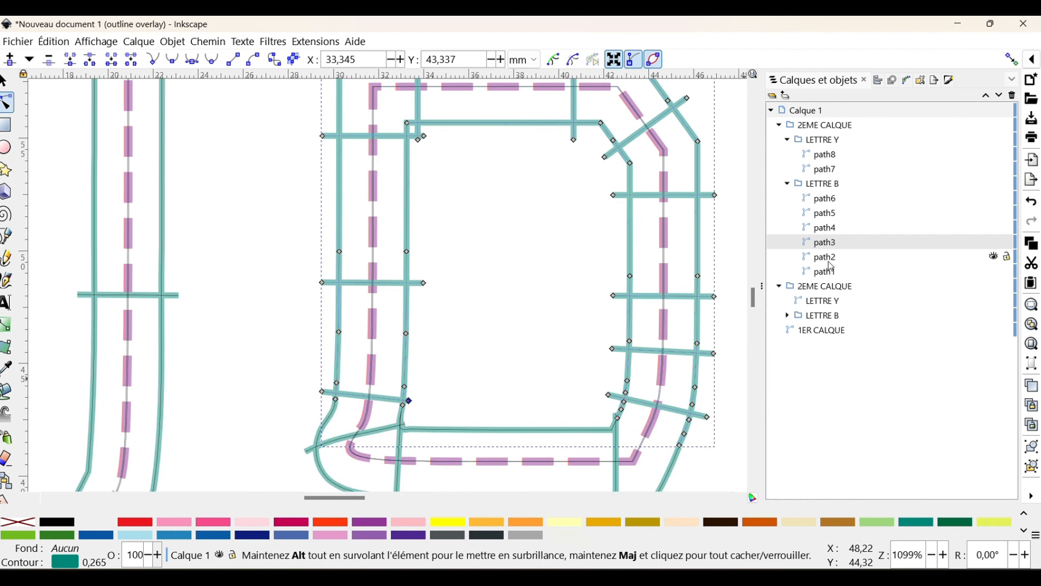
Simplify path2, the left and bottom section of the B's upper counter
left_click(834, 259)
scroll(658, 309, "down", 3)
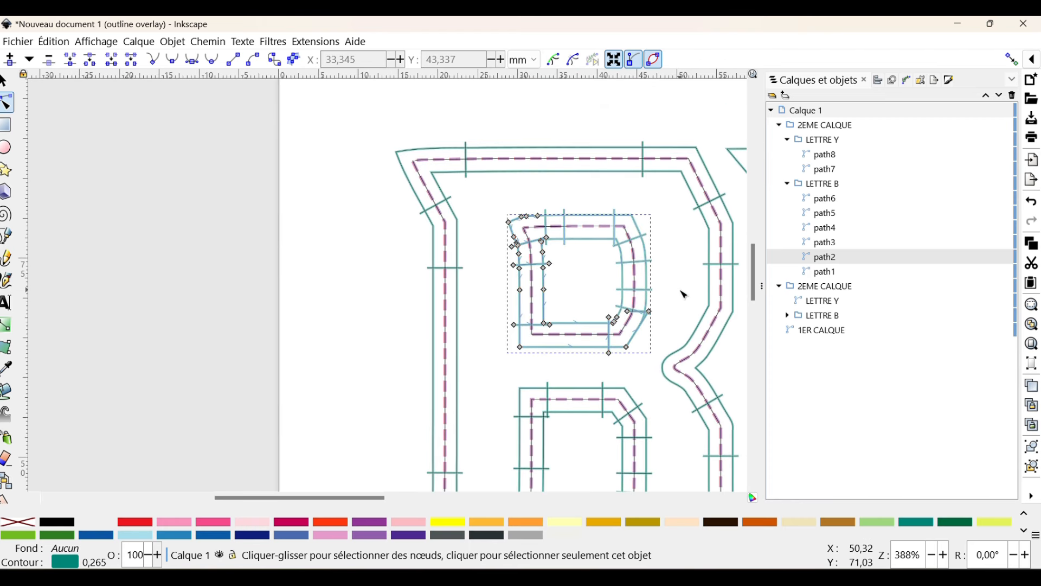
scroll(681, 292, "up", 2)
scroll(684, 295, "up", 1)
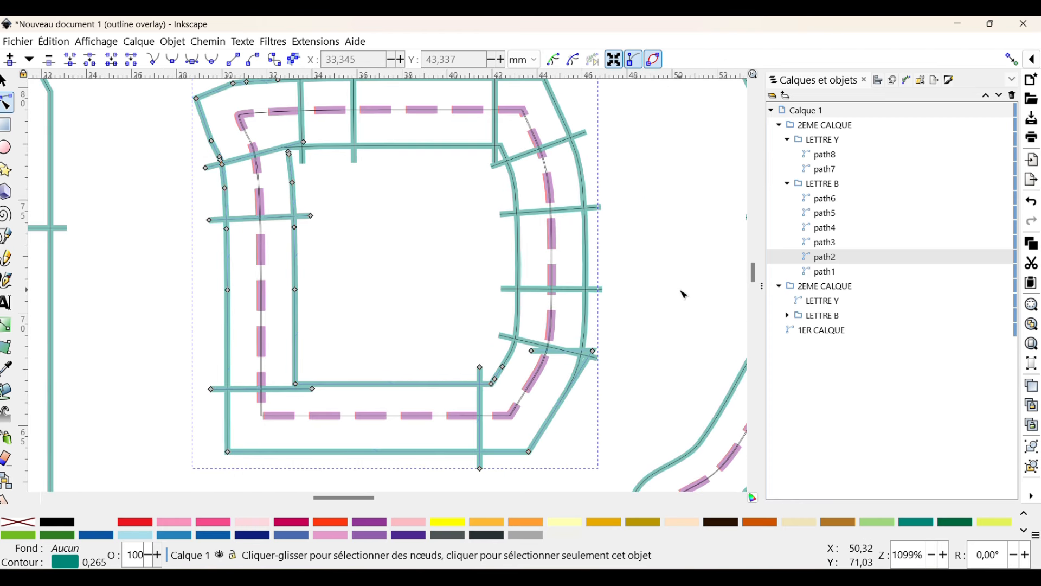
key("ctrl+l")
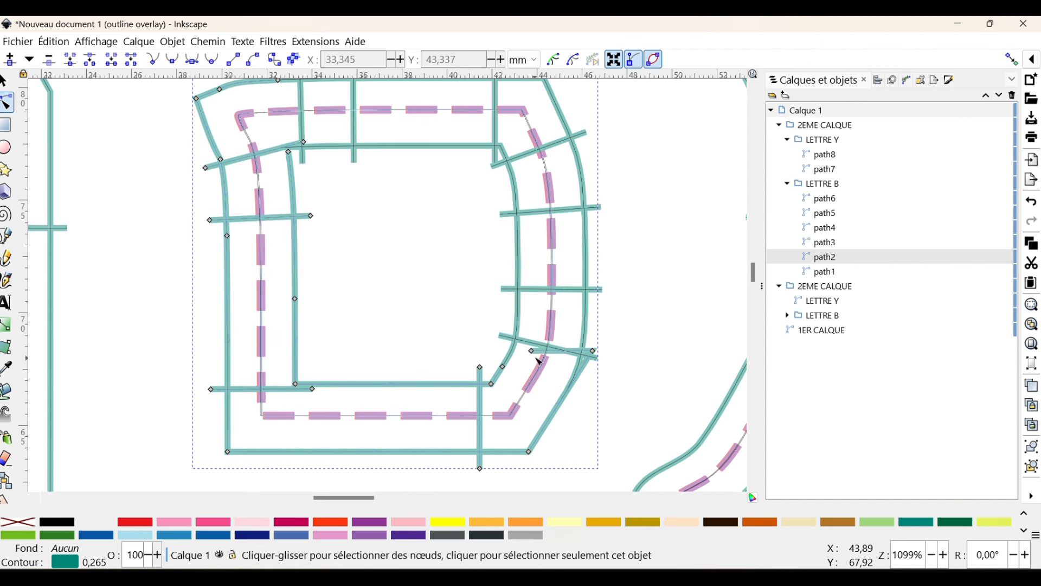
scroll(586, 365, "up", 1, "ctrl")
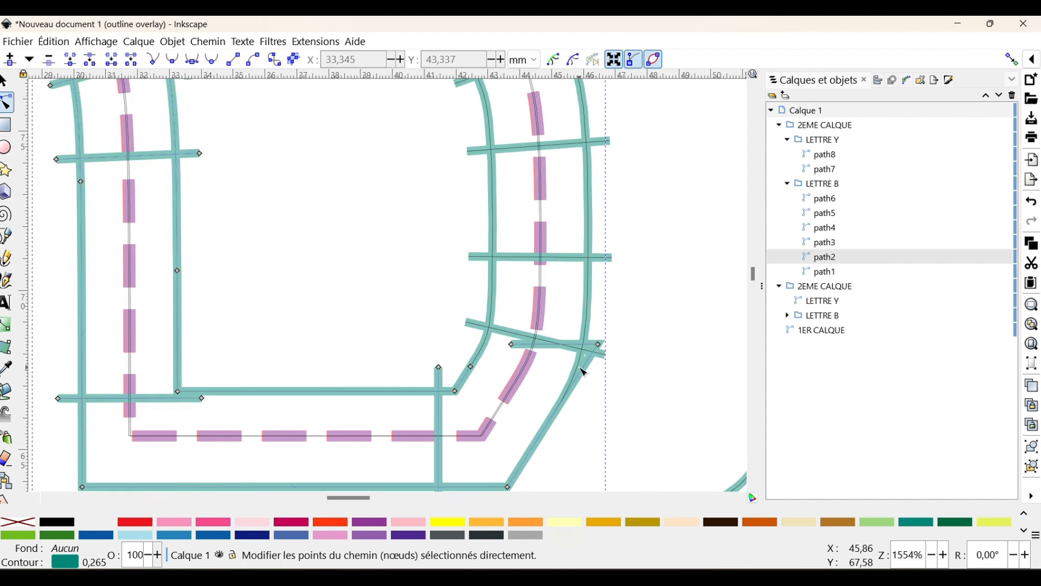
Remove path2's stray short crossbar near the lower-right curve and align its outer and inner end nodes with path1's outline
left_click(512, 345)
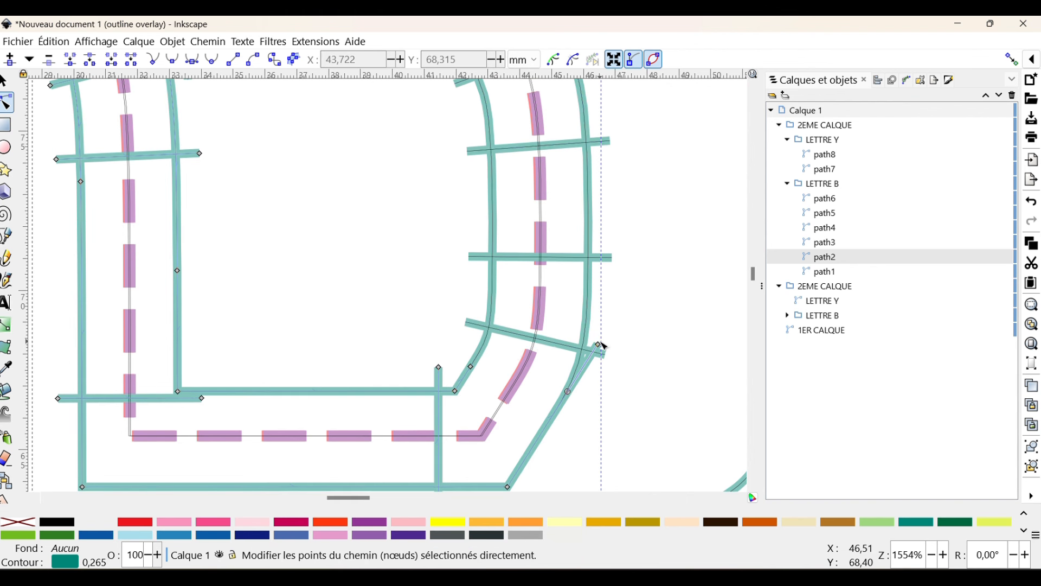
left_click_drag(597, 348, 553, 416)
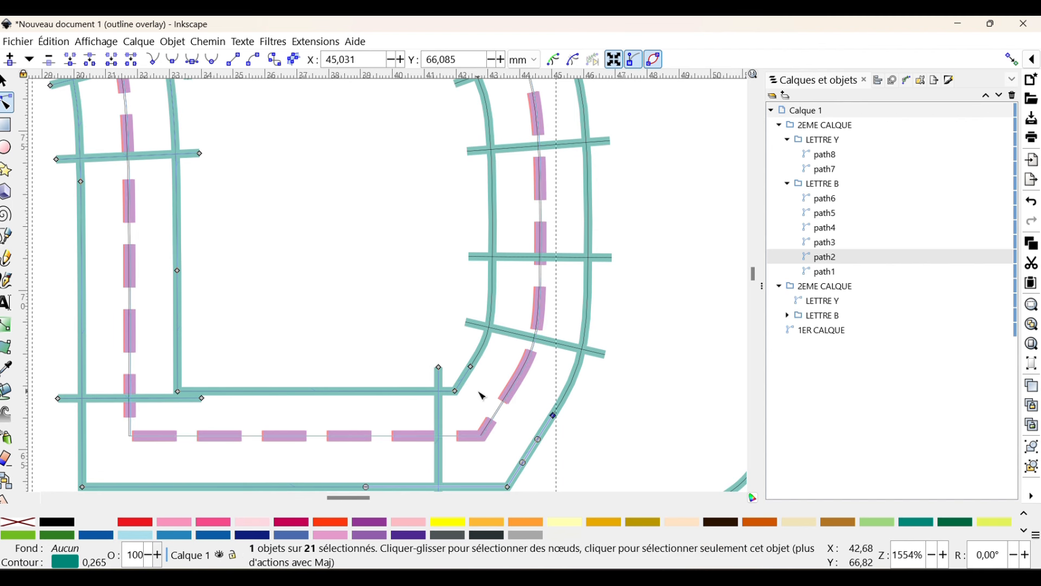
left_click_drag(477, 372, 477, 369)
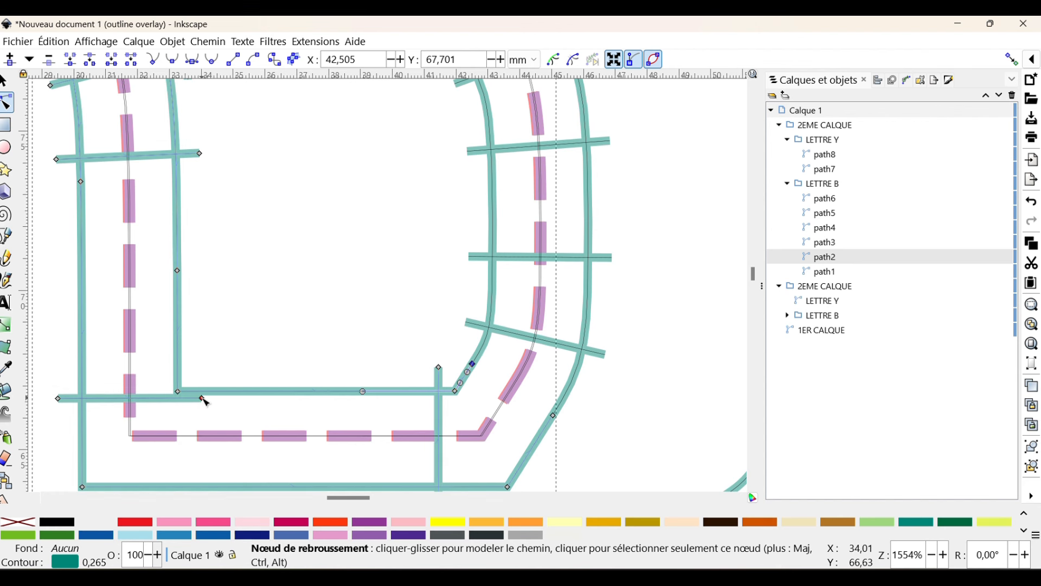
Raise the inner end of path2's bottom-left crossbar to about X 33.8, Y 67.3 mm and straighten it into a gentle slope
left_click_drag(201, 399, 198, 376)
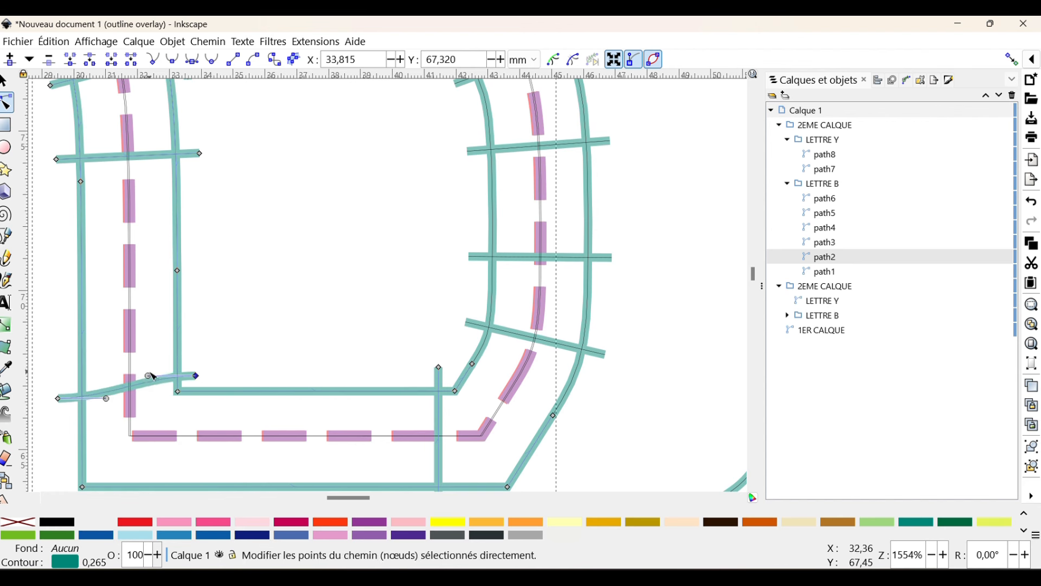
key("Escape")
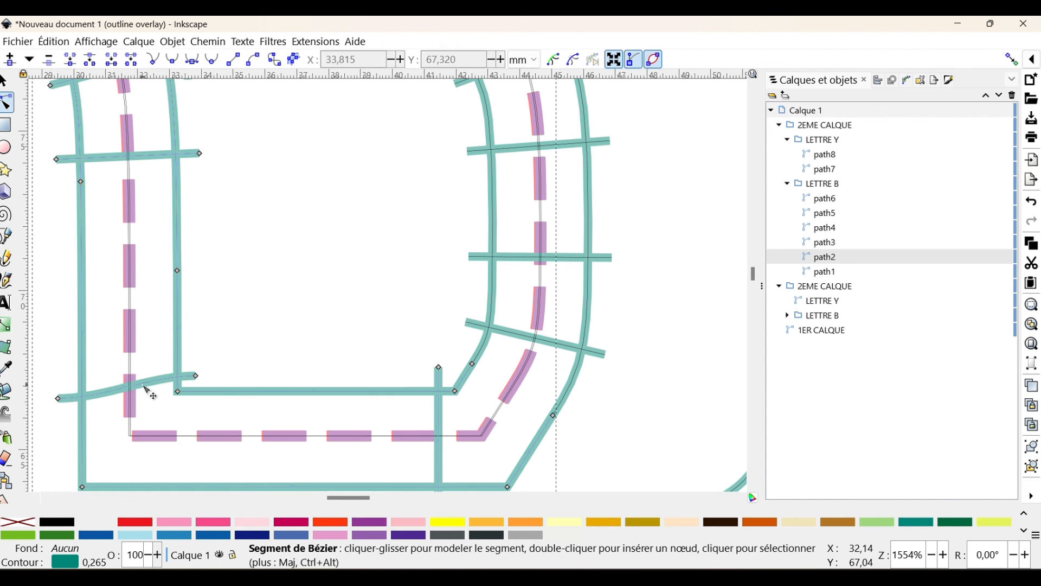
left_click(143, 386)
left_click_drag(147, 377, 108, 390)
Shorten path2's upper-left crossbar and extend its inner end node to path1's inner corner at about X 32.7, Y 77.4 mm
scroll(347, 369, "up", 6)
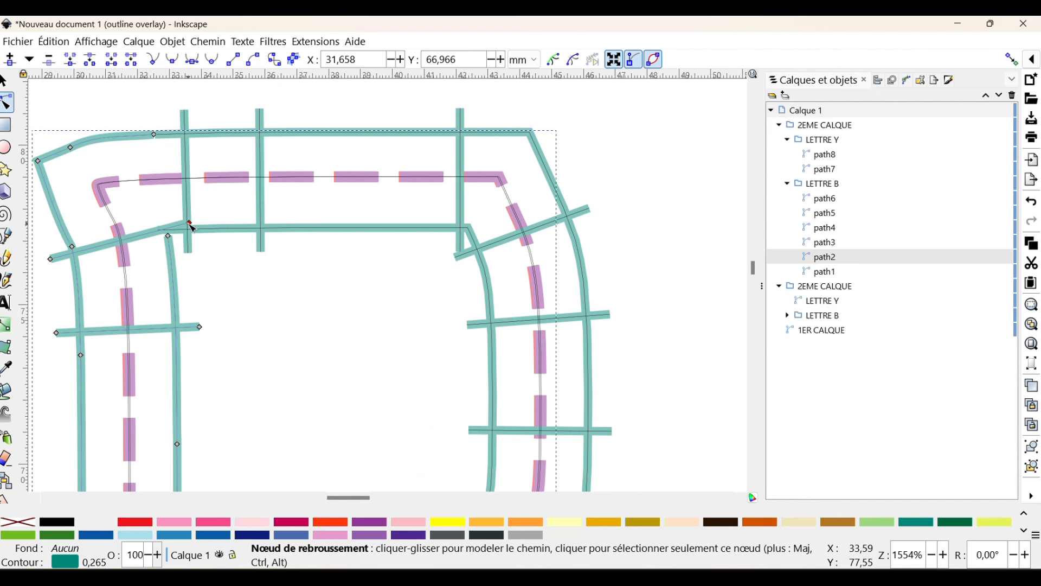
left_click_drag(190, 224, 161, 230)
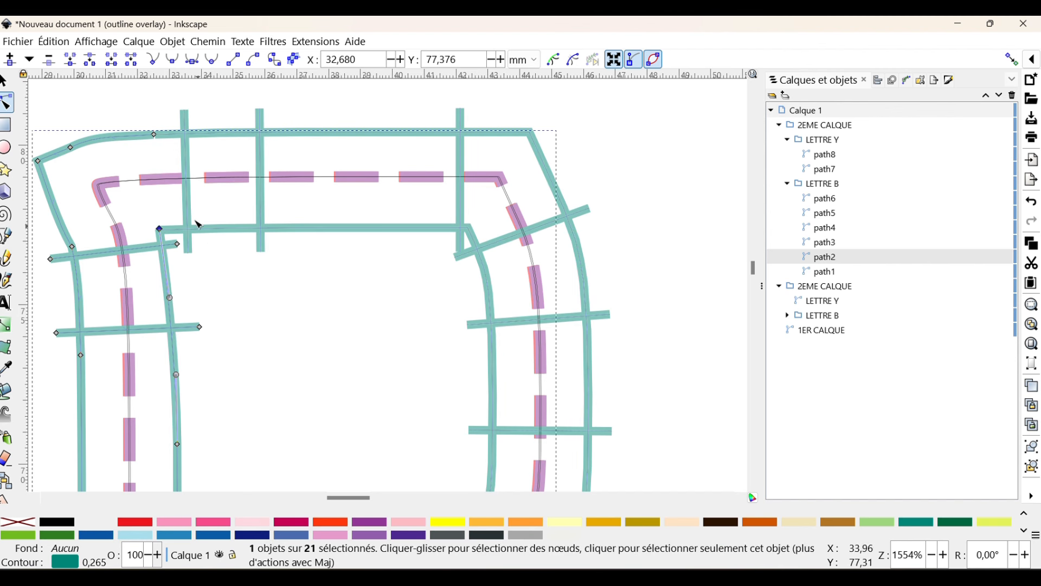
Move both ends of path2's middle-left crossbar down to just above the bottom-left crossbar, roughly parallel to it
scroll(163, 239, "down", 2)
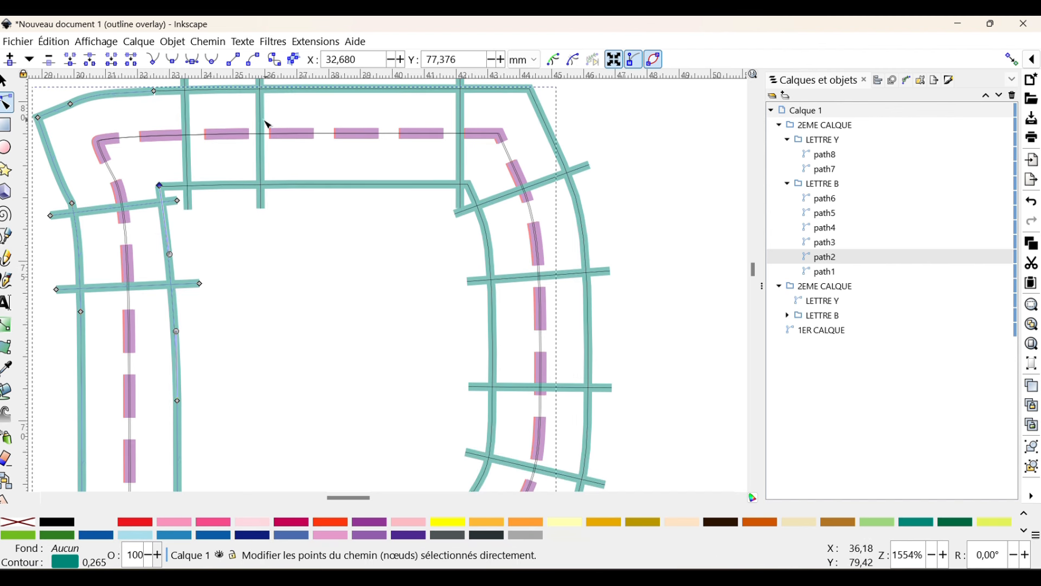
scroll(163, 283, "down", 8)
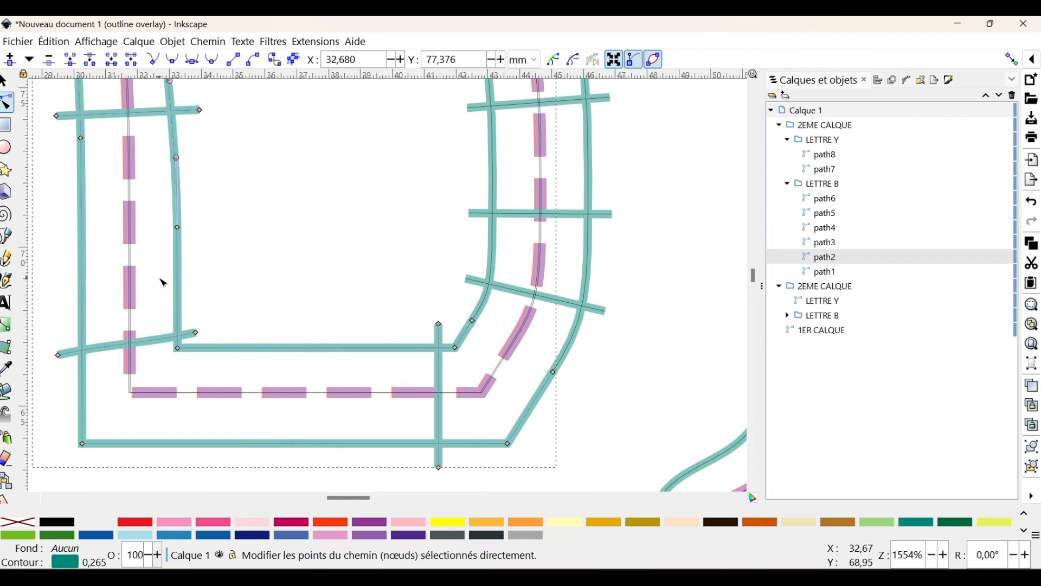
left_click_drag(57, 116, 50, 339)
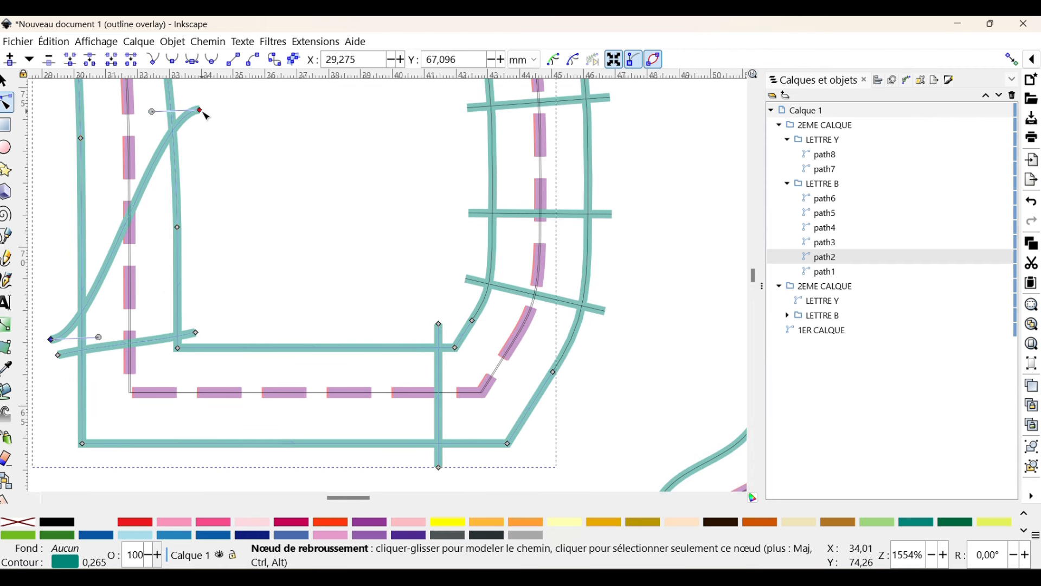
left_click_drag(205, 113, 200, 321)
Shift both ends of path1's leftmost top crossbar toward the counter's upper-left corner, with the inner end slightly raised
scroll(241, 281, "up", 4)
scroll(240, 281, "up", 6)
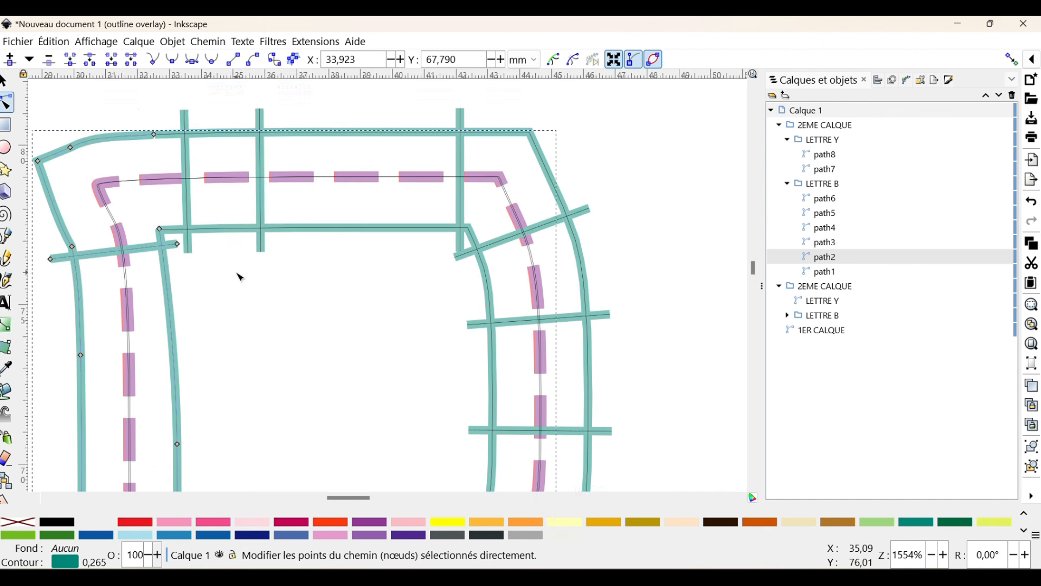
left_click(189, 113)
left_click(188, 111)
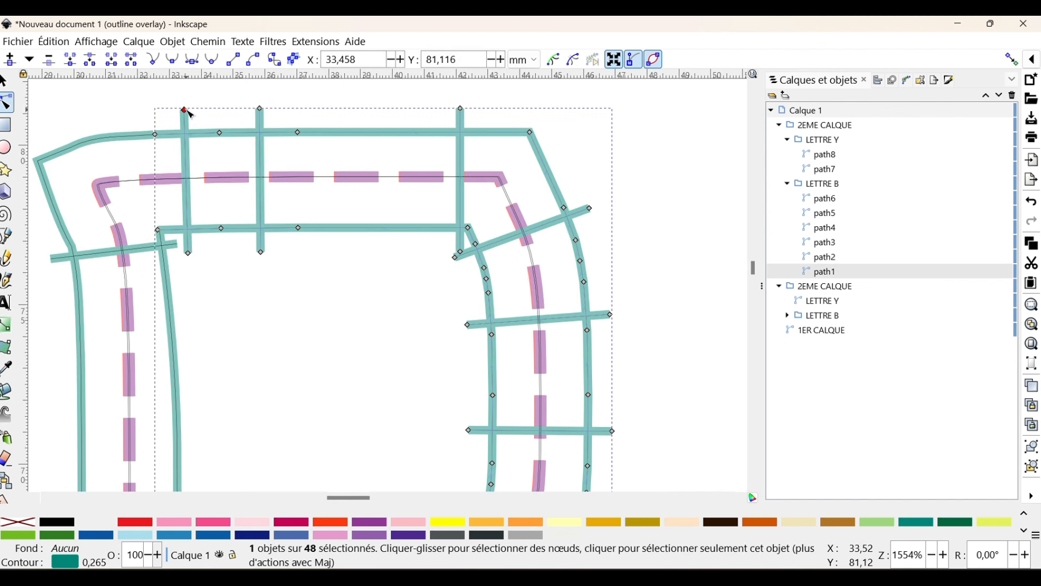
left_click_drag(188, 111, 160, 111)
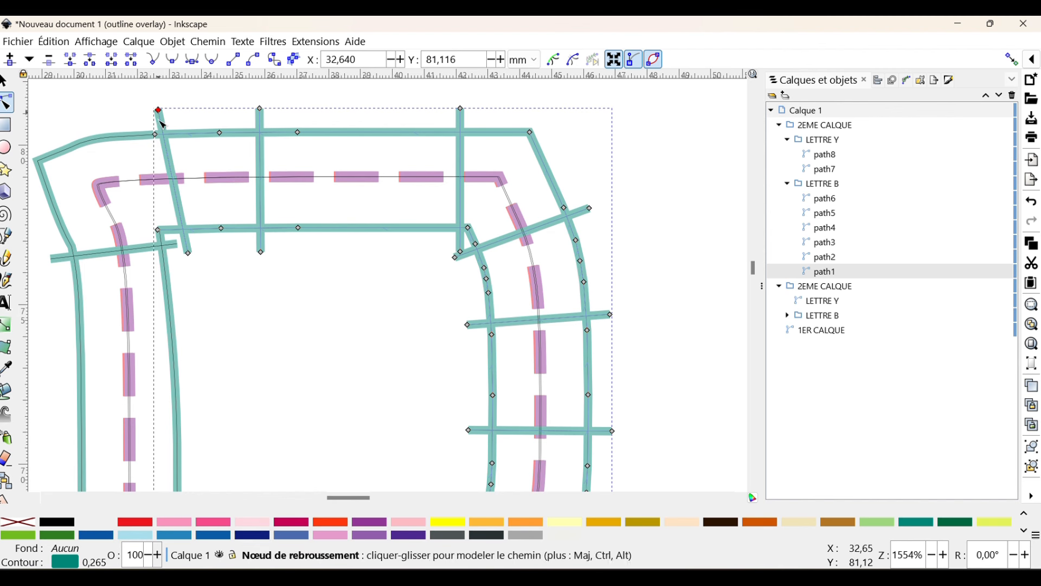
left_click_drag(188, 253, 172, 236)
Simplify path1 and raise the outer end of its upper-right diagonal crossbar to about X 45.9, Y 78.7 mm
scroll(368, 232, "down", 2)
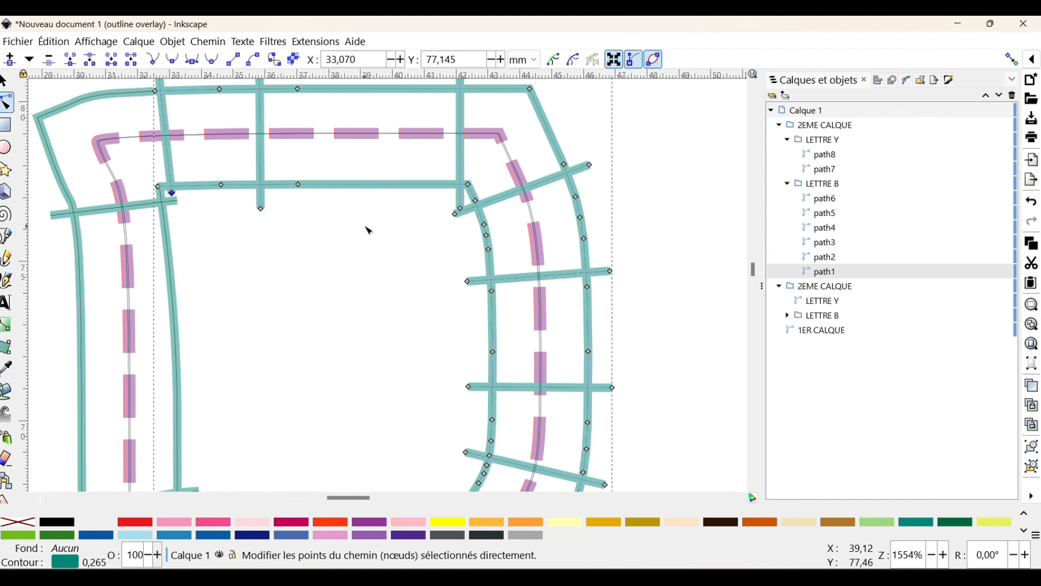
key("ctrl+l")
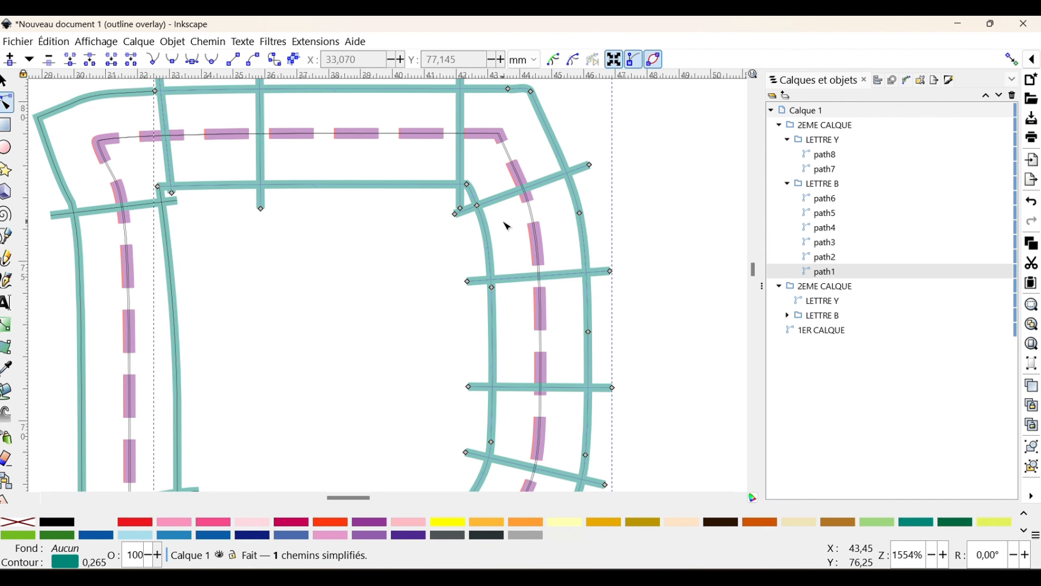
scroll(416, 264, "up", 2)
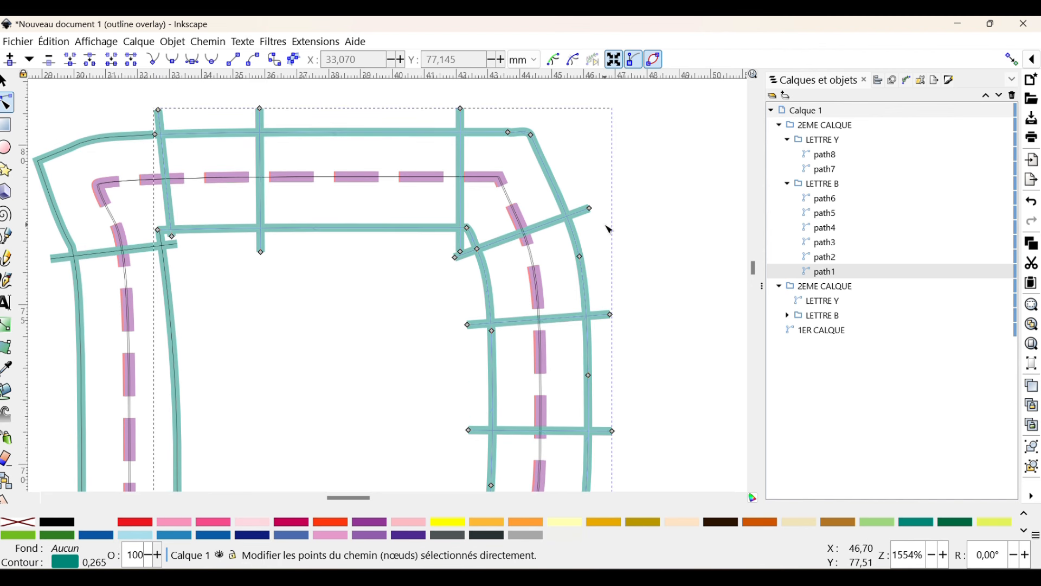
left_click_drag(590, 208, 582, 192)
Lower the outer end of path1's bottom-right diagonal crossbar onto the corner bend and straighten the bar
scroll(594, 263, "down", 6)
scroll(589, 269, "down", 6)
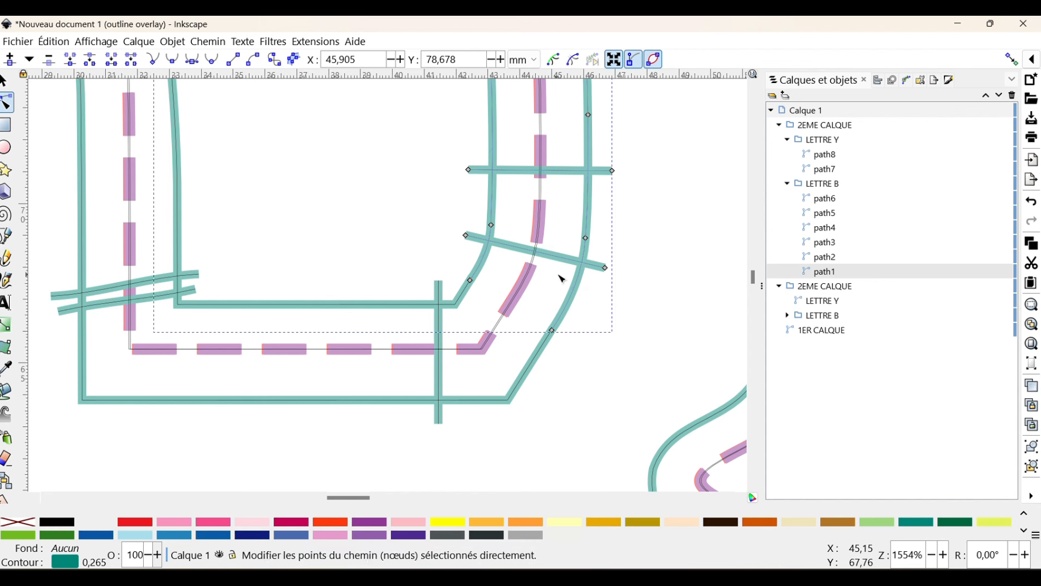
left_click_drag(605, 268, 552, 300)
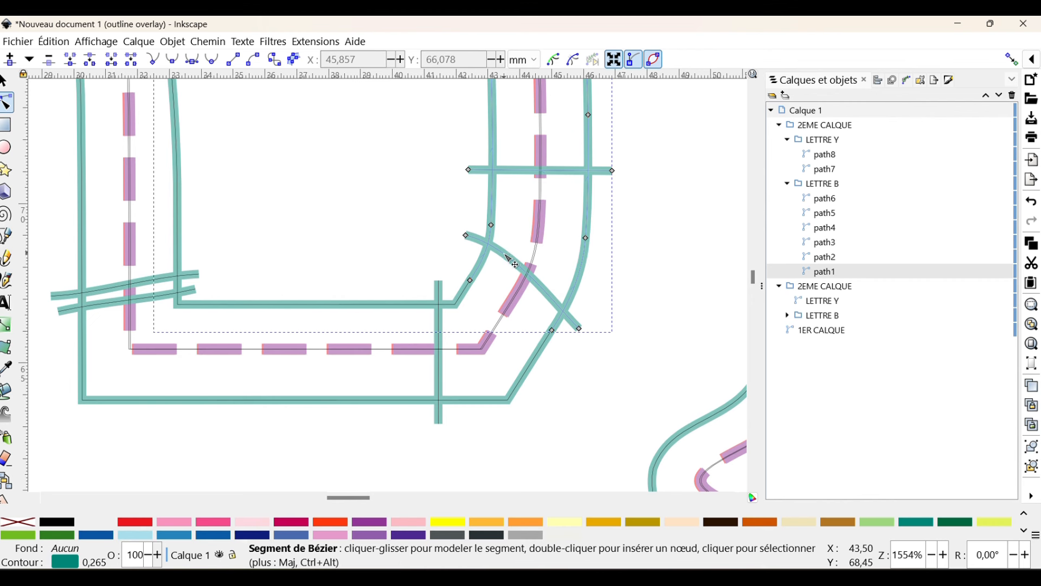
left_click(515, 256)
left_click_drag(516, 248, 501, 264)
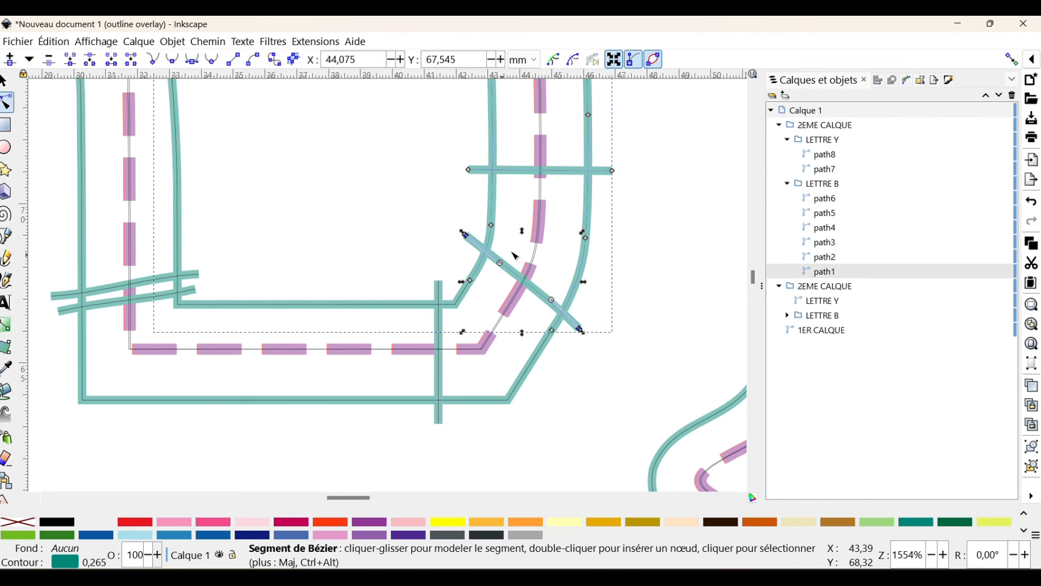
Lower both ends of path1's next crossbar up so it crosses the right side just above the bottom-right diagonal
left_click(616, 190)
left_click_drag(614, 175, 608, 233)
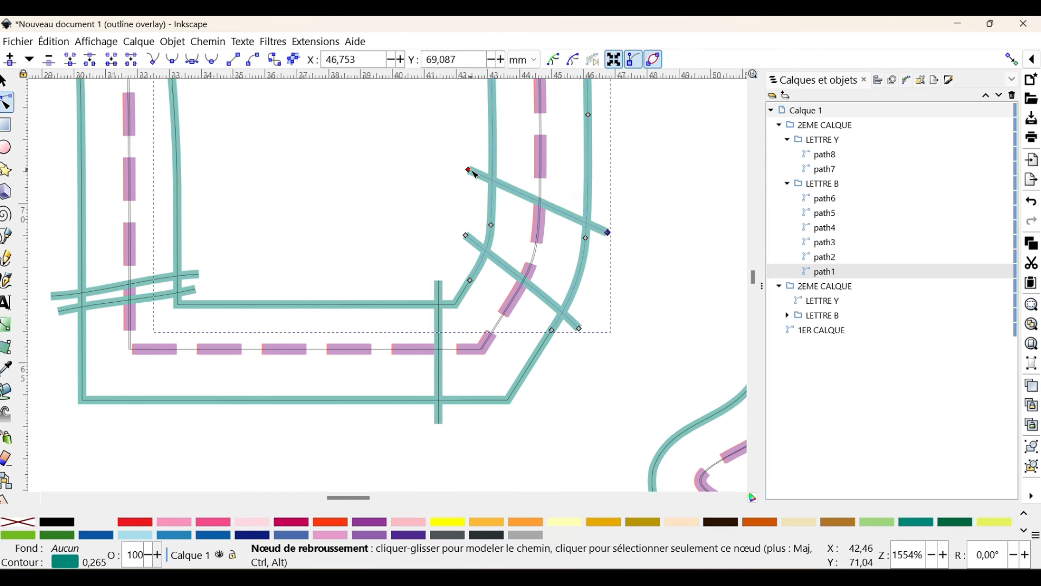
left_click_drag(471, 171, 490, 229)
Turn path2's lowest left crossbar across the bottom band near the corner and lower the inner end of the crossbar above it
left_click(171, 301)
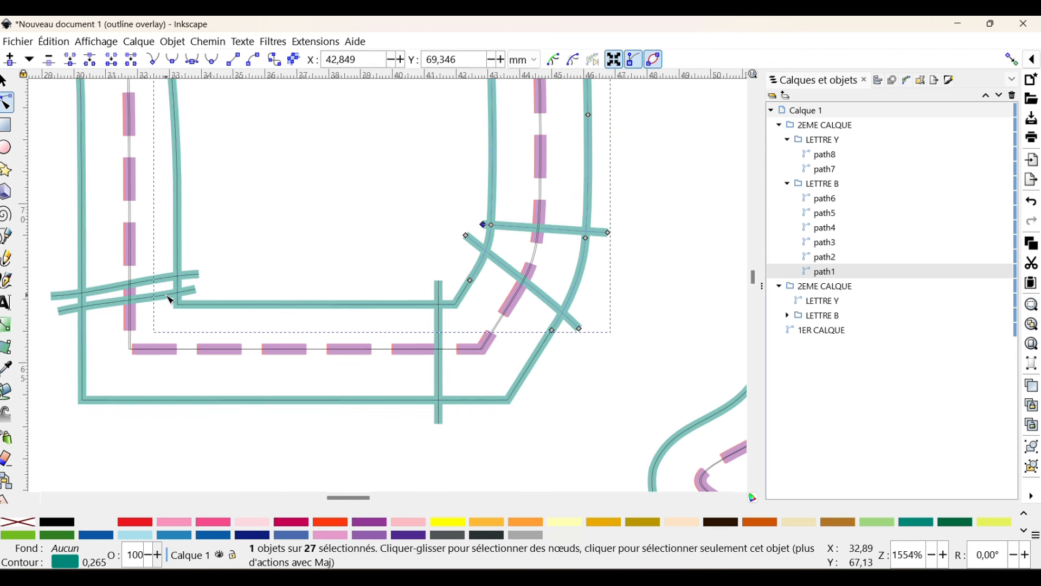
left_click_drag(58, 311, 155, 412)
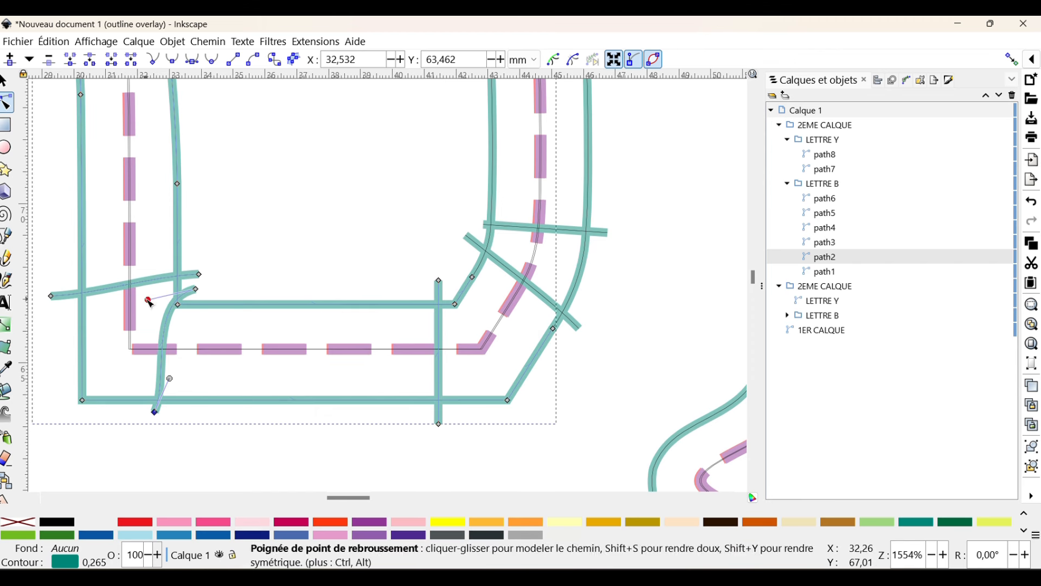
left_click_drag(149, 298, 176, 337)
left_click_drag(196, 289, 188, 297)
left_click_drag(172, 350, 181, 355)
left_click_drag(202, 276, 197, 293)
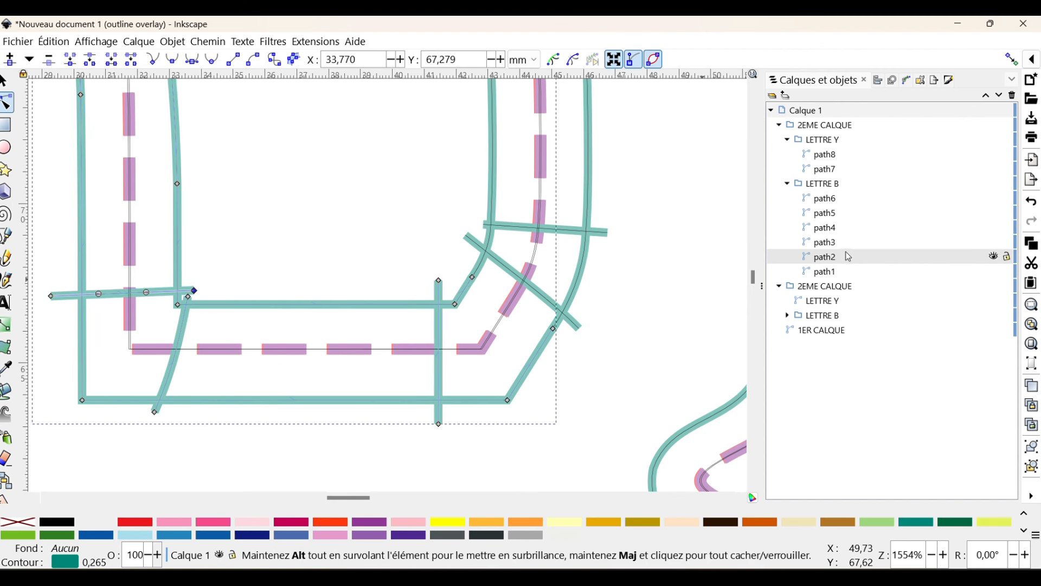
Examine the reworked upper counter and the complete outlines of the letters B and Y
left_click(820, 271)
scroll(593, 268, "down", 2)
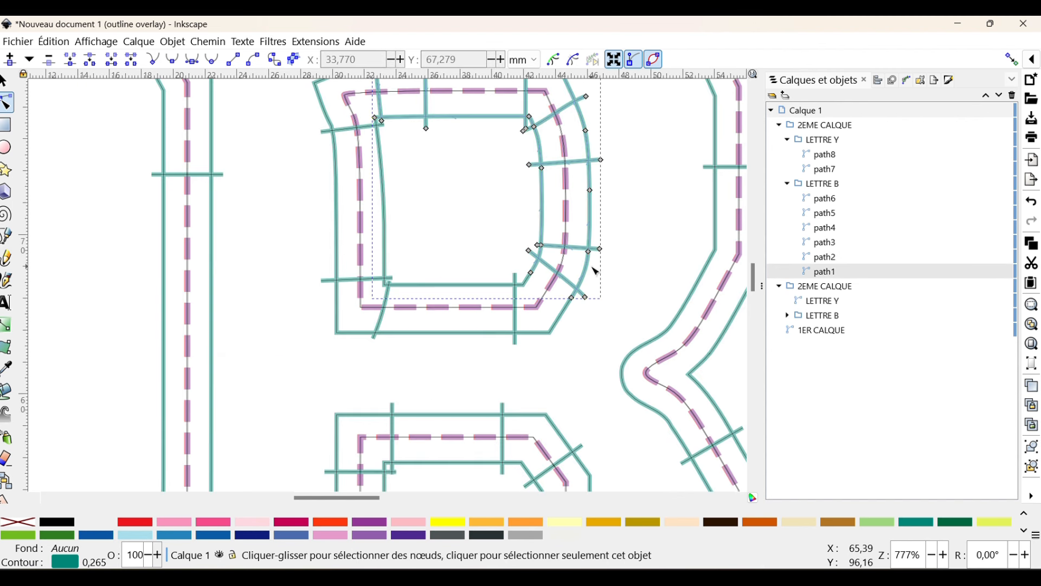
scroll(590, 255, "up", 1)
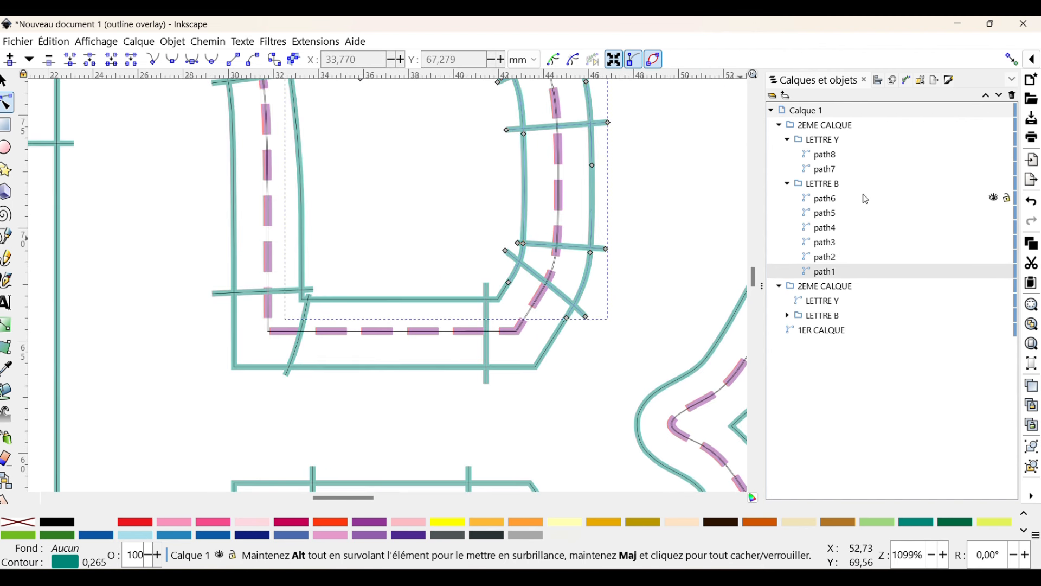
left_click(834, 188)
scroll(564, 213, "down", 3)
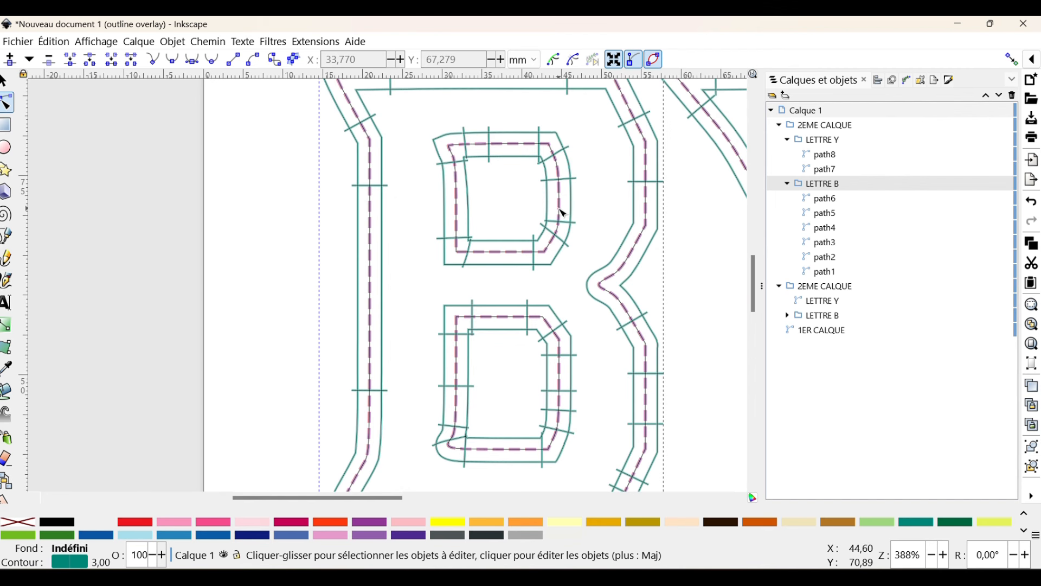
scroll(564, 213, "down", 1)
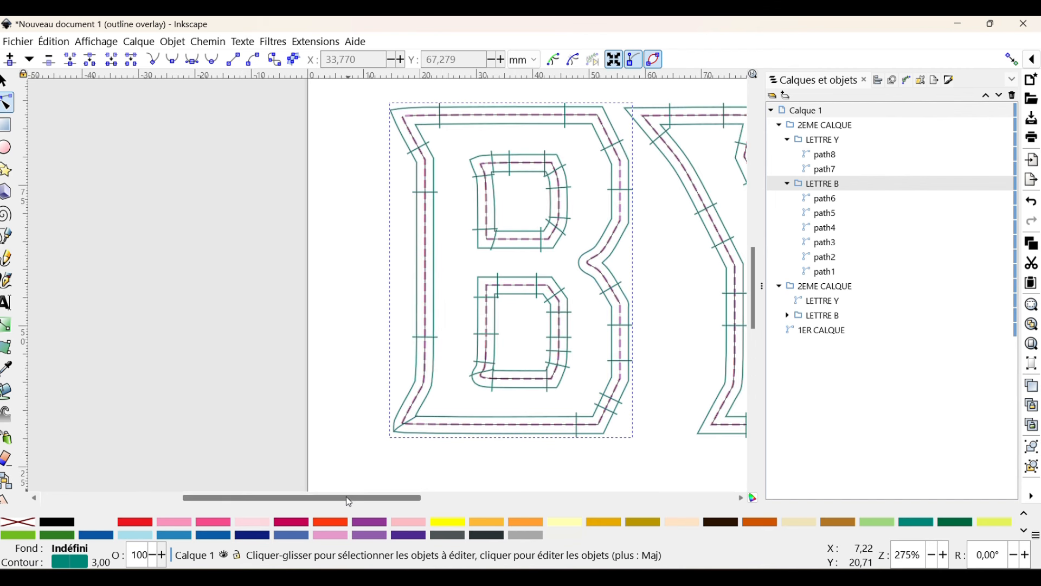
left_click_drag(350, 501, 416, 502)
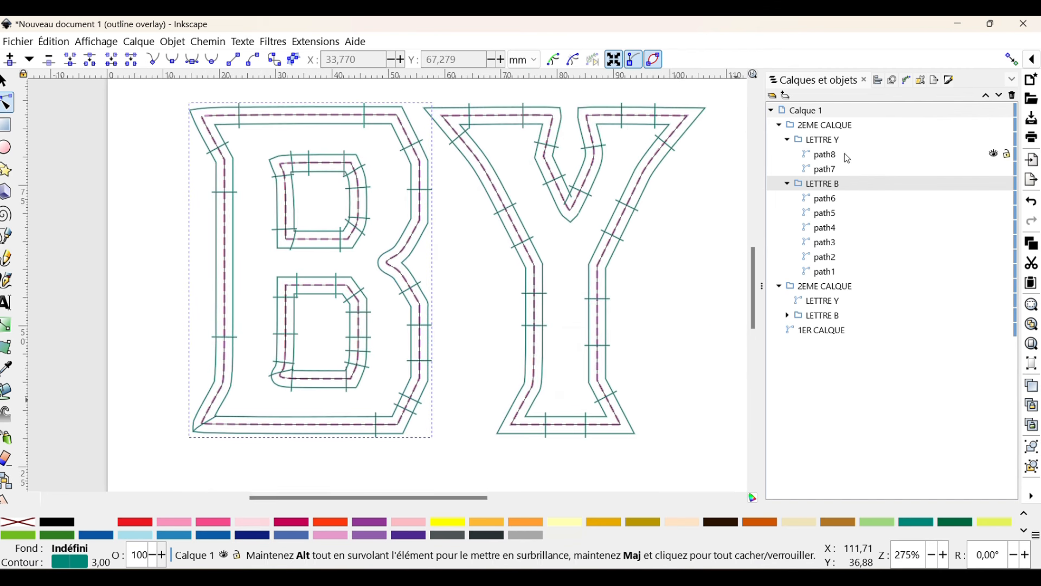
Simplify path7, the left part of the letter Y's outline
left_click(830, 172)
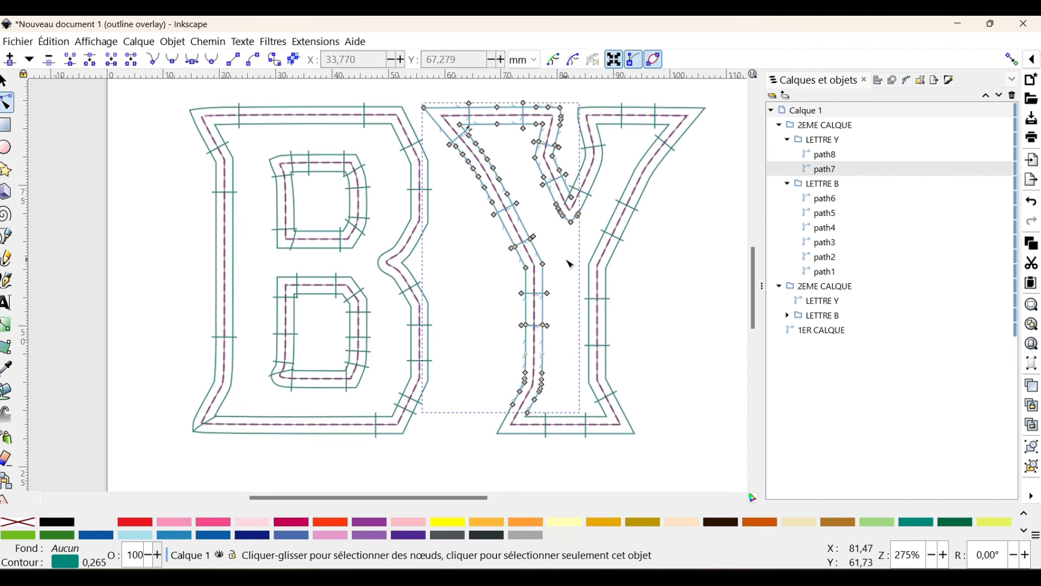
scroll(557, 244, "up", 1)
scroll(542, 245, "down", 2)
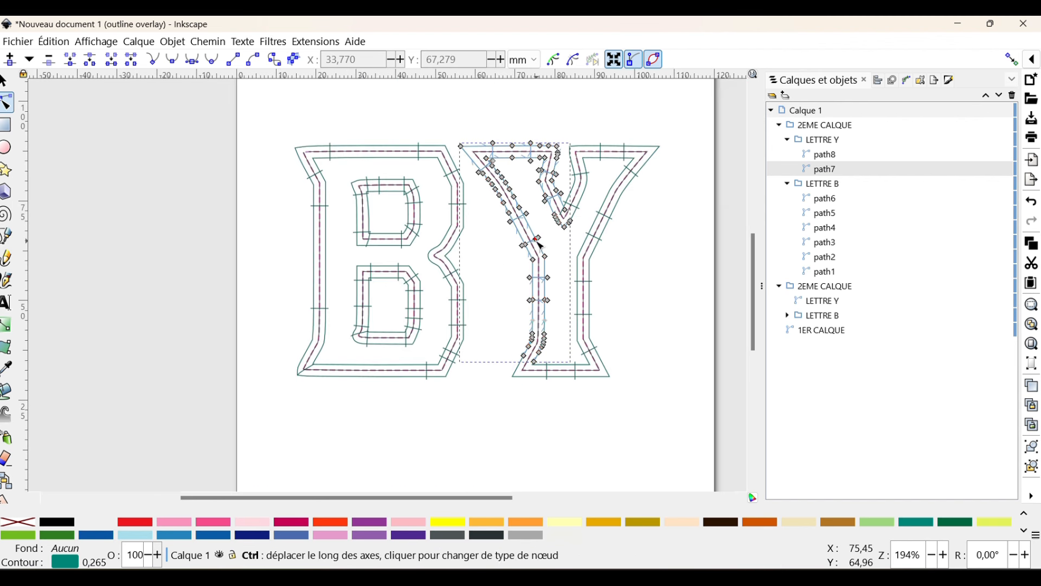
left_click(538, 240)
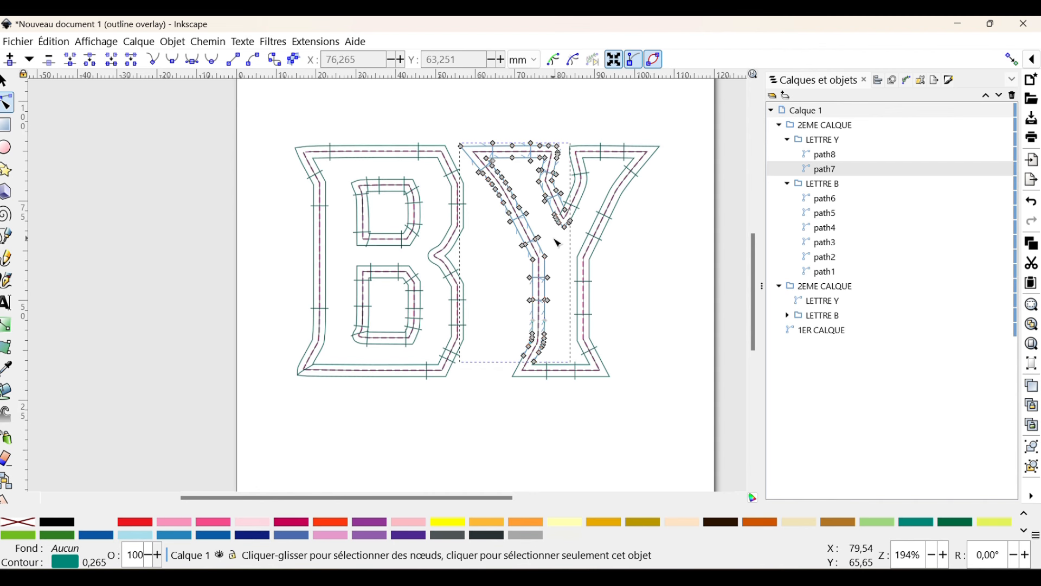
key("ctrl+l")
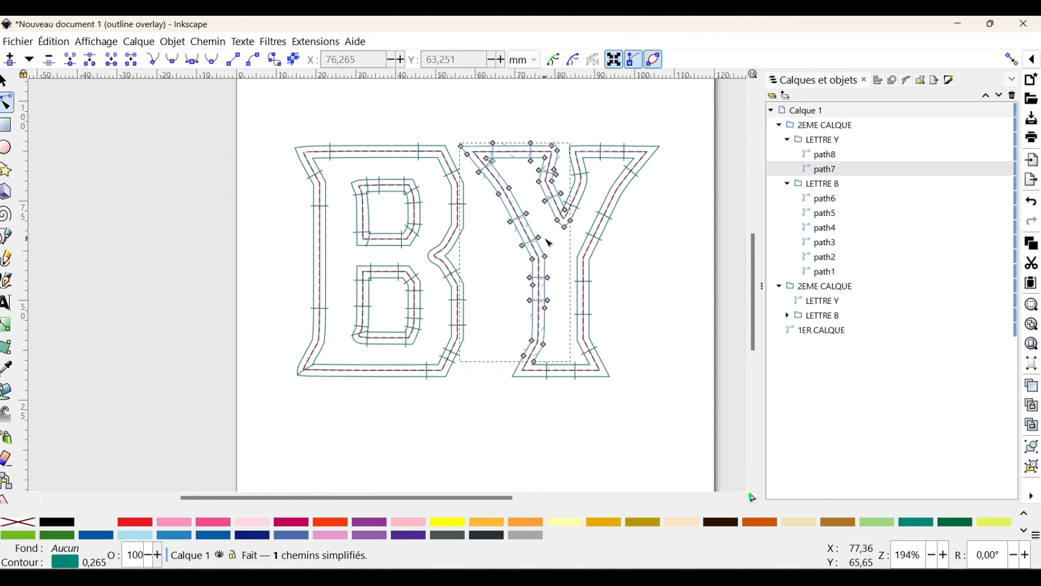
Simplify path8, the right part of the letter Y, and move its inner end node onto path7's end at the V notch
scroll(550, 243, "up", 4)
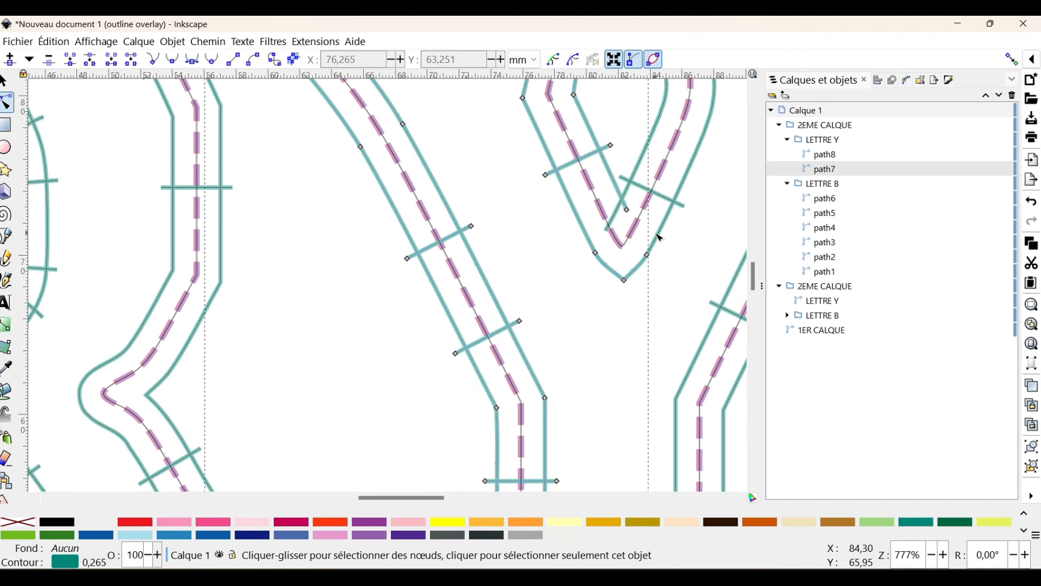
scroll(656, 238, "up", 4)
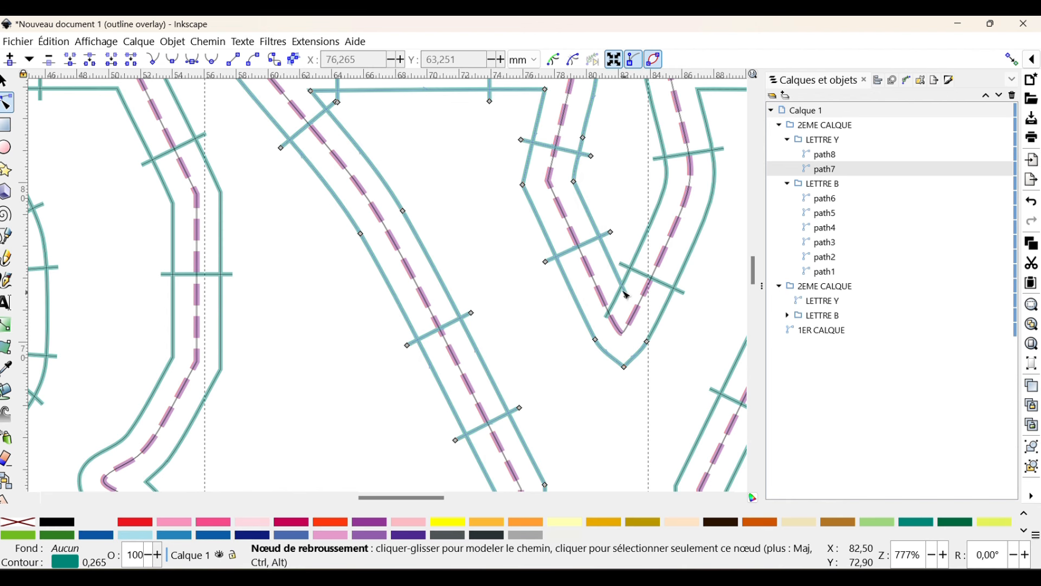
left_click_drag(628, 296, 632, 301)
left_click(614, 312)
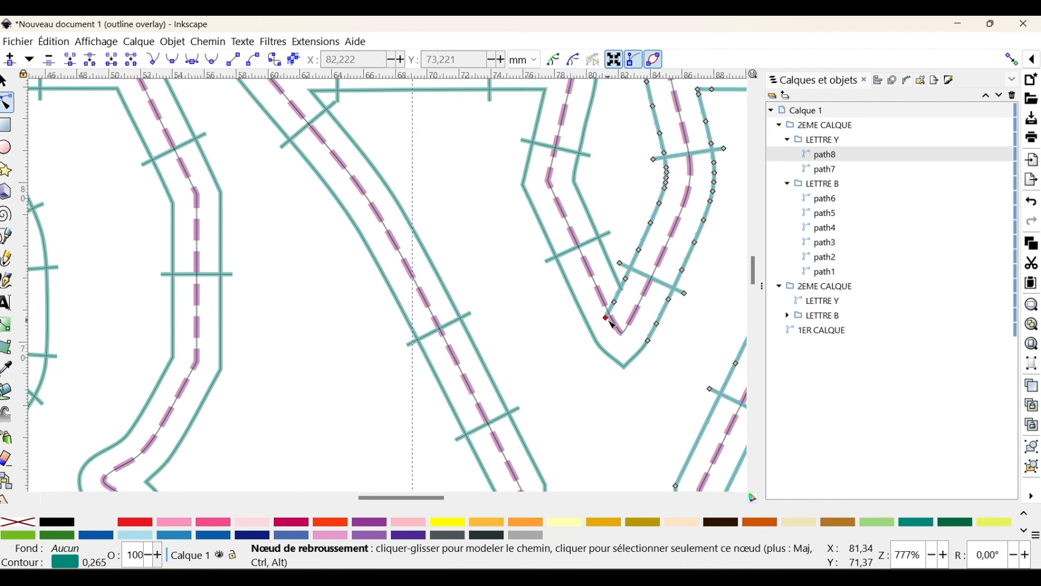
key("ctrl+l")
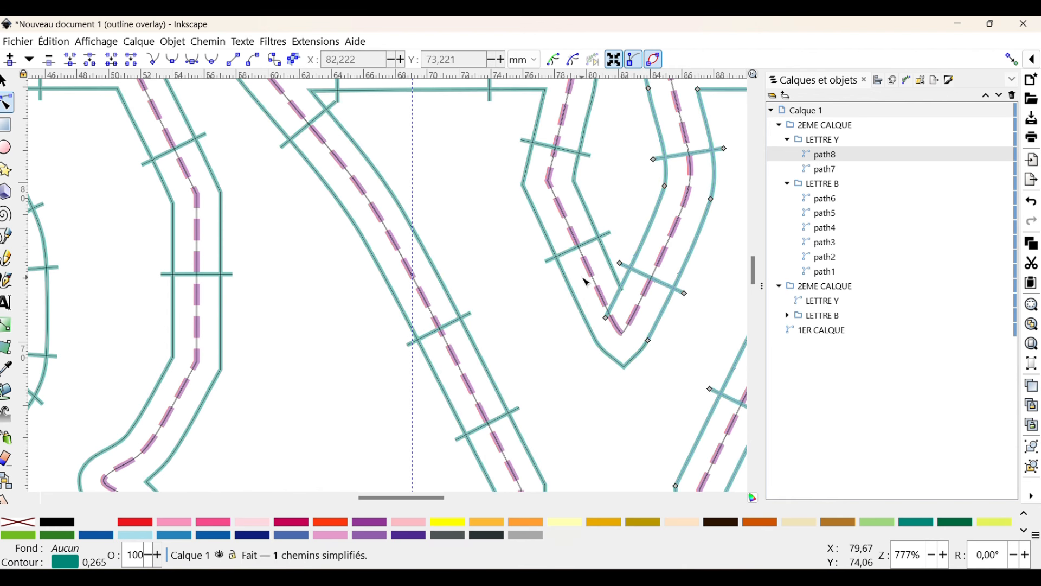
left_click_drag(611, 320, 623, 308)
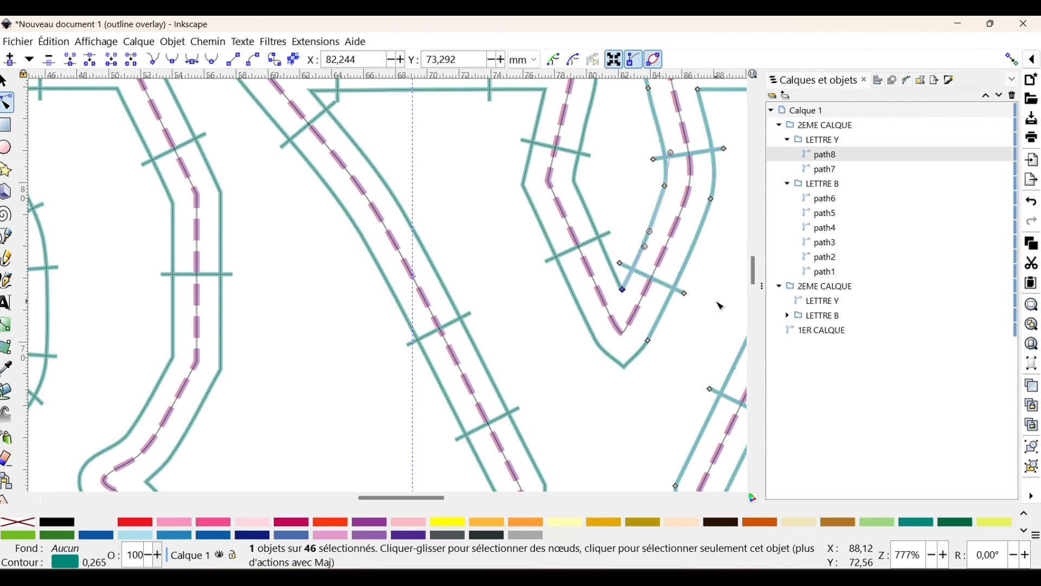
Turn the lowest crossbars of path8 and path7 beside the Y's V notch so they run steeply from the inner to the outer corners
left_click_drag(685, 295, 654, 344)
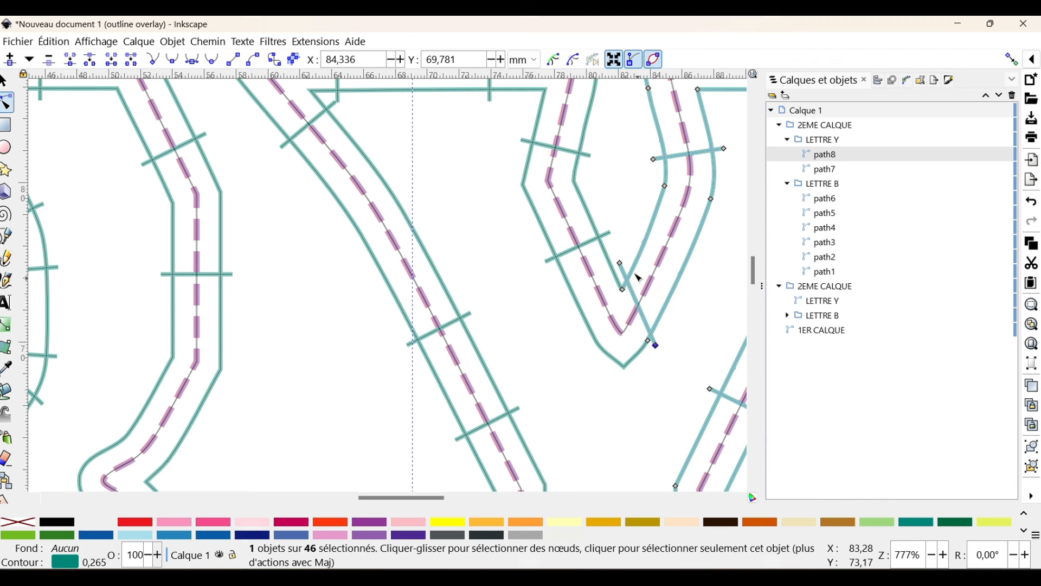
left_click(554, 266)
left_click_drag(546, 261, 596, 340)
left_click_drag(607, 339, 598, 329)
left_click_drag(590, 242, 624, 276)
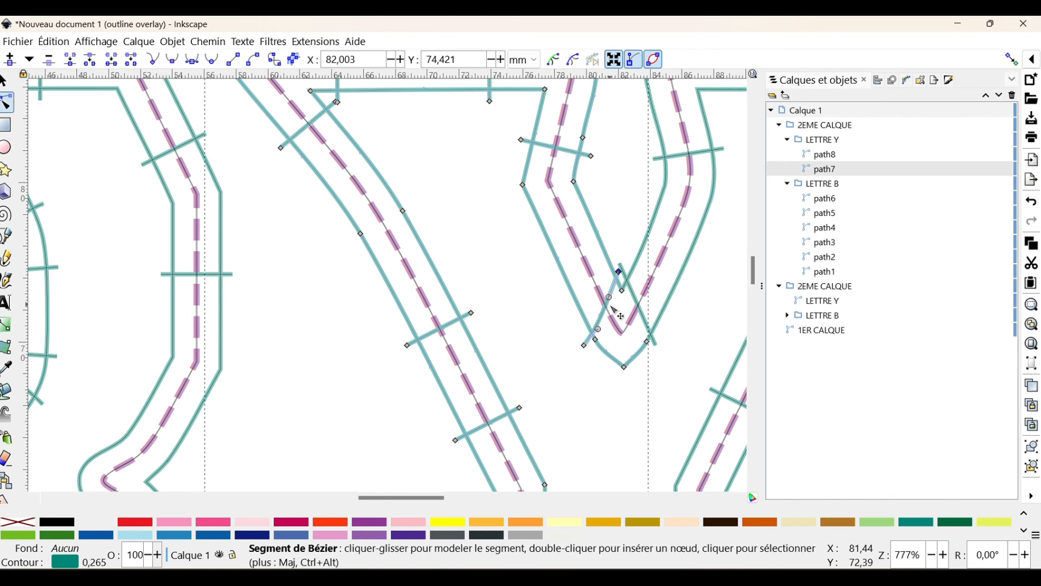
left_click_drag(599, 330, 600, 322)
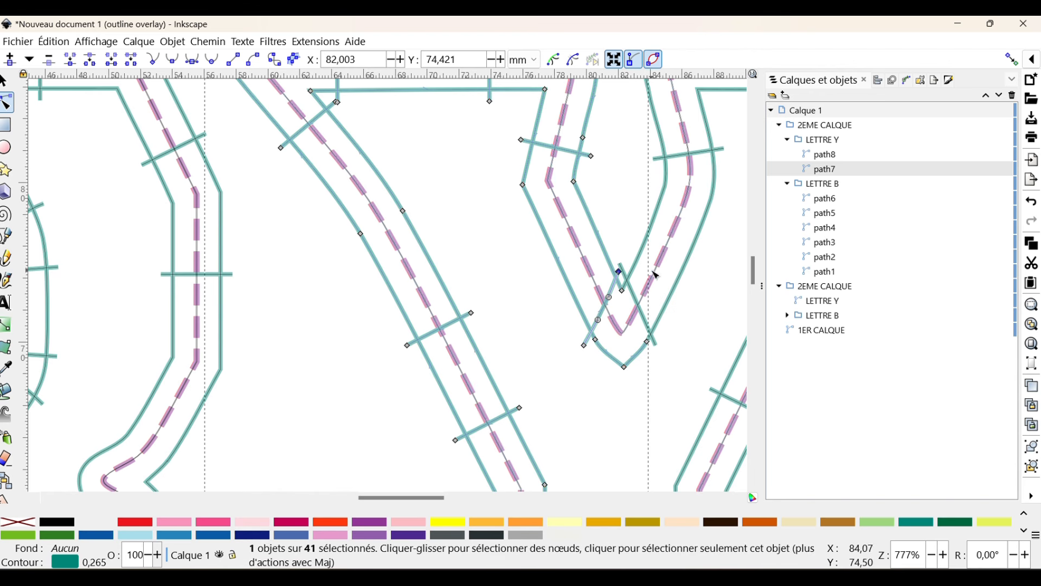
Nudge path7's inner and outer lower end nodes onto the adjoining outline at the Y's lower-left foot
scroll(623, 275, "down", 2)
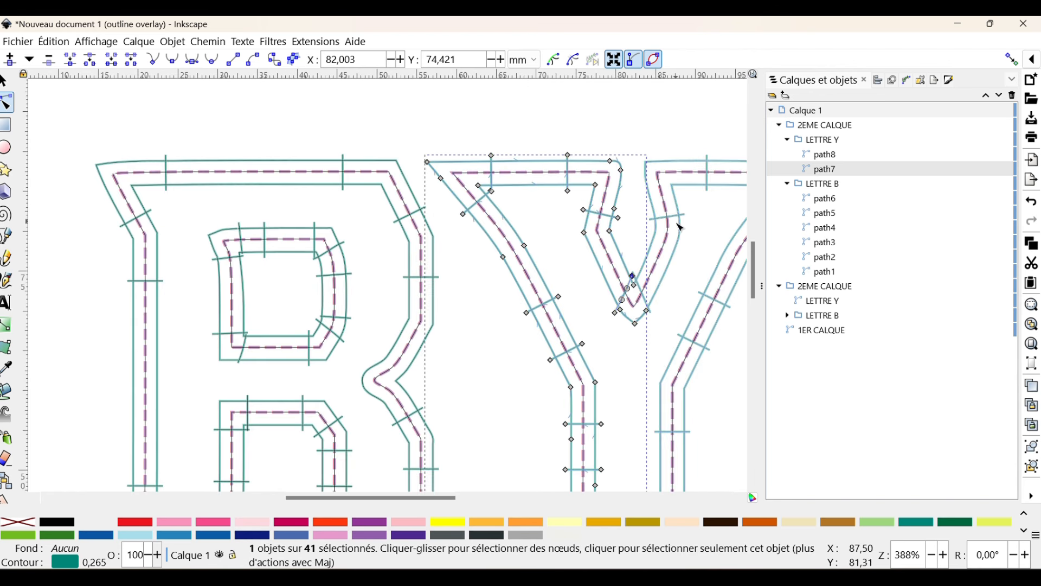
scroll(679, 233, "down", 6)
scroll(554, 340, "up", 4)
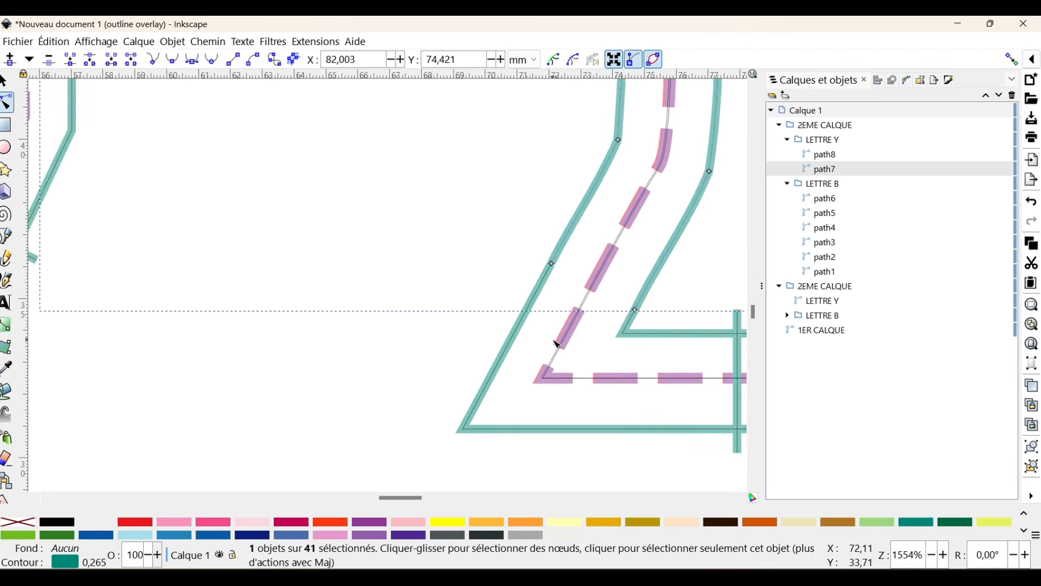
scroll(557, 344, "up", 1)
left_click(671, 299)
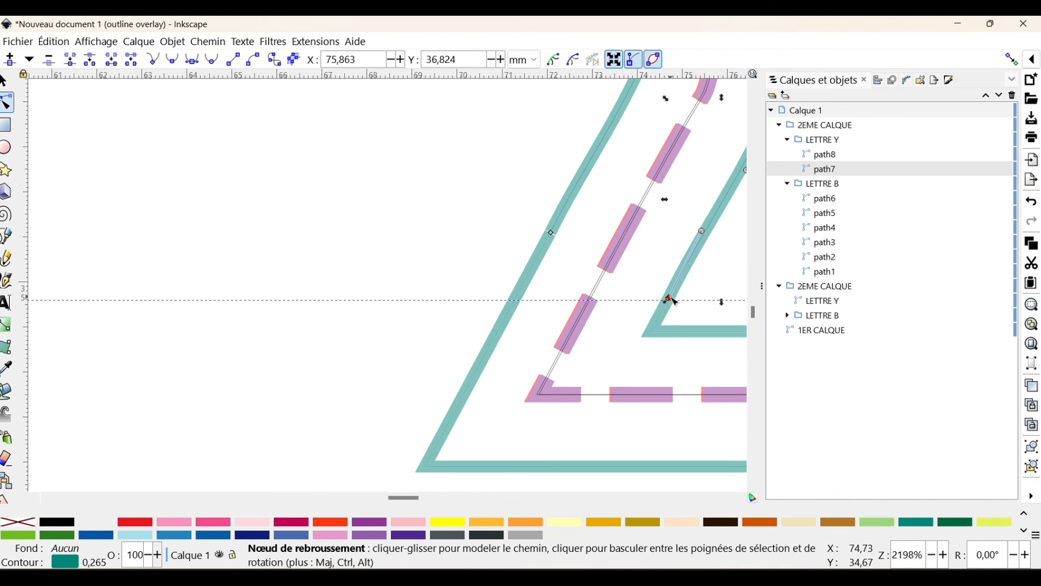
mouse_move(676, 301)
left_mouse_down()
mouse_move(678, 279)
mouse_move(668, 300)
left_mouse_up()
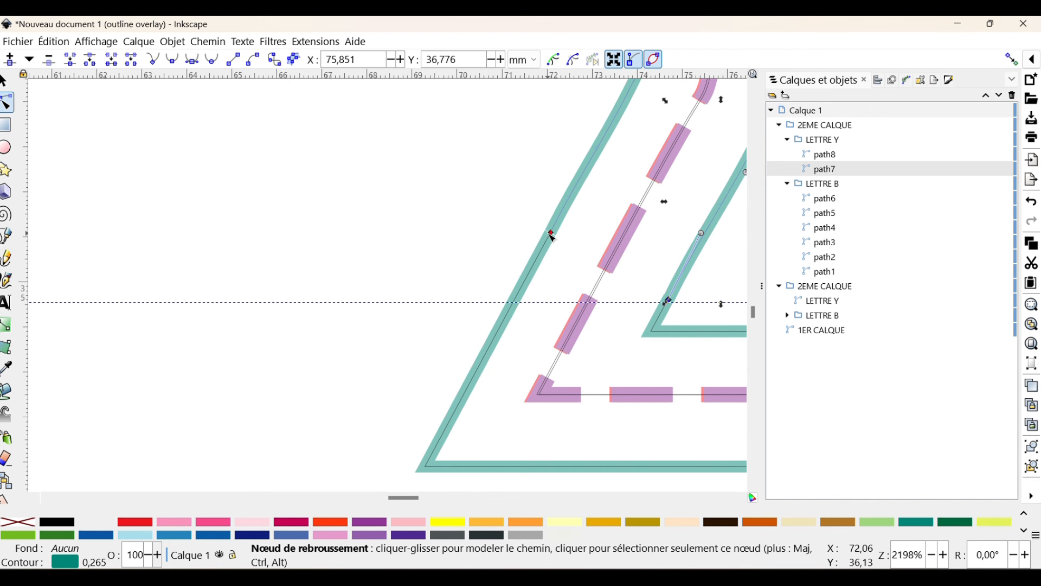
left_click_drag(552, 235, 552, 236)
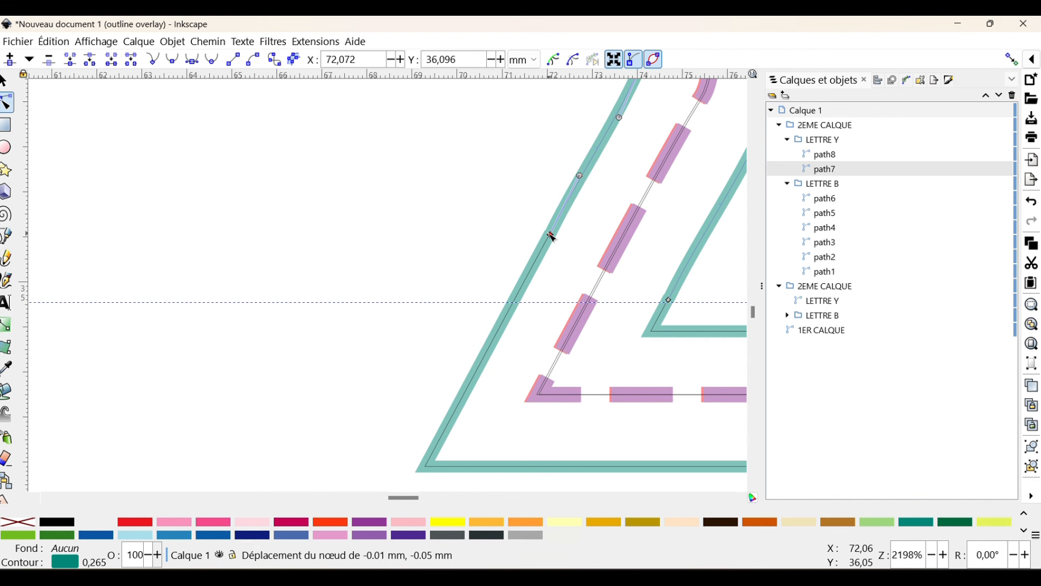
left_click_drag(553, 237, 551, 234)
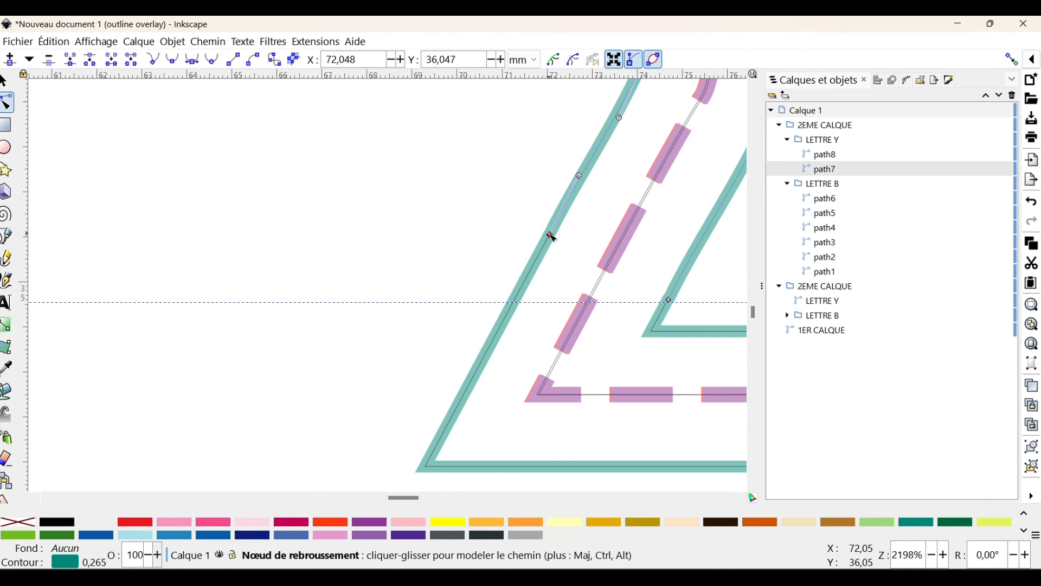
Rename the upper 2EME CALQUE group, which holds path1 to path8, as 3EME CALQUE
left_click(830, 127)
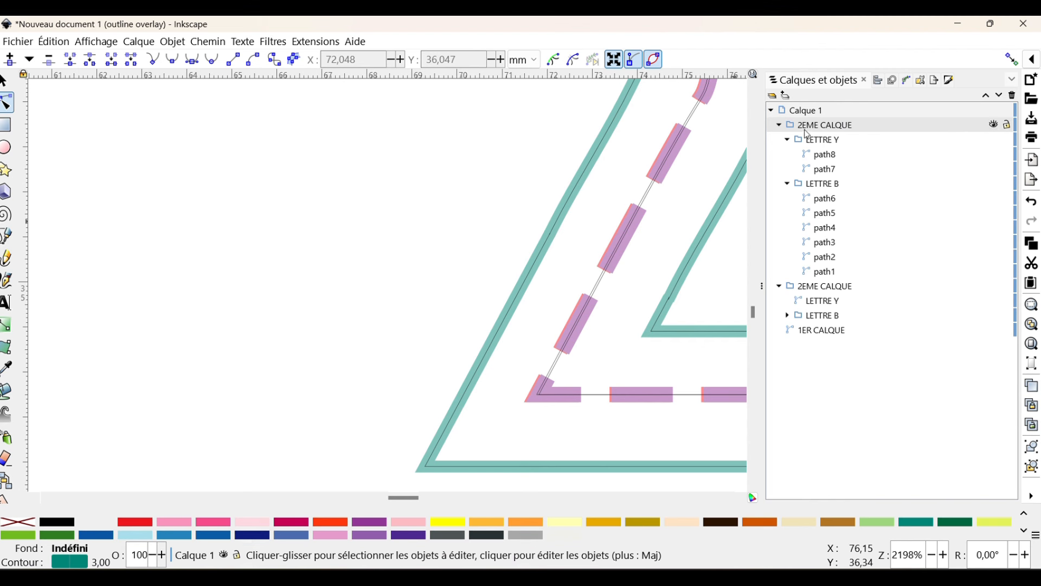
double_click(810, 127)
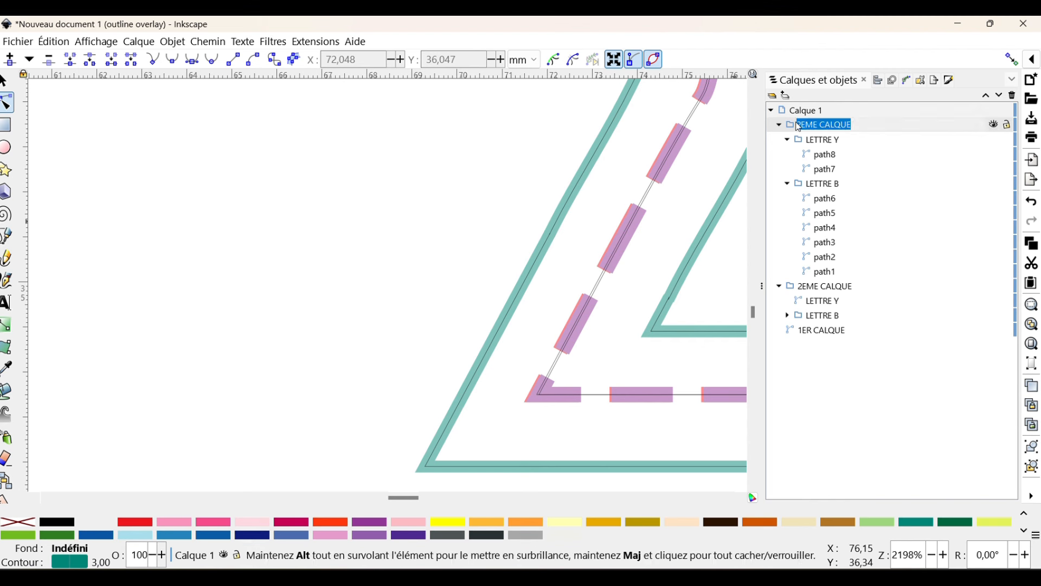
key("Escape")
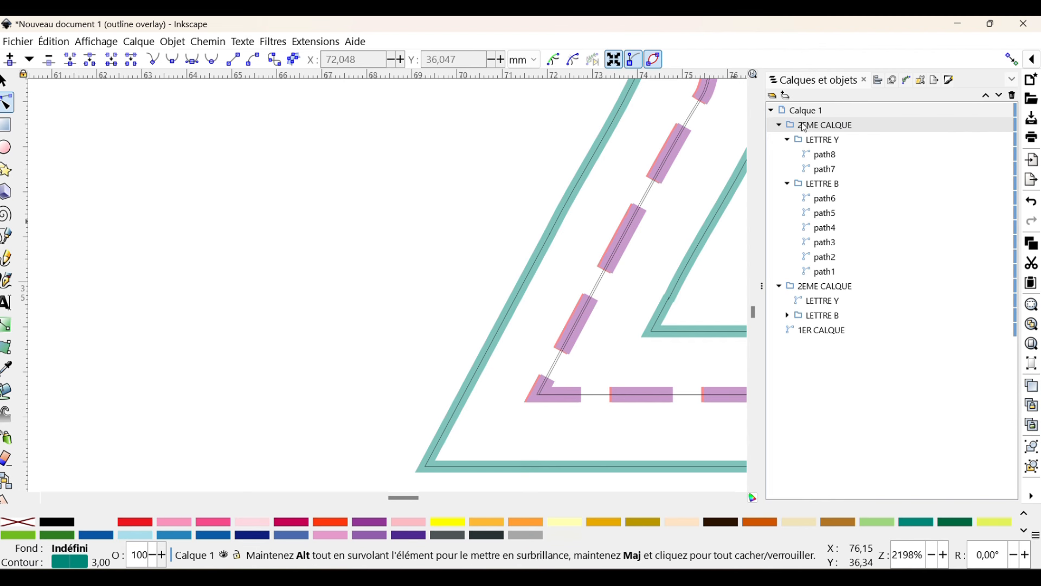
double_click(806, 127)
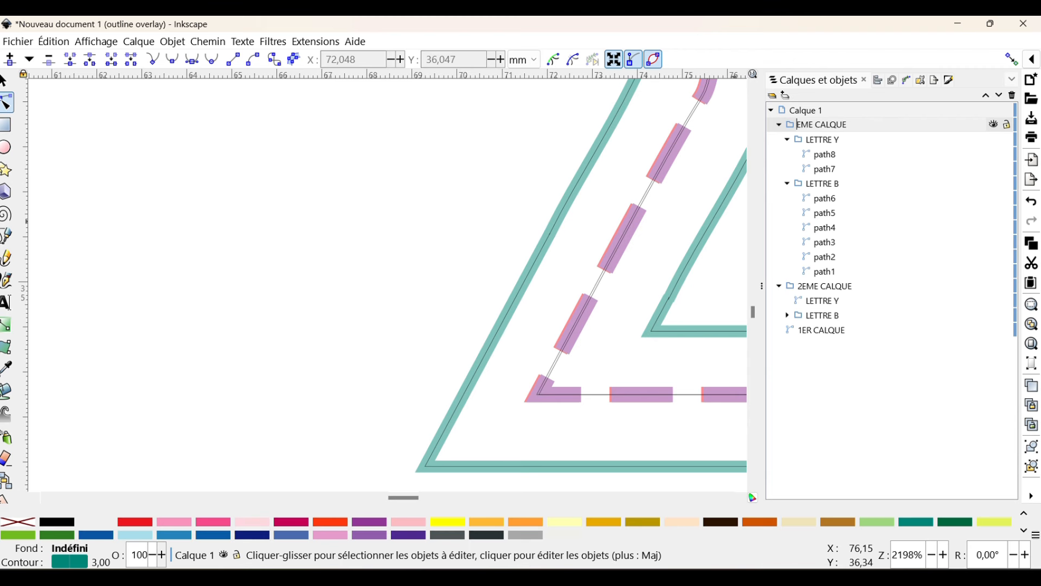
key("Return")
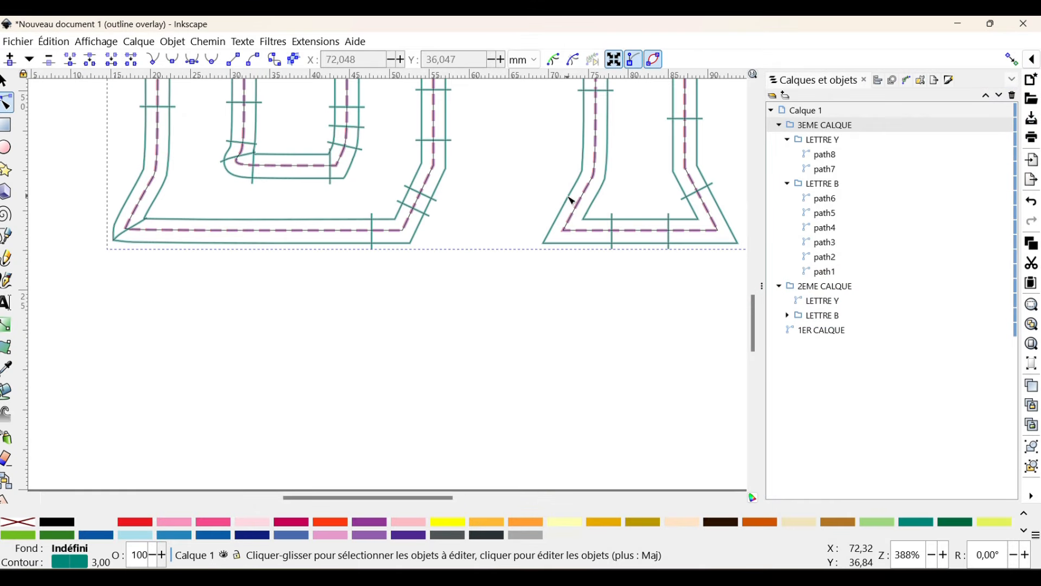
Open the Ink/Stitch embroidery parameters for the 3EME CALQUE group and load the SATIN preset
scroll(562, 297, "up", 5)
scroll(563, 297, "up", 3)
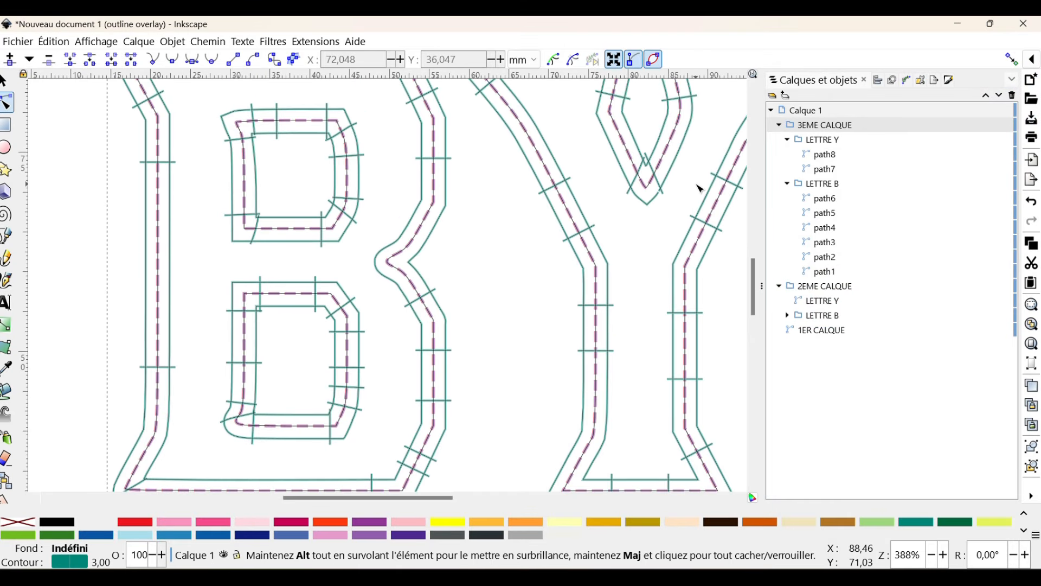
scroll(699, 190, "down", 1)
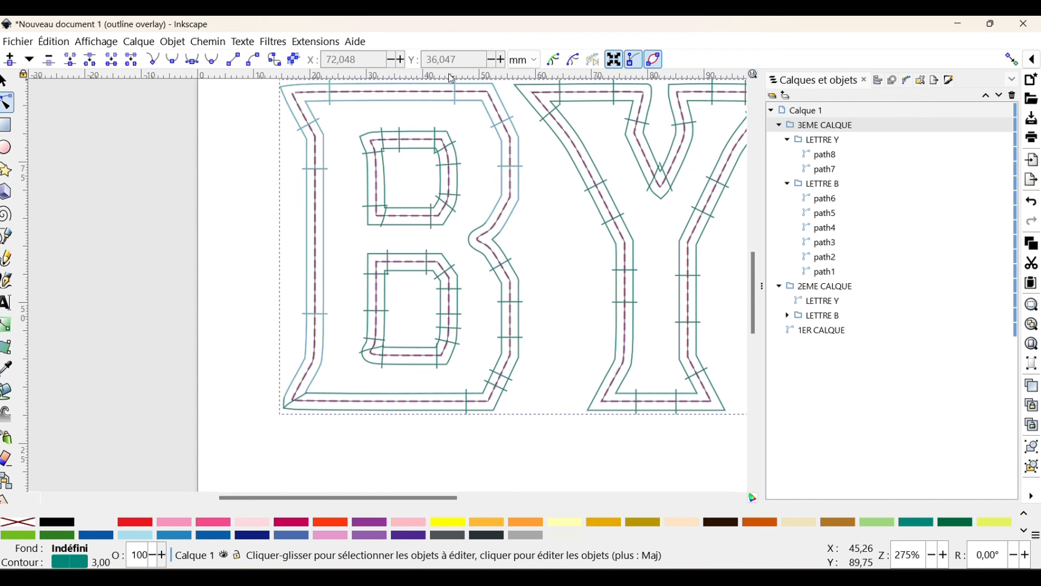
left_click(302, 42)
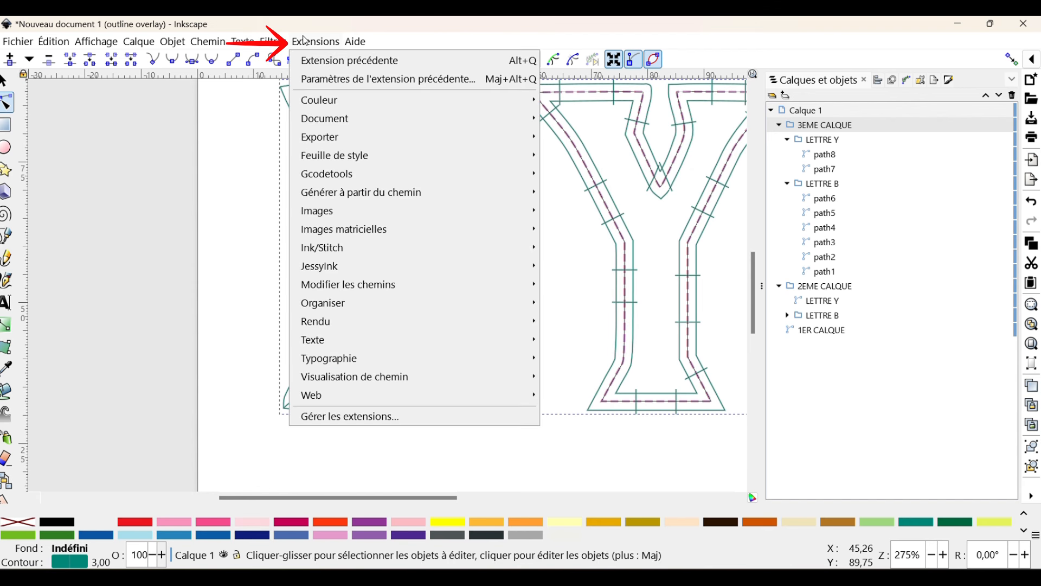
mouse_move(324, 254)
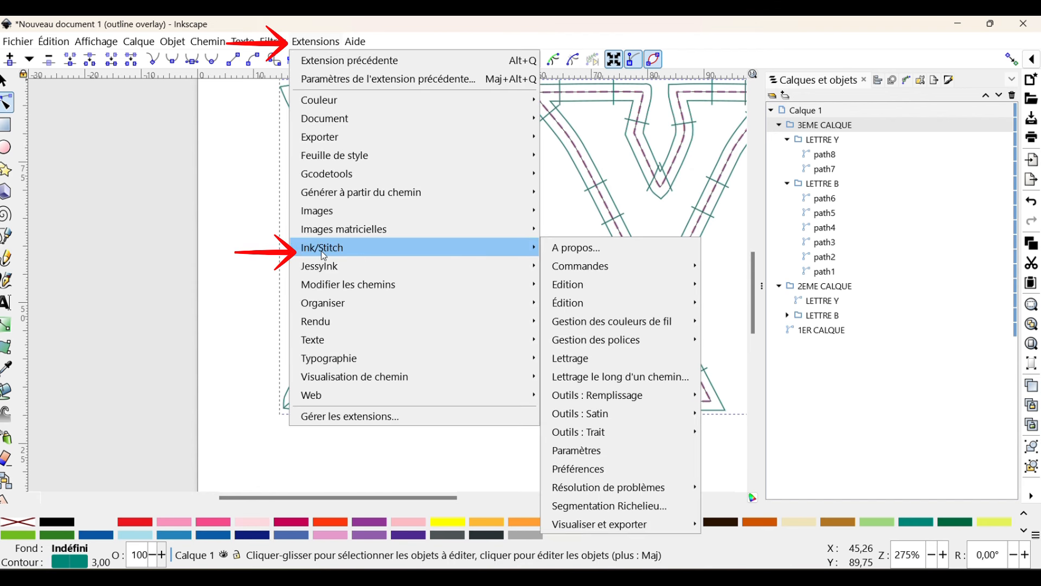
left_click(577, 450)
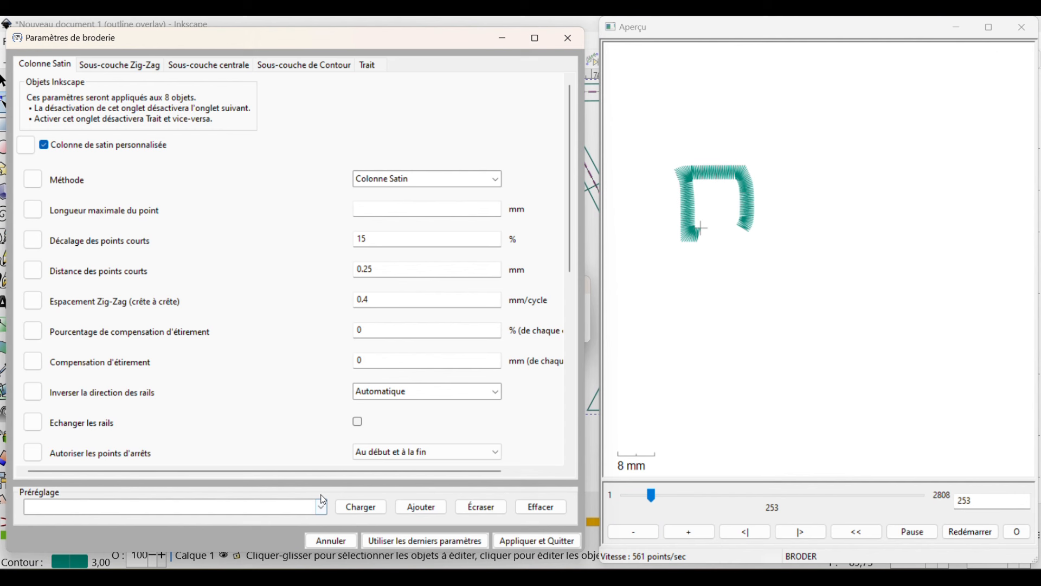
left_click(321, 507)
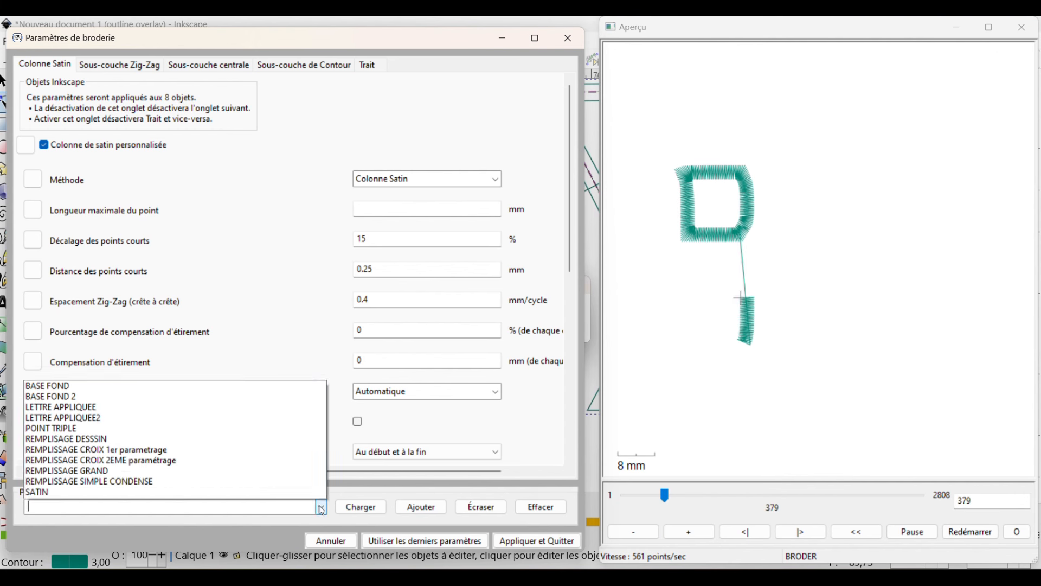
left_click(91, 472)
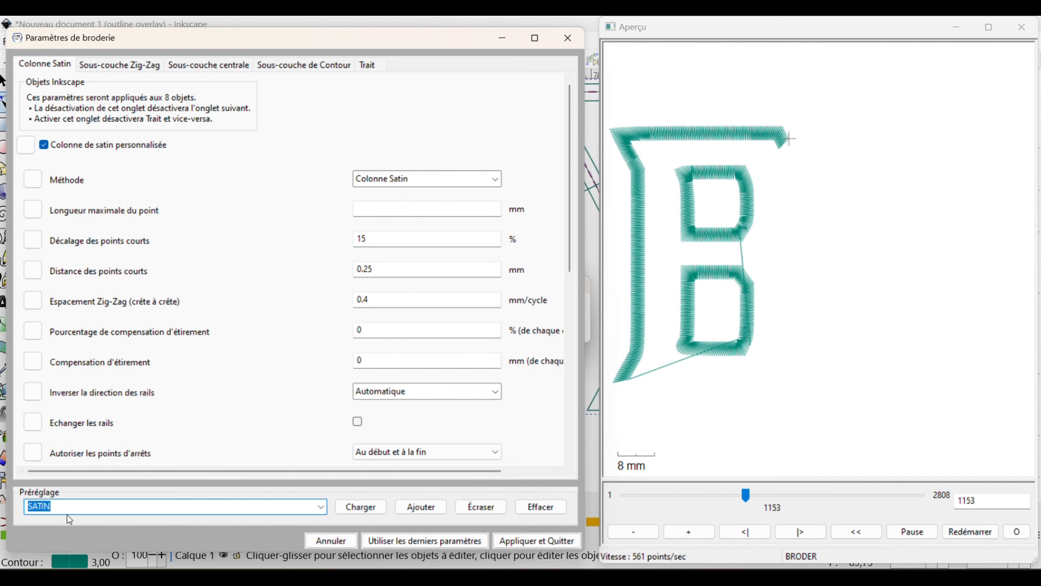
left_click(360, 506)
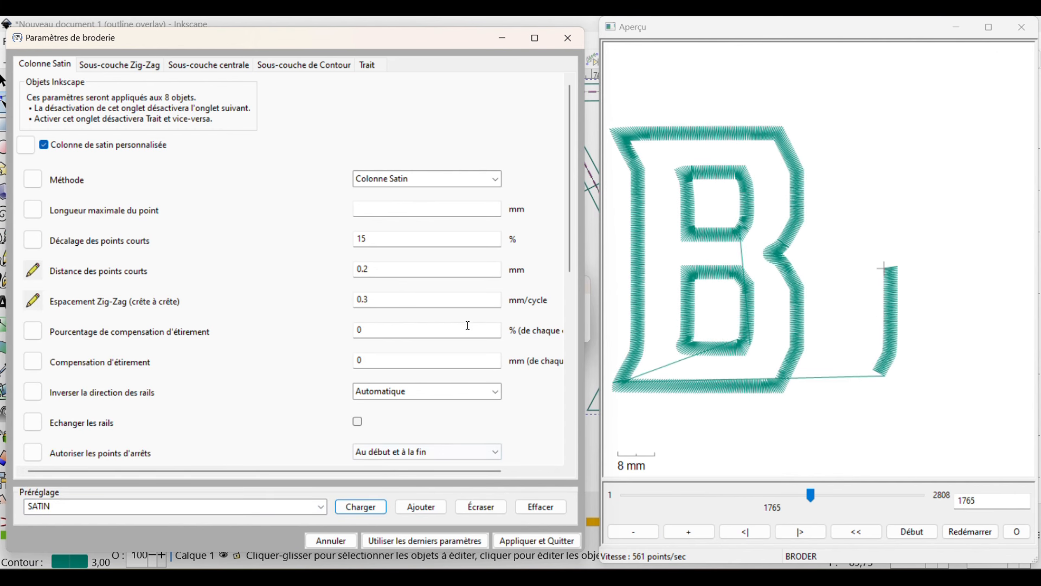
Review the satin column's short stitch, zigzag spacing and pull compensation values
left_click_drag(379, 242, 329, 263)
left_click_drag(377, 299, 351, 303)
left_click(389, 331)
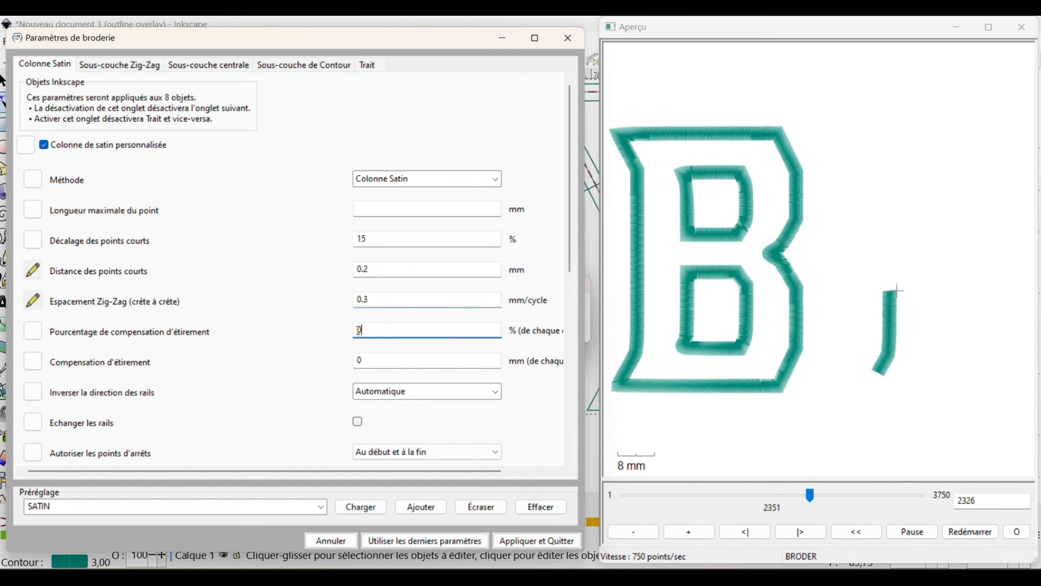
left_click(378, 356)
left_click_drag(379, 357, 311, 356)
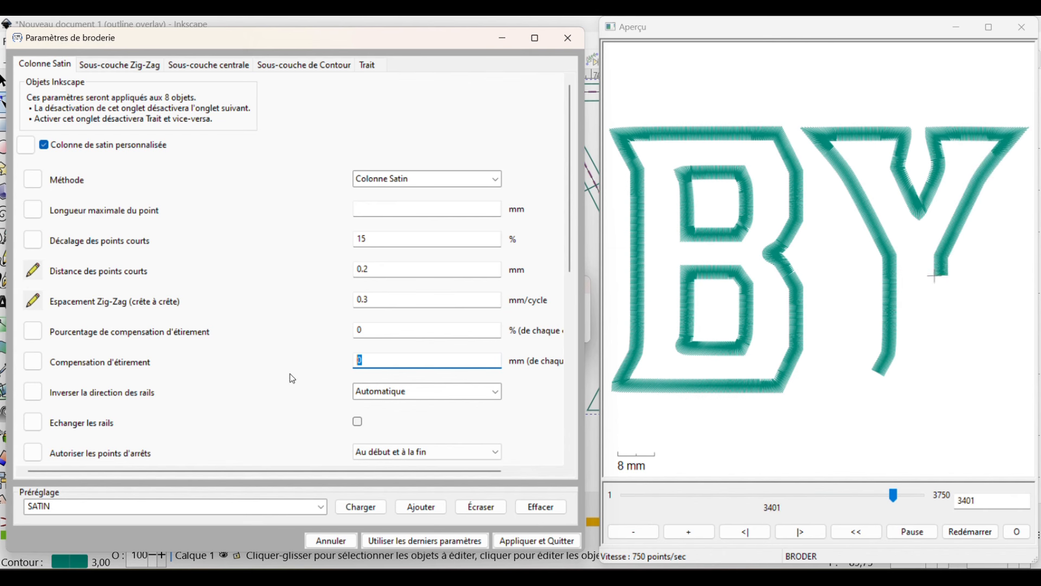
Set the satin column's allowed lock stitches to A la fin and keep Couper après enabled
scroll(295, 331, "down", 6)
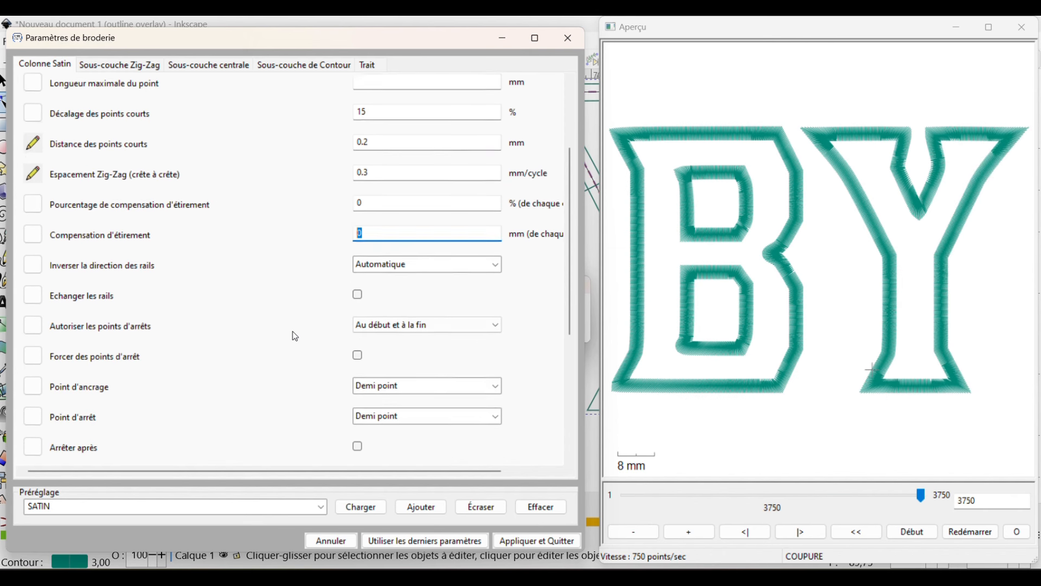
left_click(449, 283)
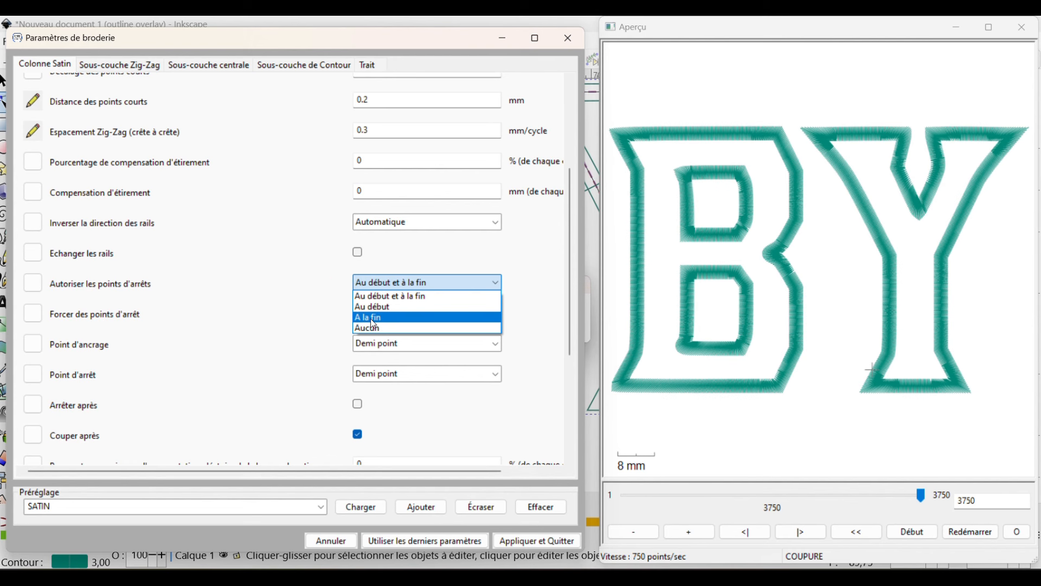
left_click(371, 318)
scroll(317, 324, "down", 3)
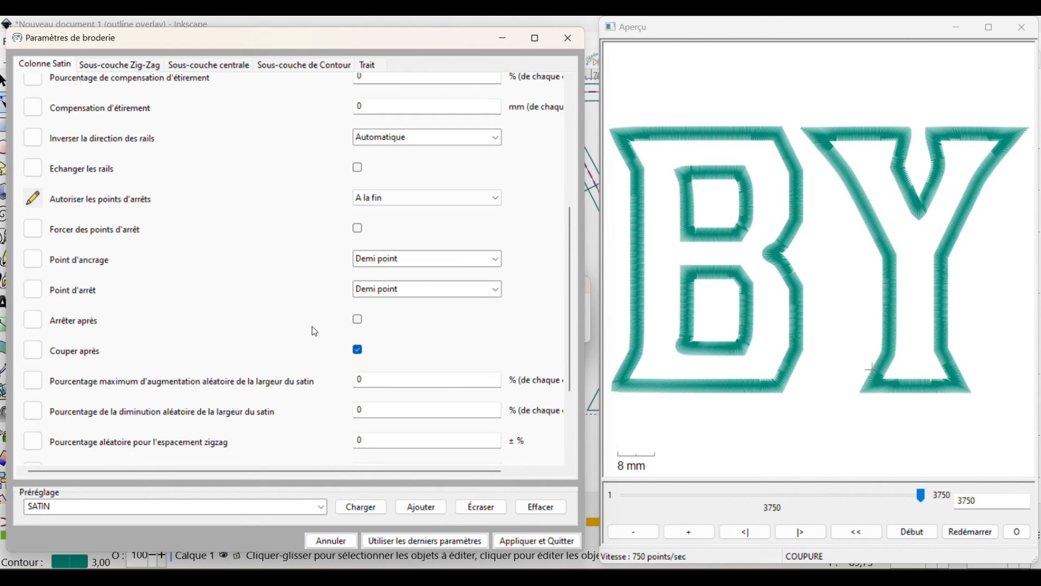
left_click(361, 351)
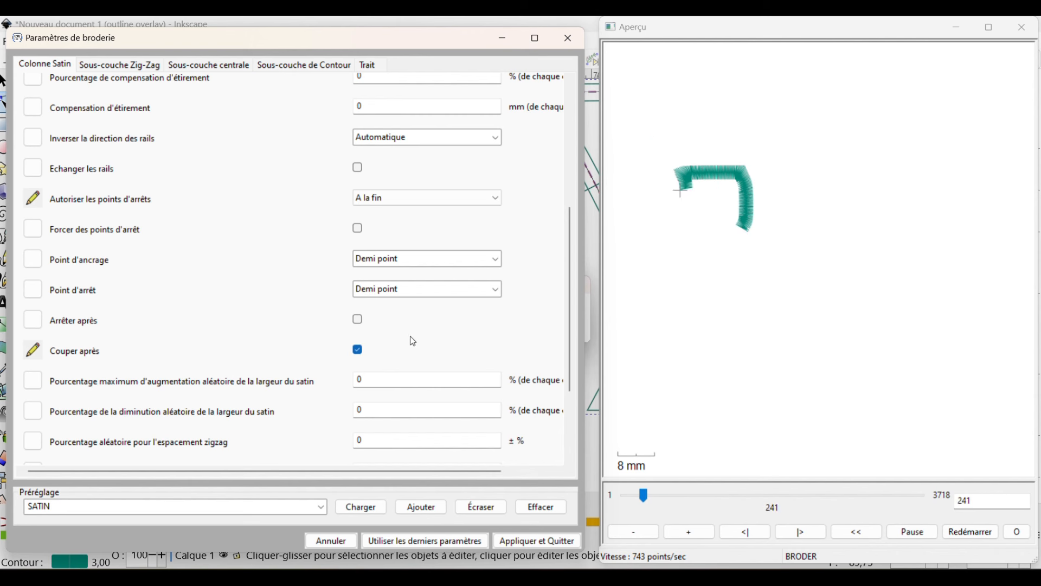
scroll(217, 279, "down", 4)
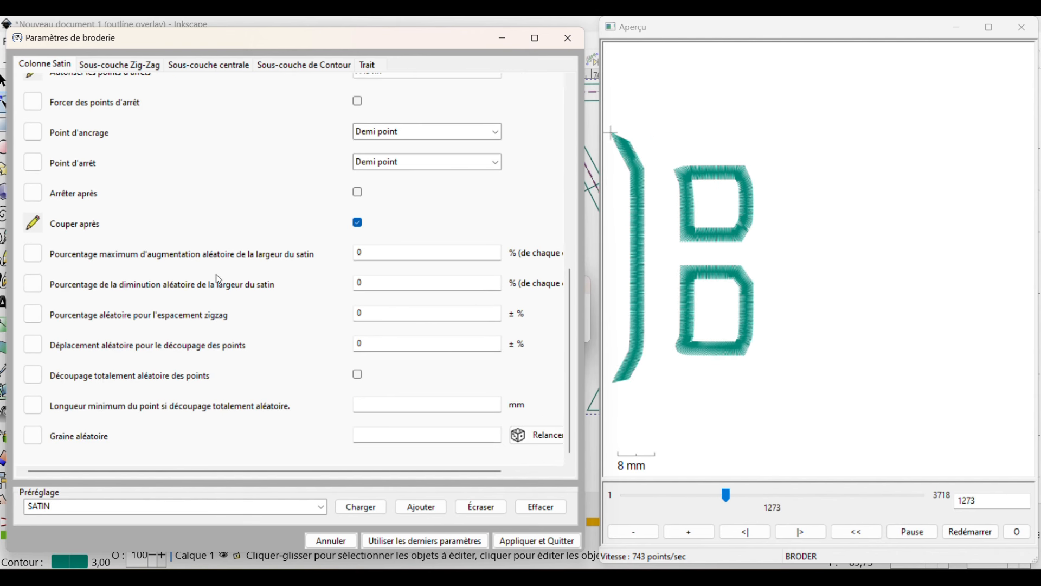
scroll(219, 279, "up", 12)
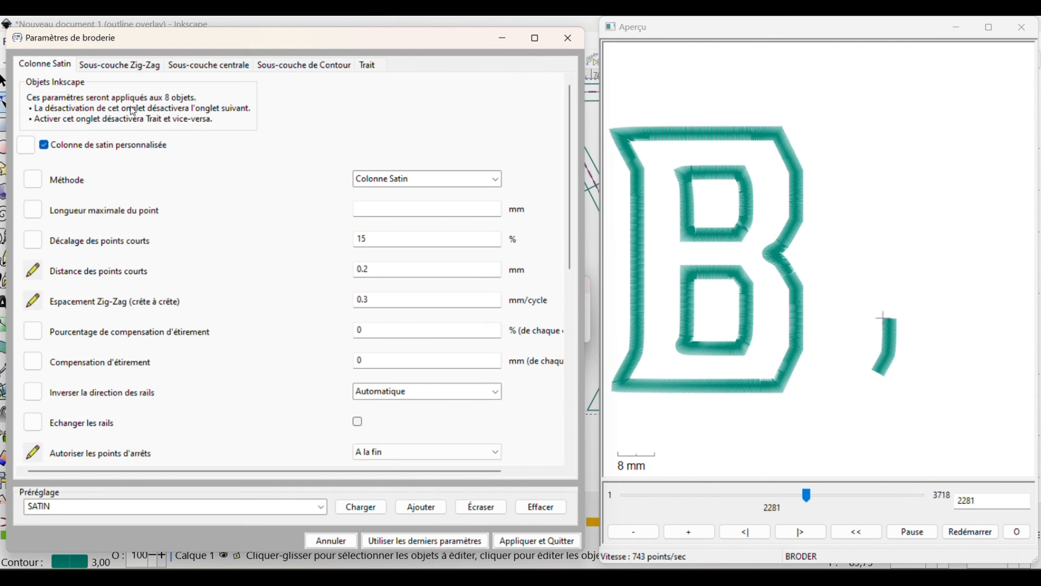
Check the zigzag underlay settings and examine the satin stitch preview around the right-hand notch of the letter B
left_click(115, 69)
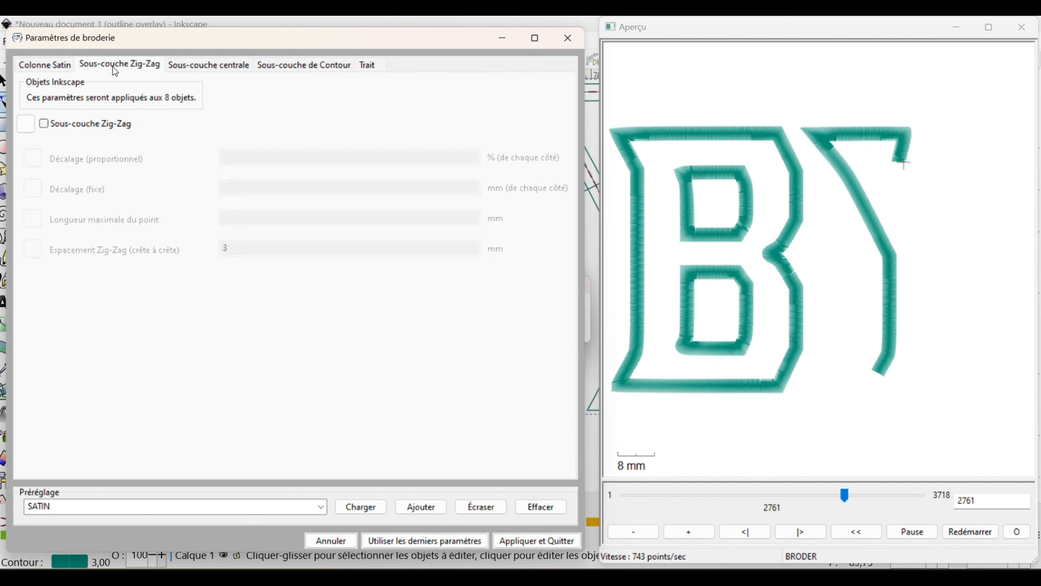
left_click(59, 68)
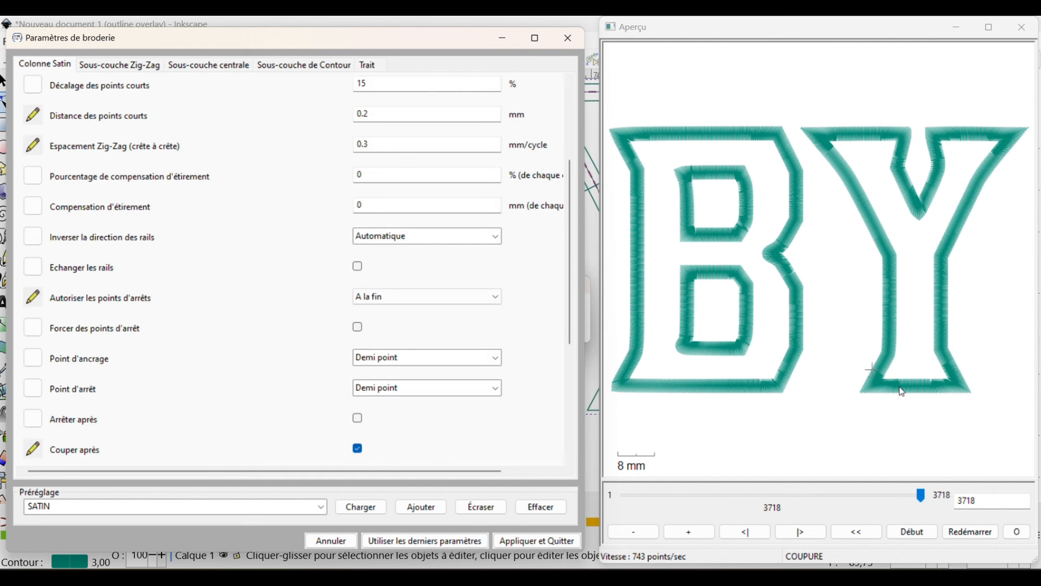
scroll(629, 386, "up", 5)
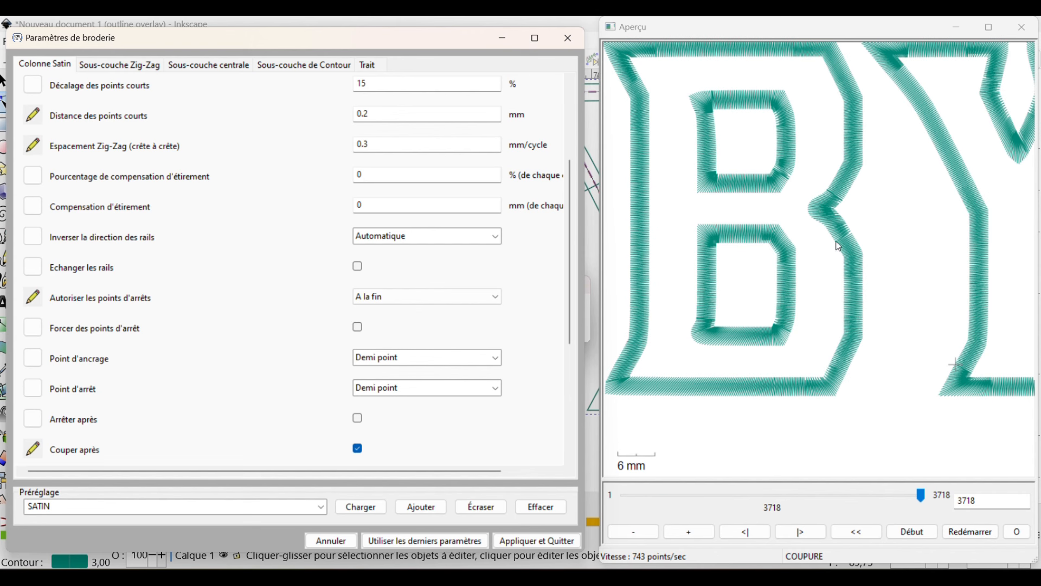
scroll(861, 269, "up", 4)
scroll(861, 270, "down", 5)
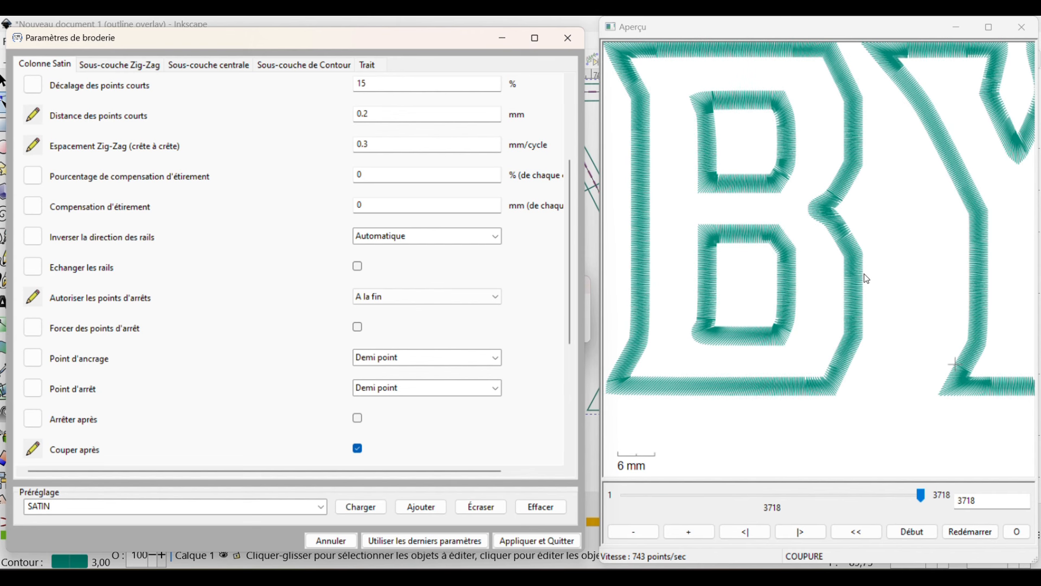
scroll(855, 274, "down", 2)
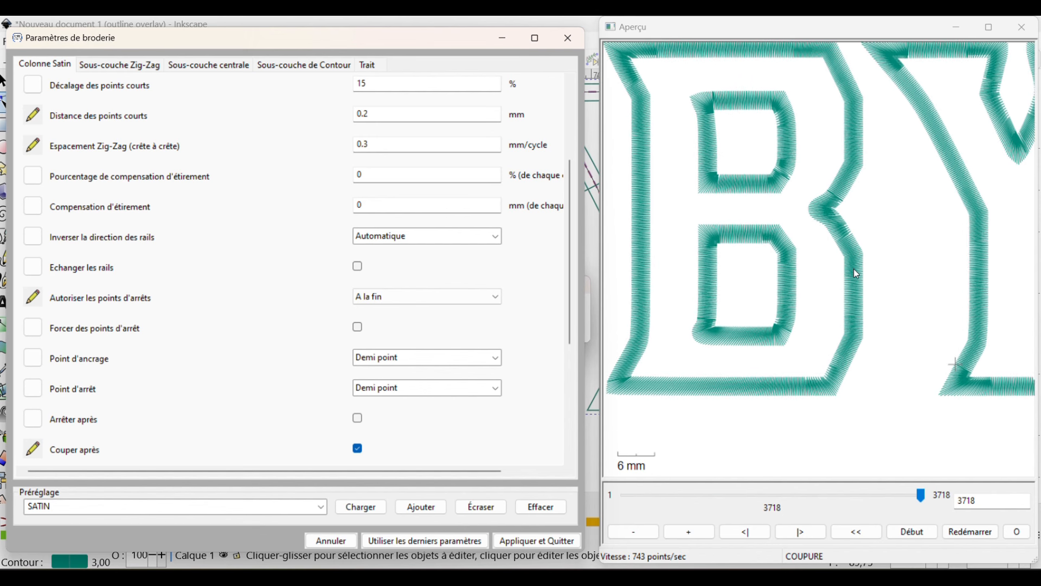
scroll(858, 269, "up", 2)
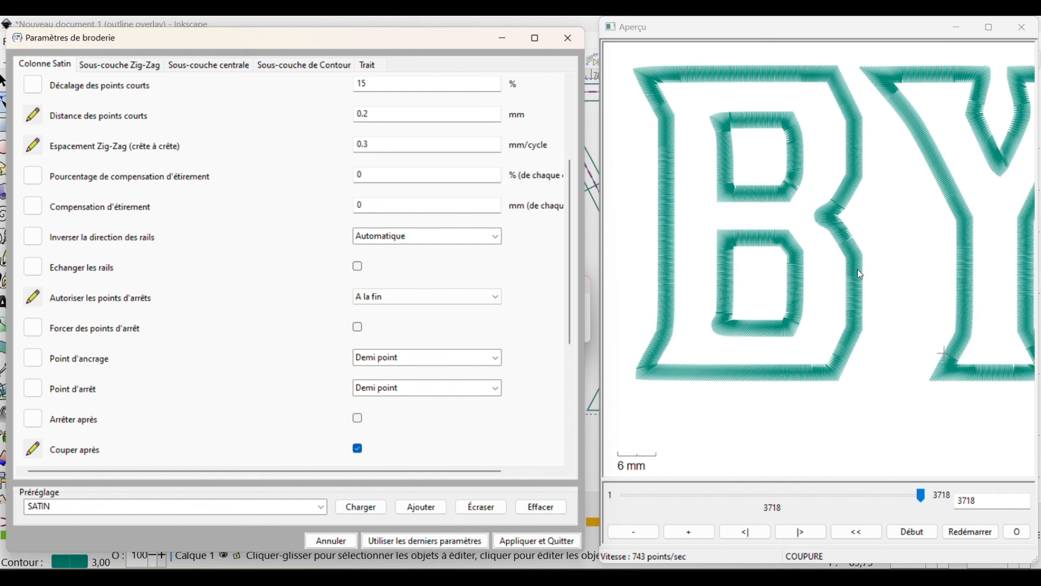
Reload the SATIN preset for the 3EME CALQUE objects, then apply the embroidery parameters and close the dialog
left_click(371, 512)
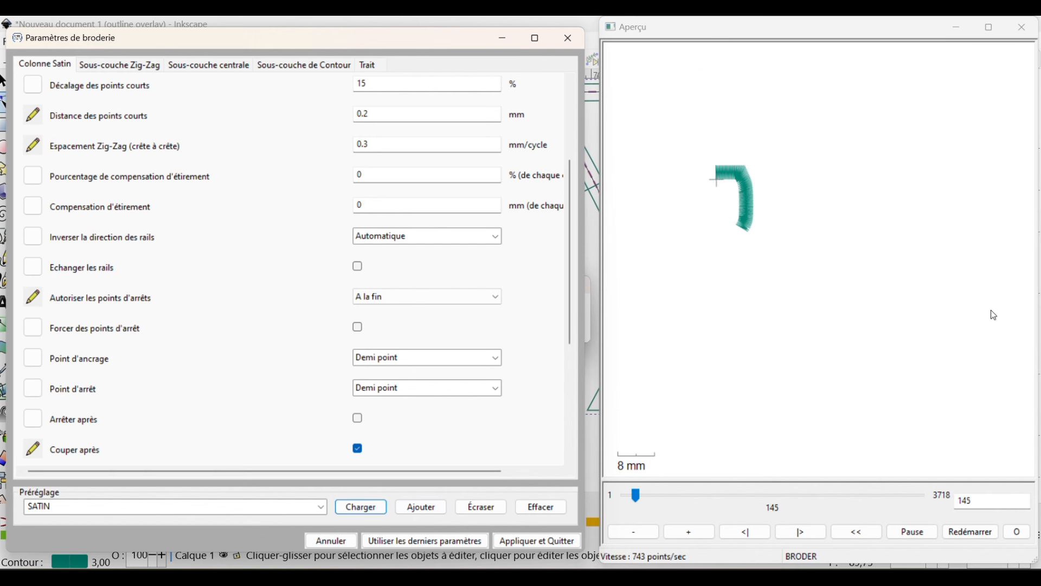
scroll(890, 320, "up", 2)
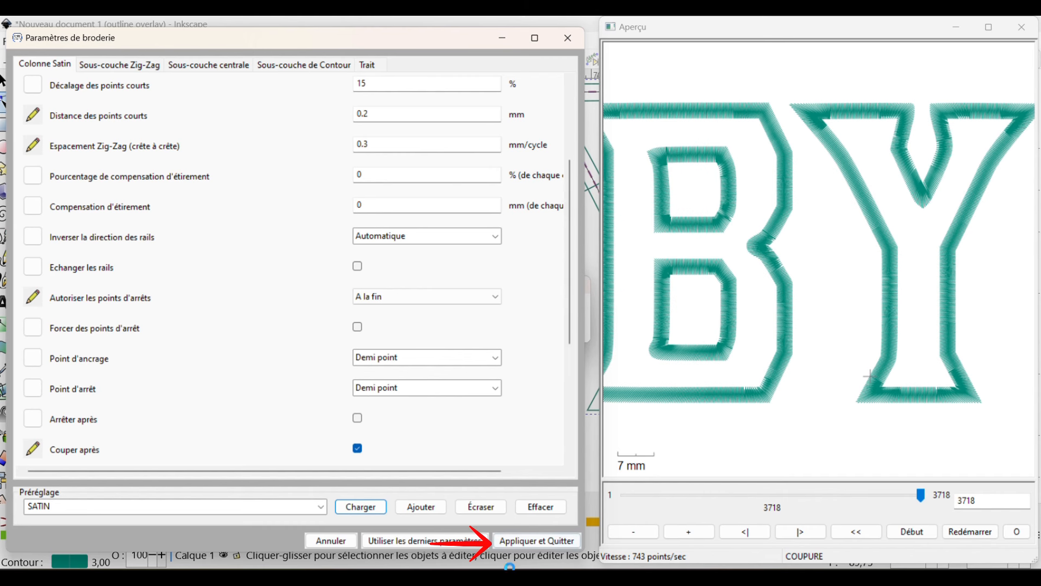
left_click(532, 541)
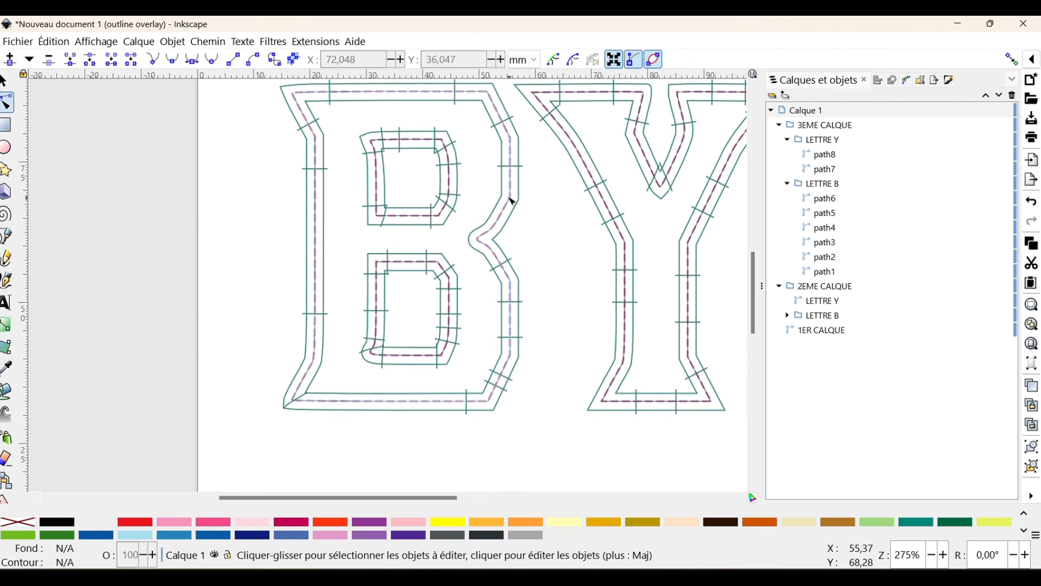
Move path5's rung from the B's upper right vertical stroke down across the diagonal just above the notch
left_click(511, 170)
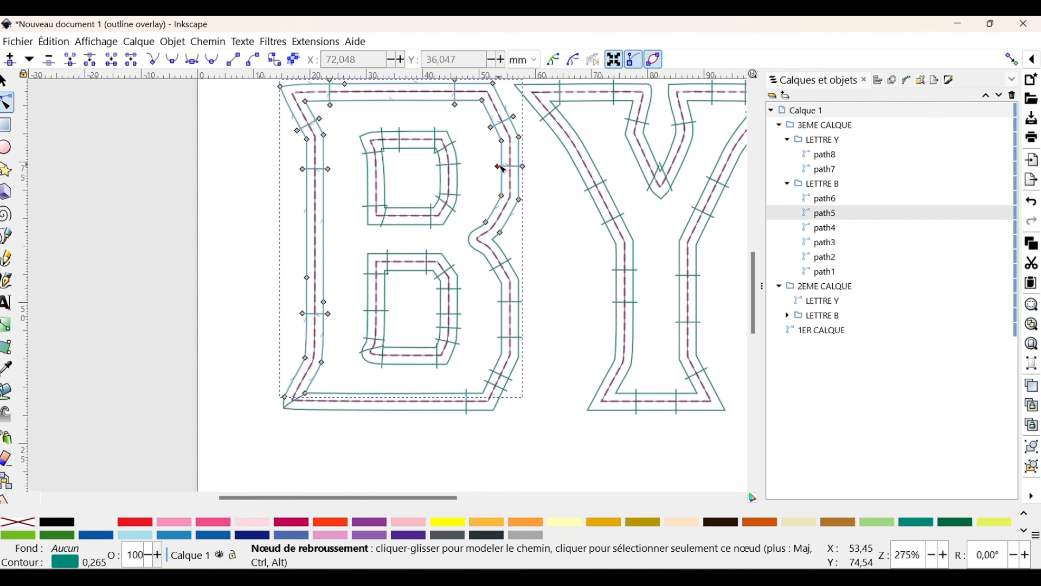
left_click_drag(502, 170, 495, 205)
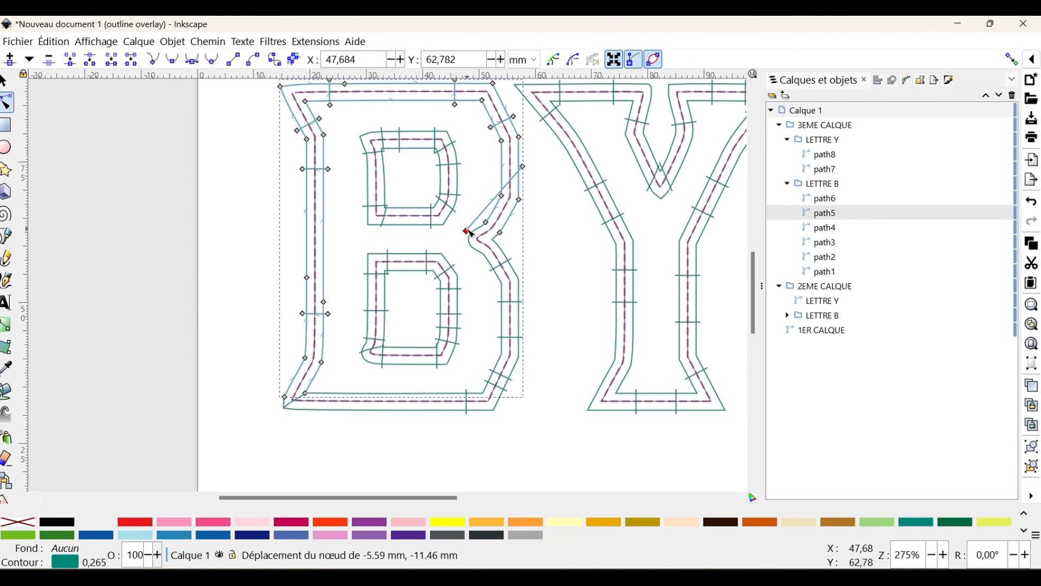
left_click_drag(524, 167, 472, 230)
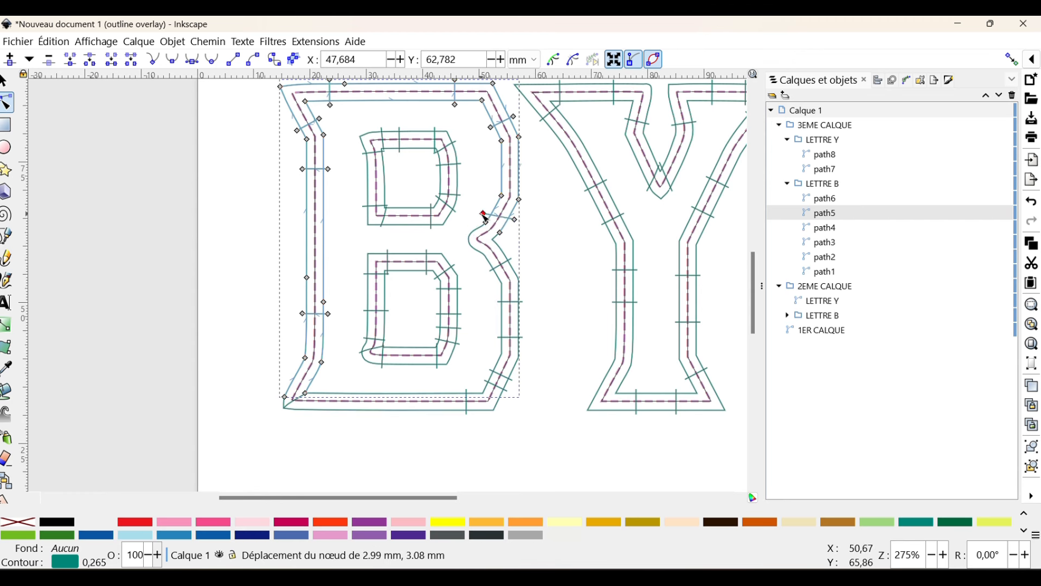
left_click_drag(516, 220, 516, 229)
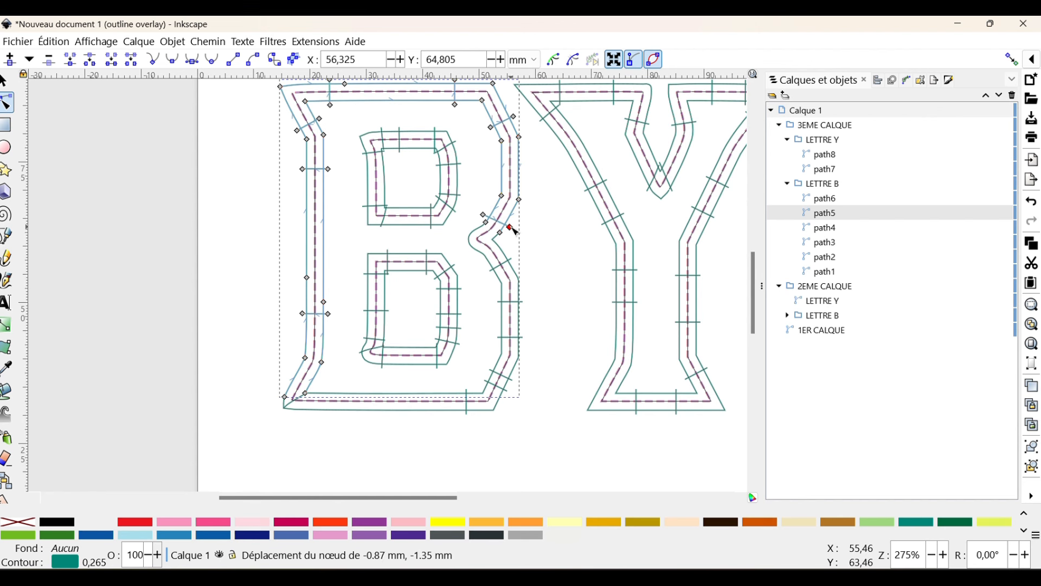
Simplify path6 and reposition its uppermost rung nearly horizontally across the point of the B's right-hand notch
left_click(512, 266)
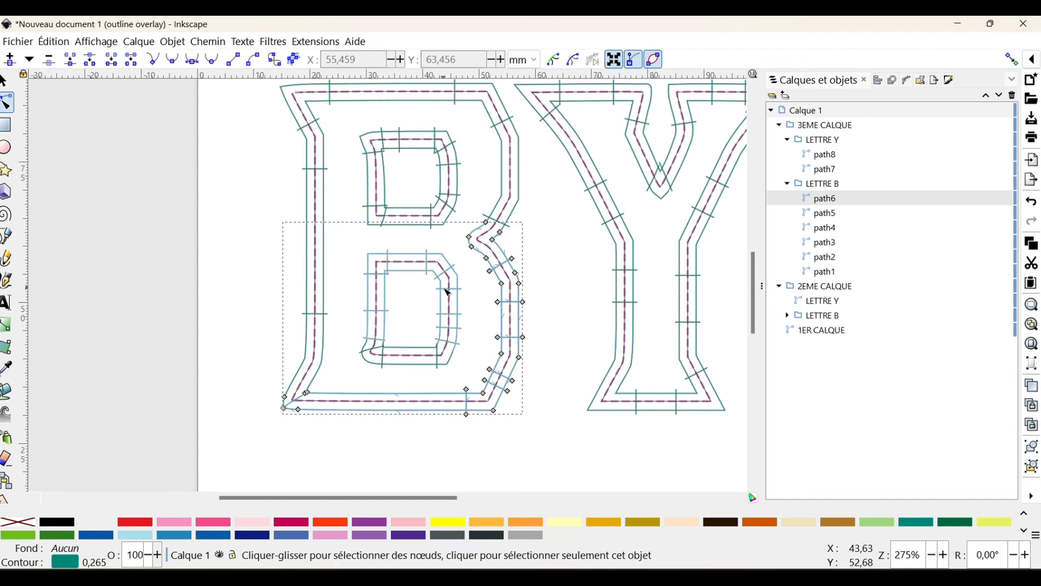
key("ctrl+l")
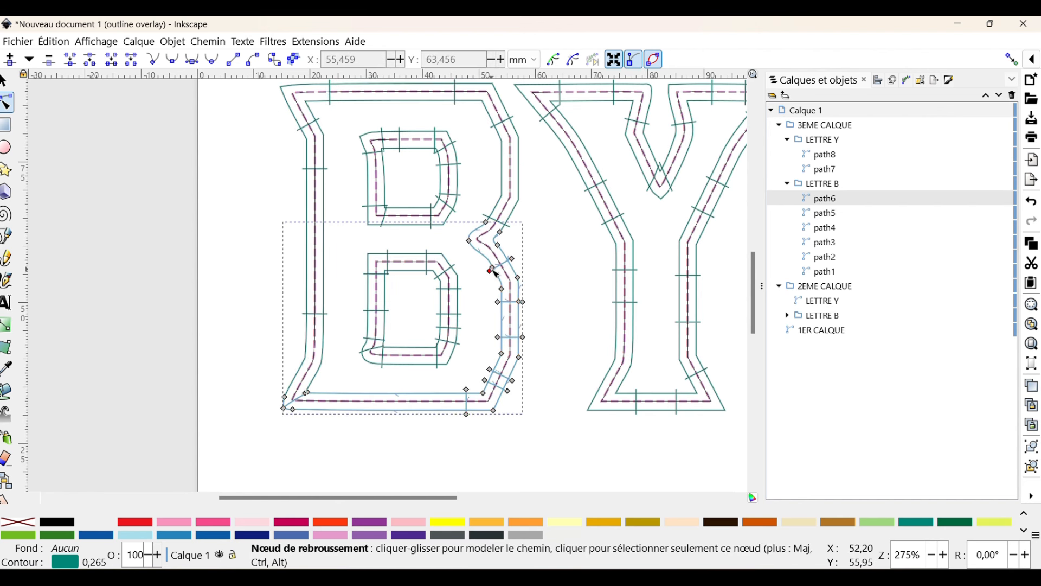
left_click_drag(491, 271, 501, 243)
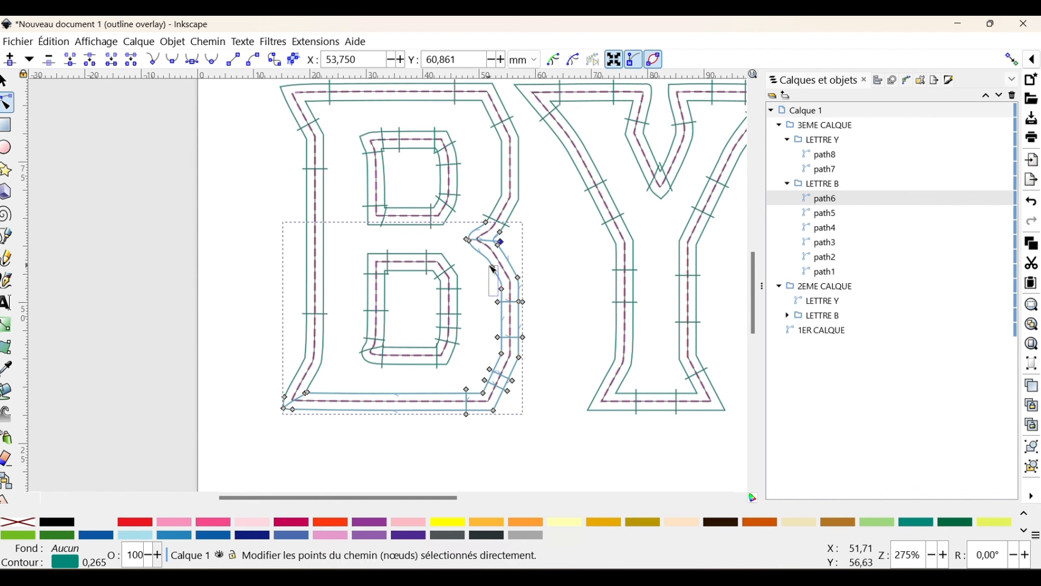
Move path6's next rung up to the diagonal just below the notch and tilt it to cross both rails squarely
left_click(493, 268)
left_click(499, 303)
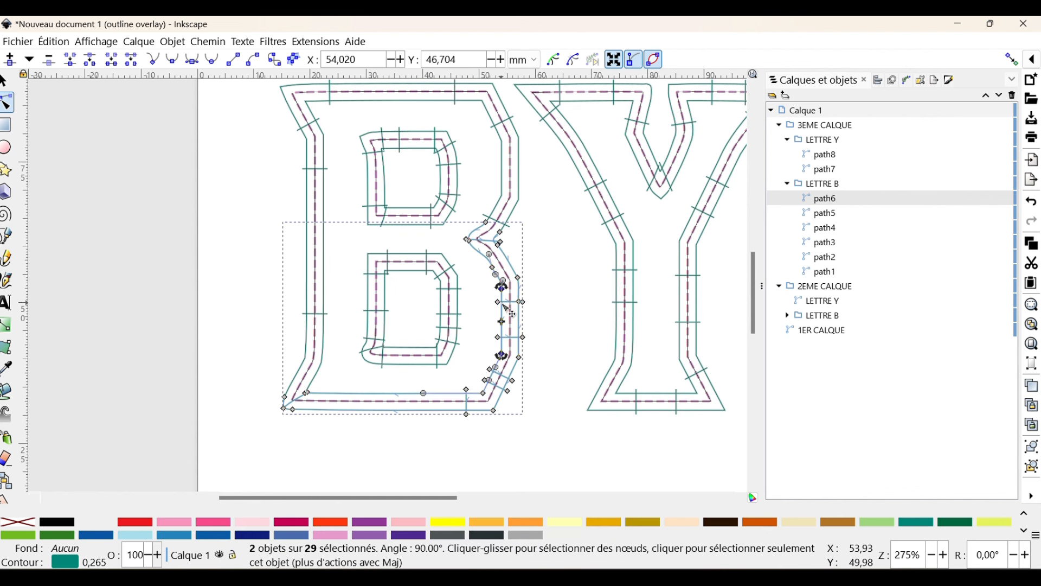
left_click(521, 303, "shift")
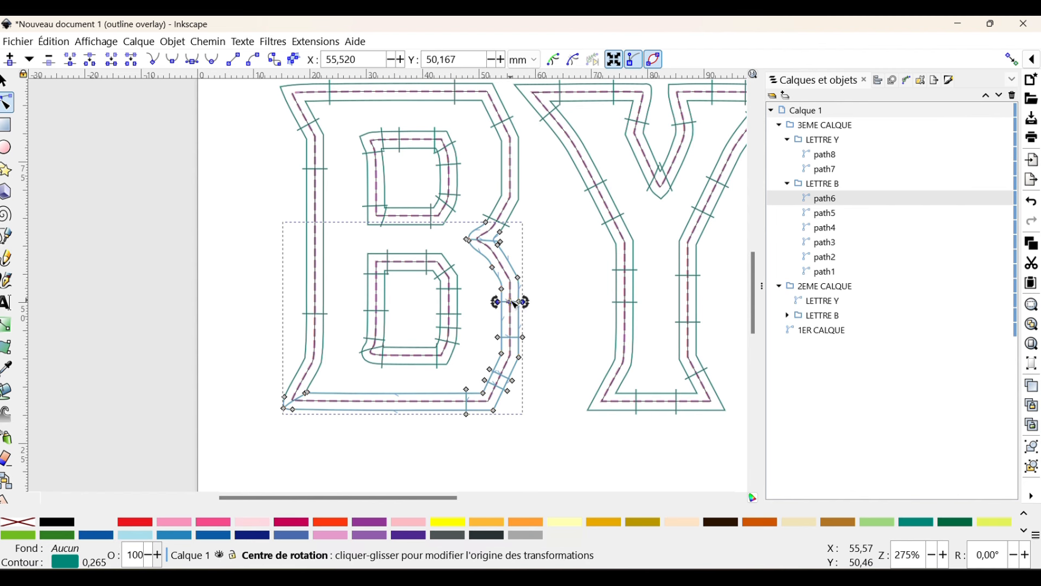
scroll(521, 302, "up", 3)
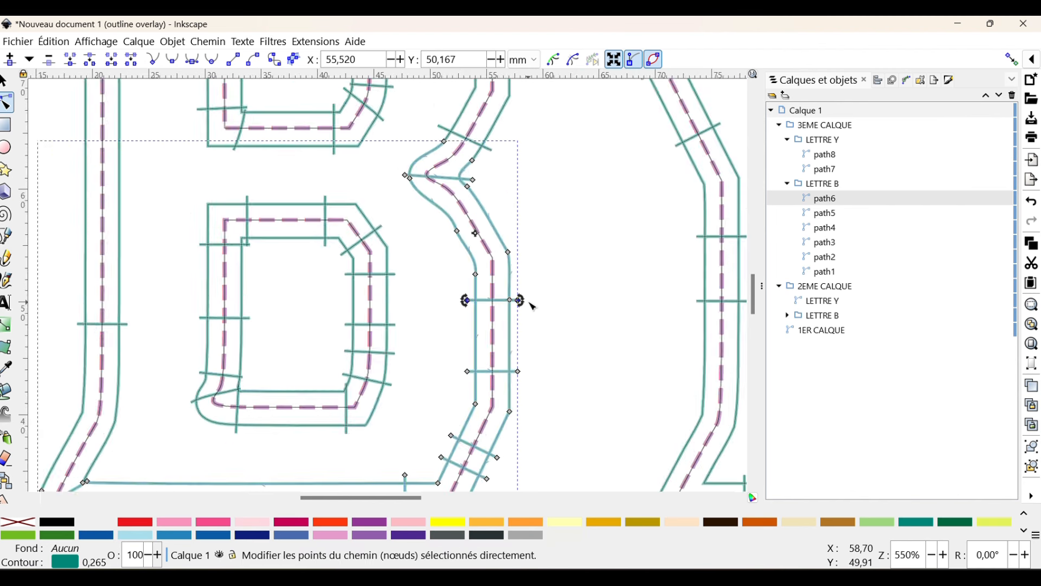
left_click_drag(495, 304, 409, 195)
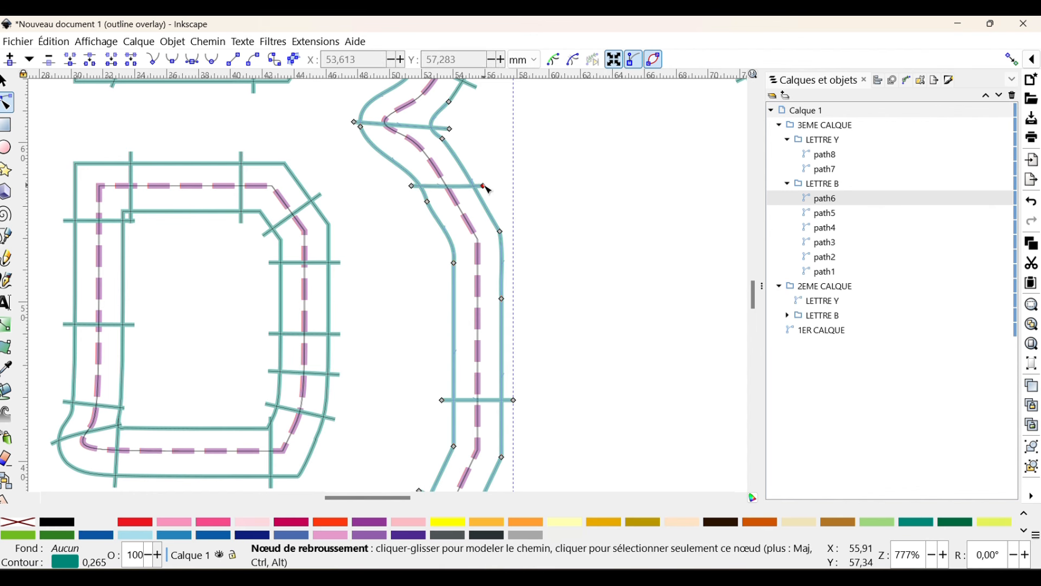
left_click_drag(482, 186, 439, 177)
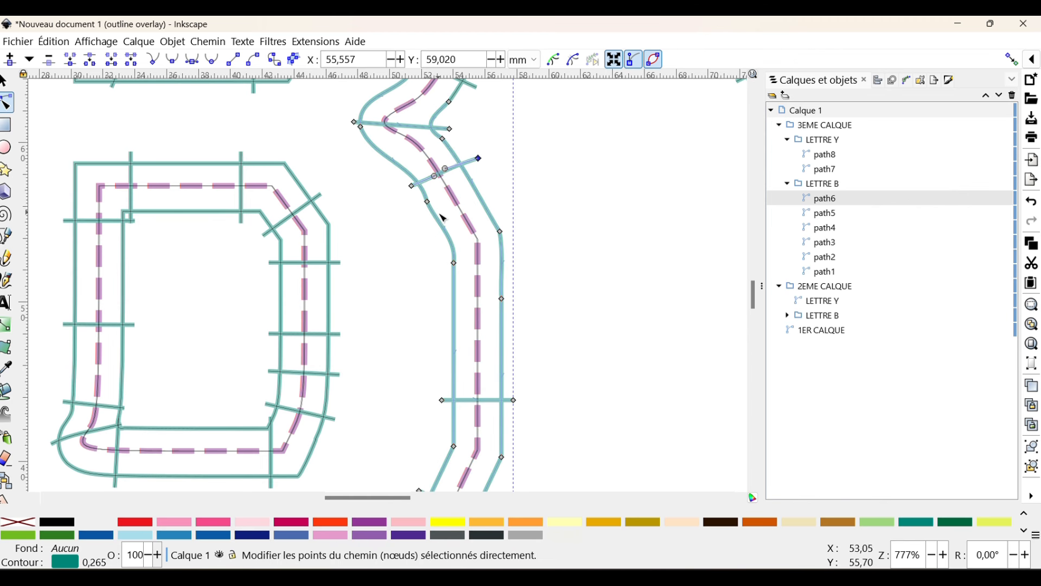
Move the remaining horizontal rung of path6 up to the top of the B's lower right vertical stroke
left_click(514, 400)
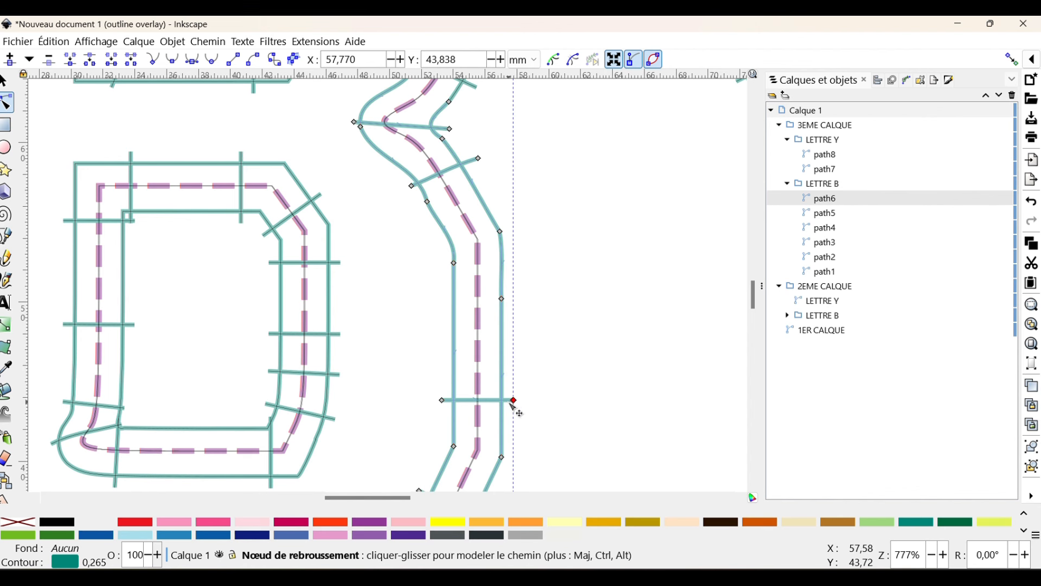
left_click(480, 400)
left_click_drag(480, 400, 516, 271)
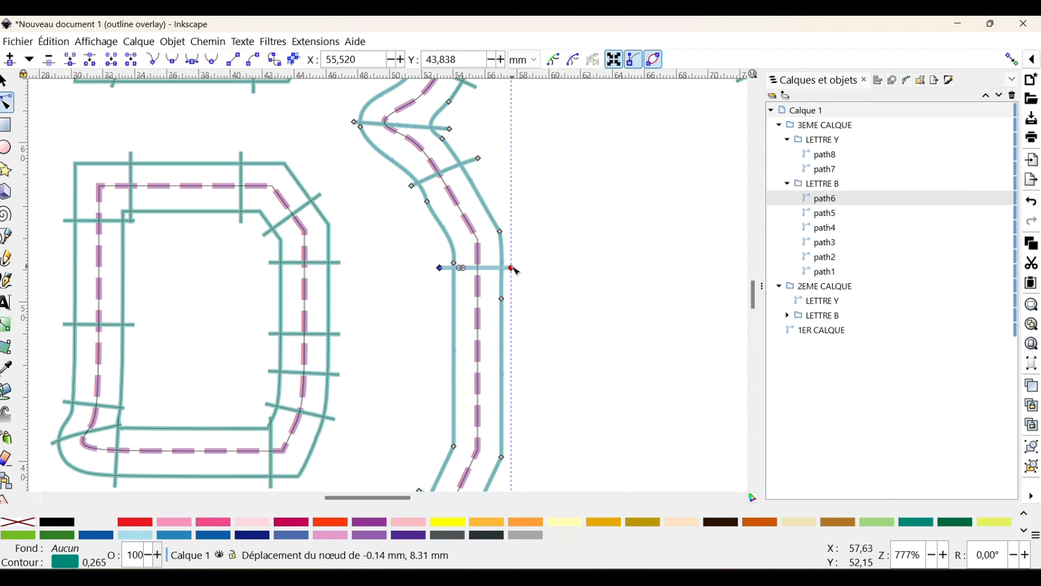
Move the upper rung of path6's lower right diagonal to the vertical stroke just above the corner, crossing both rails
scroll(512, 342, "down", 8)
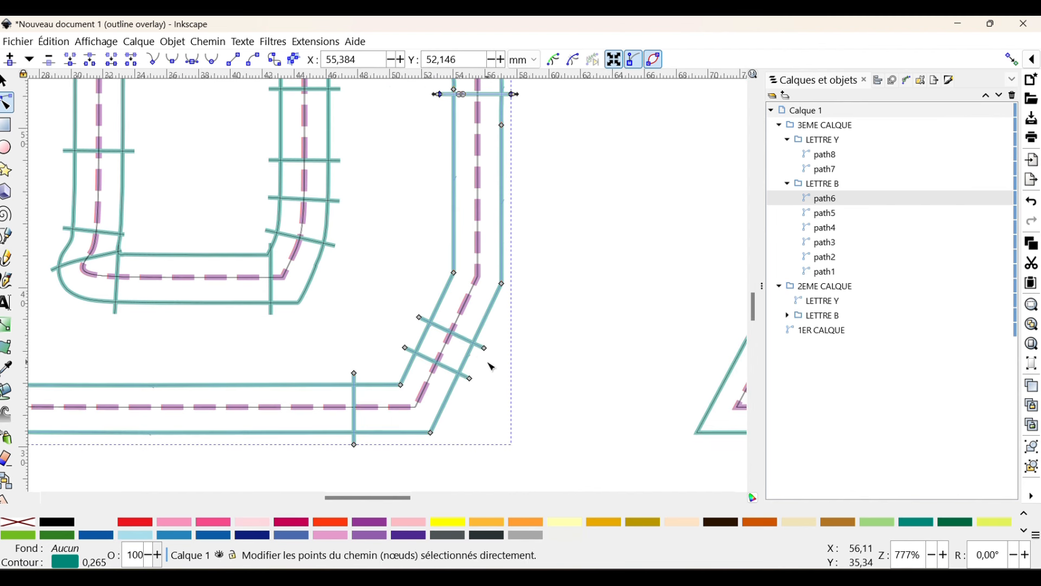
left_click(480, 349)
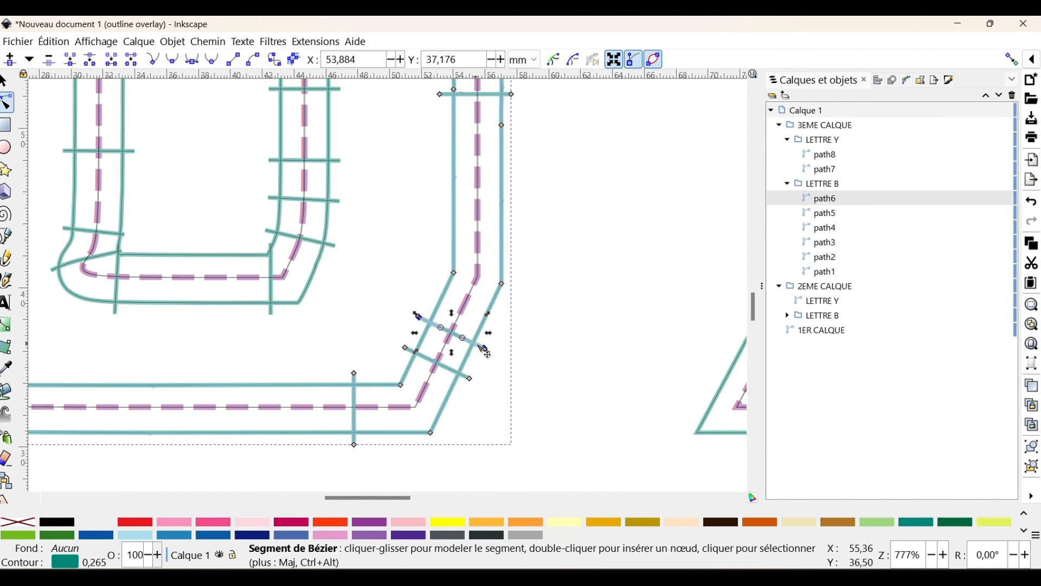
left_click_drag(488, 353, 509, 255)
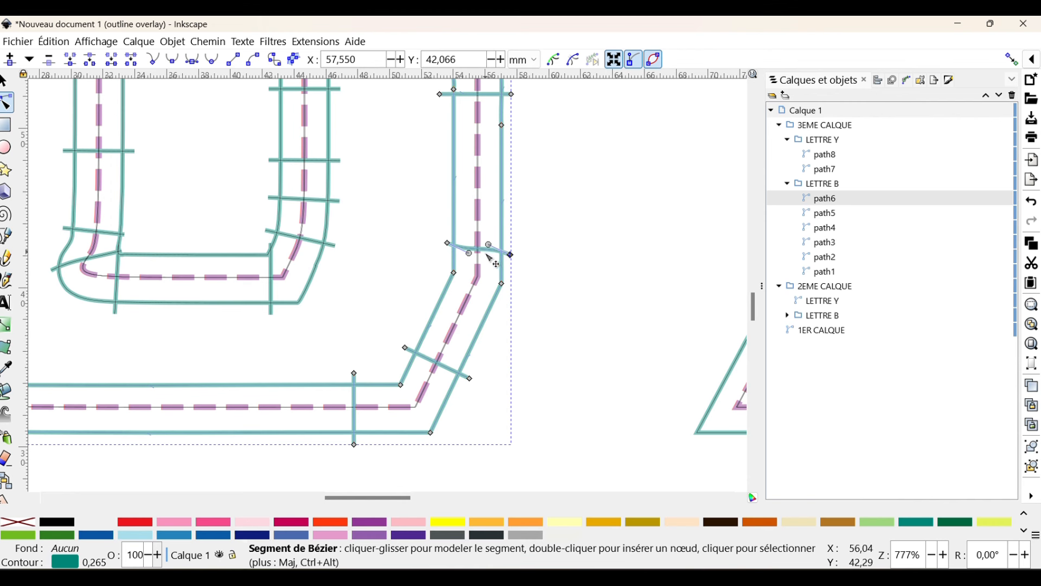
left_click_drag(448, 243, 490, 247)
scroll(228, 278, "down", 1, "ctrl")
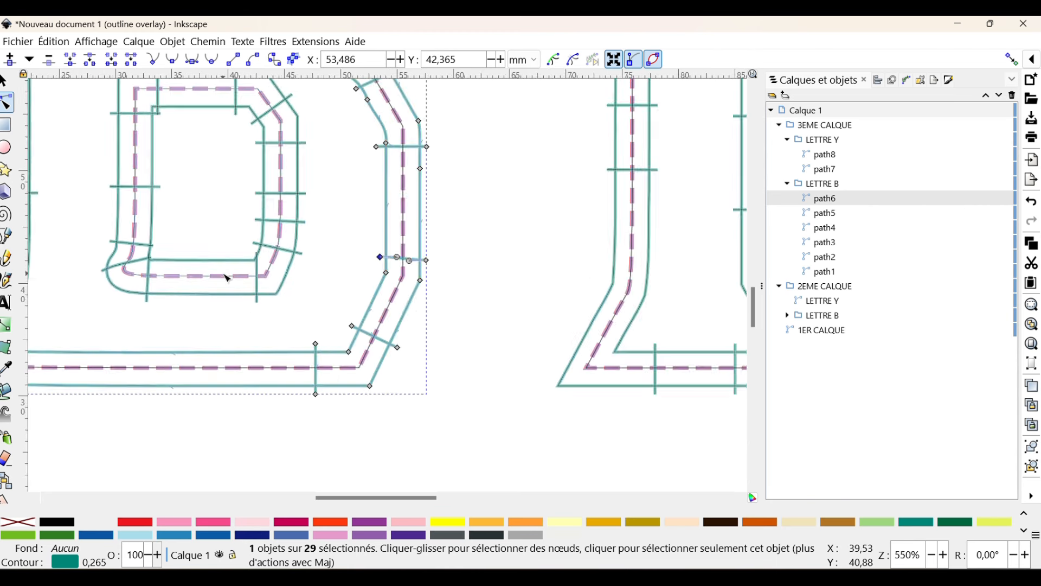
scroll(228, 278, "down", 2, "ctrl")
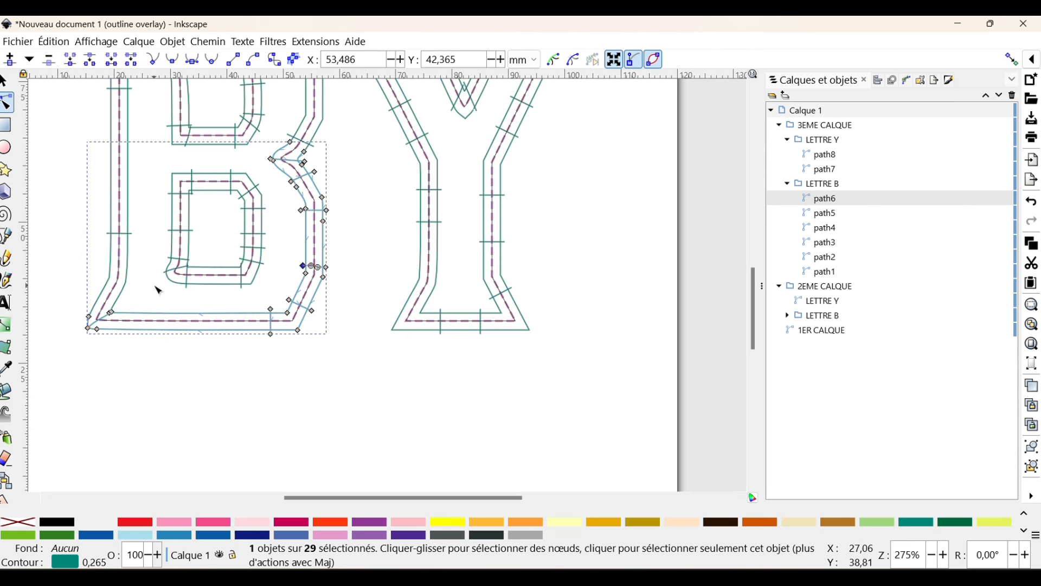
left_click(603, 254)
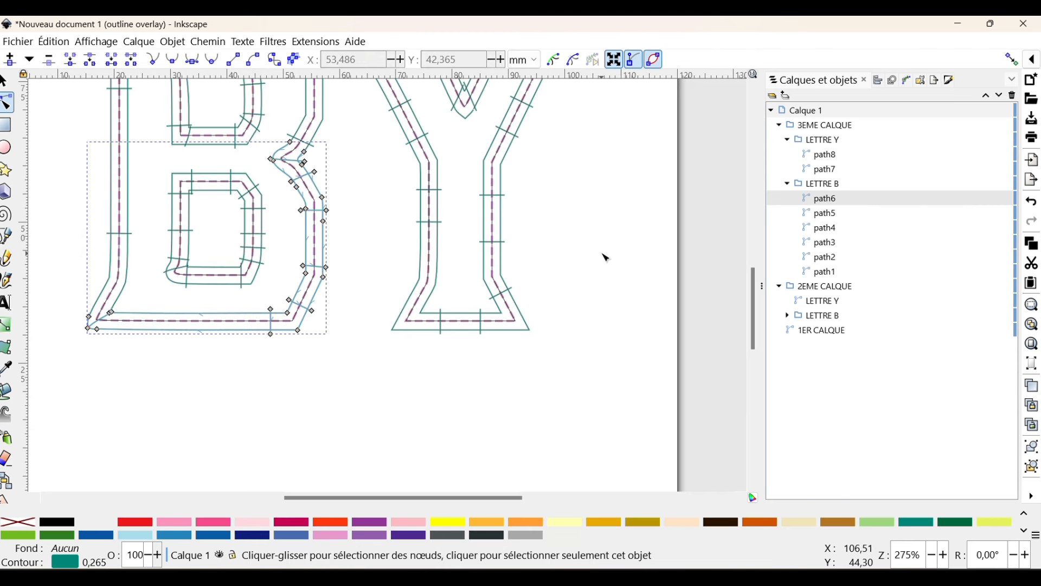
Open the Ink/Stitch embroidery parameters for the whole 3EME CALQUE group
left_click(835, 125)
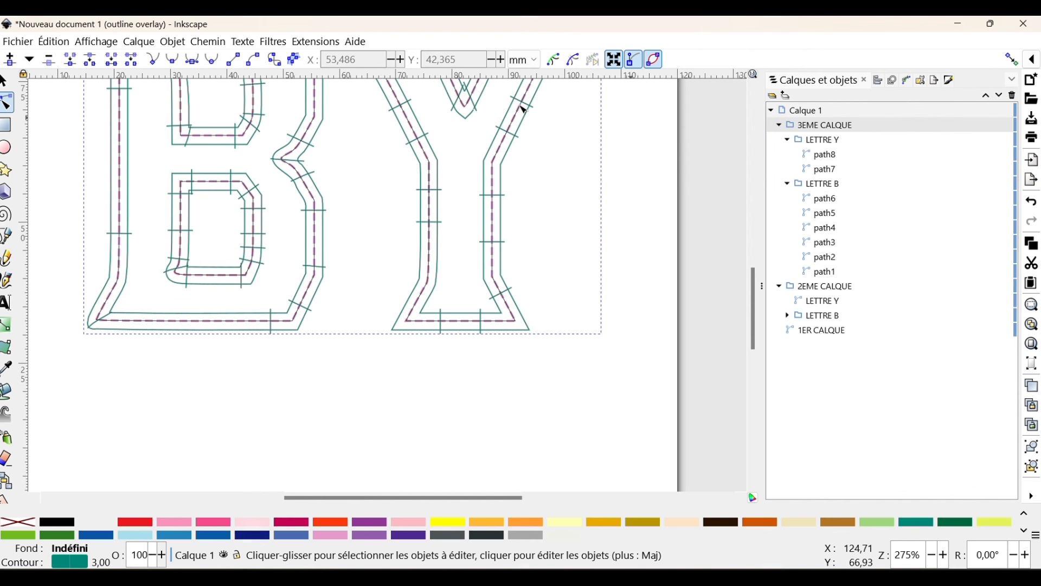
left_click(319, 43)
mouse_move(331, 250)
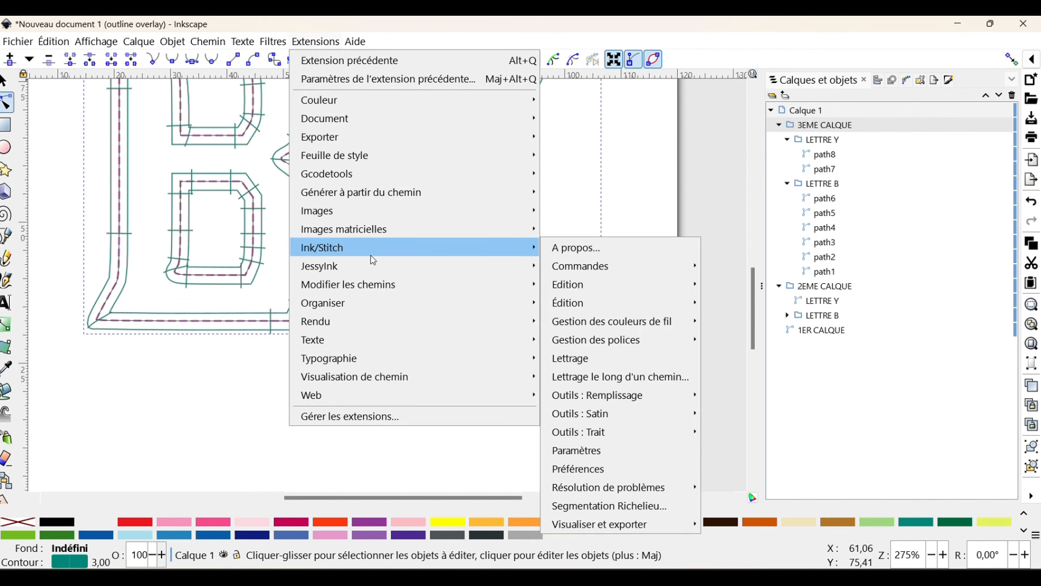
left_click(573, 452)
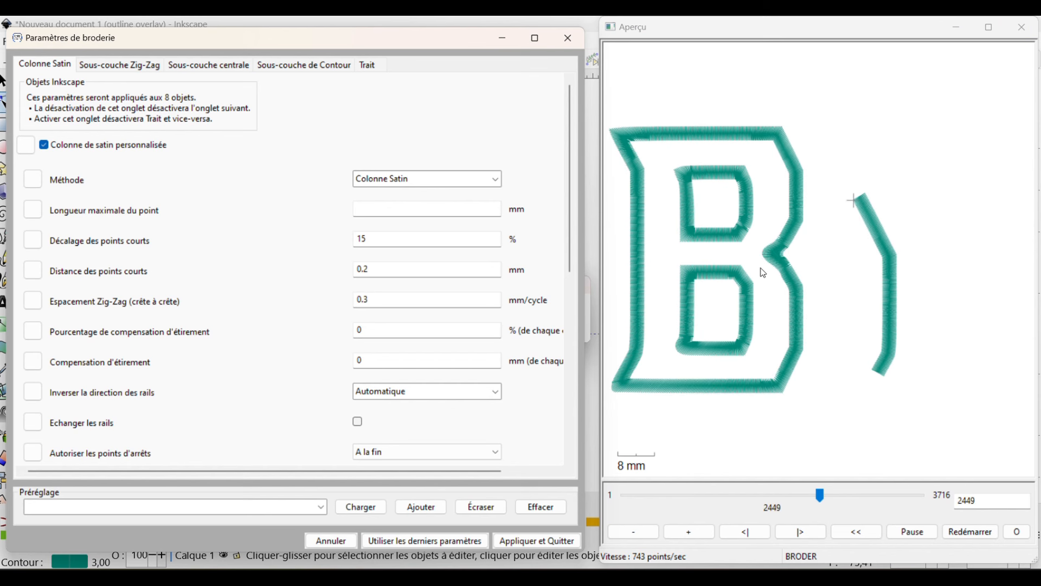
Inspect the stitch preview around the B's notch, then apply the satin parameters and close the dialog
scroll(766, 273, "up", 3)
scroll(765, 273, "up", 1)
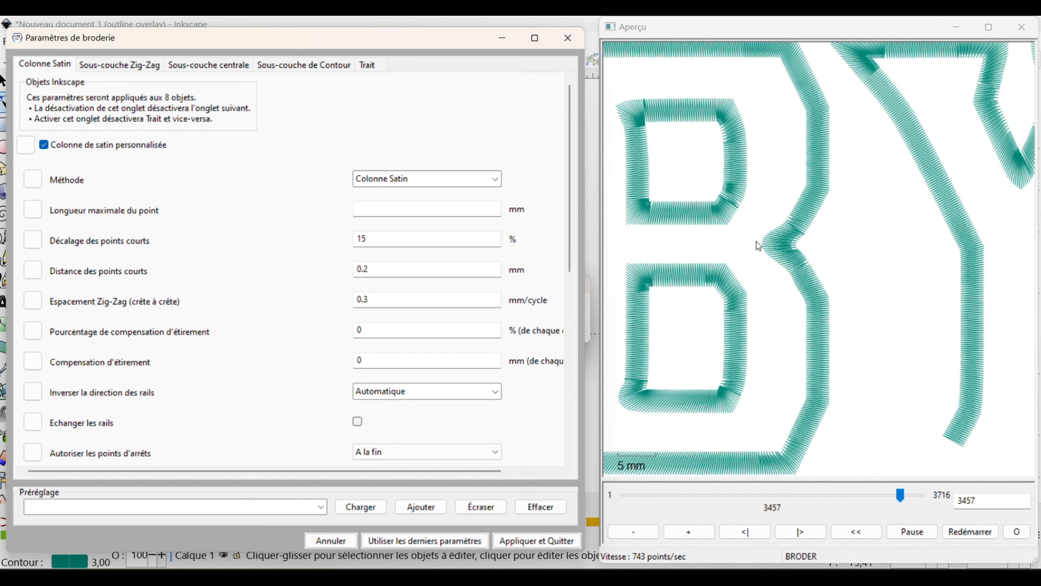
scroll(803, 286, "down", 2)
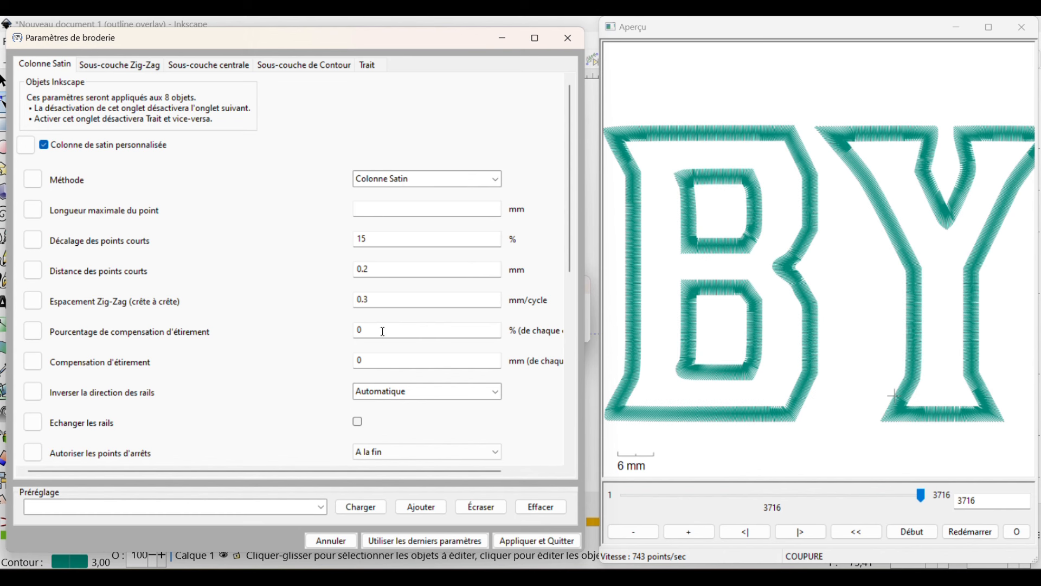
left_click(531, 541)
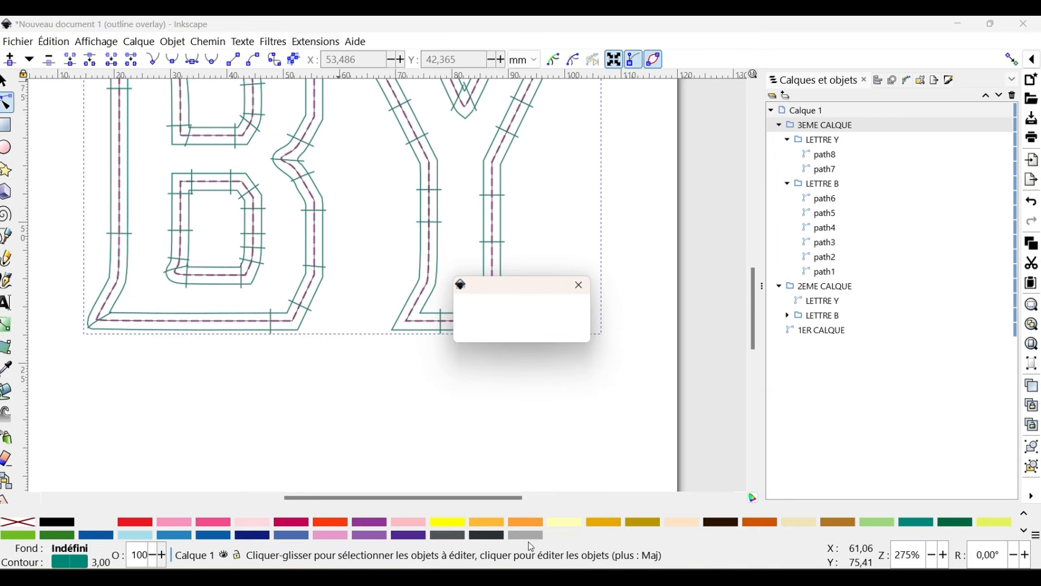
Run the Ink/Stitch realistic simulator on the whole design with nothing selected, speeding playback up to 128 stitches per second
left_click(425, 439)
scroll(412, 440, "up", 5)
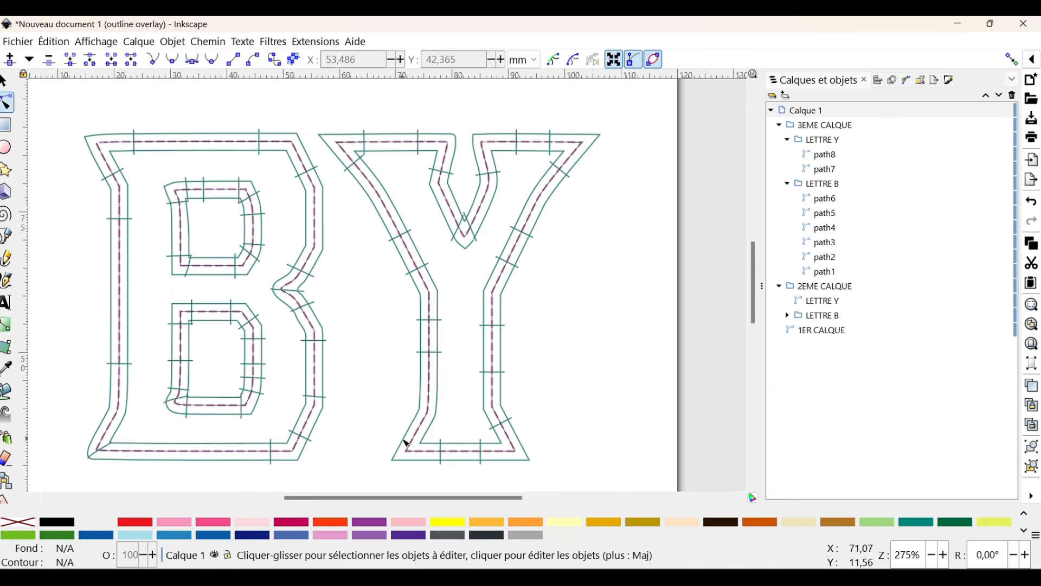
left_click(316, 42)
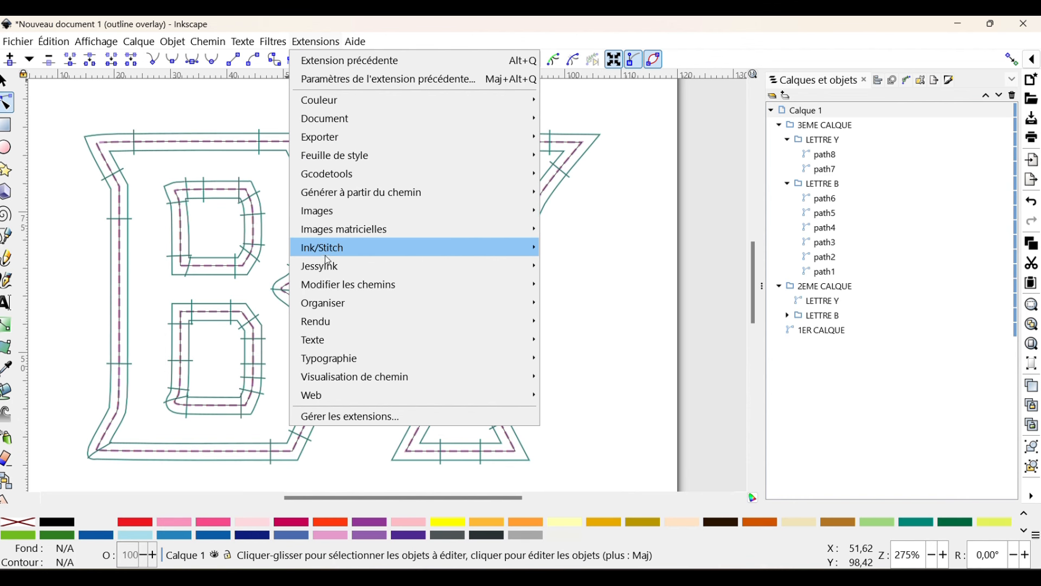
mouse_move(328, 254)
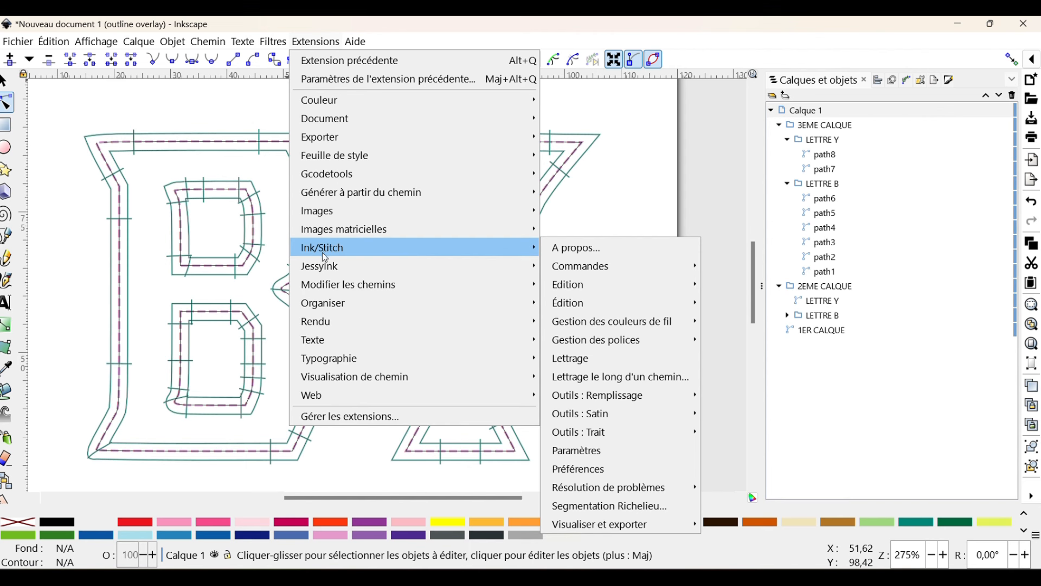
mouse_move(586, 530)
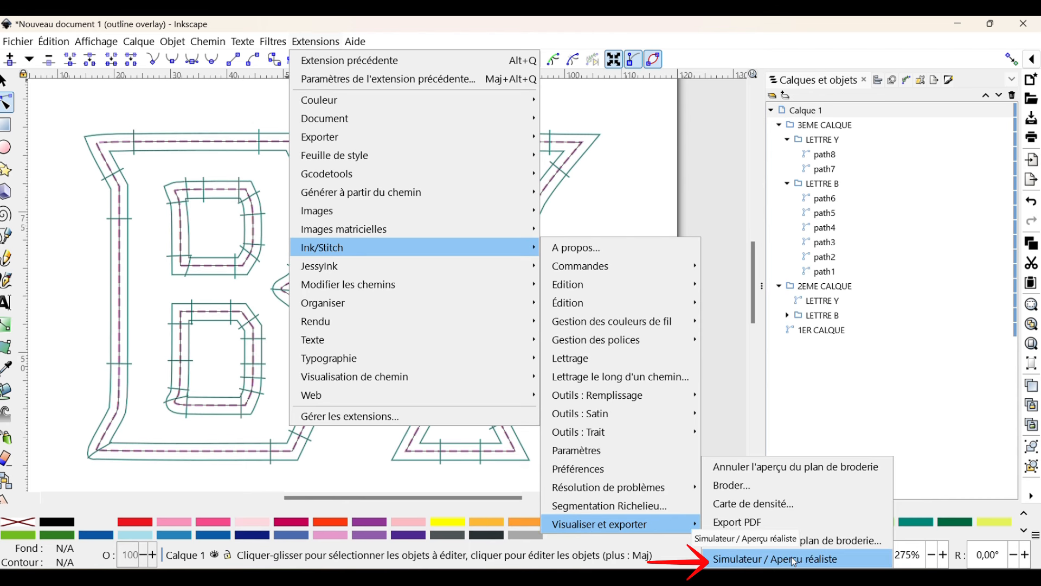
left_click(809, 563)
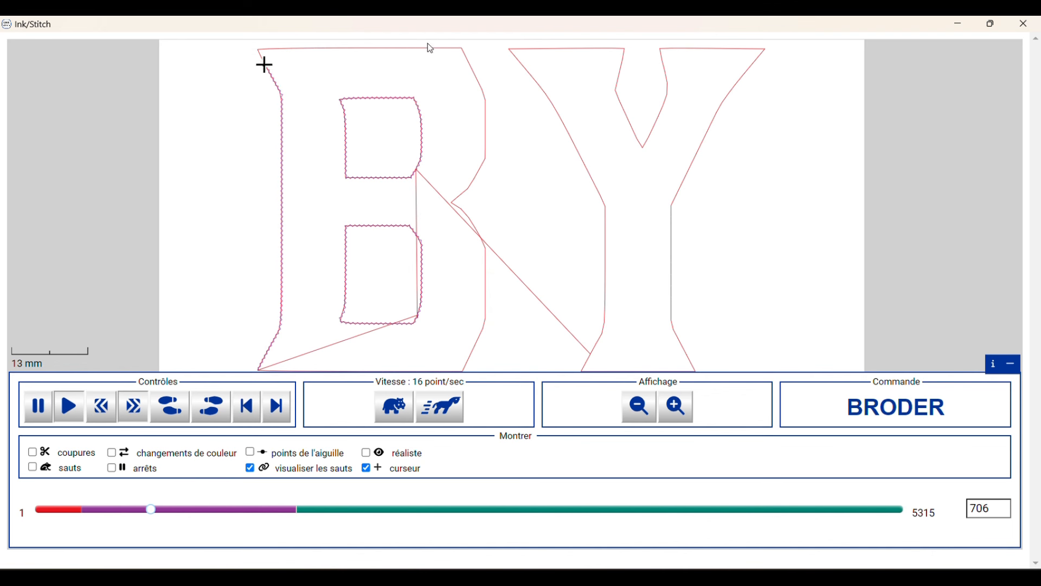
left_click(451, 411)
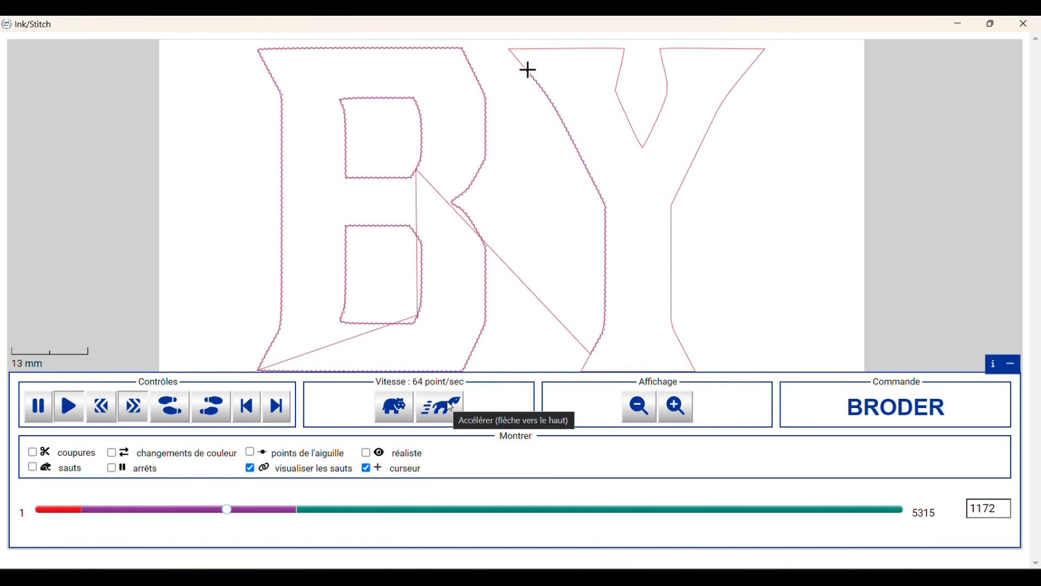
left_click(451, 407)
left_click(452, 407)
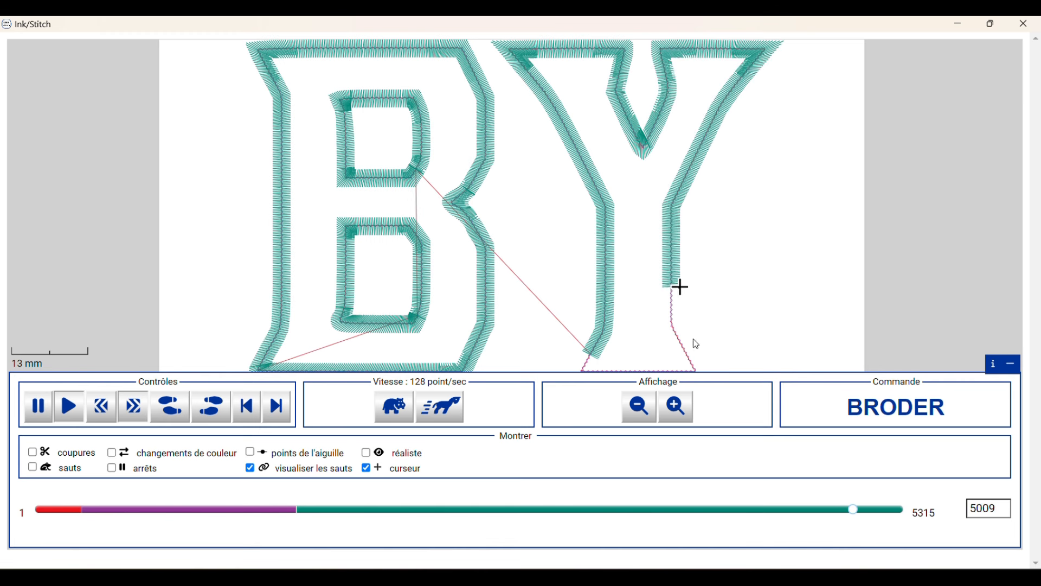
Examine the simulated satin stitches around the B's two inner openings, its corners and the notch
scroll(415, 290, "up", 5)
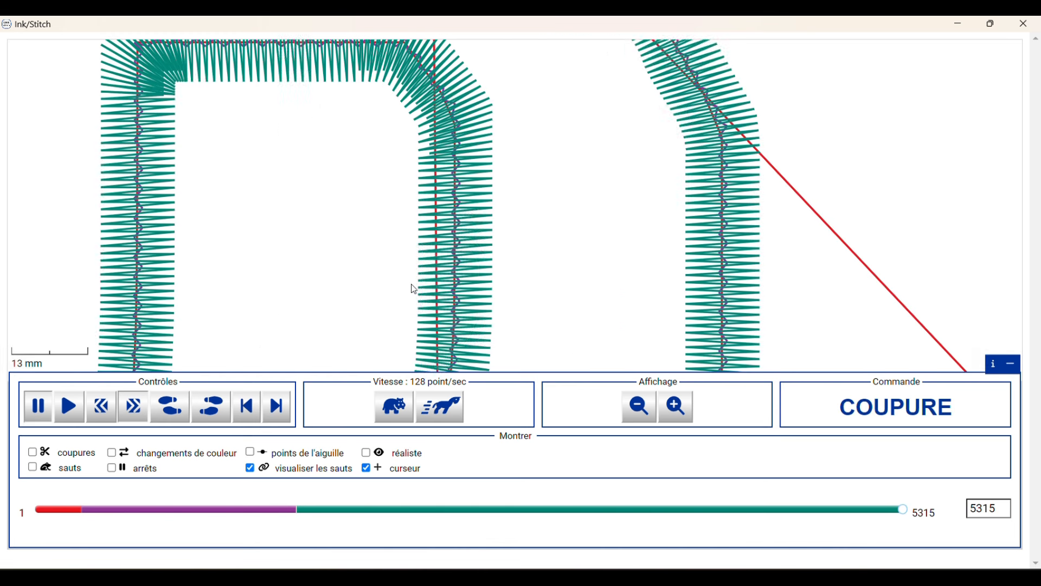
scroll(413, 290, "down", 8)
scroll(404, 295, "up", 8)
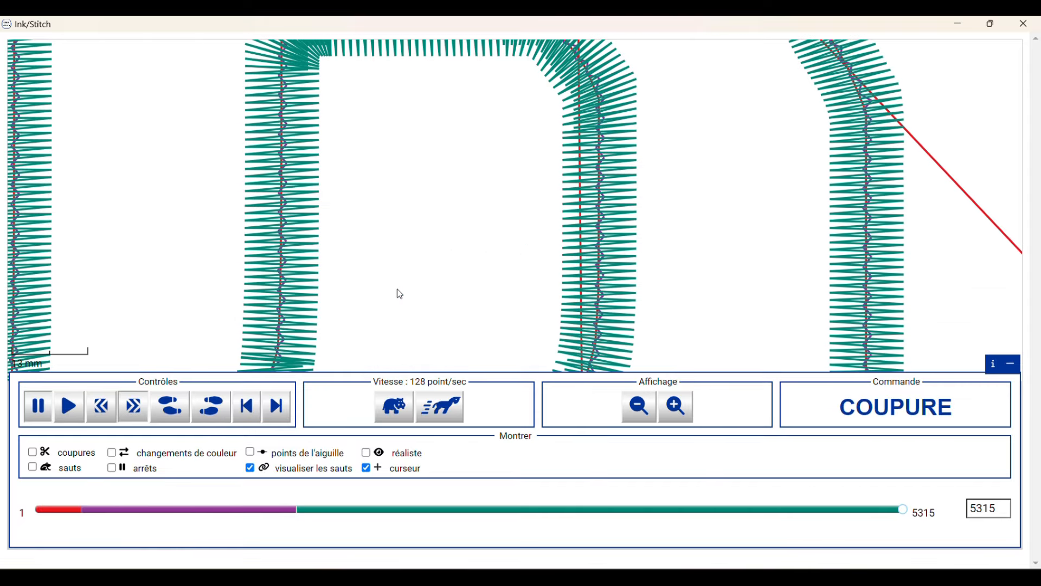
scroll(404, 292, "down", 8)
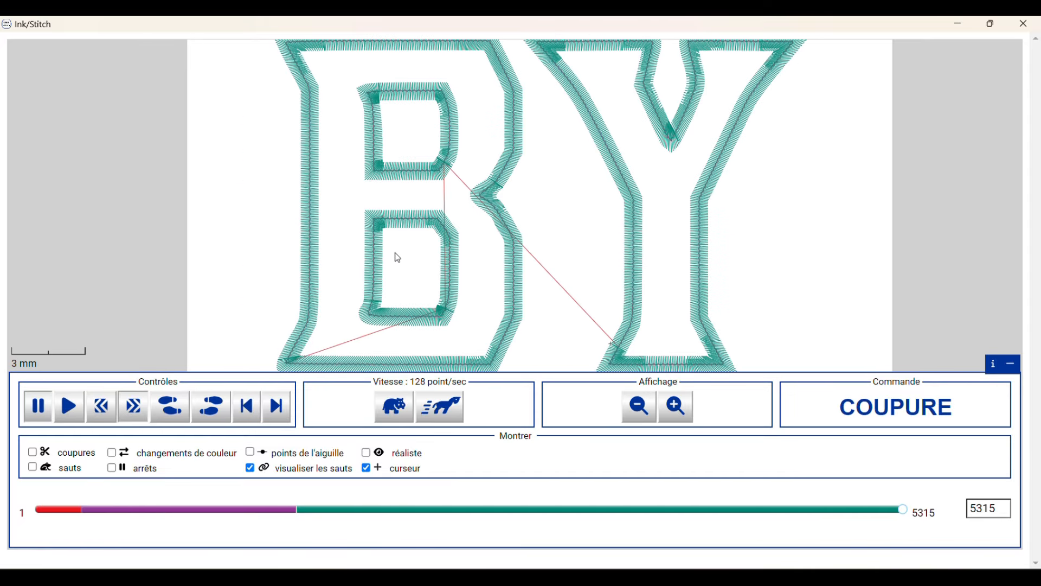
scroll(398, 259, "up", 10)
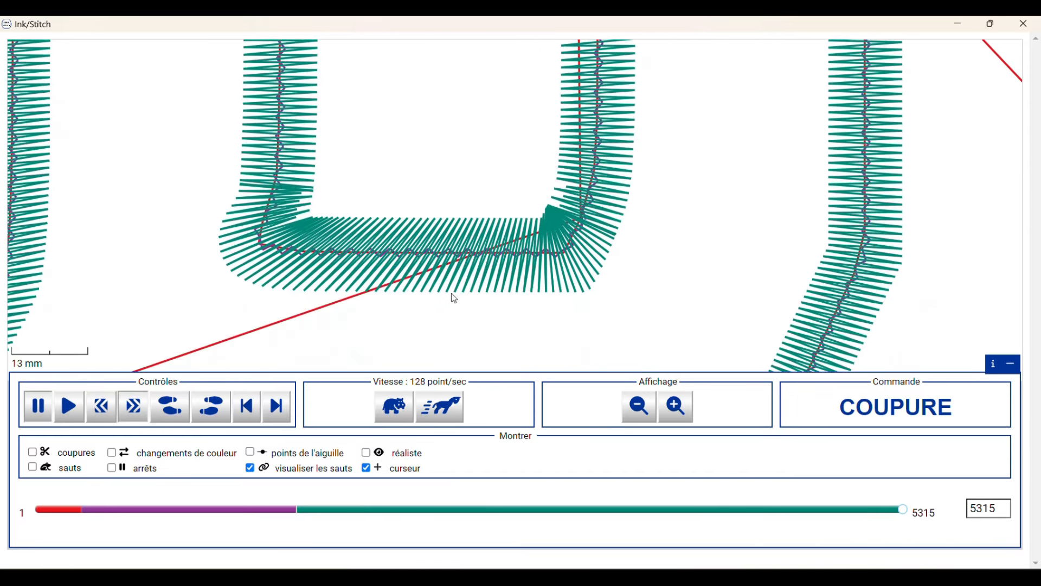
left_click_drag(427, 80, 424, 418)
left_click_drag(458, 168, 473, 350)
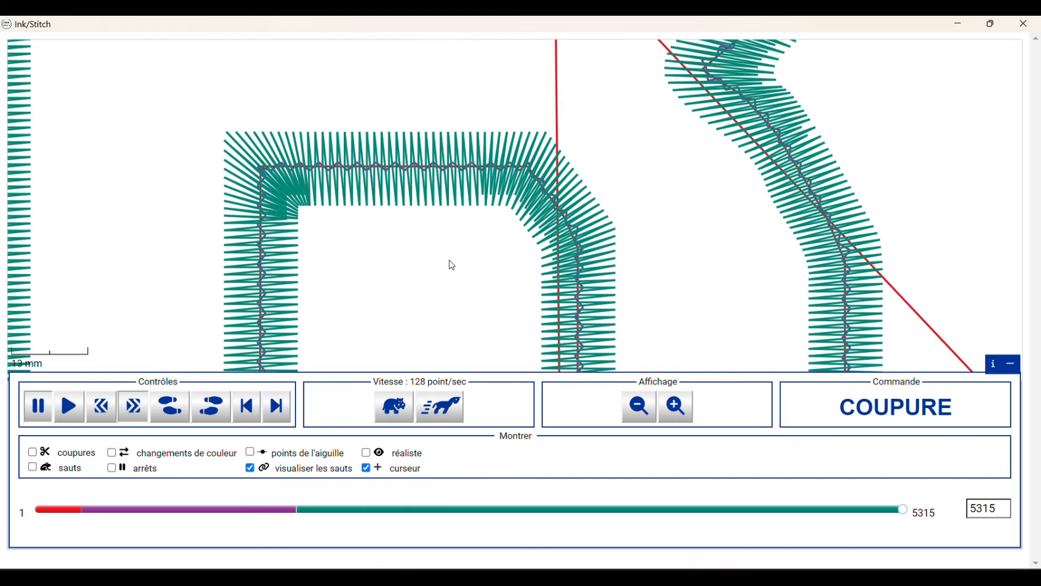
left_click_drag(426, 187, 428, 353)
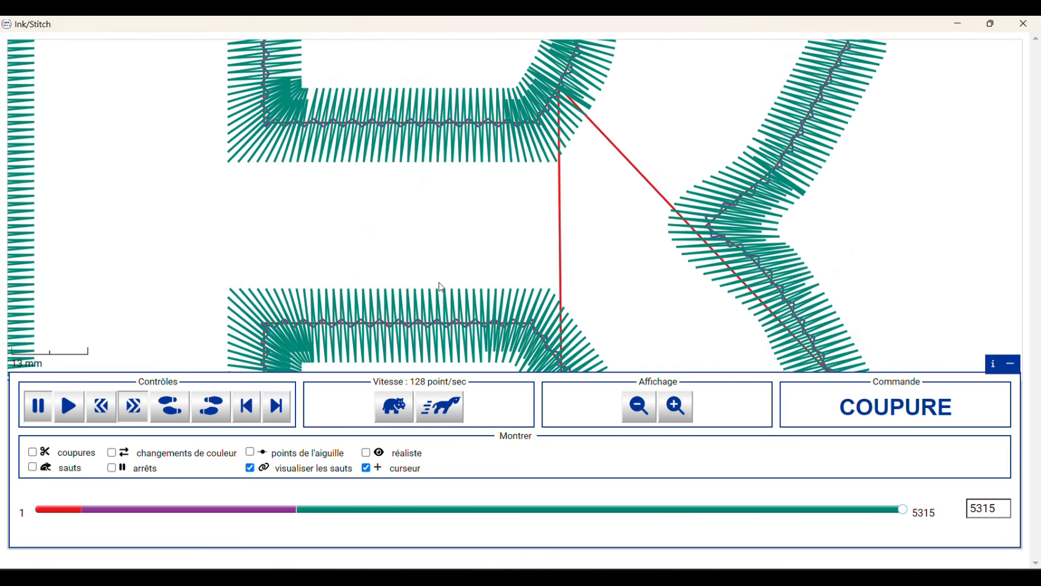
left_click_drag(407, 261, 313, 289)
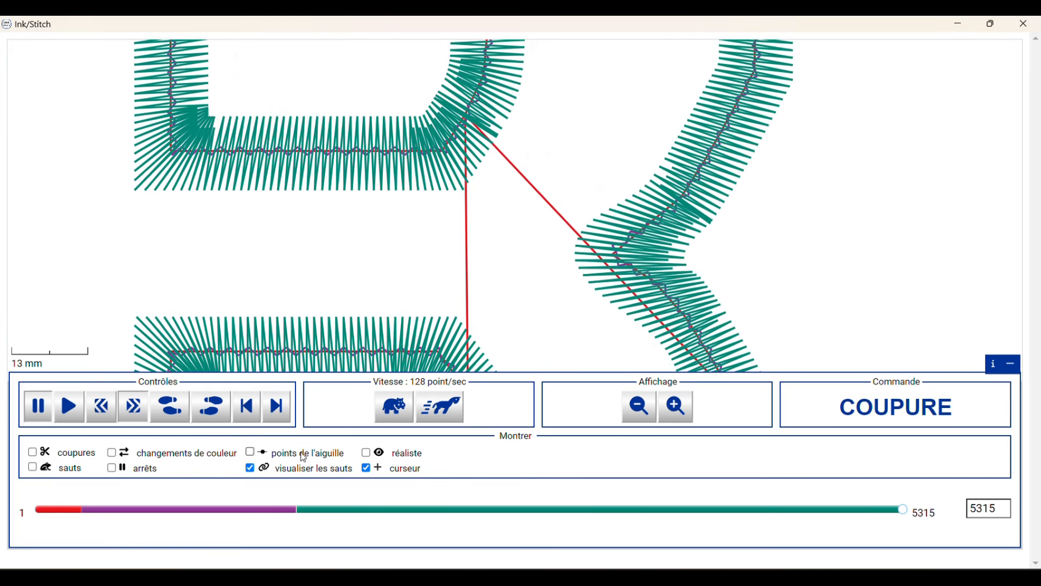
Hide the jump links and the cursor, view the whole BY stitching in realistic rendering, and close the simulator
left_click(250, 468)
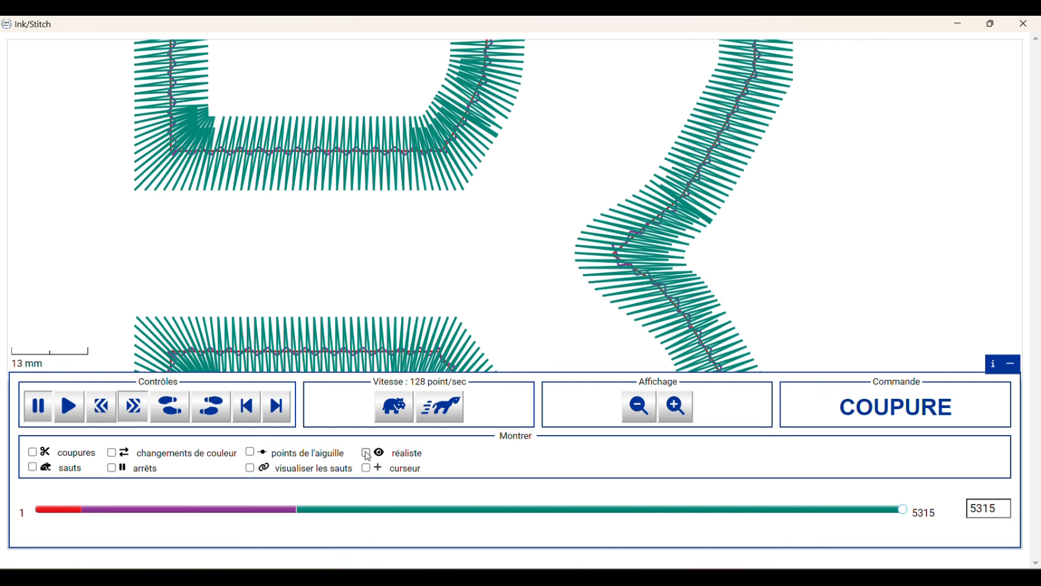
left_click(367, 457)
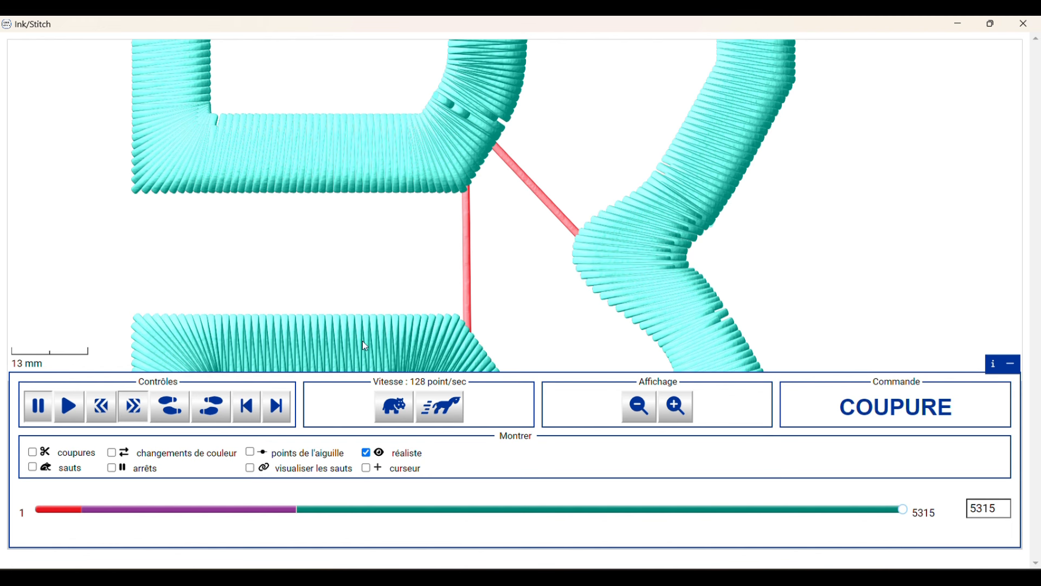
scroll(173, 225, "down", 5)
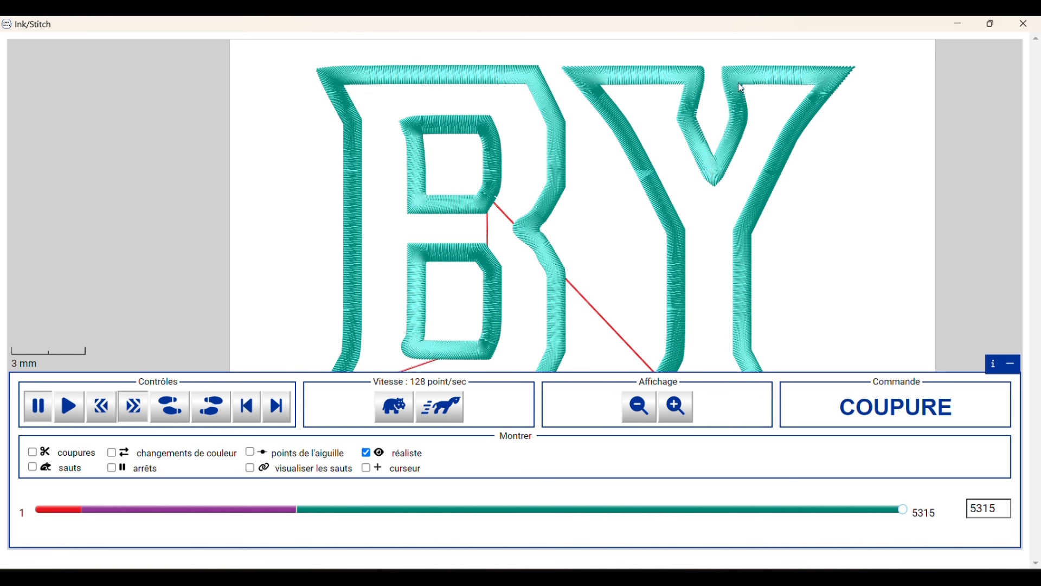
left_click(1026, 27)
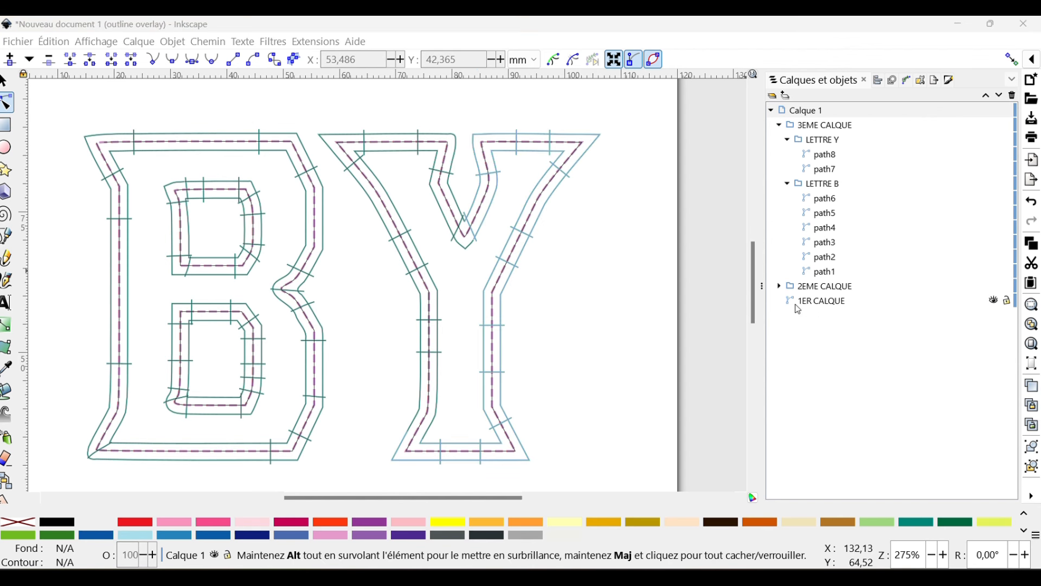
Open the Ink/Stitch embroidery parameters for 1ER CALQUE and play its stitch preview at an accelerated speed
left_click(812, 304)
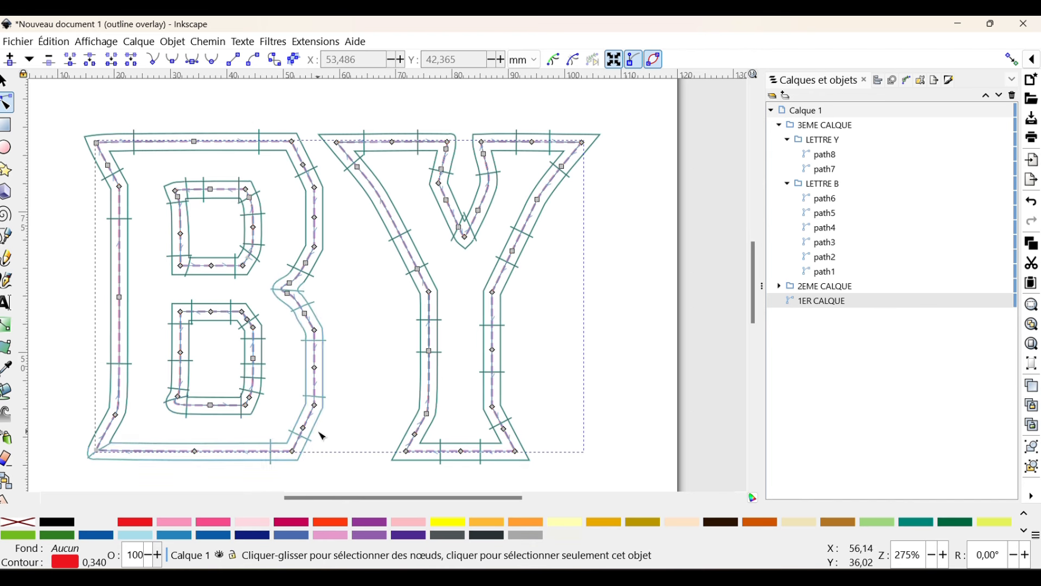
left_click(318, 42)
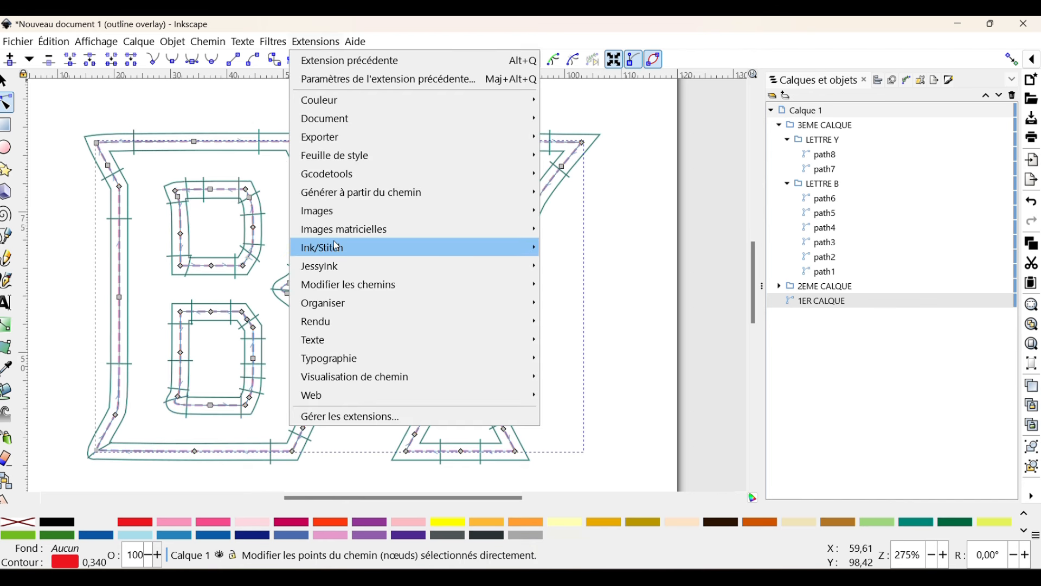
mouse_move(336, 246)
left_click(564, 449)
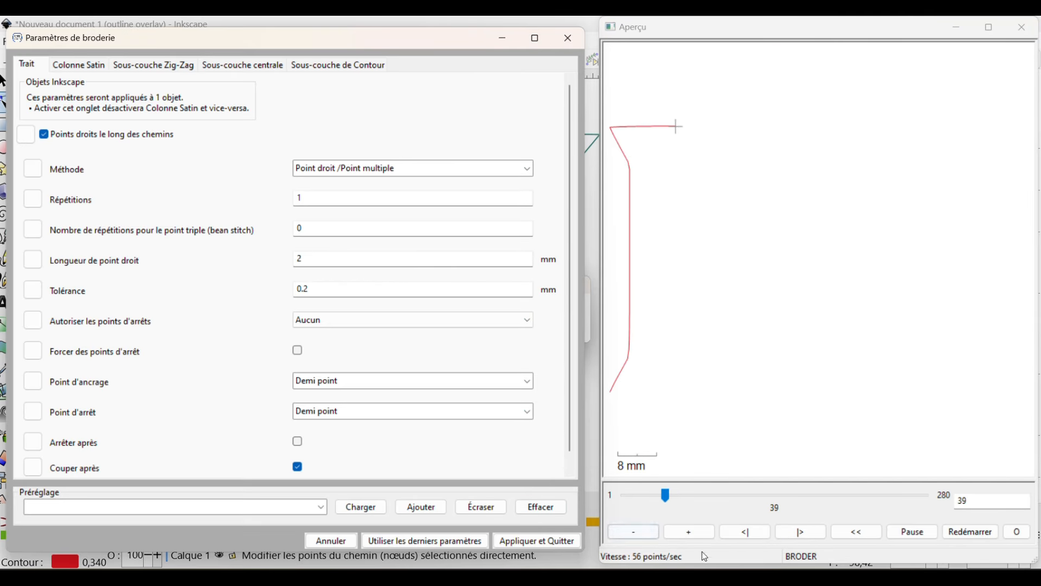
double_click(677, 533)
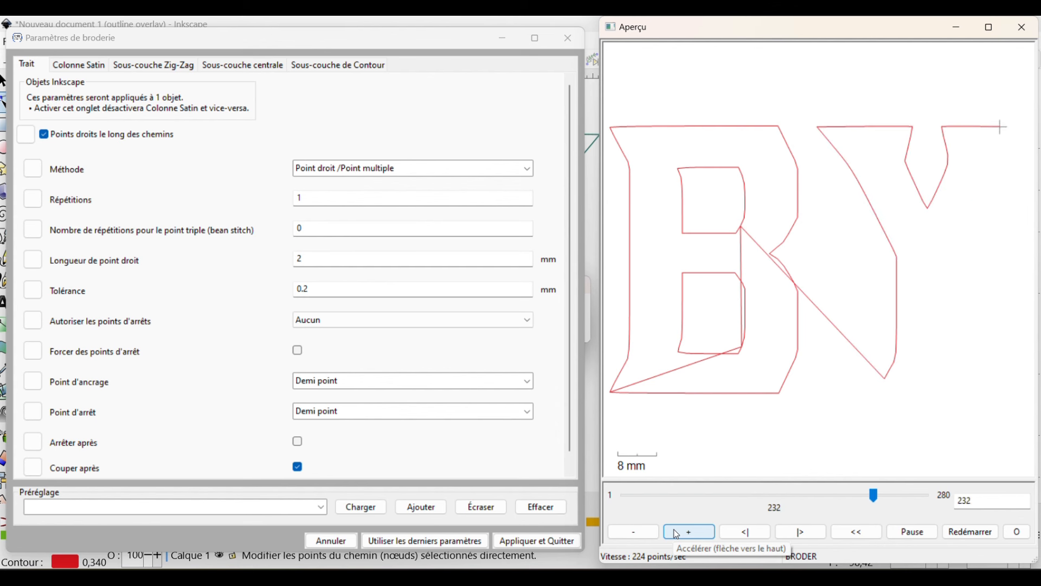
Switch Couper après off and back on for 1ER CALQUE, replay the preview quickly, and apply the parameters
left_click(300, 466)
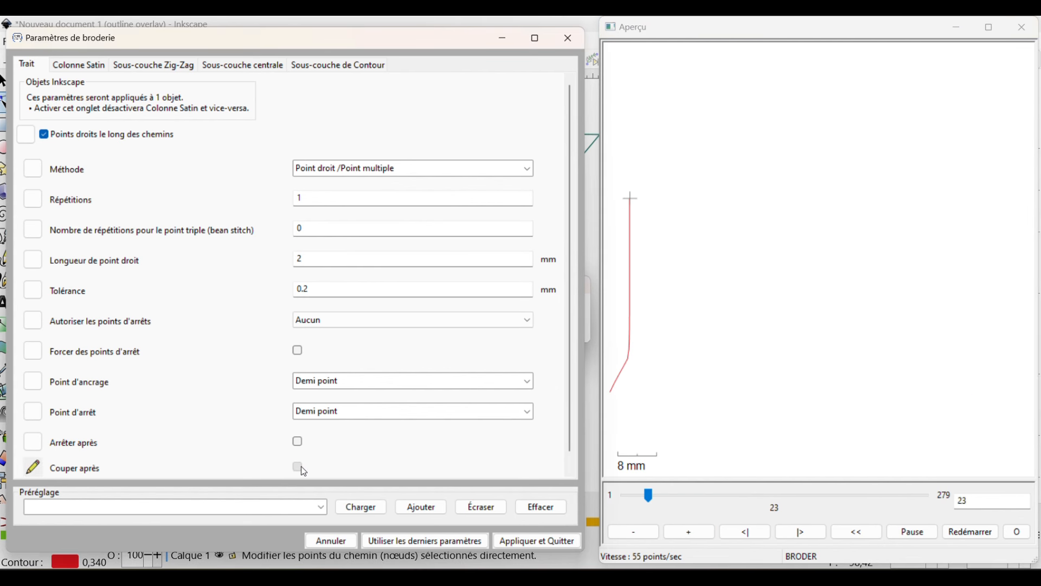
left_click(299, 467)
double_click(693, 530)
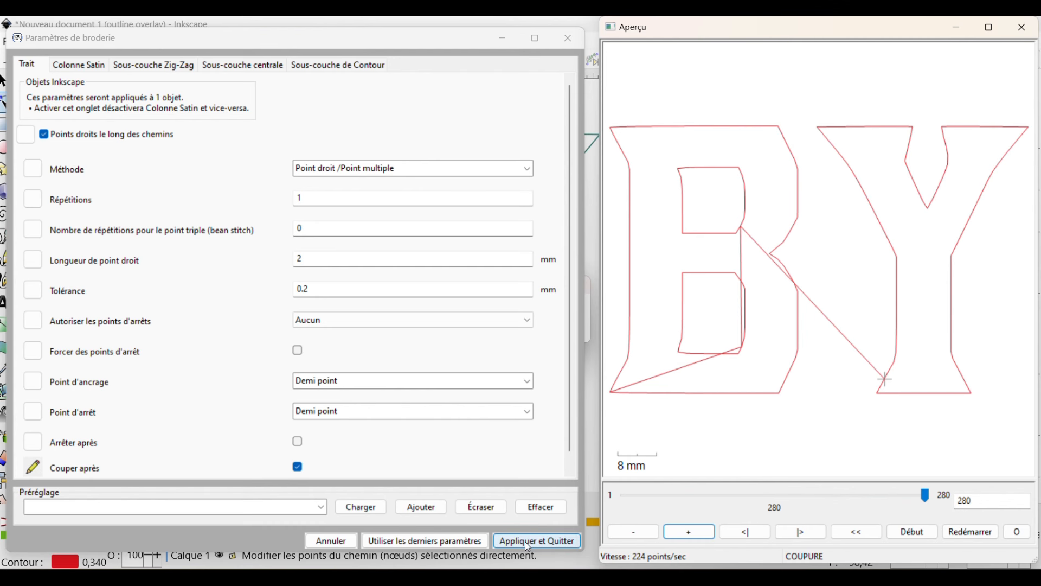
left_click(530, 542)
Break the 1ER CALQUE path apart into separate paths with Séparer
left_click(819, 306)
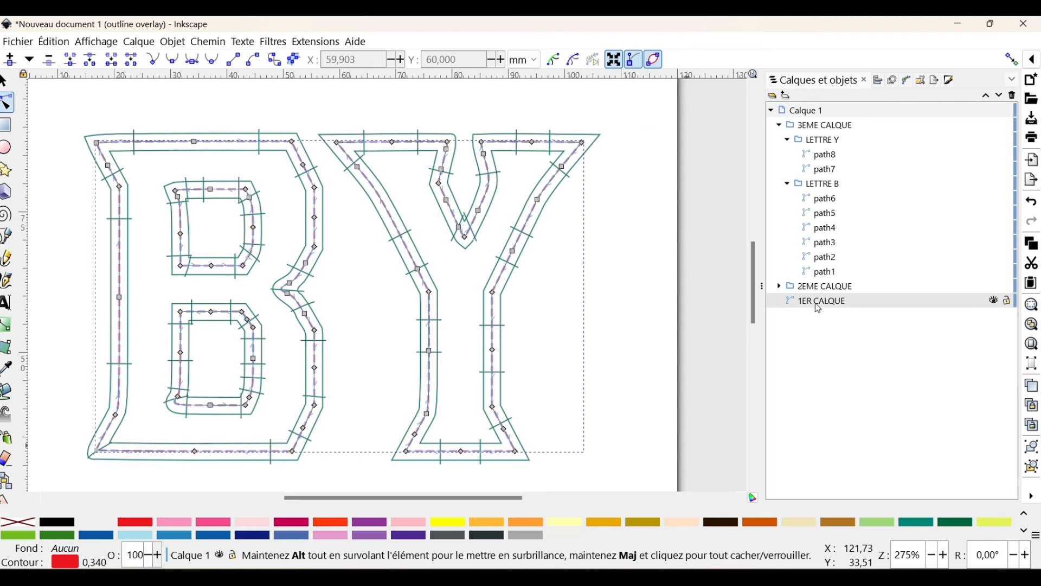
left_click(5, 83)
left_click(208, 42)
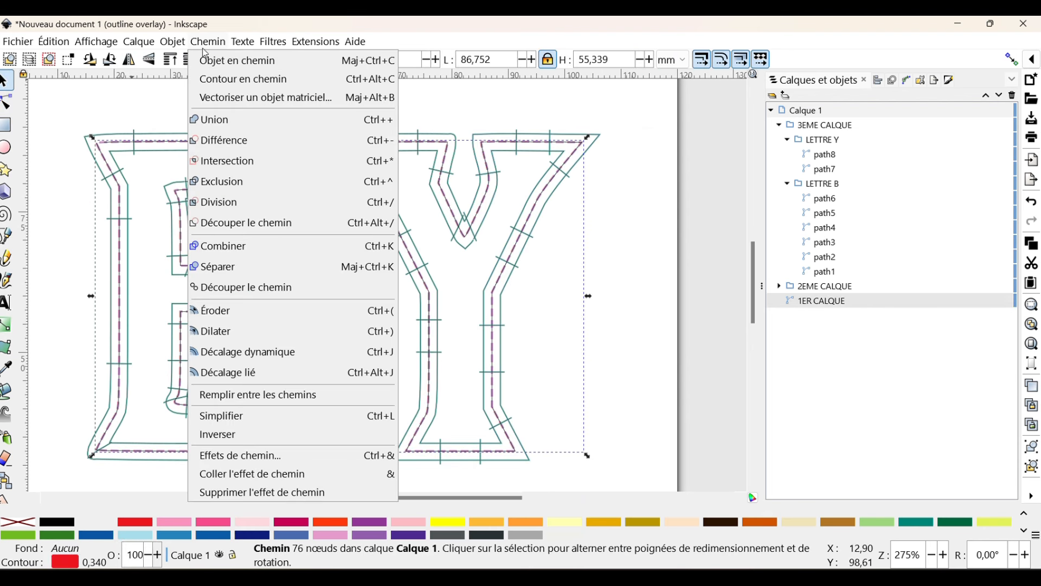
left_click(219, 270)
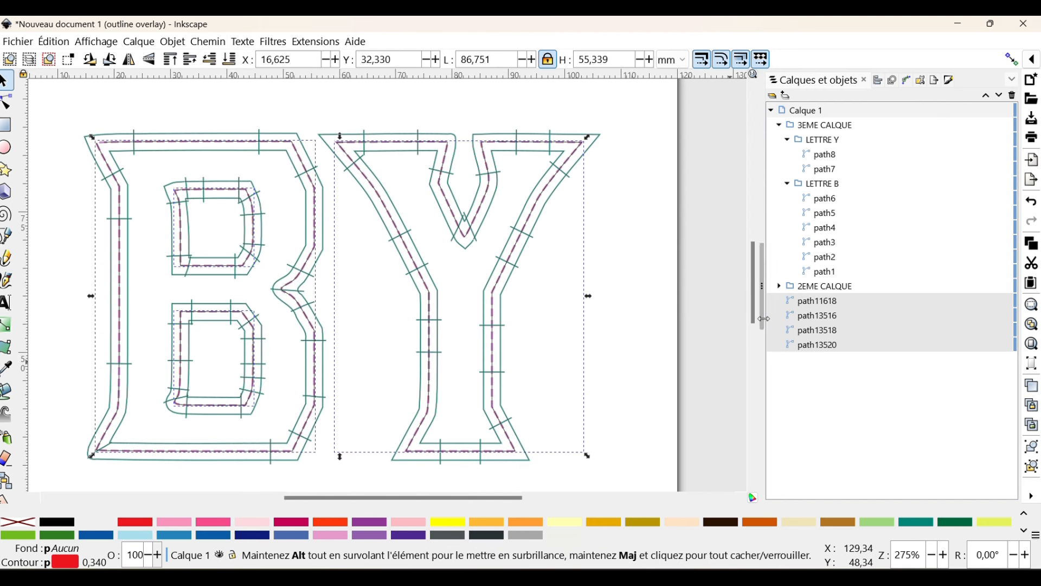
Identify the separated path that outlines the letter Y and rename it Y
left_click(812, 347)
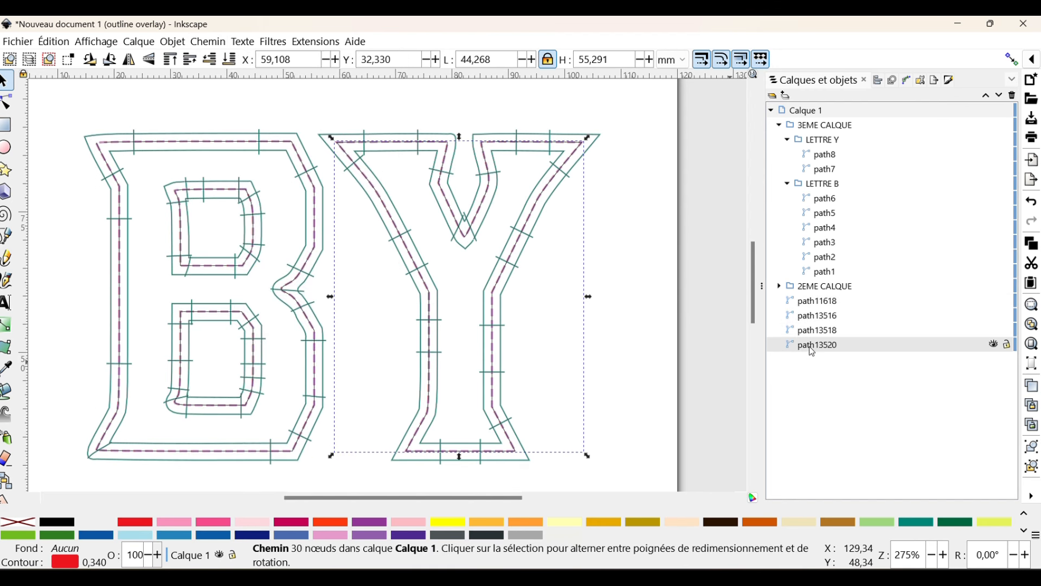
left_click(814, 332)
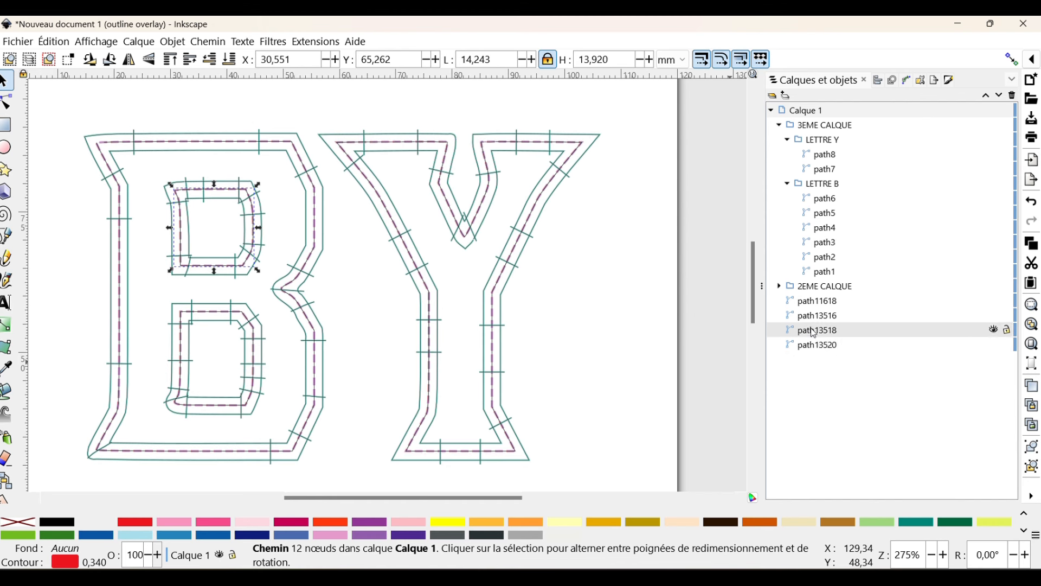
double_click(819, 347)
type("Y")
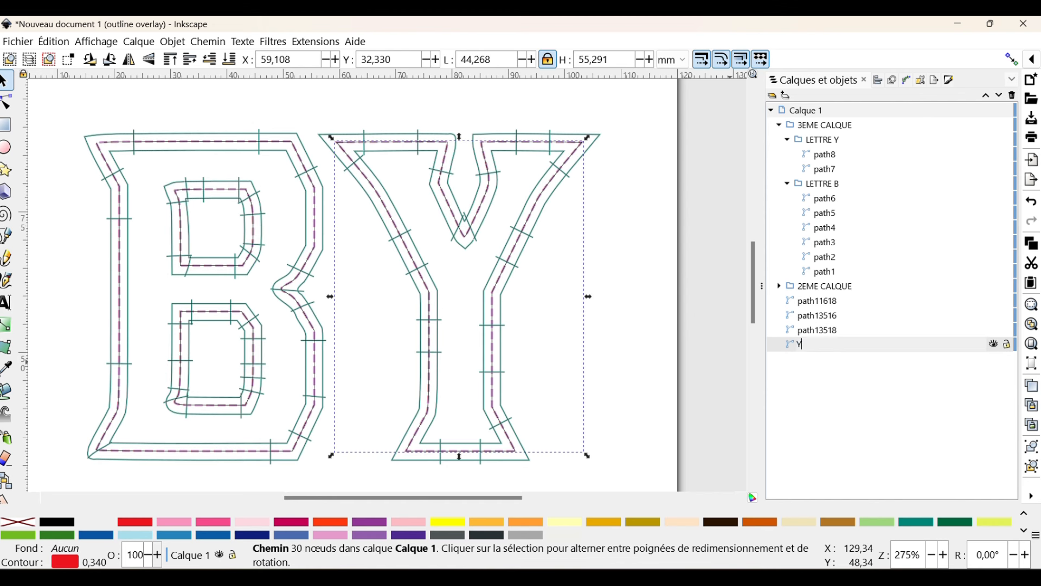
key("Return")
key("Up")
key("Up")
key("Up")
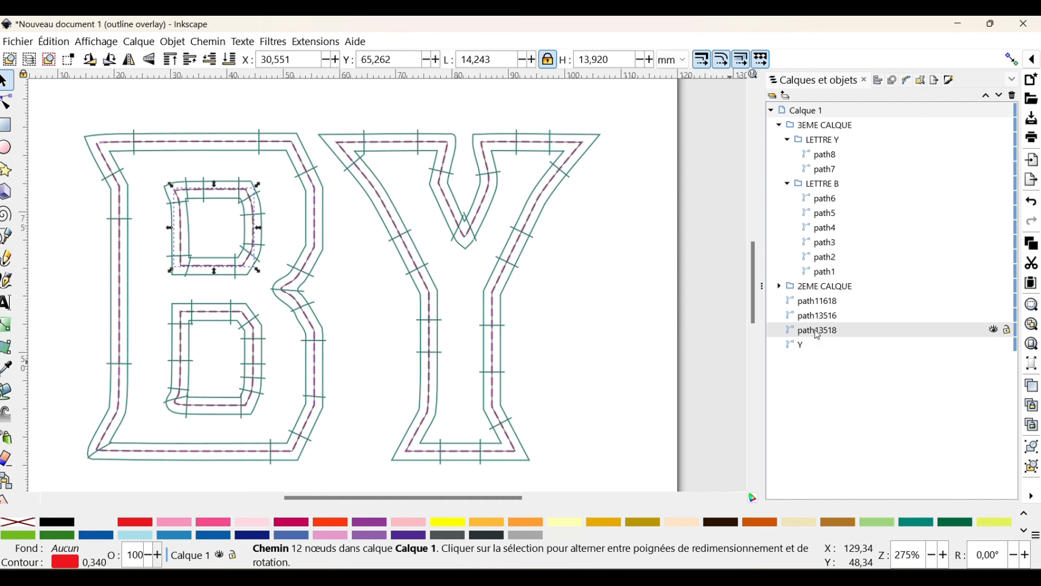
Identify the separated paths that form the letter B and select its two inner outlines together
left_click(822, 332)
left_click(818, 303)
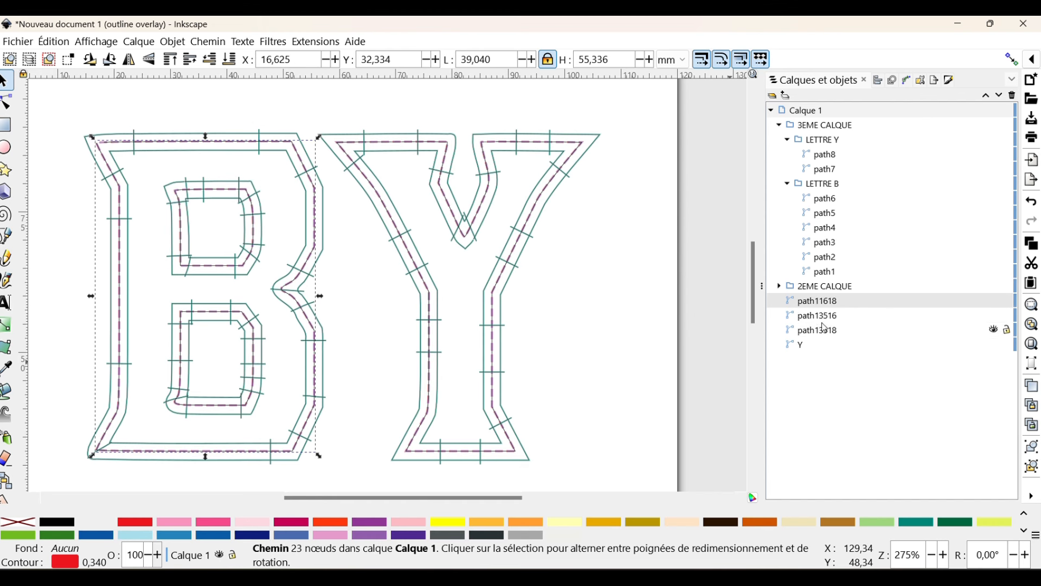
left_click(824, 318)
left_click(825, 332)
left_click(825, 319)
left_click(825, 332)
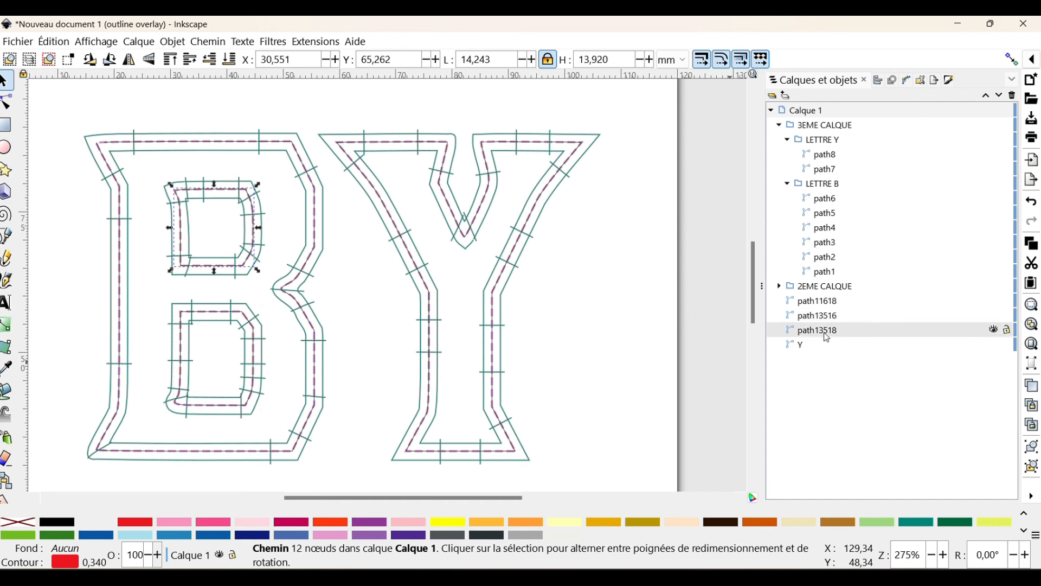
left_click(824, 318)
left_click(826, 331)
left_click(826, 317, "shift")
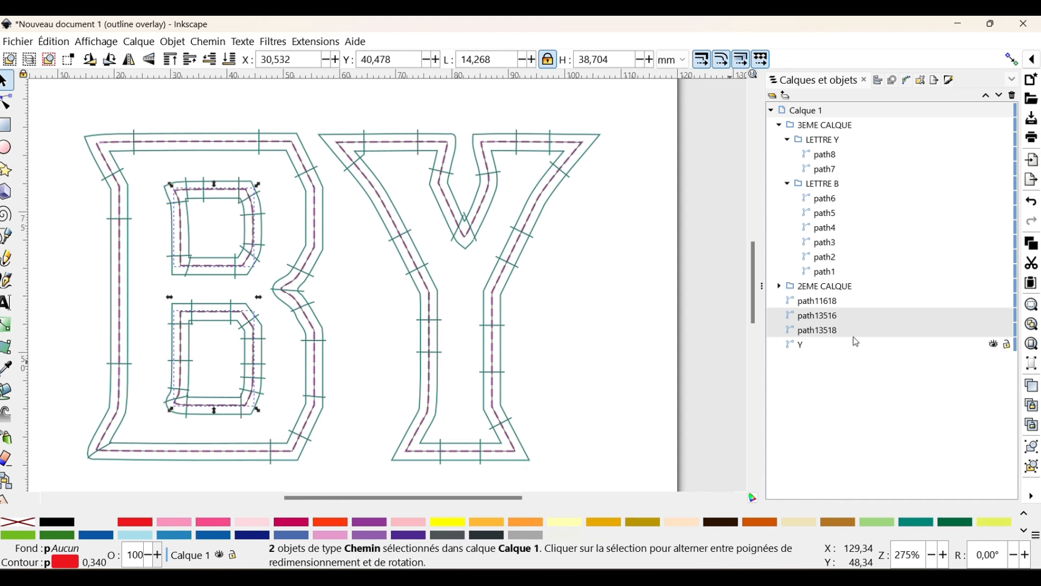
Enable Couper après and set Autoriser les points d'arrêts to Aucun for both inner B outlines in the Ink/Stitch parameters, and apply
left_click(316, 42)
mouse_move(363, 252)
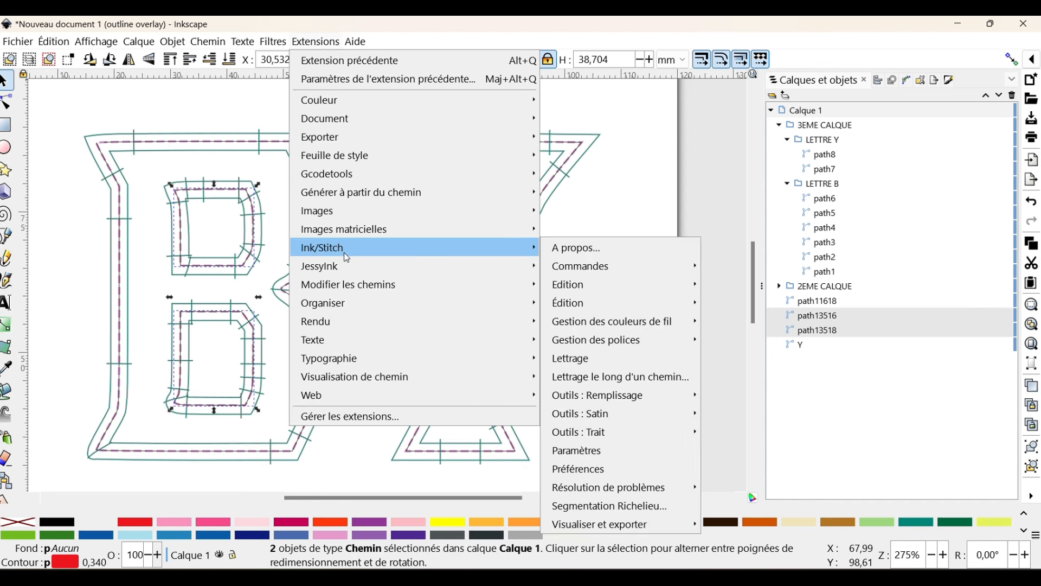
left_click(559, 452)
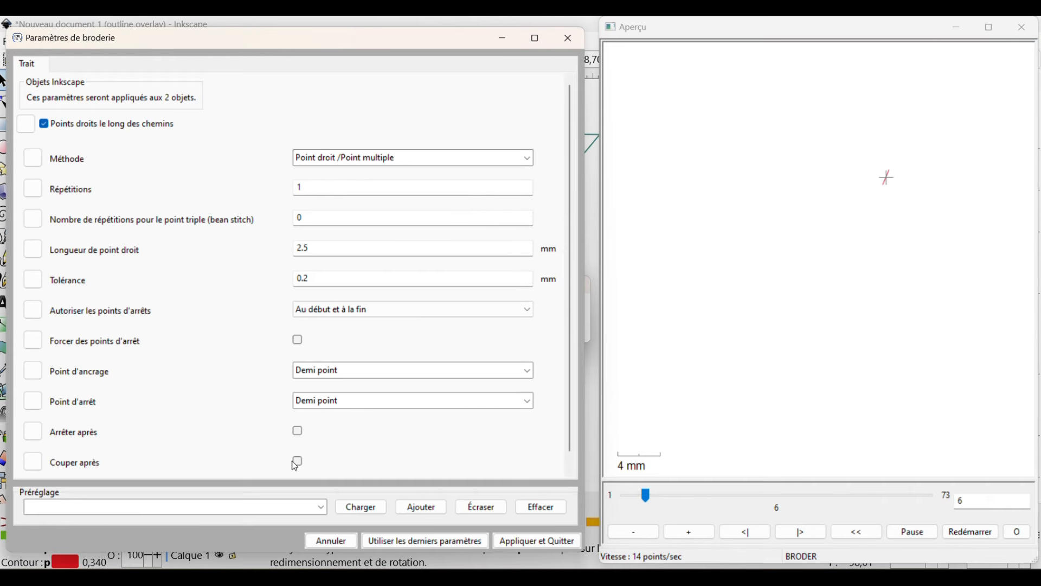
left_click(298, 461)
left_click(349, 165)
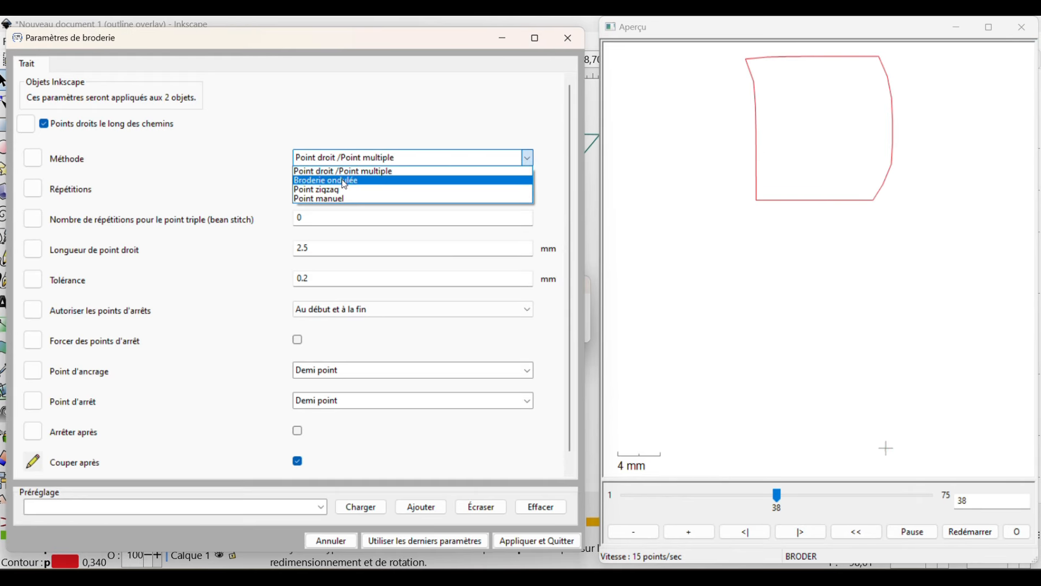
left_click(325, 159)
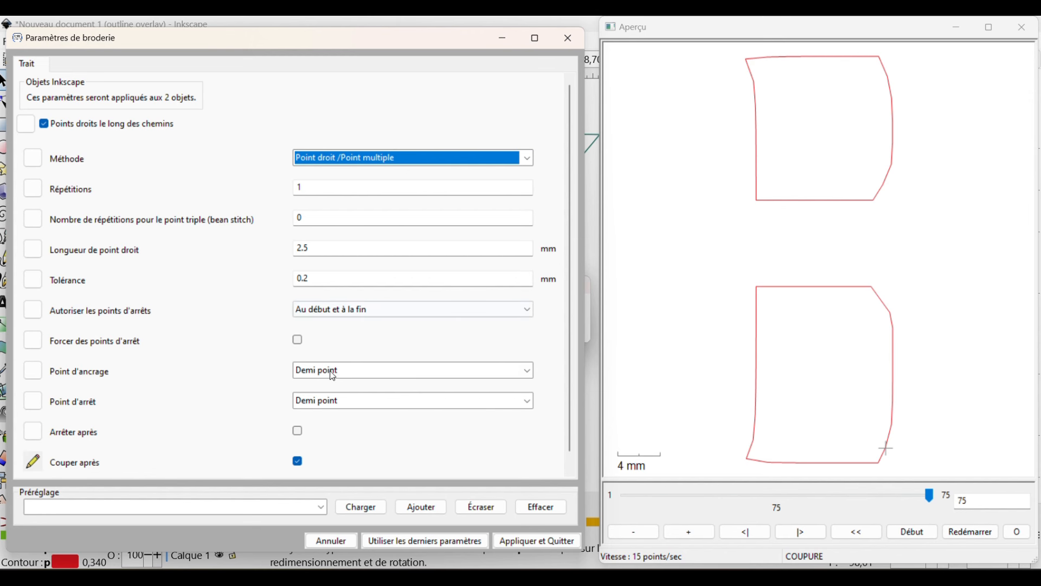
left_click(331, 308)
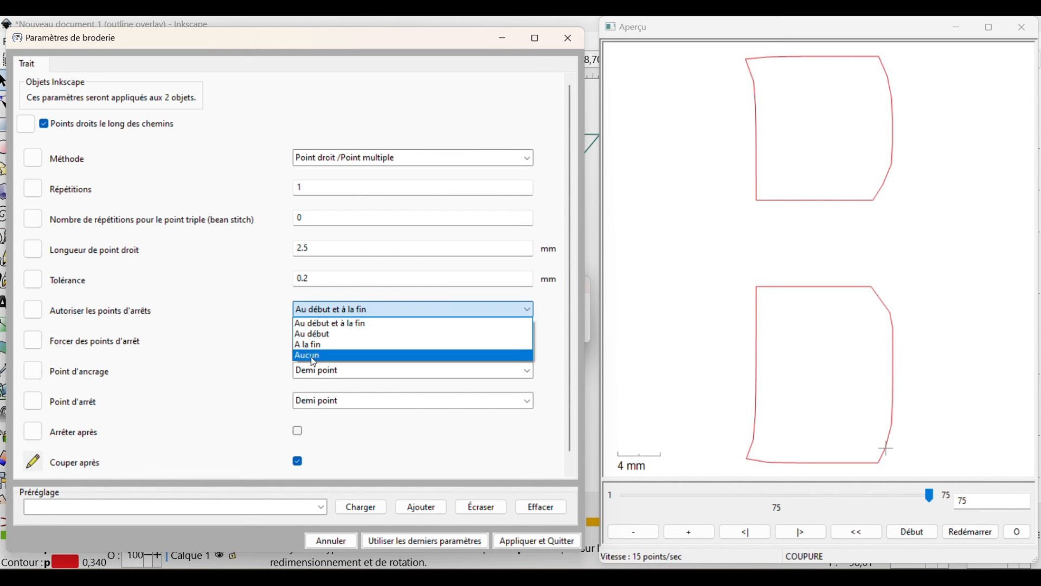
left_click(314, 357)
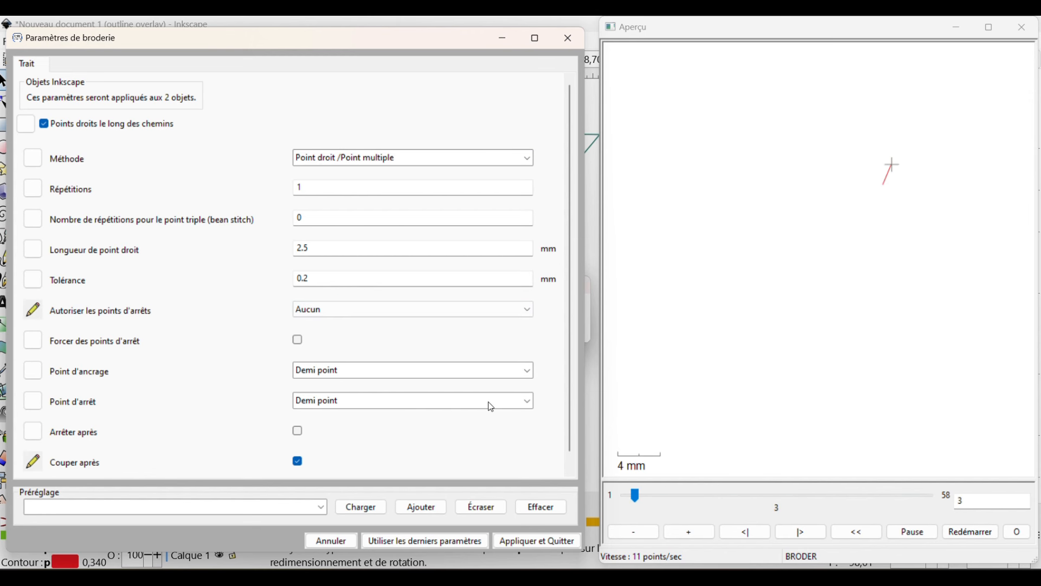
left_click(532, 540)
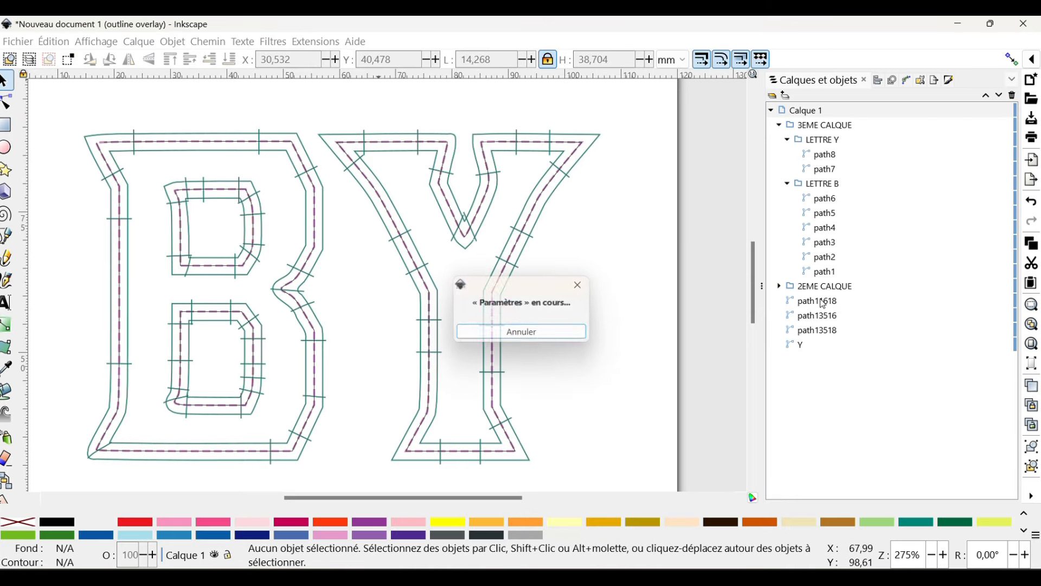
Apply Ink/Stitch parameters to the outer B outline with Couper après enabled and Autoriser les points d'arrêts set to Aucun
left_click(312, 42)
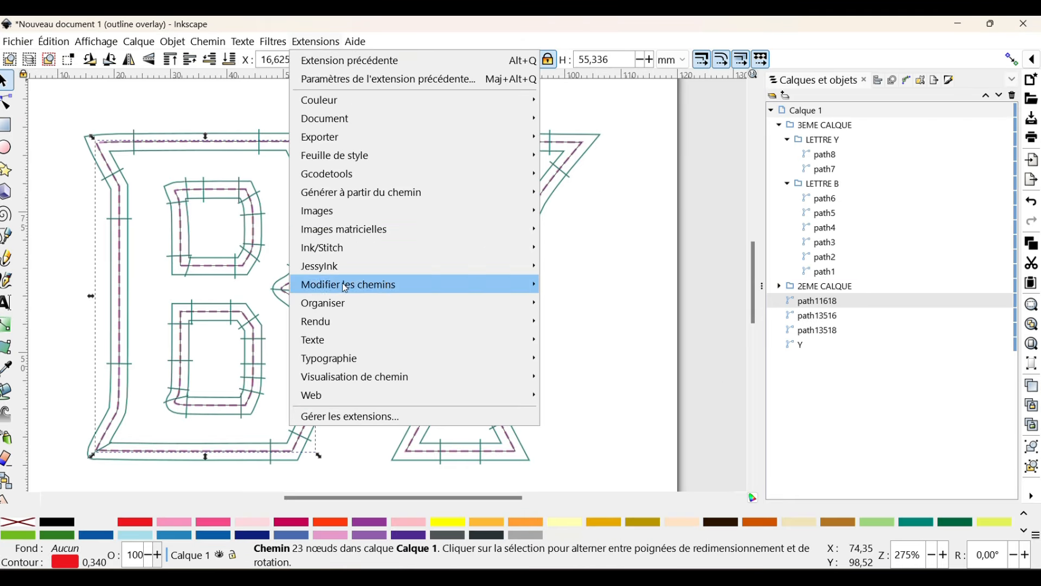
mouse_move(343, 250)
left_click(584, 451)
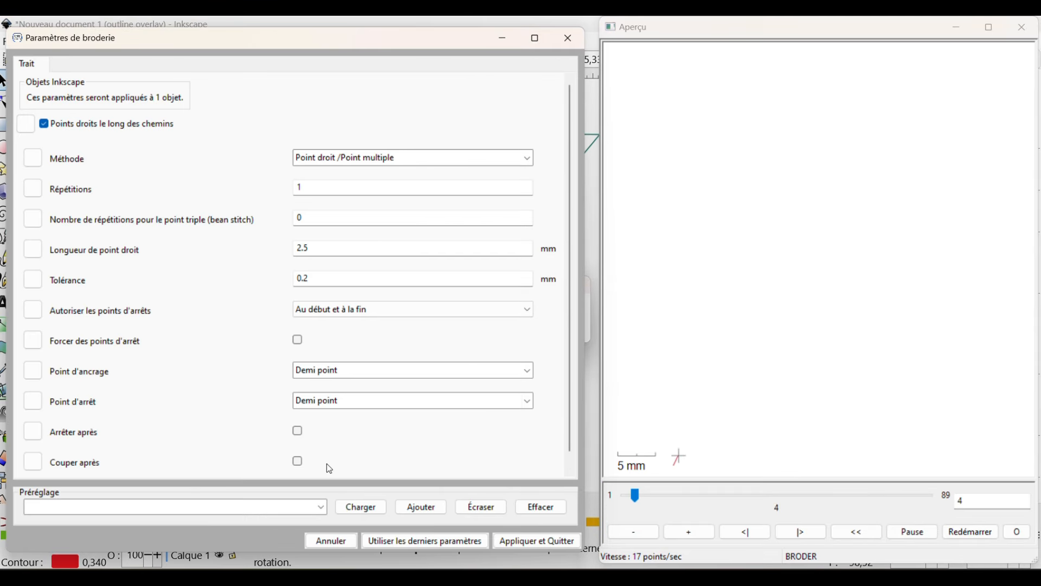
left_click(298, 461)
left_click(409, 307)
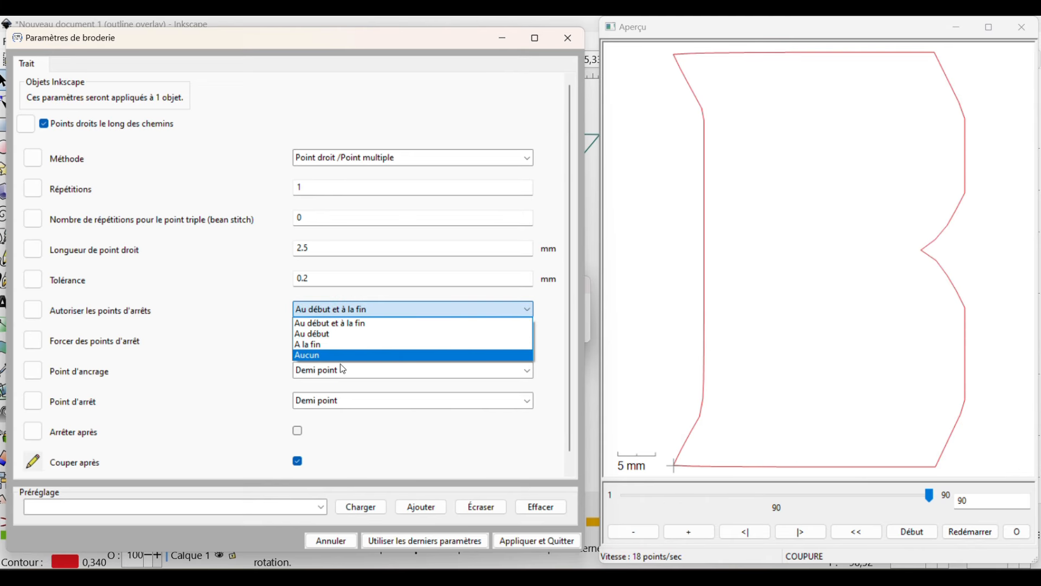
left_click(320, 356)
left_click(531, 543)
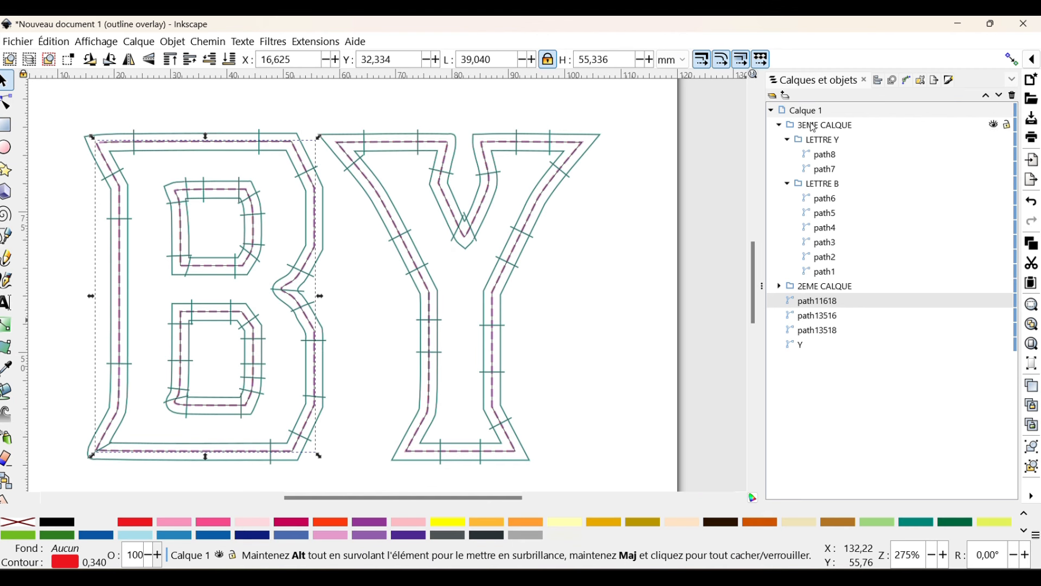
Group the outer and two inner outlines of the letter B and rename the group B
left_click(825, 319, "shift")
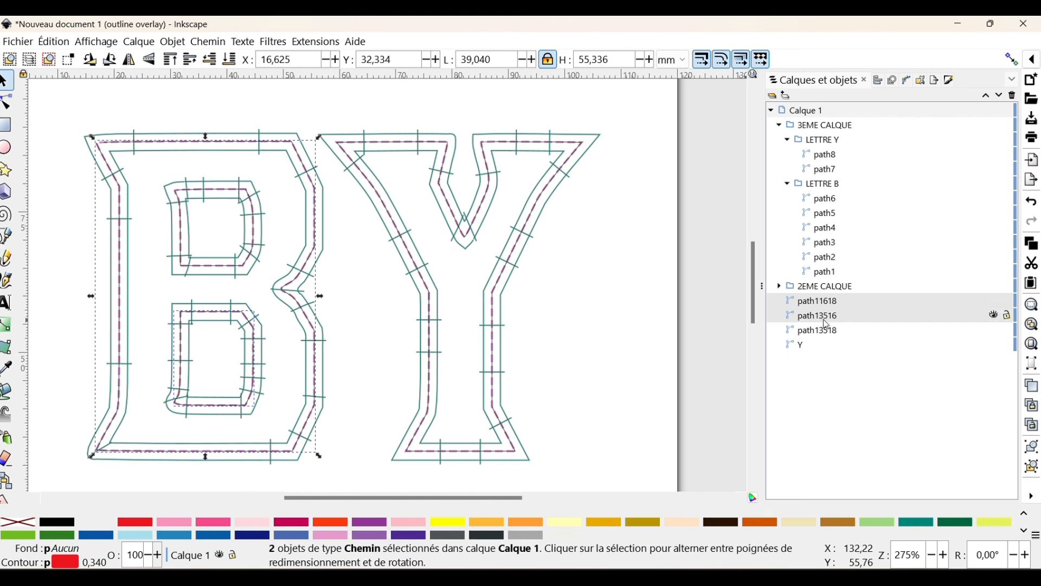
left_click(830, 330, "shift")
right_click(828, 330)
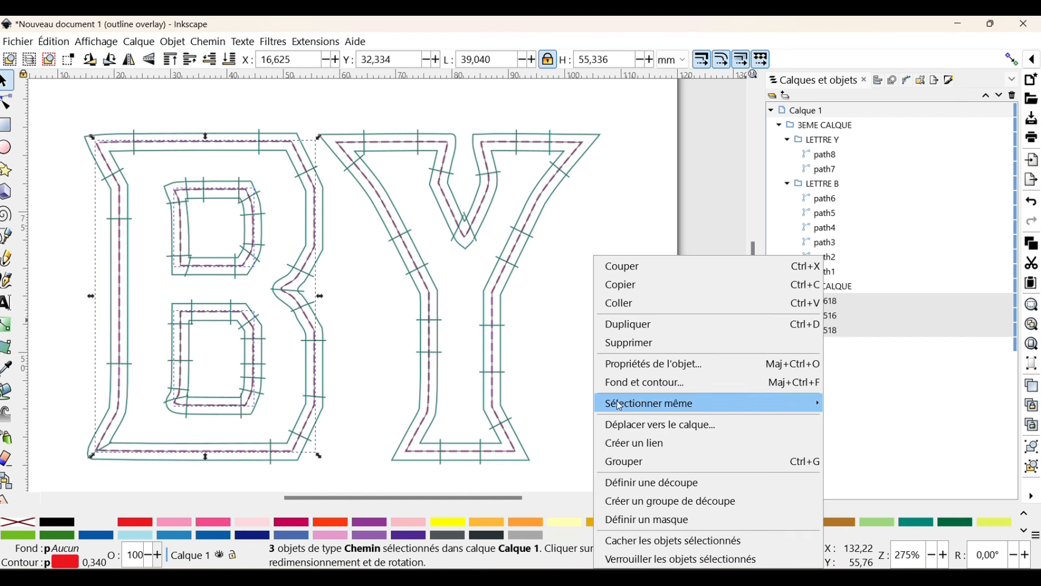
left_click(628, 466)
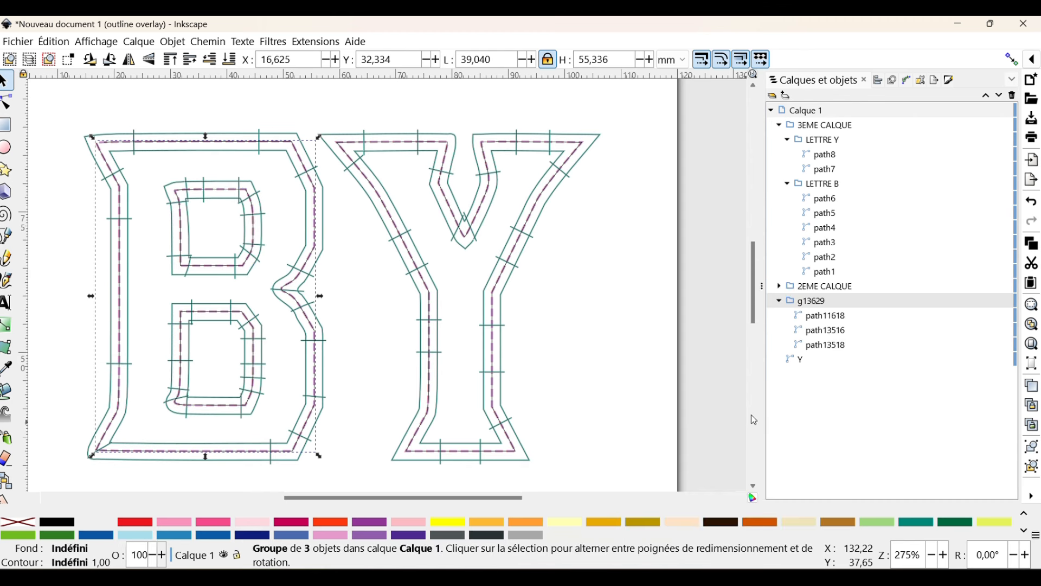
double_click(814, 300)
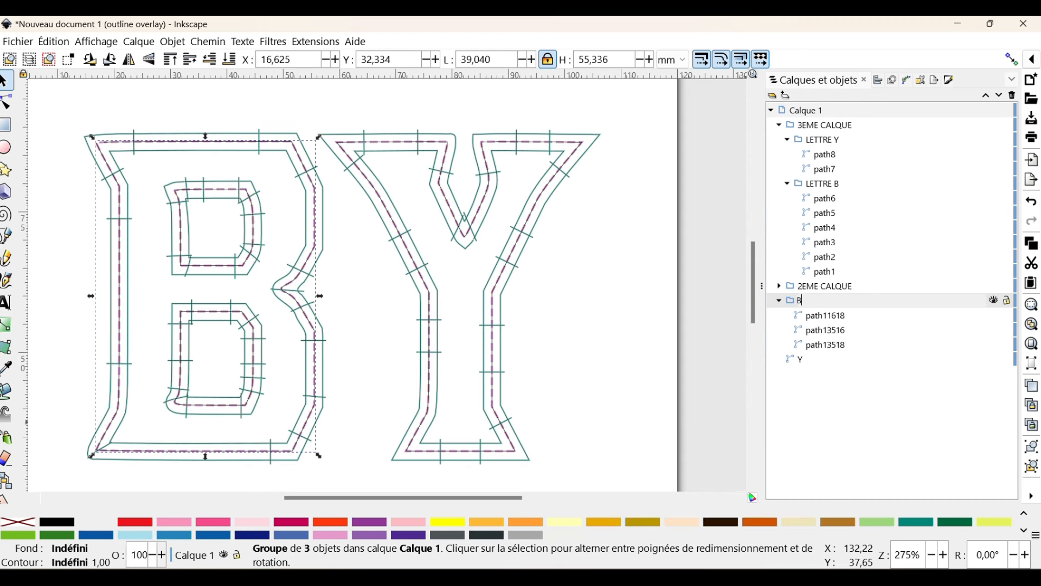
key("Return")
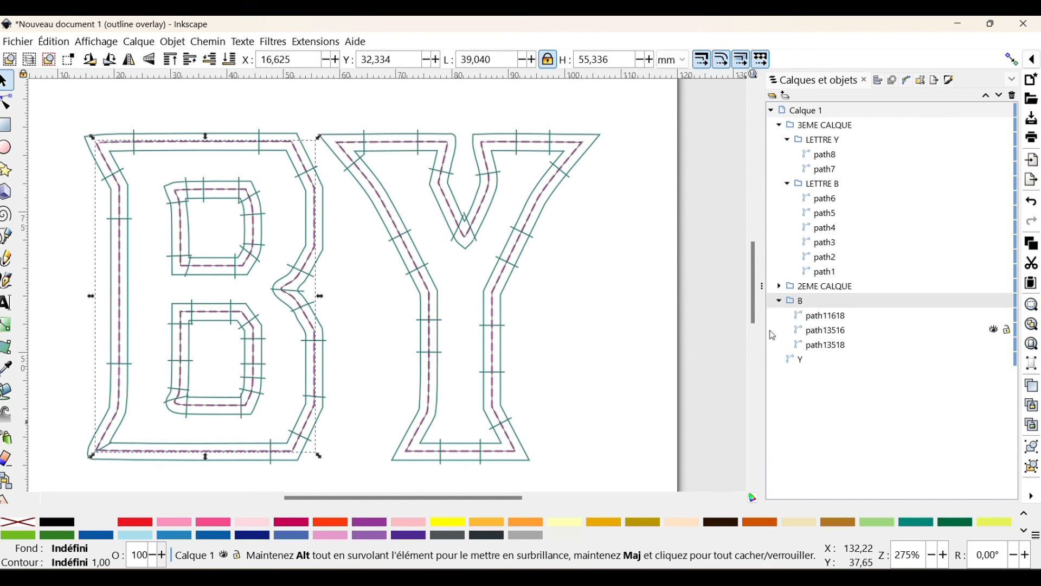
Run the Ink/Stitch simulator with realistic preview on the whole Calque 1 layer
left_click(812, 113)
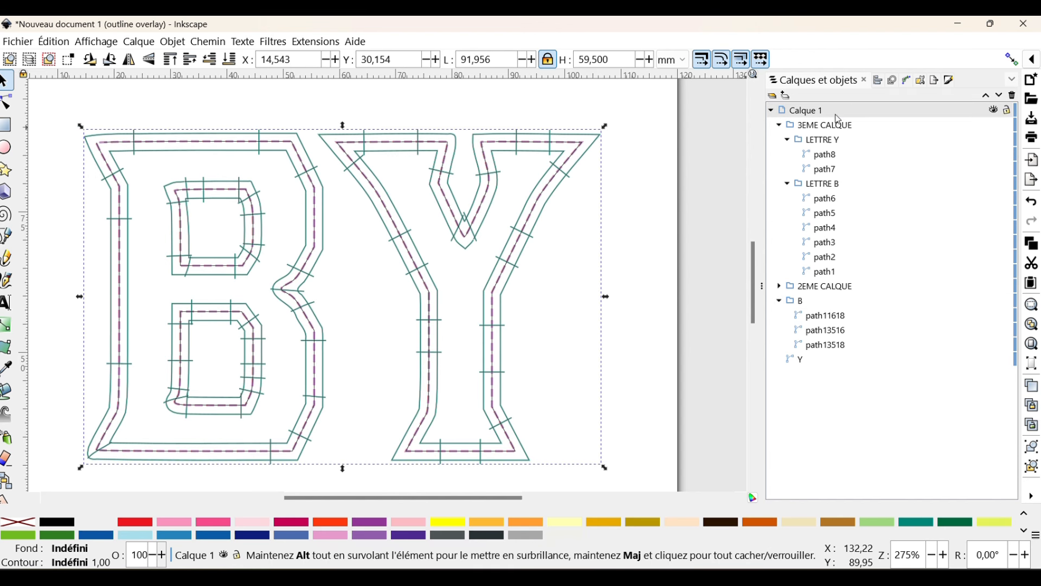
left_click(313, 42)
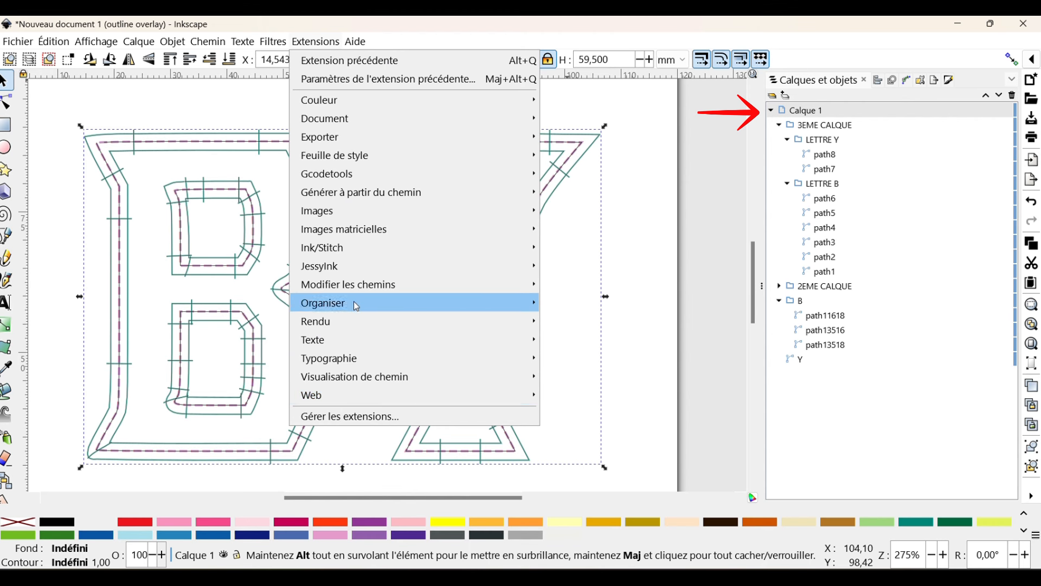
mouse_move(352, 247)
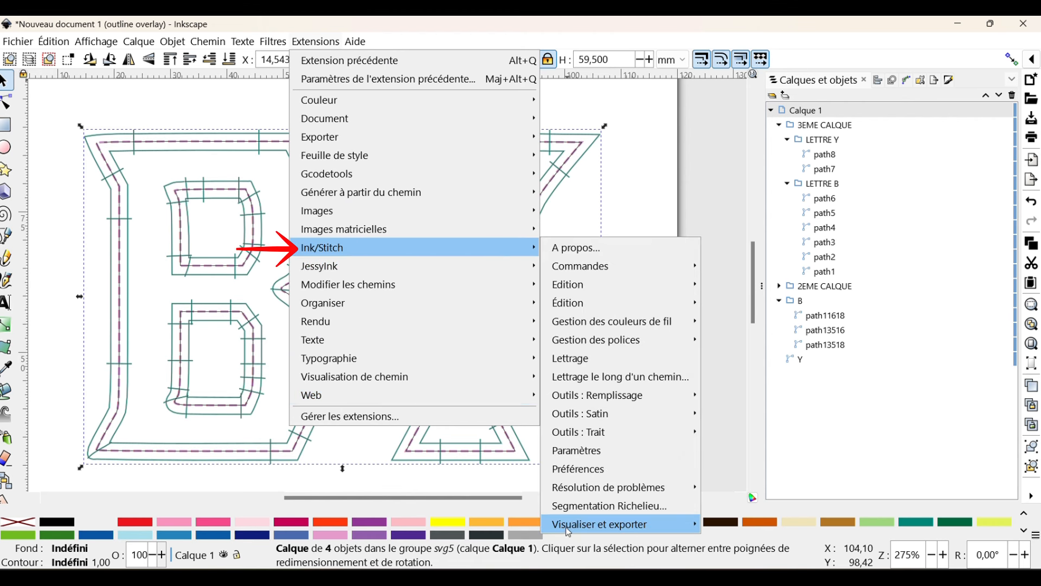
mouse_move(569, 529)
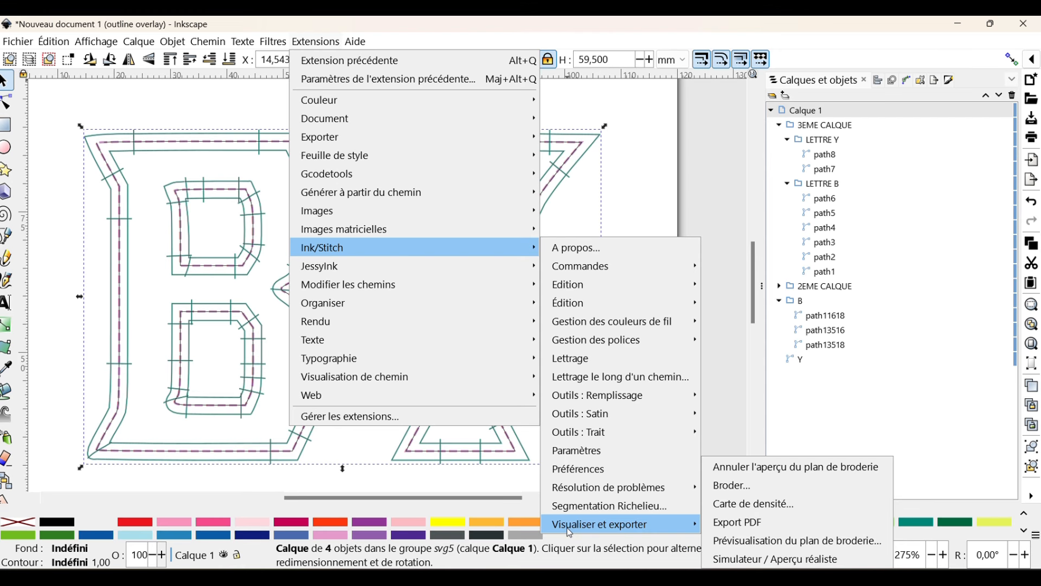
left_click(766, 562)
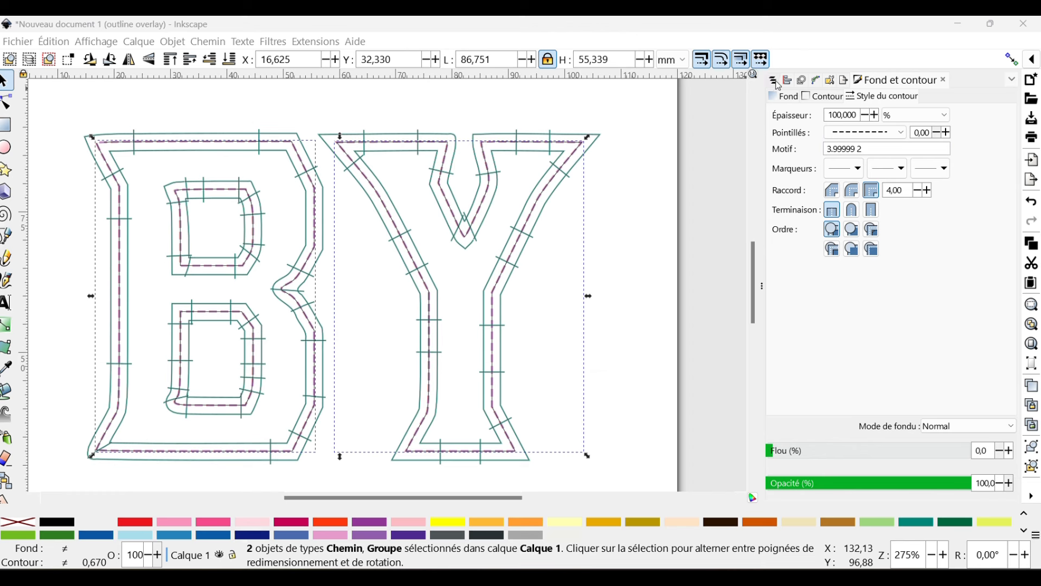
Return to the object list and move the Y path above the B group in Calque 1
left_click(775, 83)
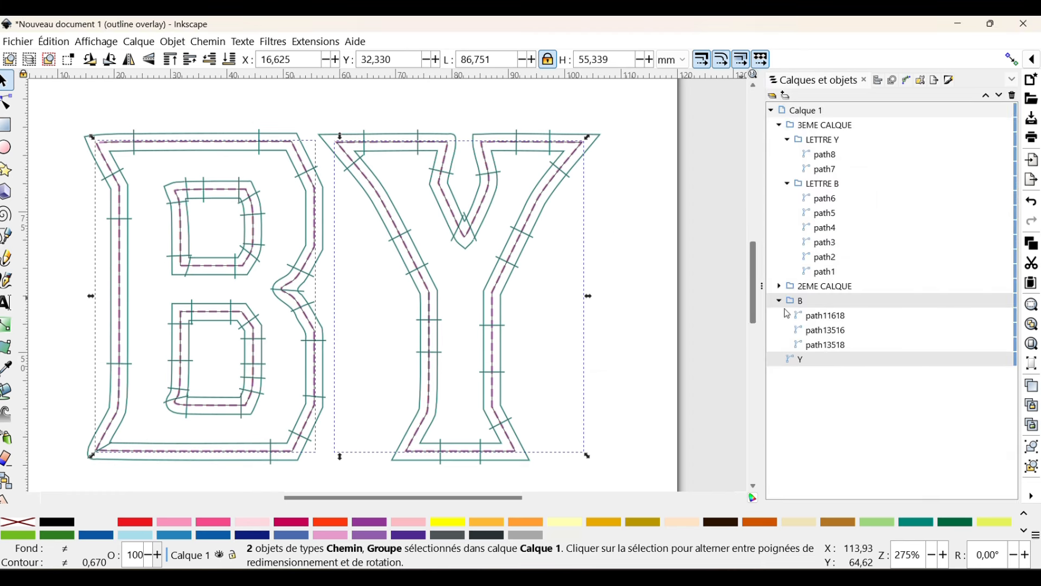
left_click(821, 367)
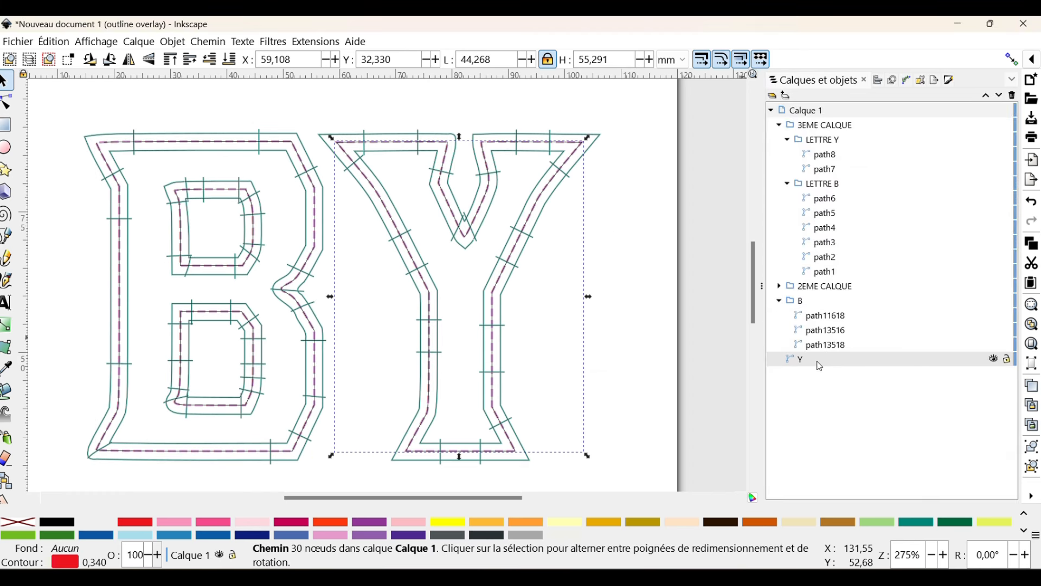
left_click(988, 98)
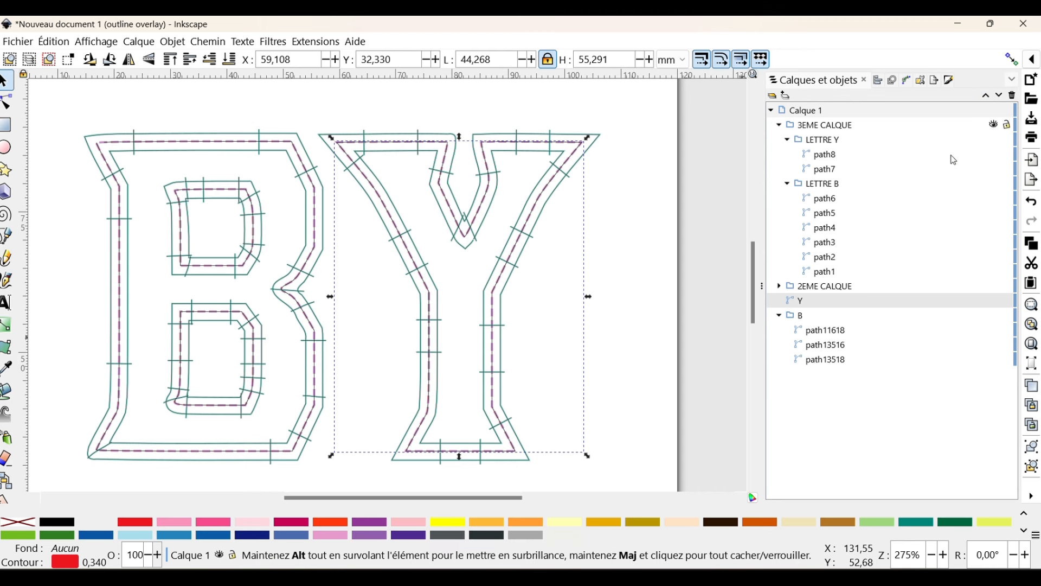
Compare the order of the Y and B letters with their order in 3EME CALQUE and 2EME CALQUE
left_click(806, 319)
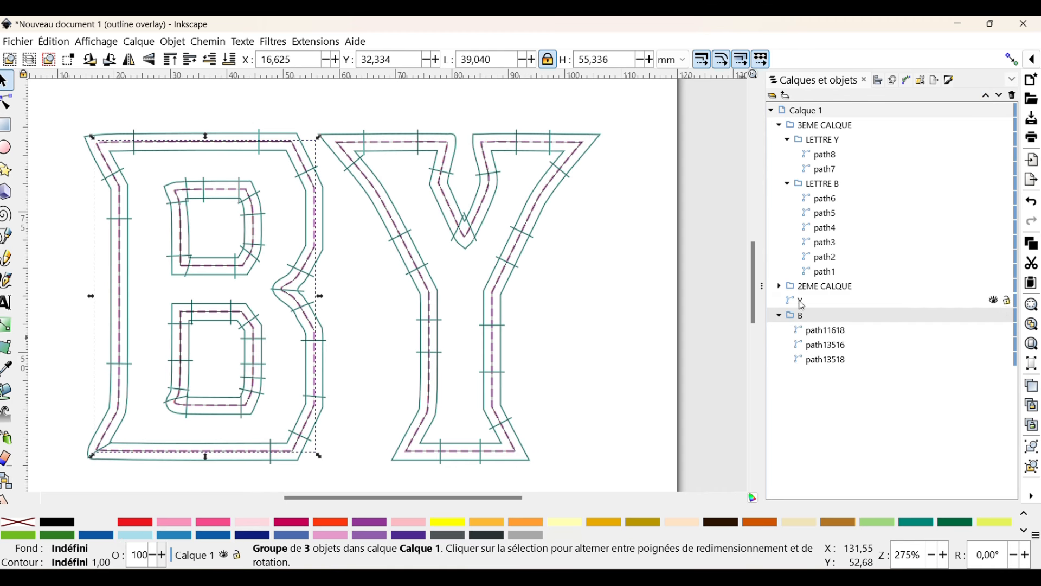
left_click(802, 304)
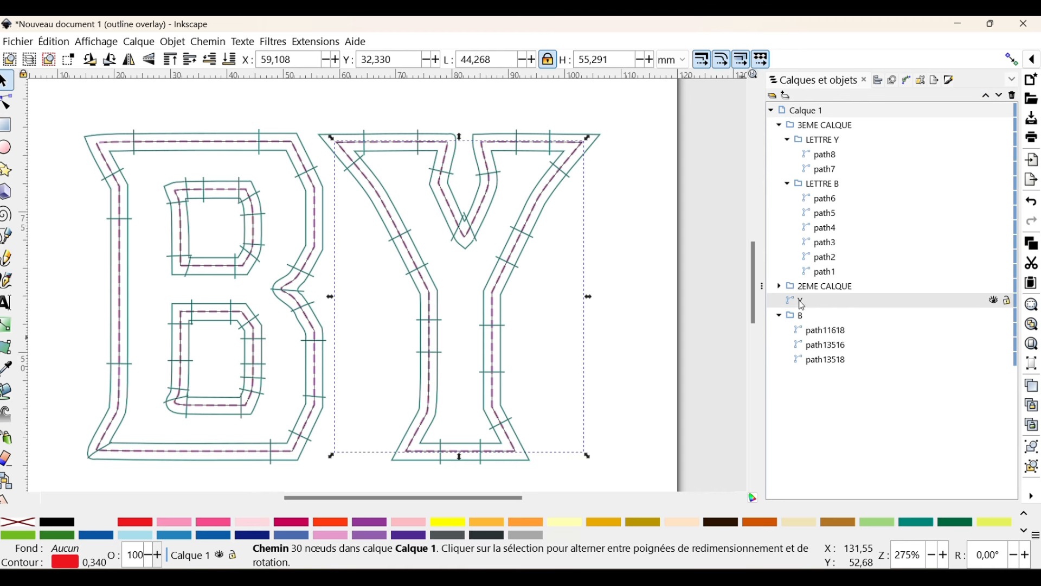
left_click(831, 187)
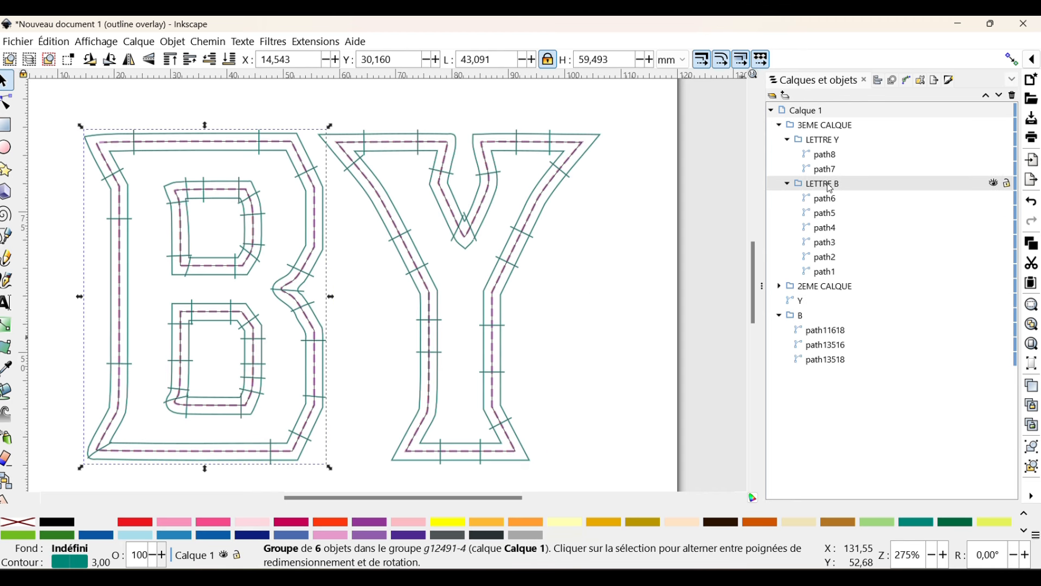
left_click(828, 141)
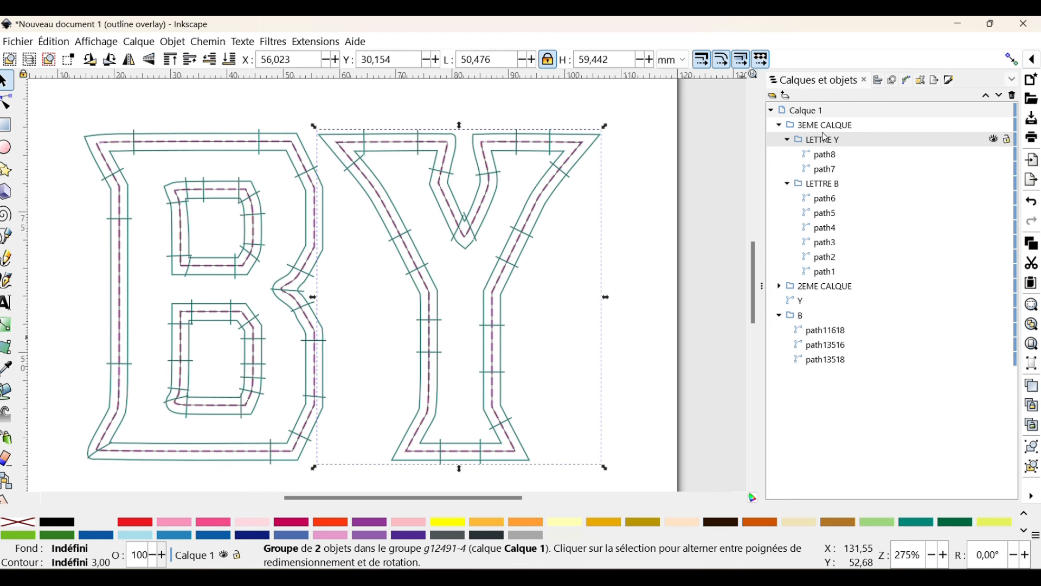
left_click(823, 288)
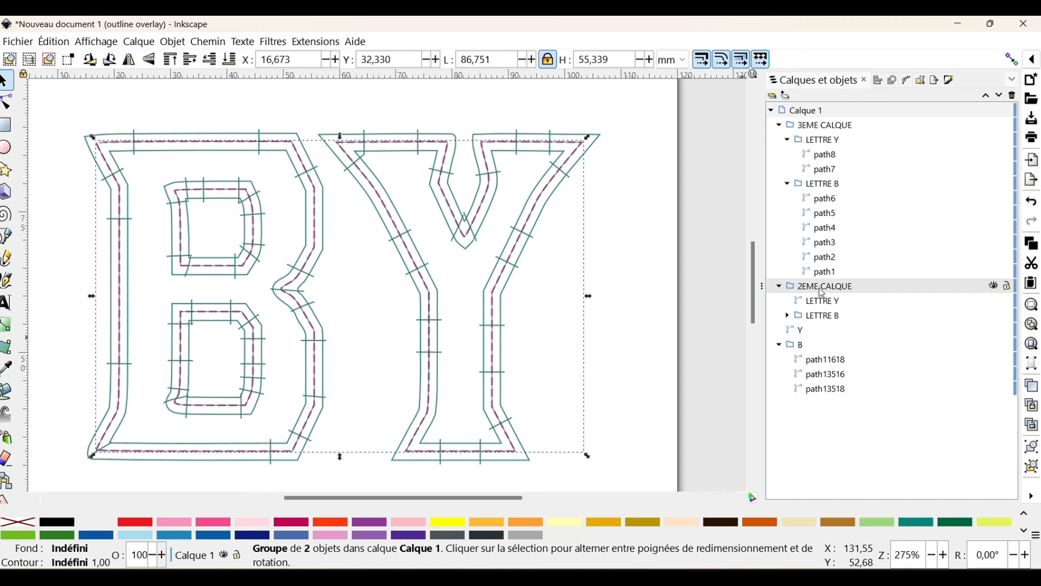
Group the first-layer Y path with the B group and rename the new group 1ER CALQUE
left_click(806, 346)
left_click(799, 328)
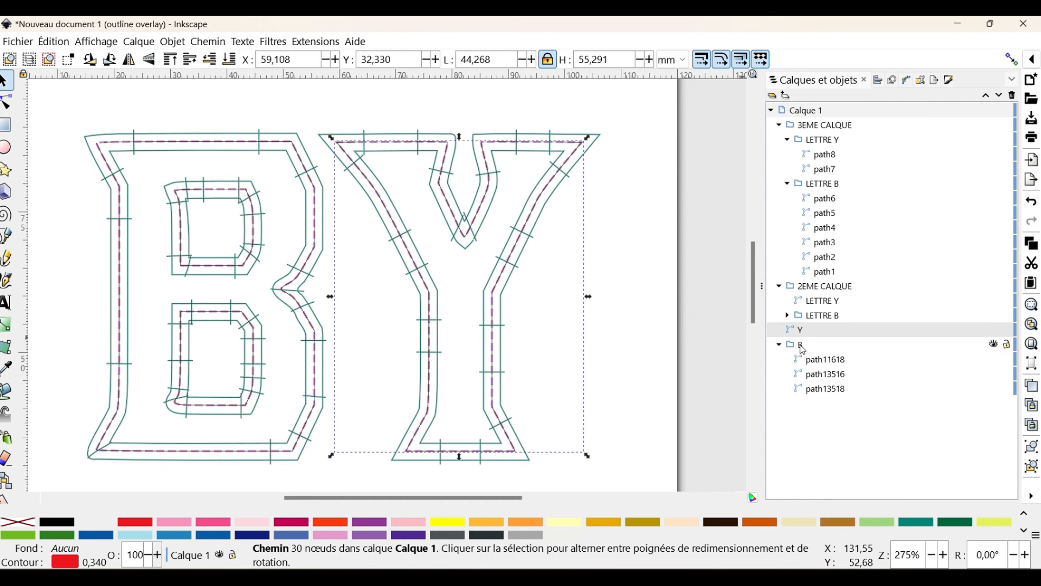
left_click(800, 349, "shift")
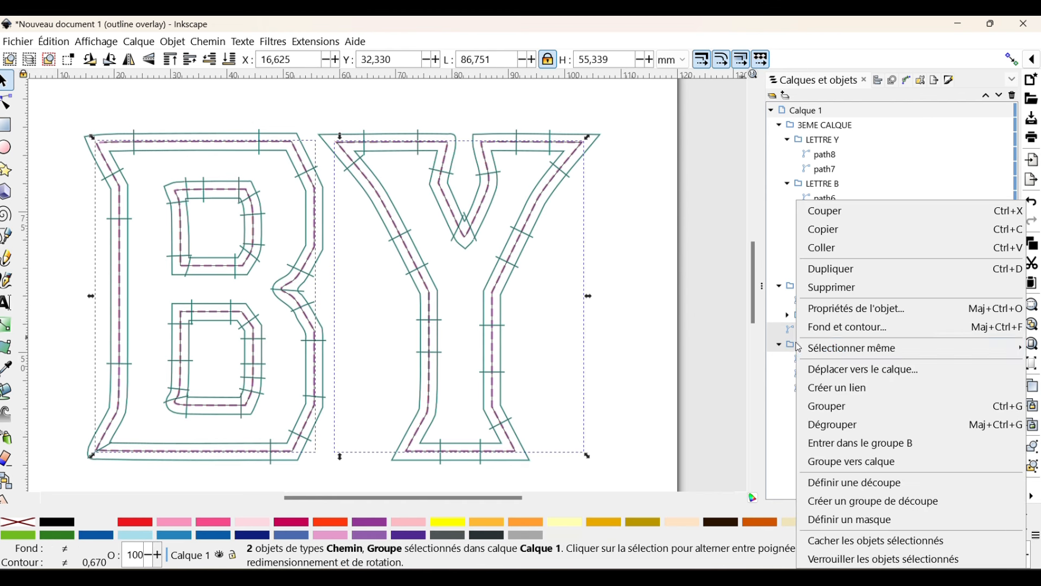
right_click(799, 347)
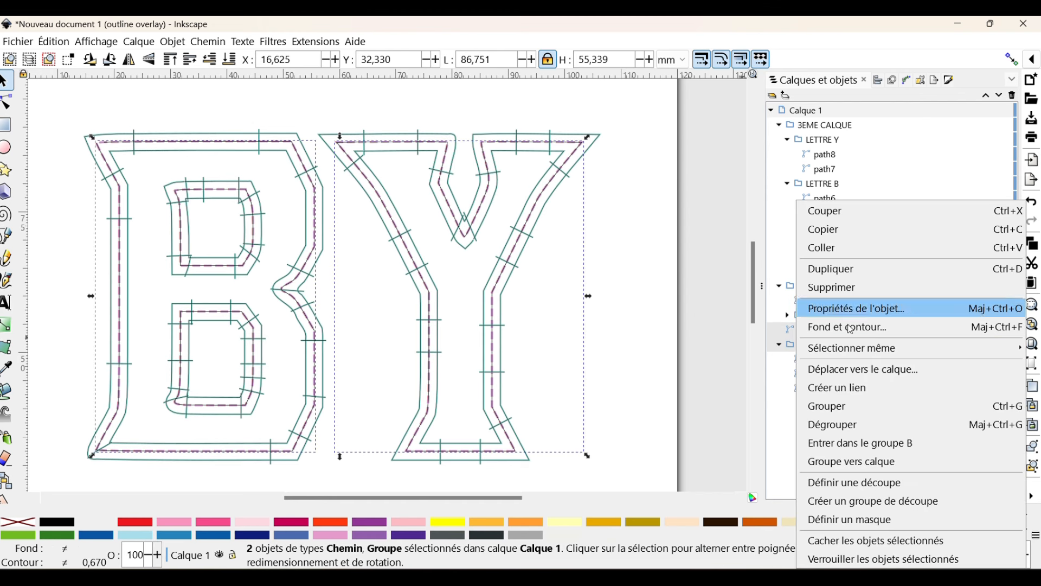
left_click(843, 411)
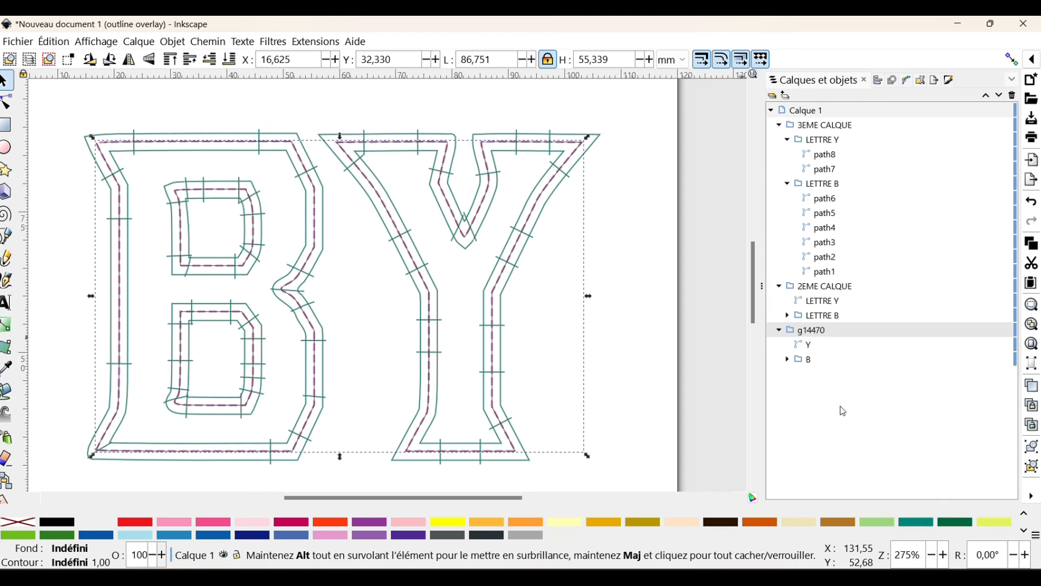
double_click(821, 334)
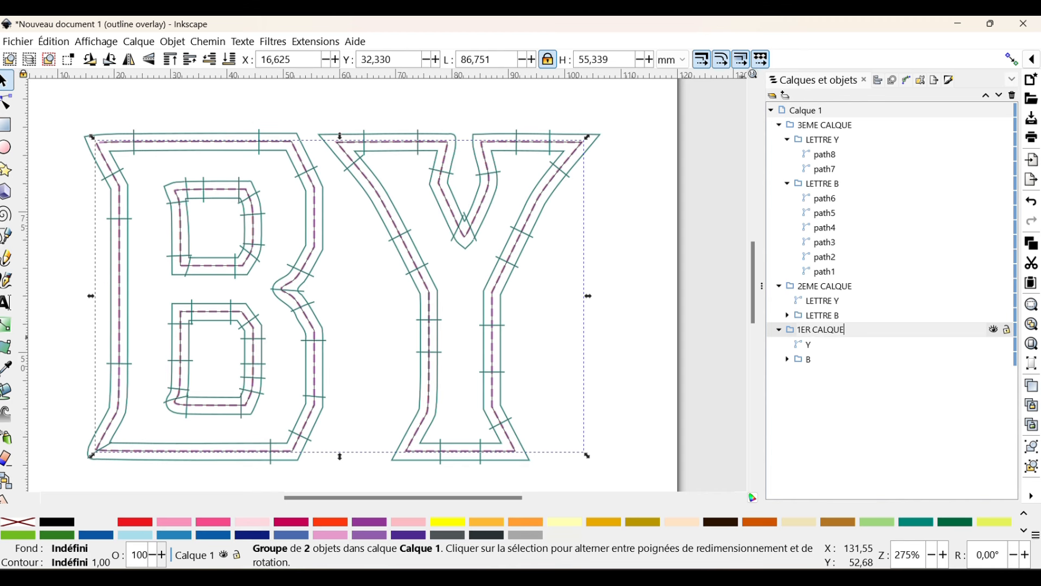
key("Return")
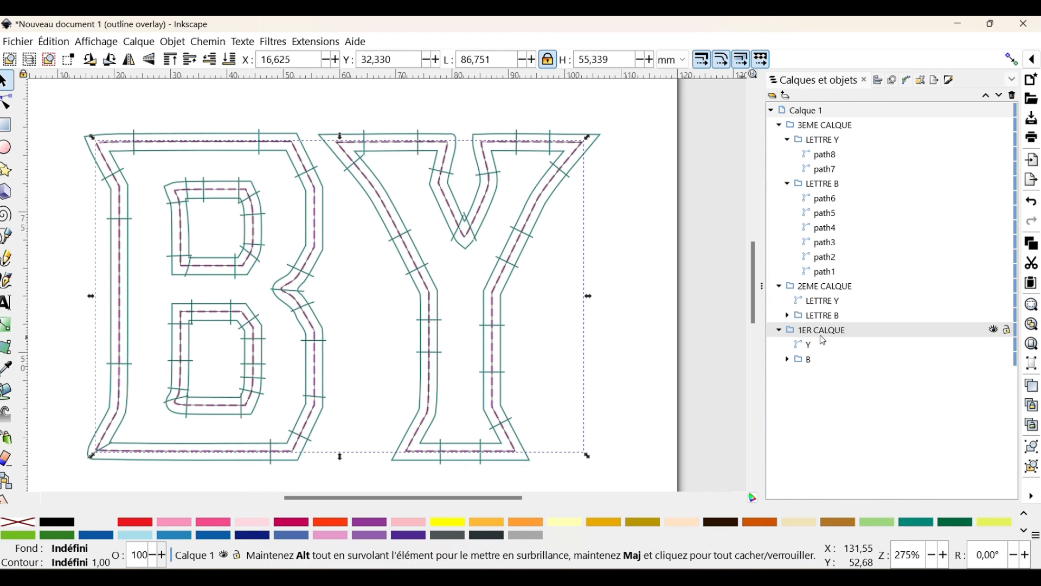
left_click(810, 356)
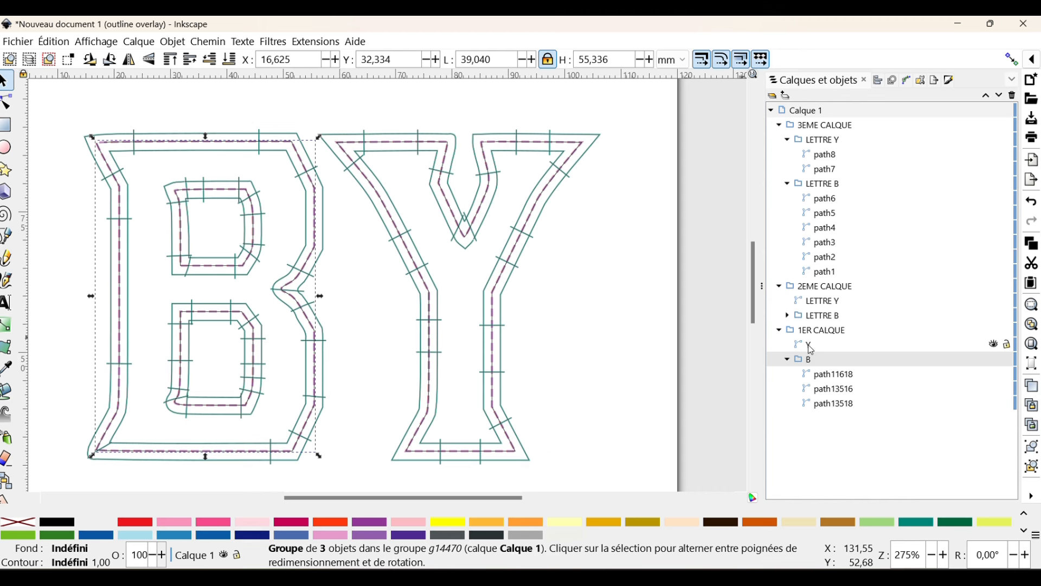
left_click(811, 346)
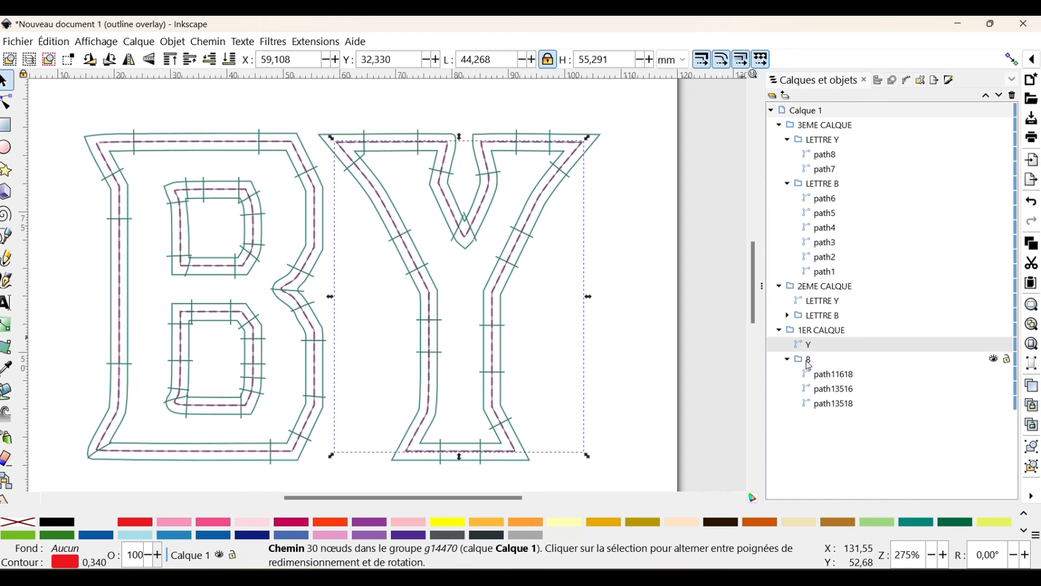
Run the Ink/Stitch simulator with realistic preview on the whole design, raising the speed to 512 stitches per second
left_click(734, 208)
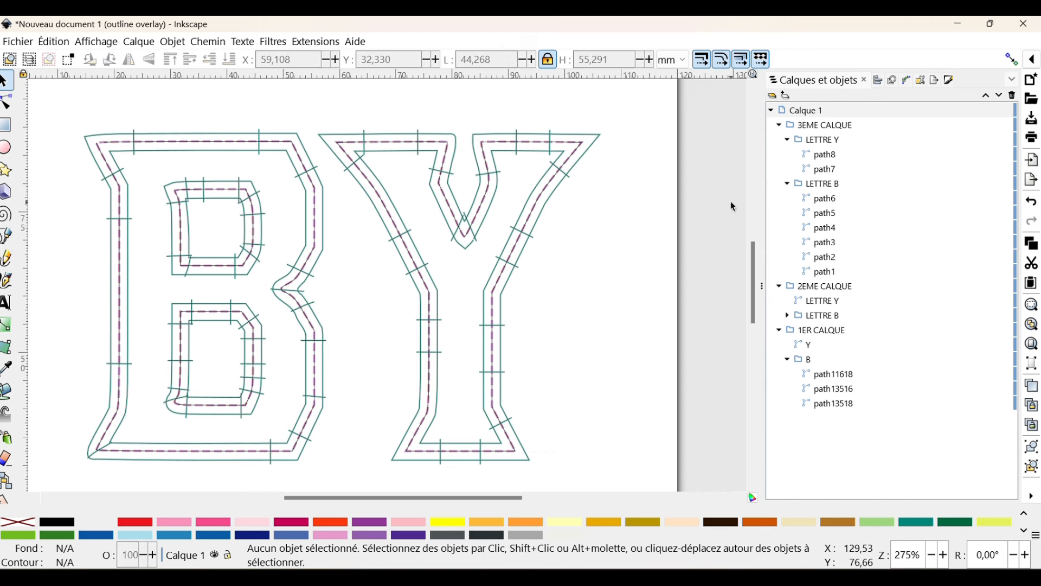
left_click(315, 41)
mouse_move(411, 249)
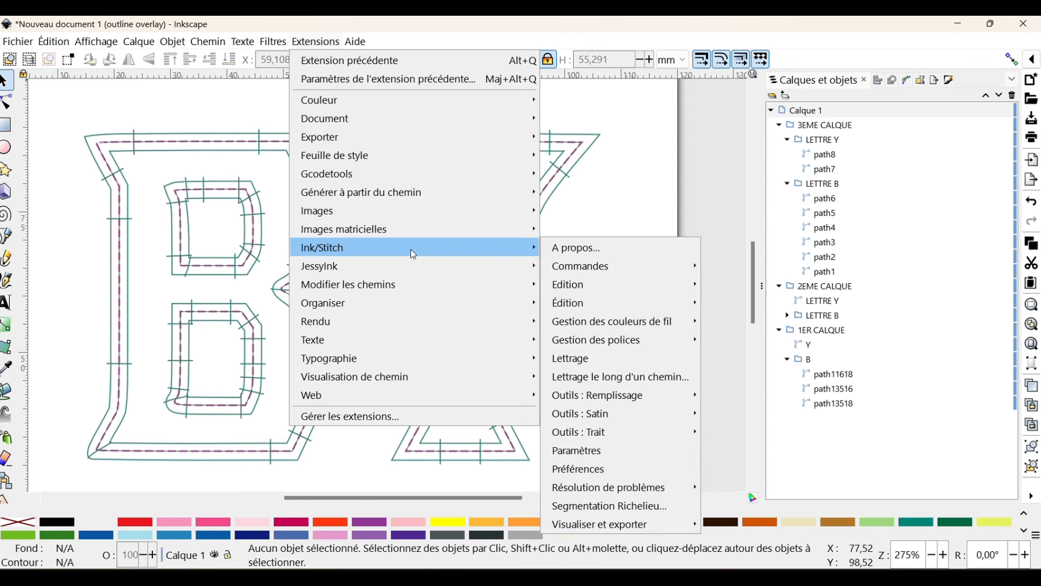
mouse_move(590, 529)
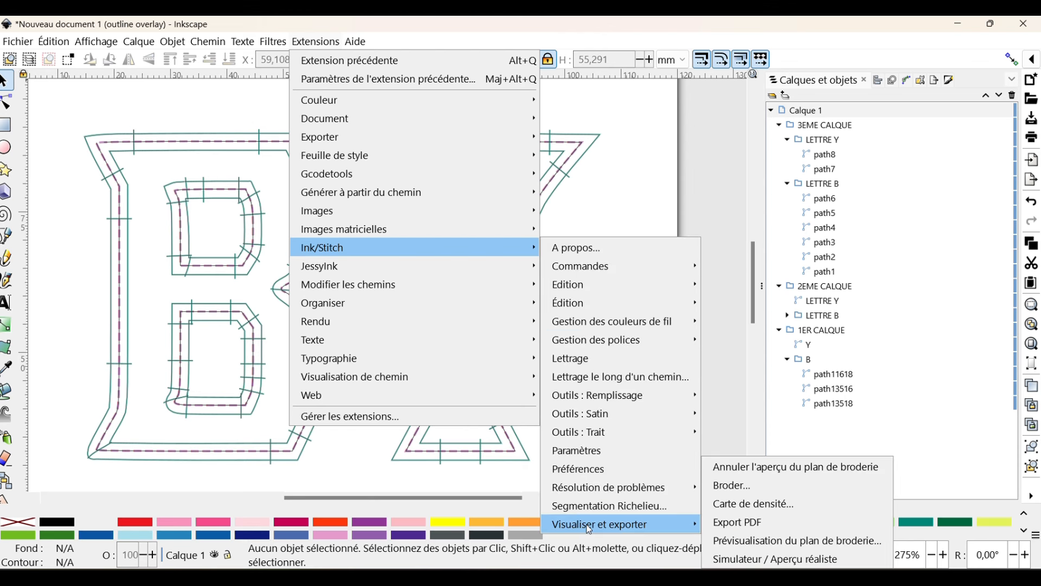
left_click(779, 561)
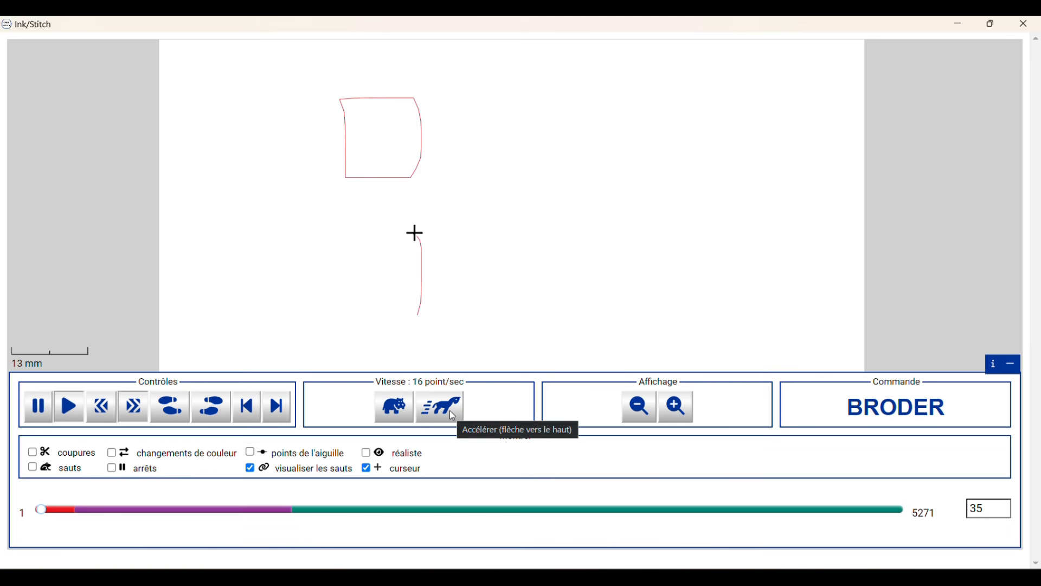
left_click(450, 411)
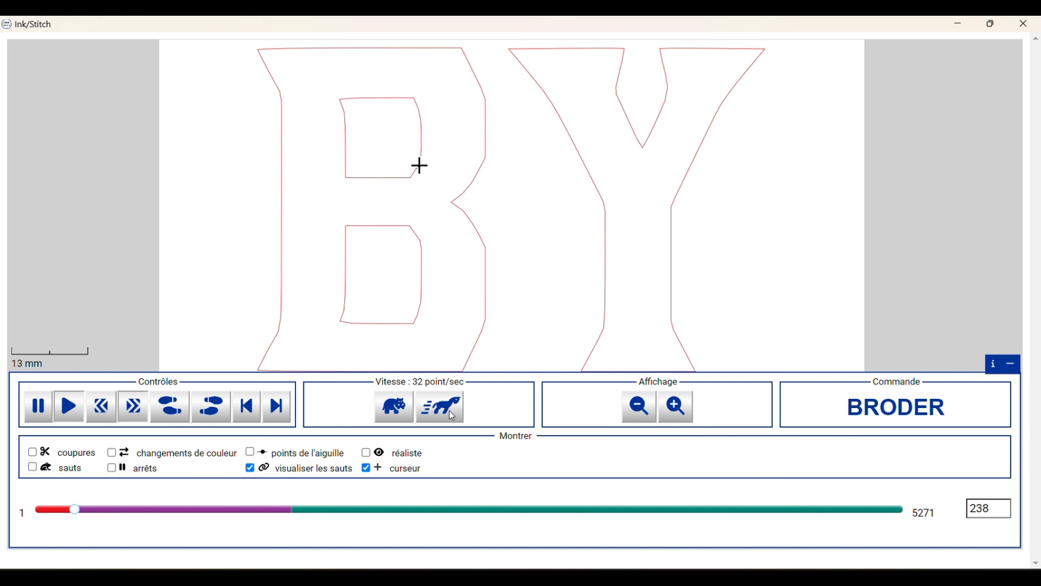
left_click(449, 411)
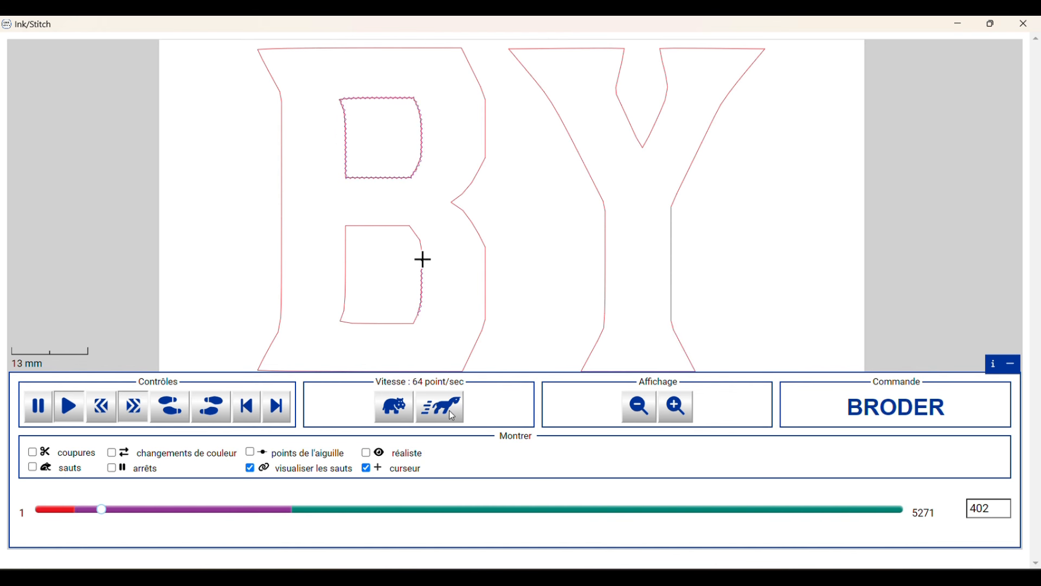
left_click(449, 411)
left_click(450, 411)
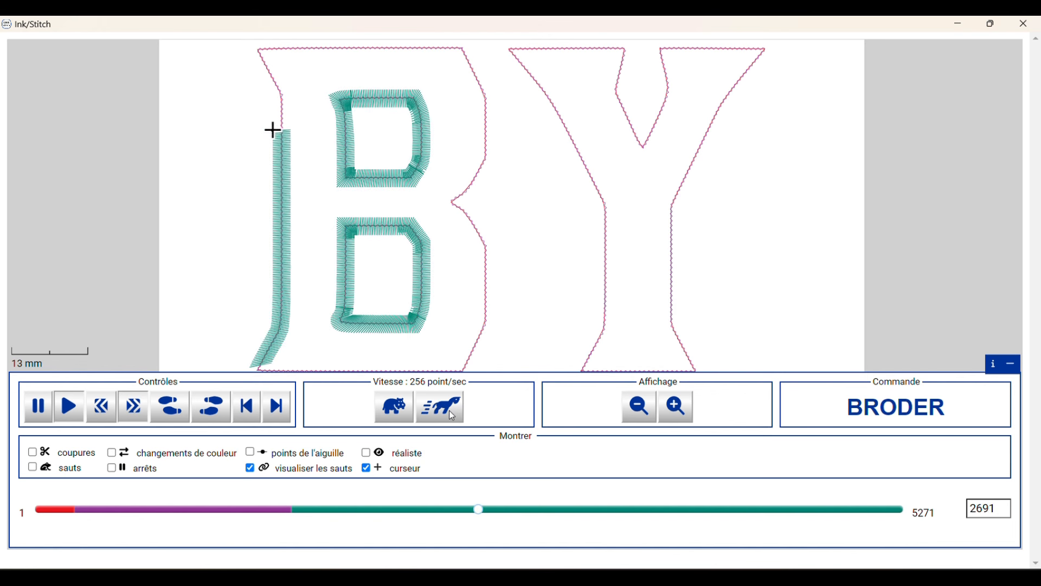
left_click(449, 411)
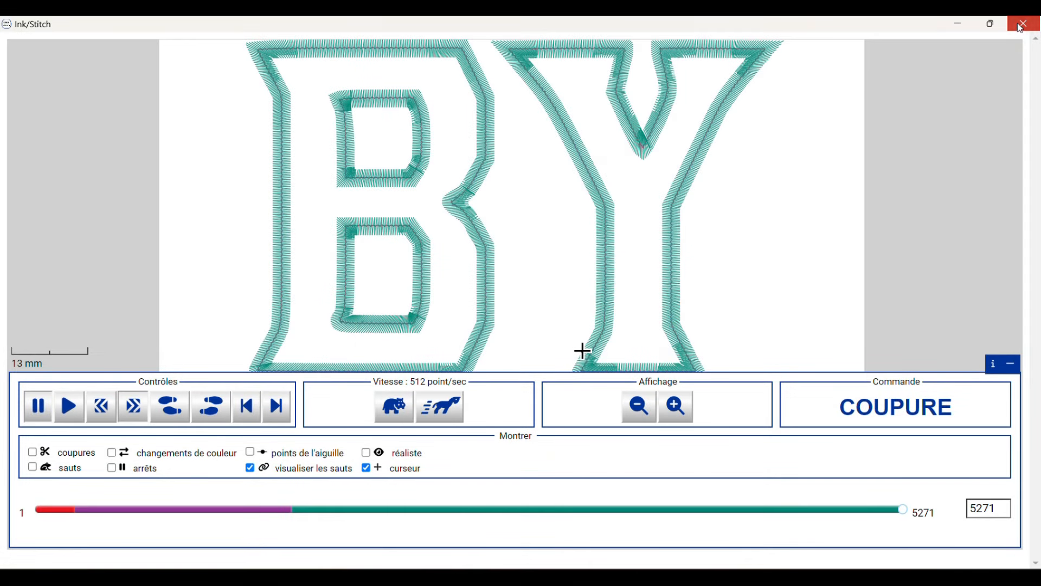
left_click(1022, 24)
Save the document in Téléchargements as an Inkscape SVG named BY APLIQUE
scroll(591, 305, "down", 3)
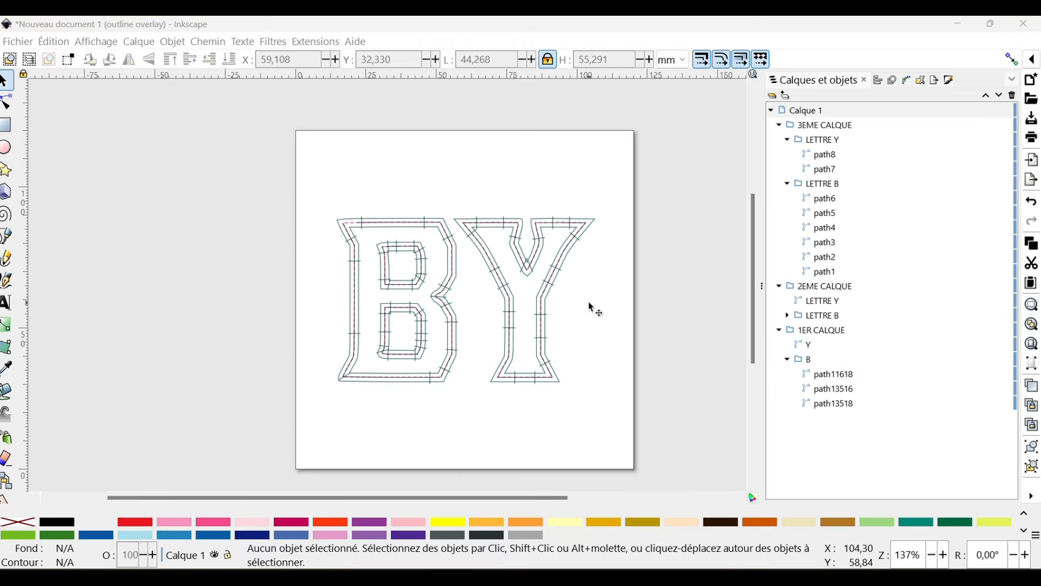
left_click(14, 42)
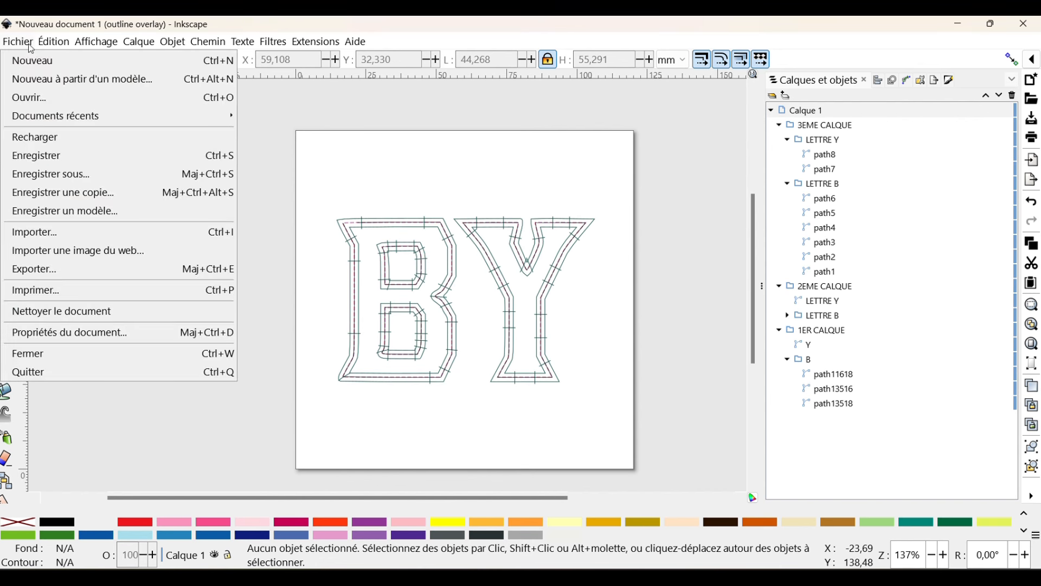
left_click(57, 176)
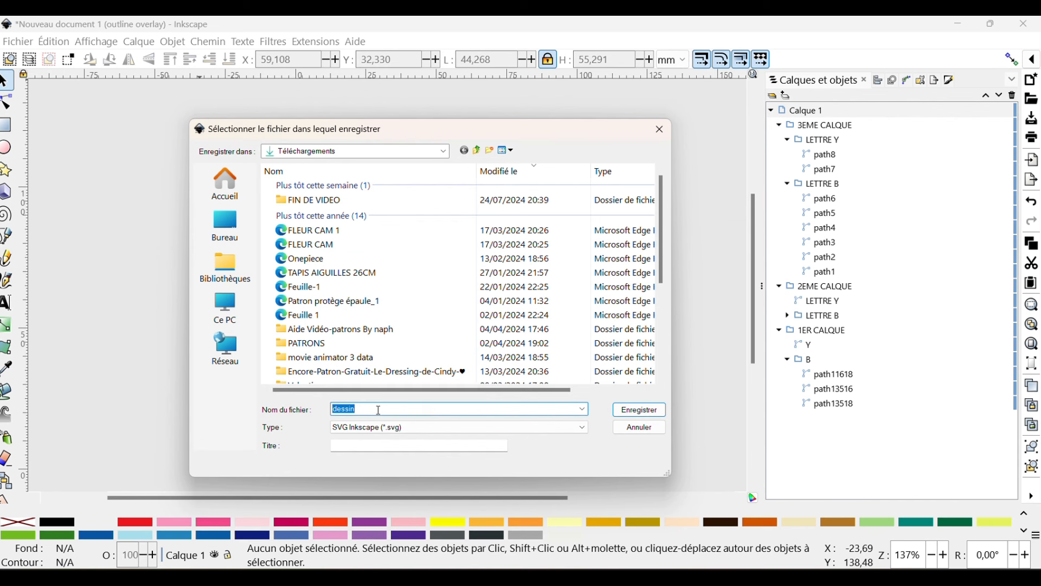
type("BY AP")
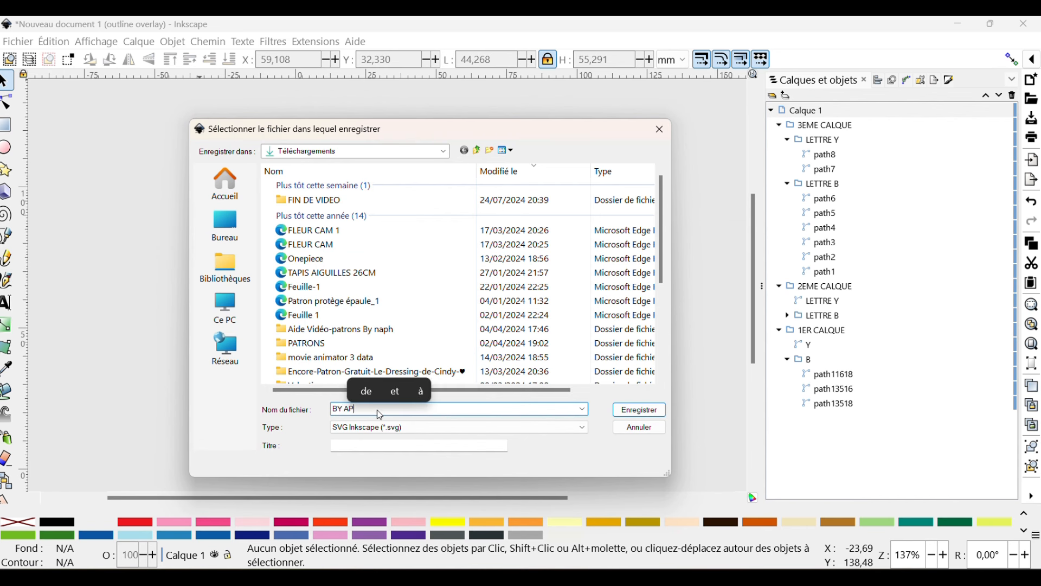
type("LIQUE")
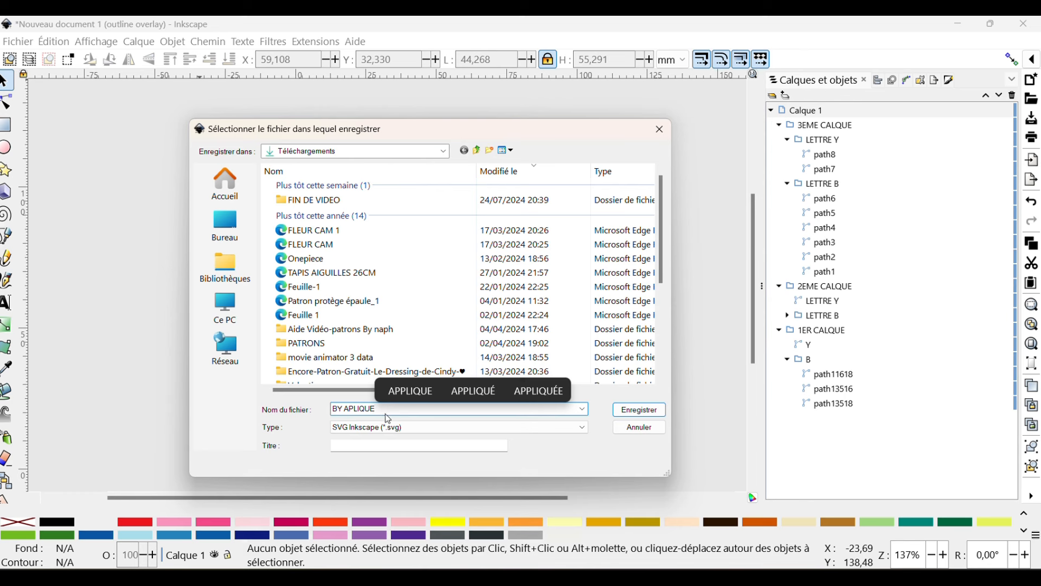
left_click(640, 411)
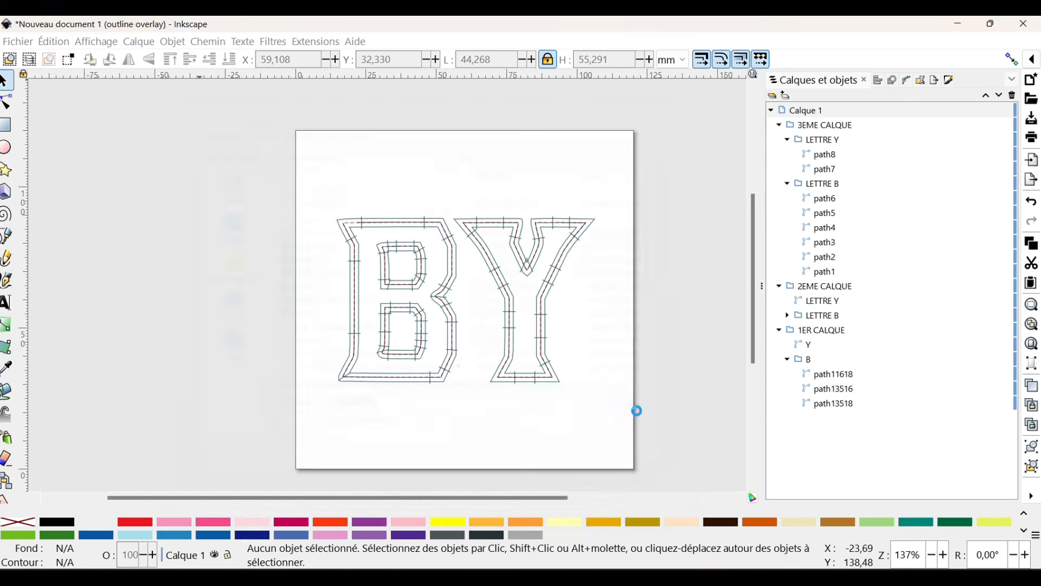
Save the design as BY APLIQUE in the Ink/Stitch Brother embroidery format (.pes)
left_click(17, 42)
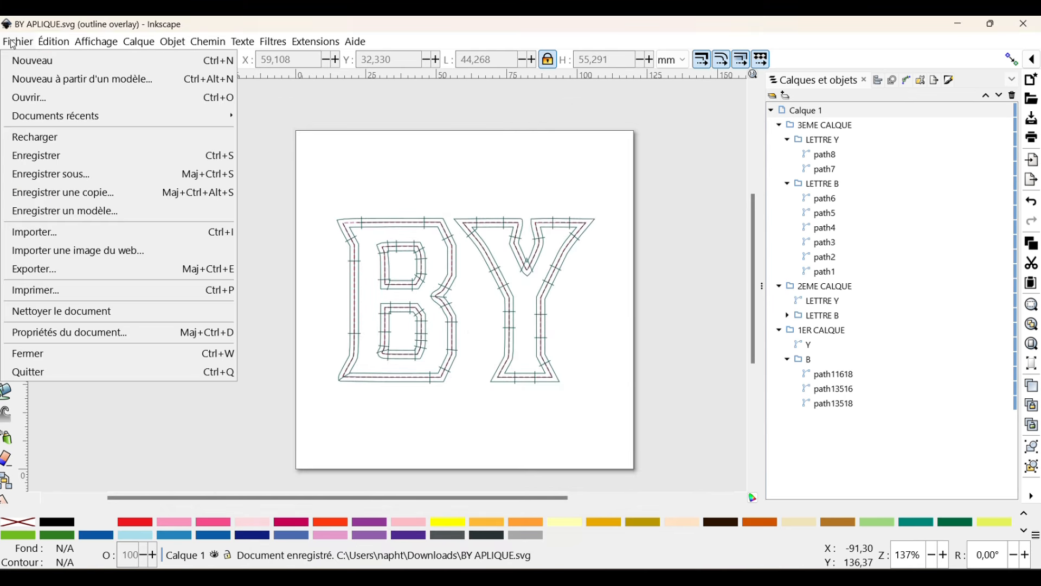
left_click(83, 173)
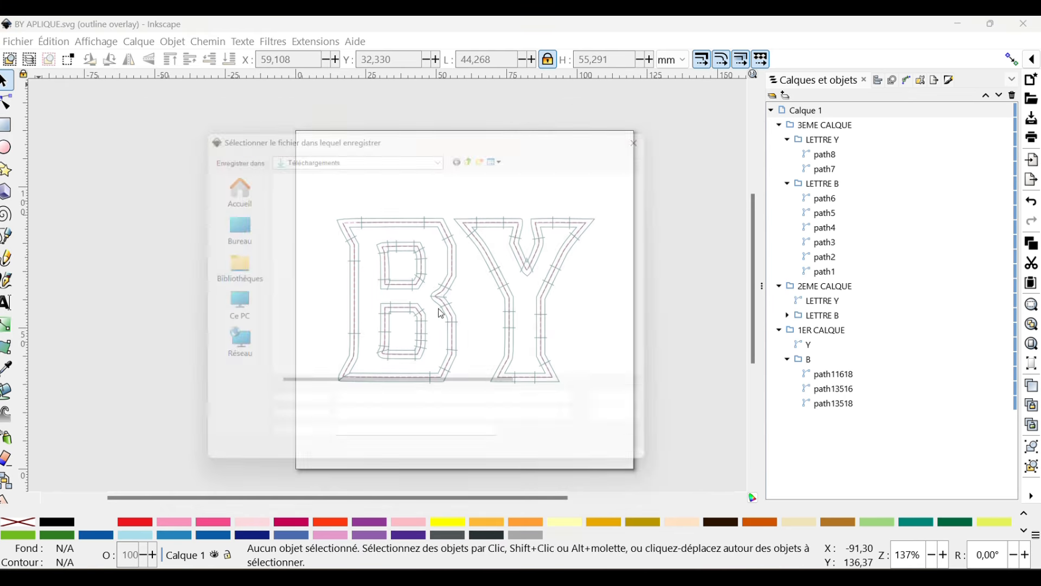
left_click(418, 429)
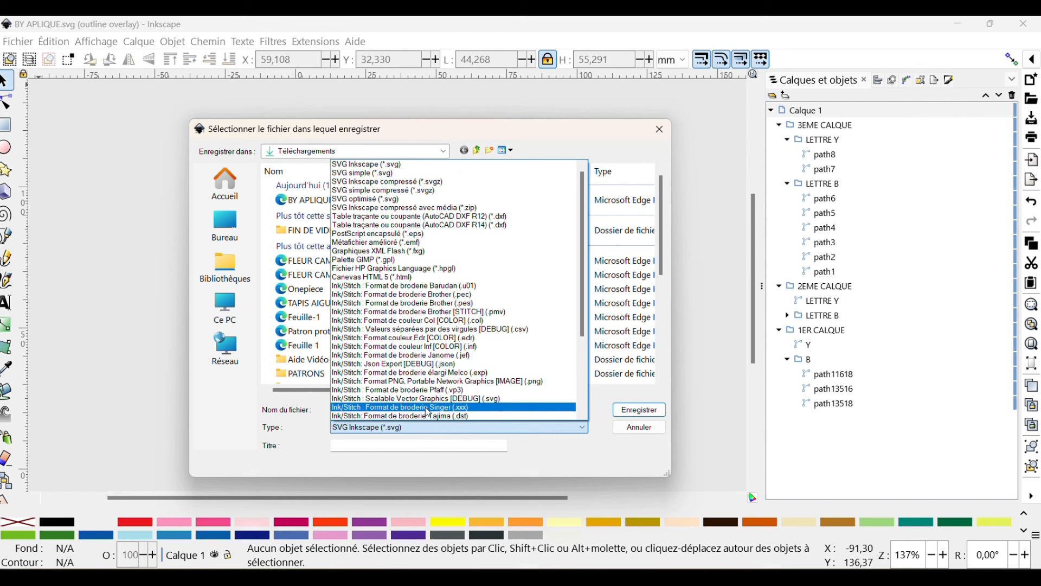
left_click(470, 307)
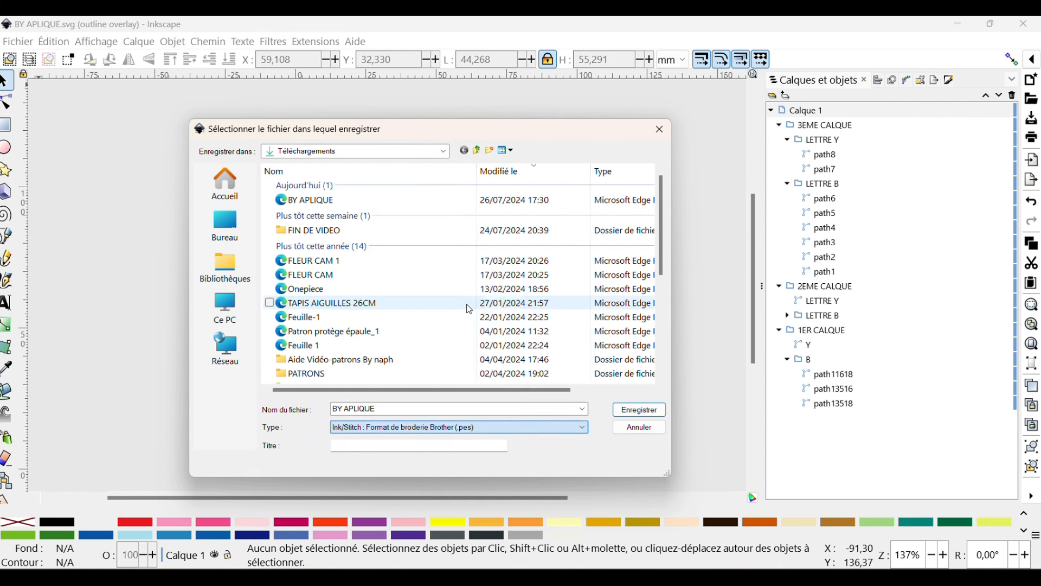
left_click(635, 412)
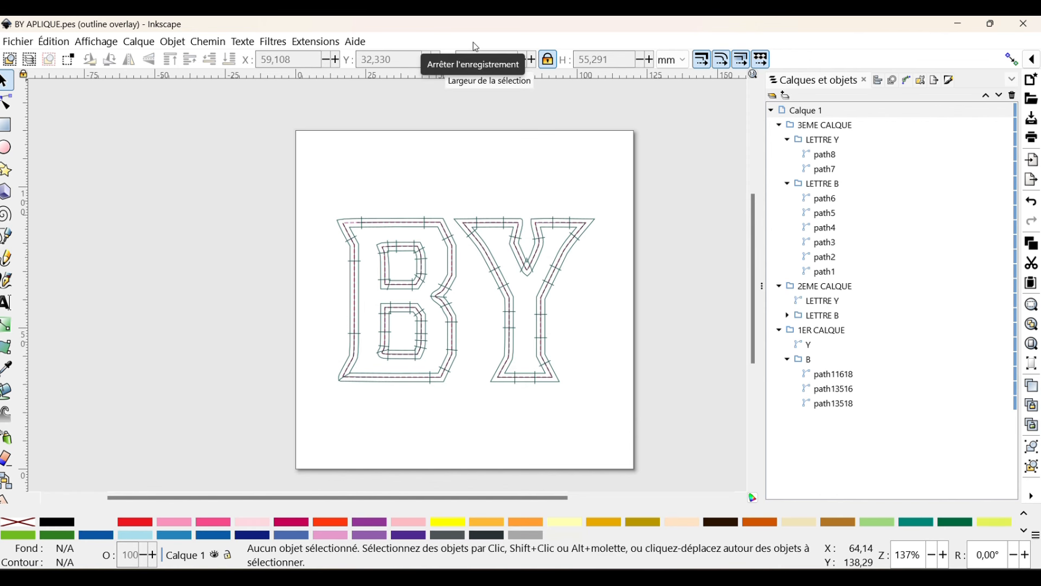
Switch to the BY APPLIQUE.svg document and examine the stitch outlines of its stacked B and Y letters
mouse_move(700, 544)
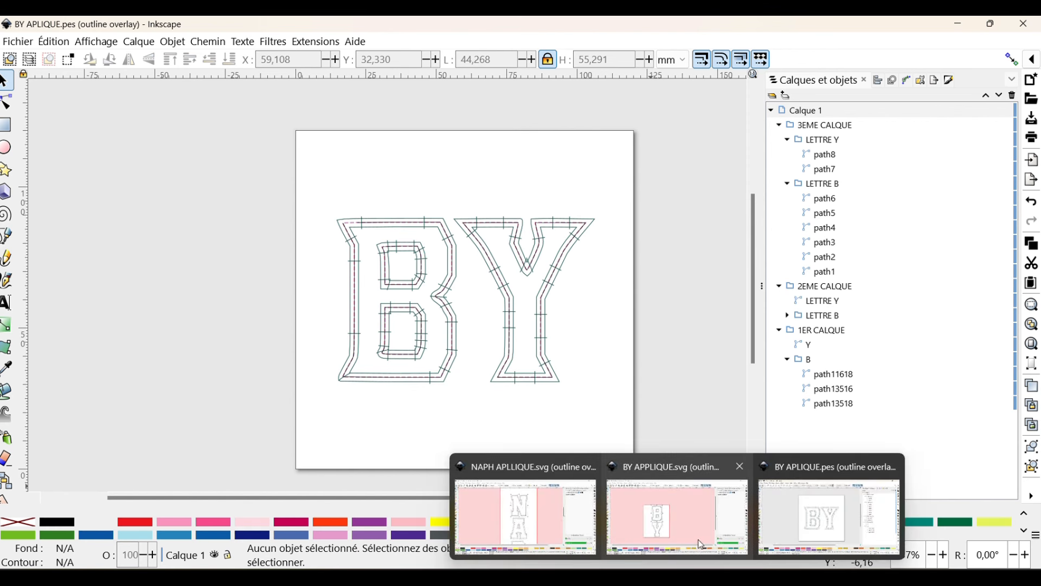
left_click(610, 505)
left_click(372, 344)
scroll(344, 343, "up", 3)
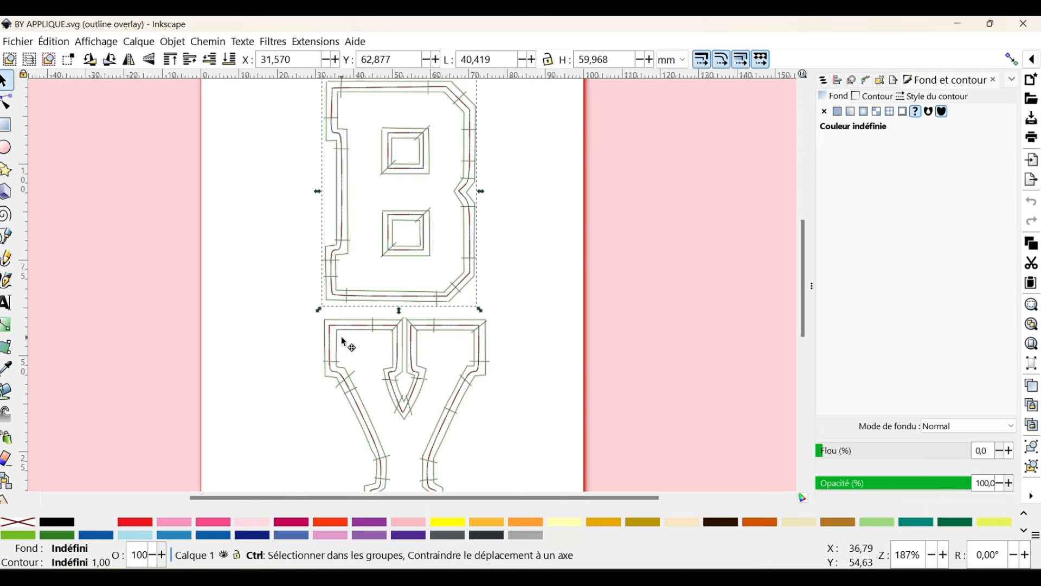
scroll(345, 342, "up", 3)
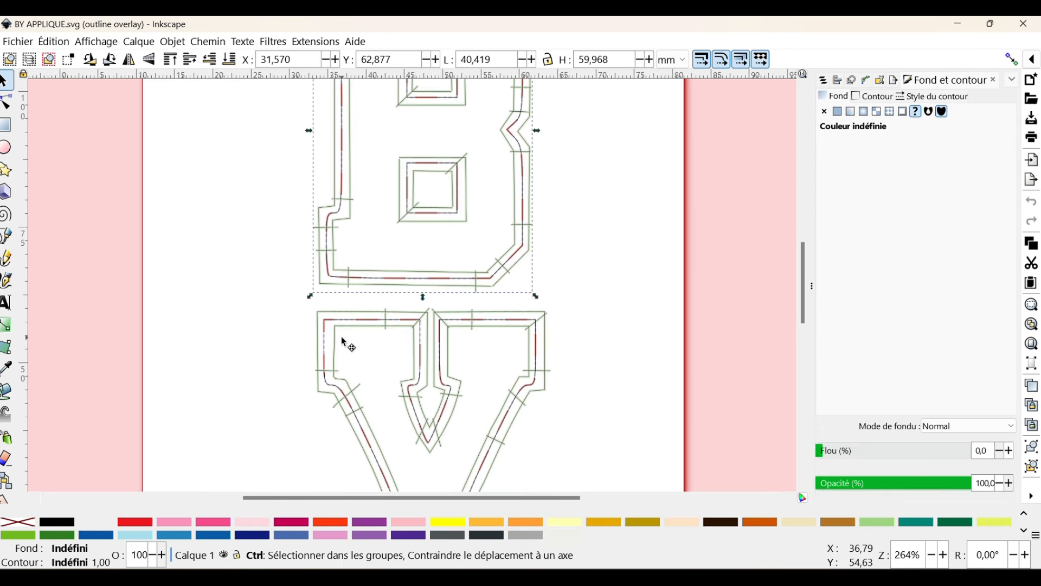
scroll(343, 342, "down", 4)
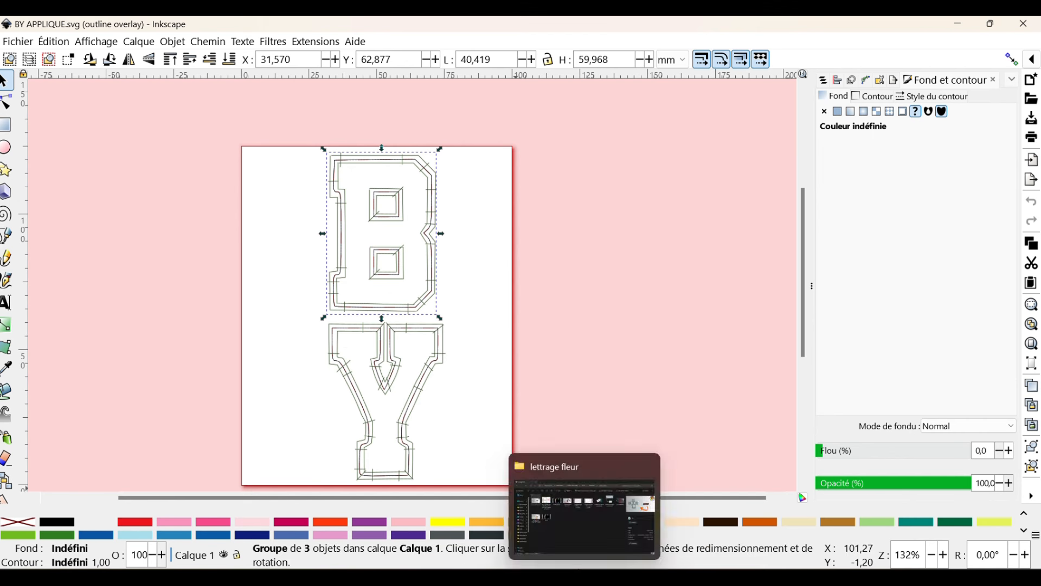
Switch to the NAPH APLLIQUE.svg document, clear the selection and examine the full column of appliqué letters
mouse_move(677, 576)
left_click(545, 522)
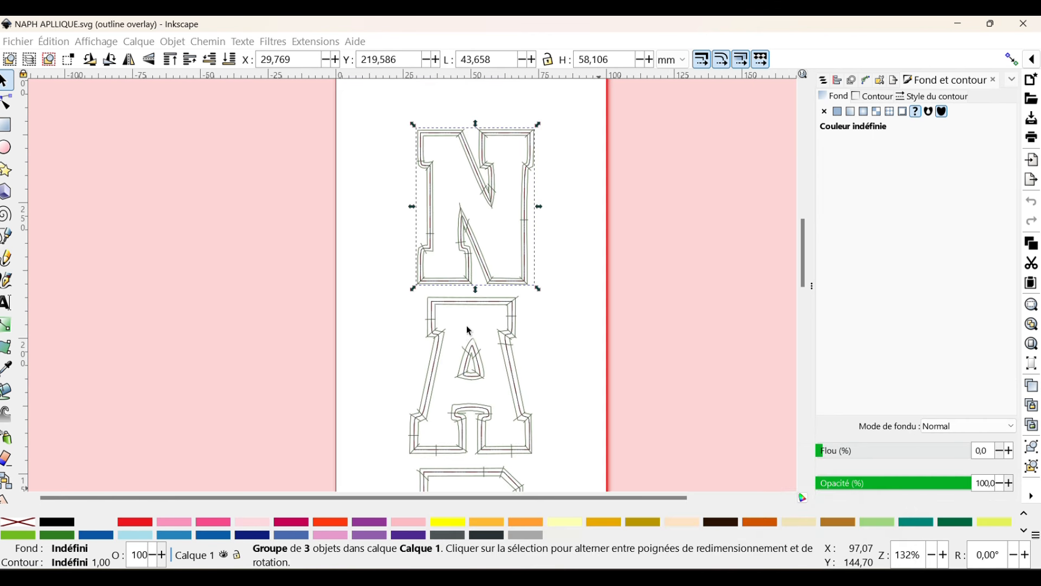
scroll(472, 331, "down", 2)
scroll(470, 340, "up", 2)
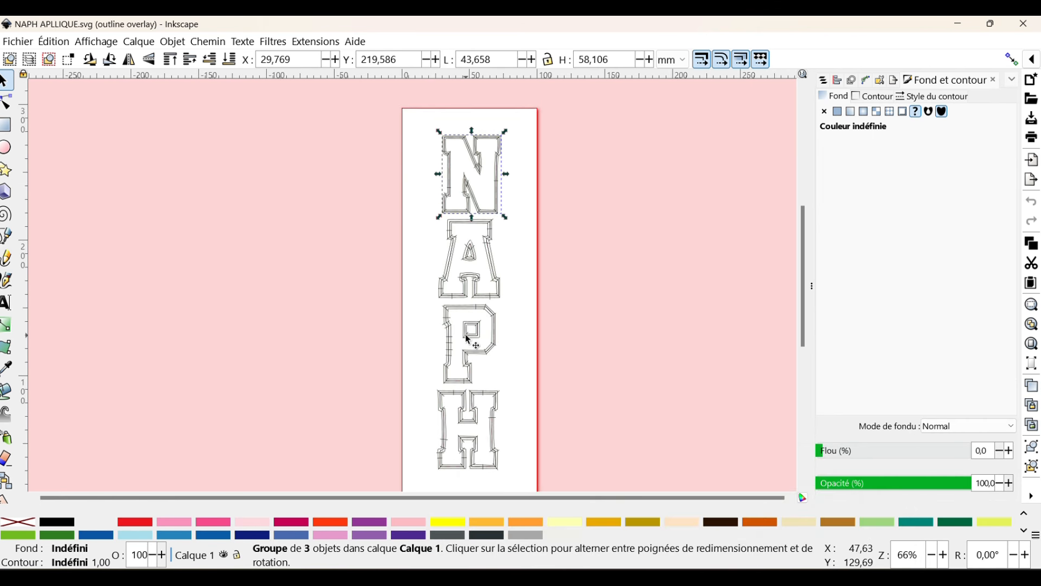
left_click(578, 342)
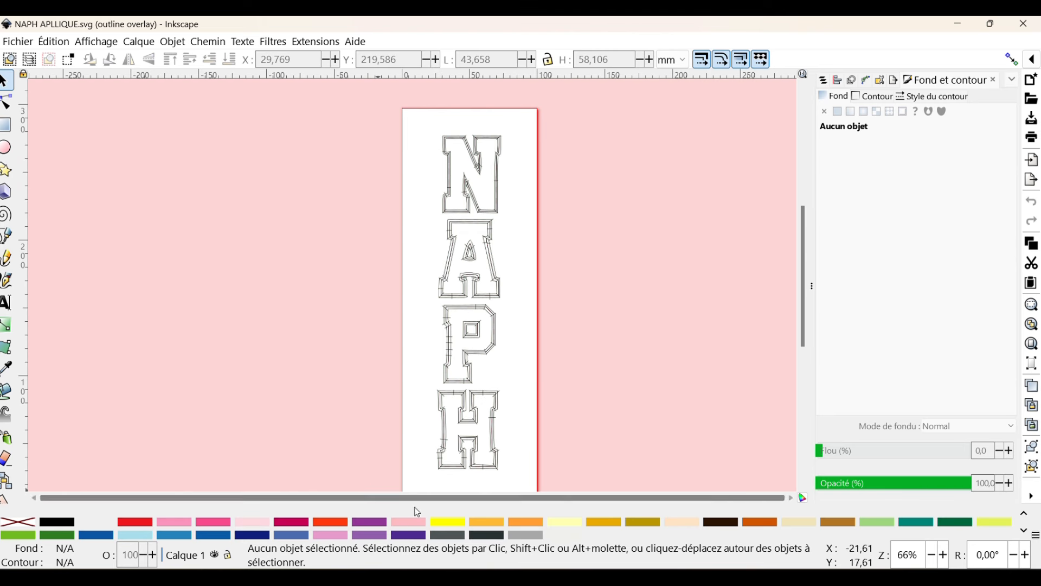
scroll(480, 441, "down", 2)
scroll(480, 442, "up", 2)
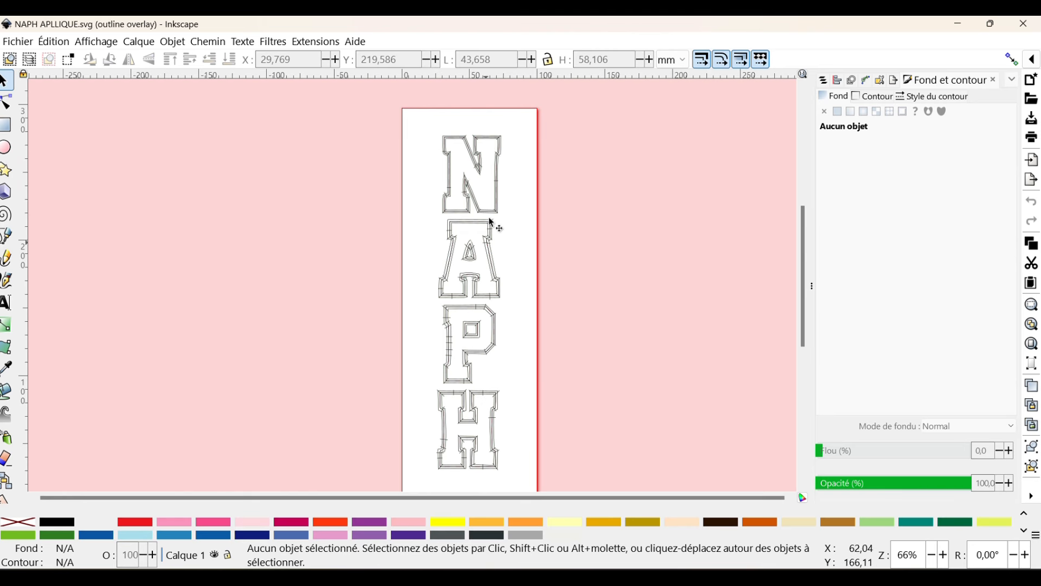